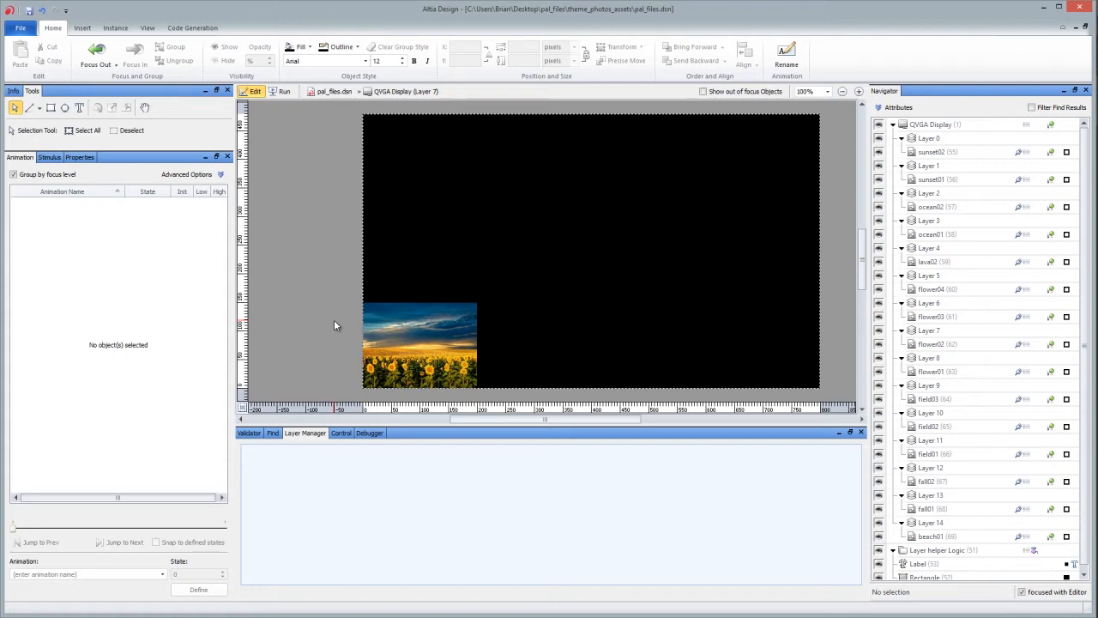
Step: Select the QVGA Display object and bring up its layer list from layer 0
left_click(389, 335)
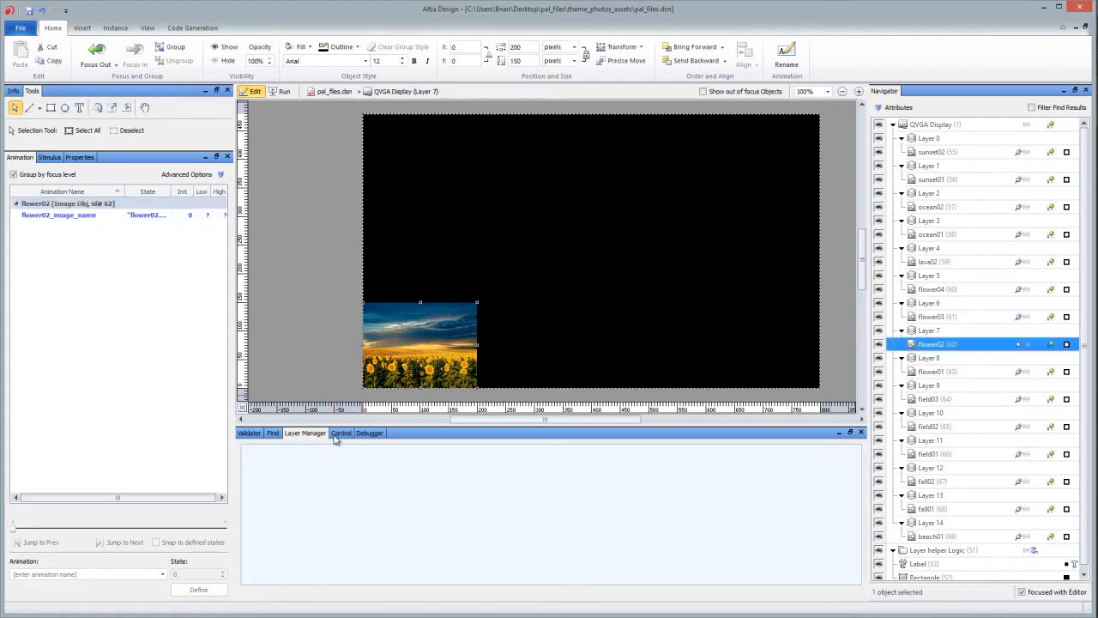
left_click(957, 263)
left_click(950, 126)
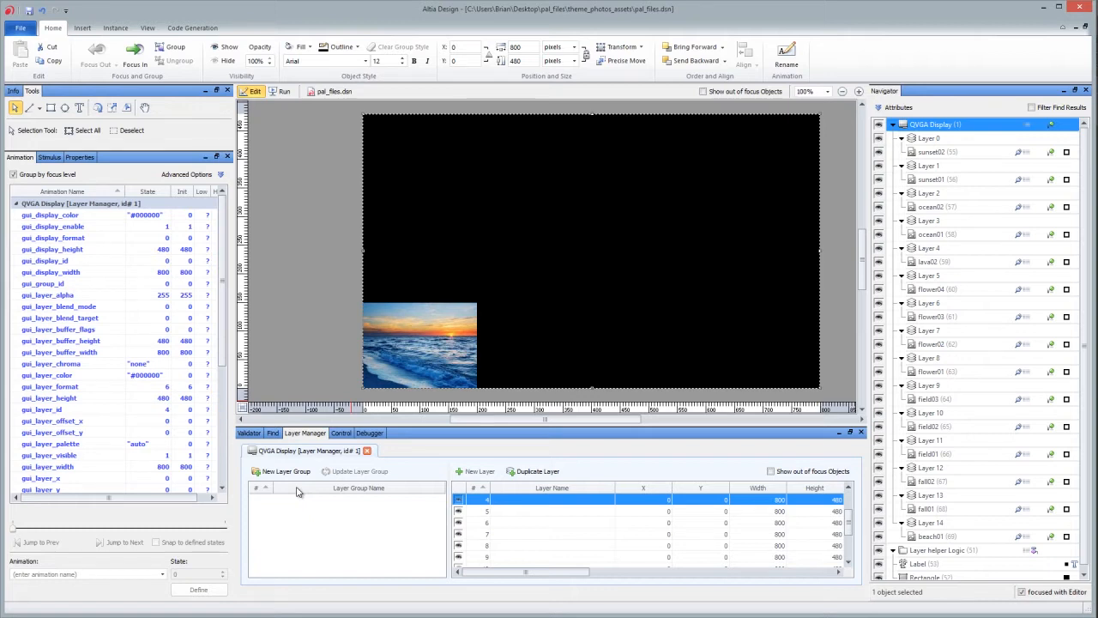
scroll(850, 512, "up", 1)
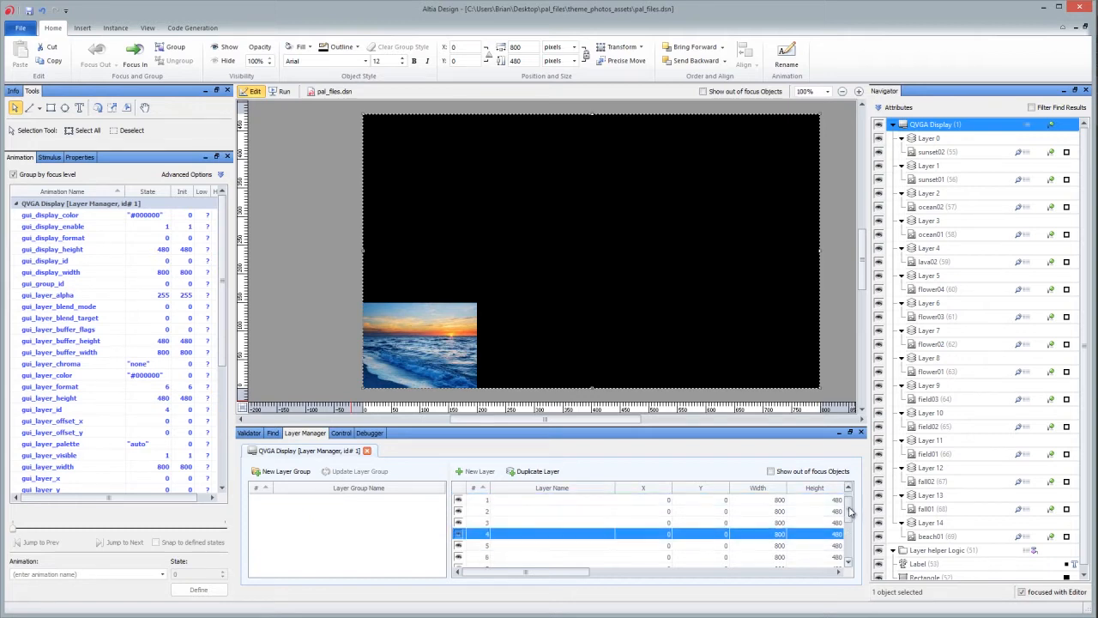
scroll(850, 512, "up", 1)
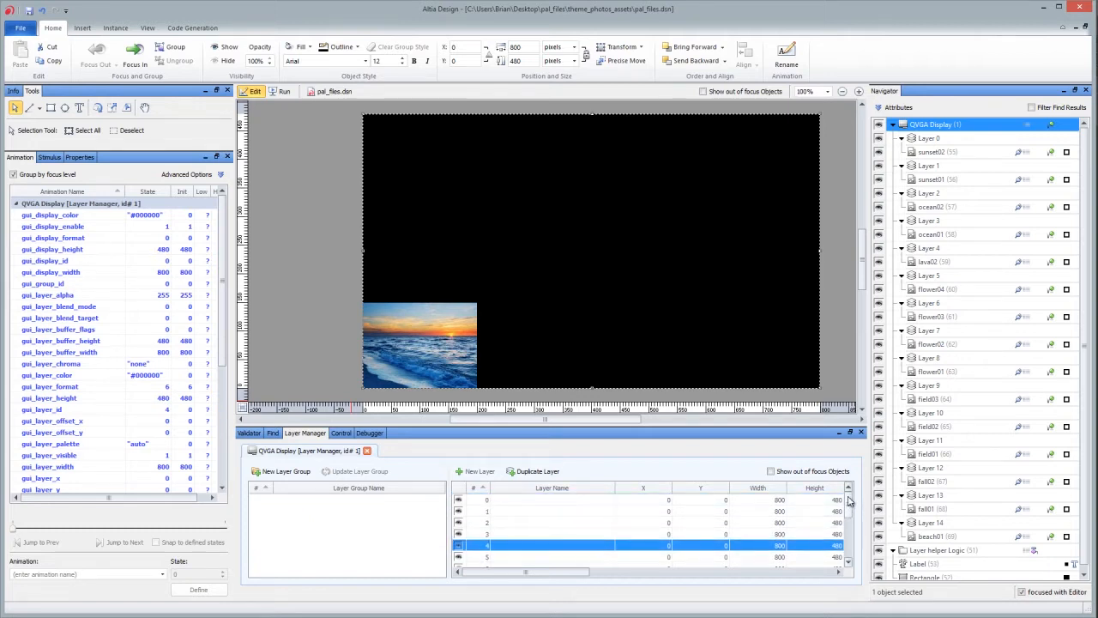
Step: Shift layer 0 horizontally by raising its X position, and return X to 0
left_click(511, 501)
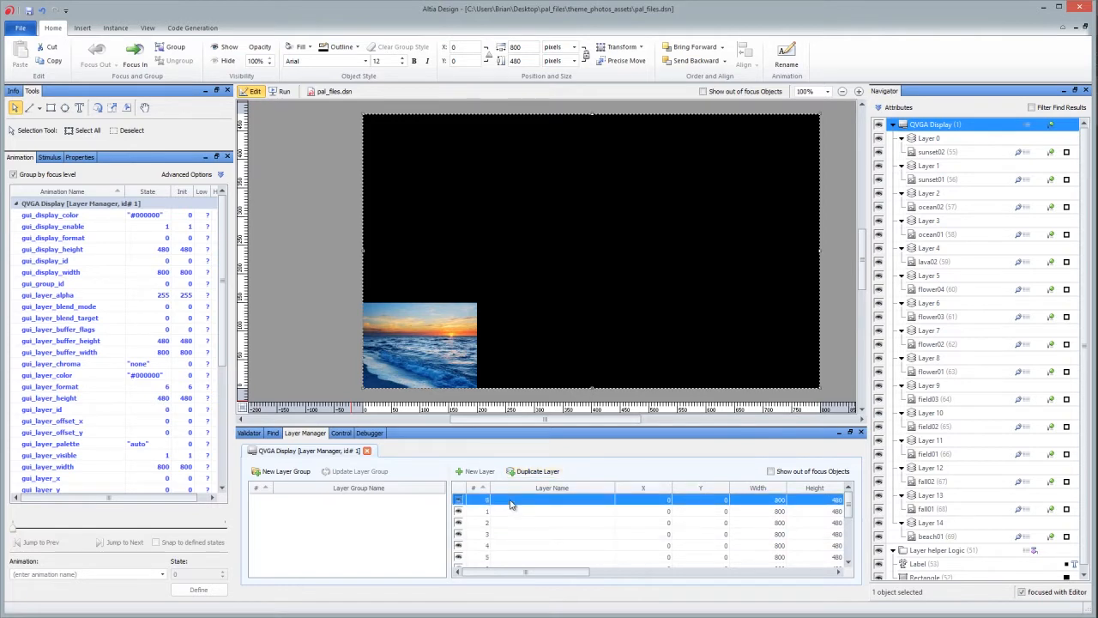
left_click(659, 501)
scroll(658, 500, "up", 14)
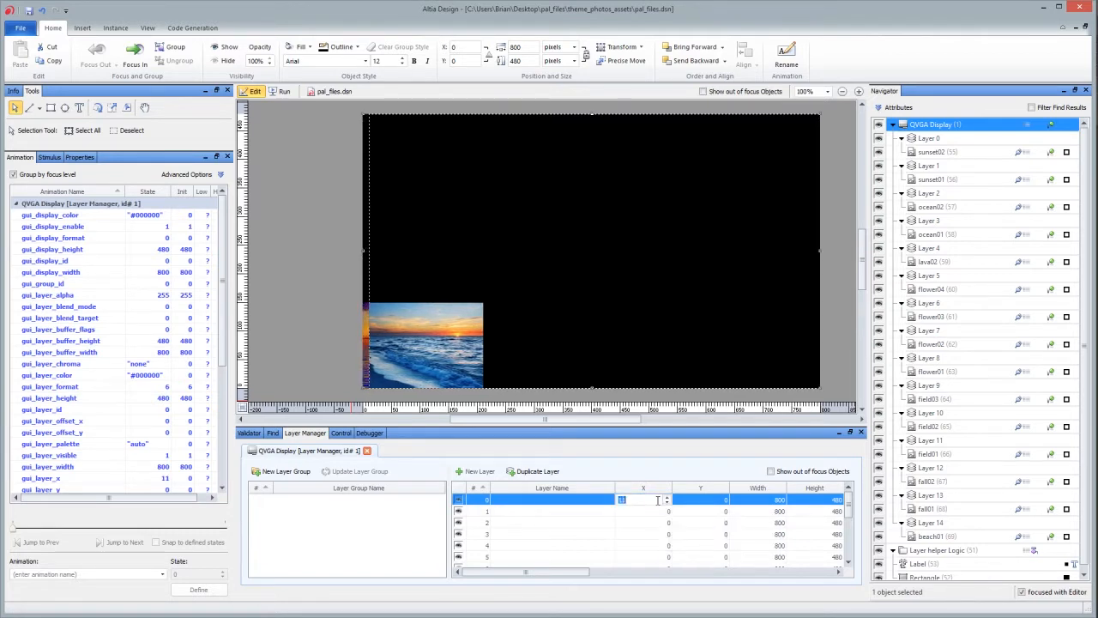
scroll(658, 501, "down", 14)
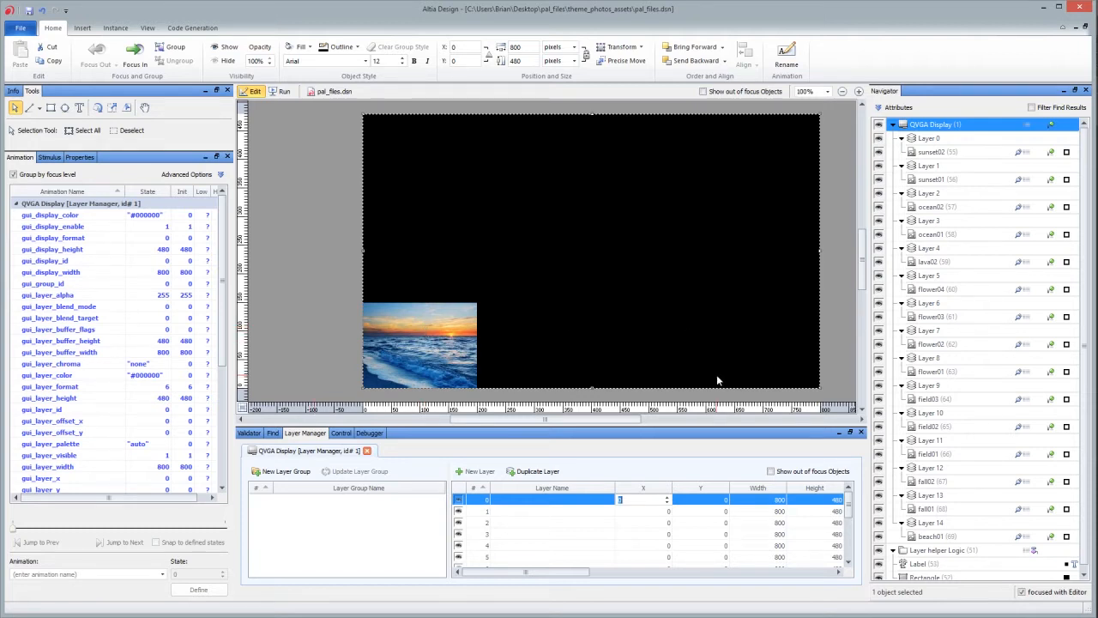
Step: View the sunset02 and sunset01 images and collapse all the layers under QVGA Display
left_click(973, 153)
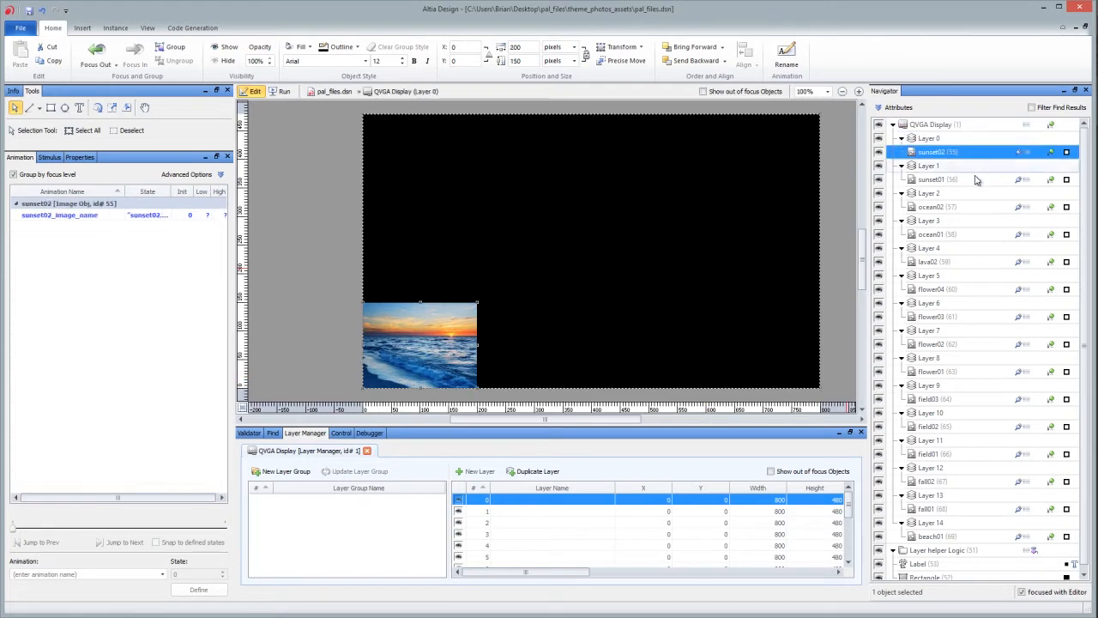
left_click(974, 179)
left_click(931, 152)
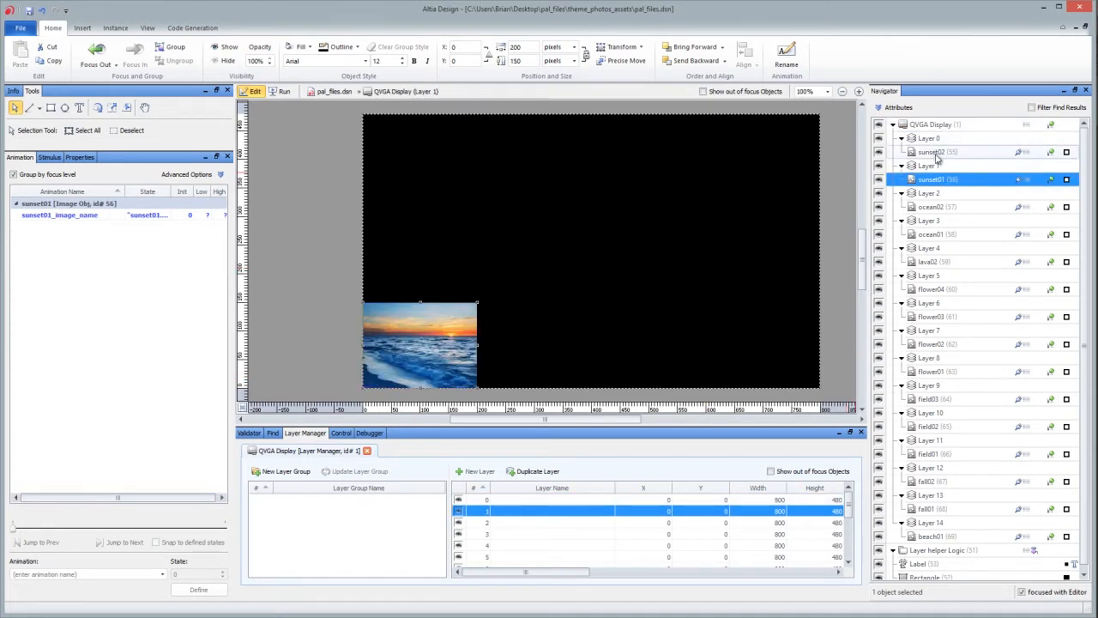
right_click(931, 152)
left_click(957, 179)
left_click(892, 125)
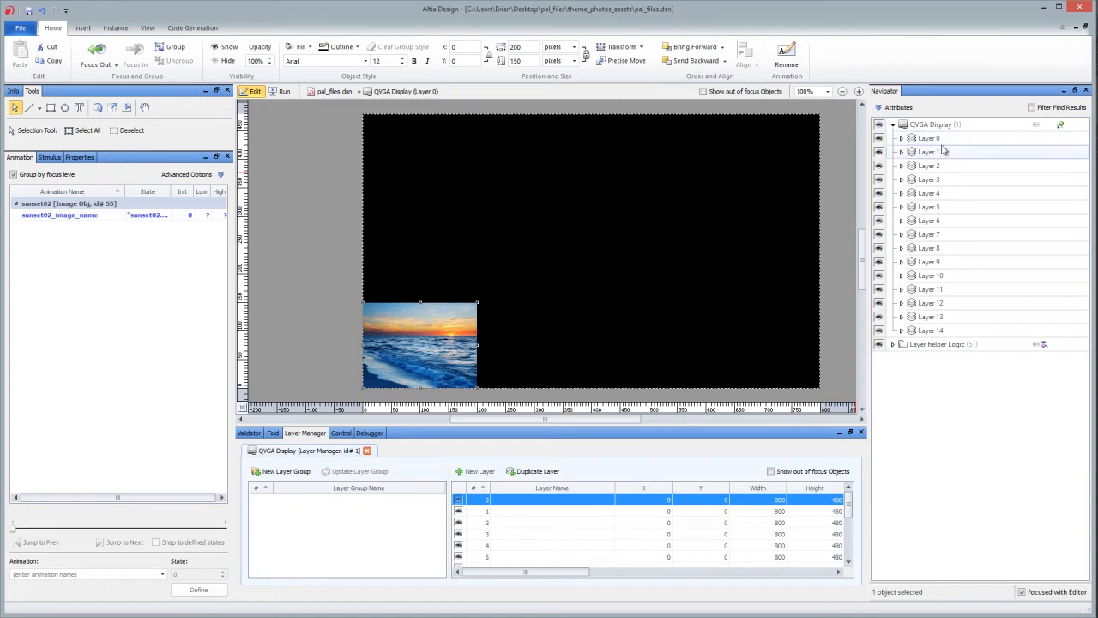
Step: Expand layers 0 through 8 in order, view the image on each, and return to the start of the layer list
left_click(901, 139)
left_click(901, 166)
left_click(908, 179)
left_click(901, 166)
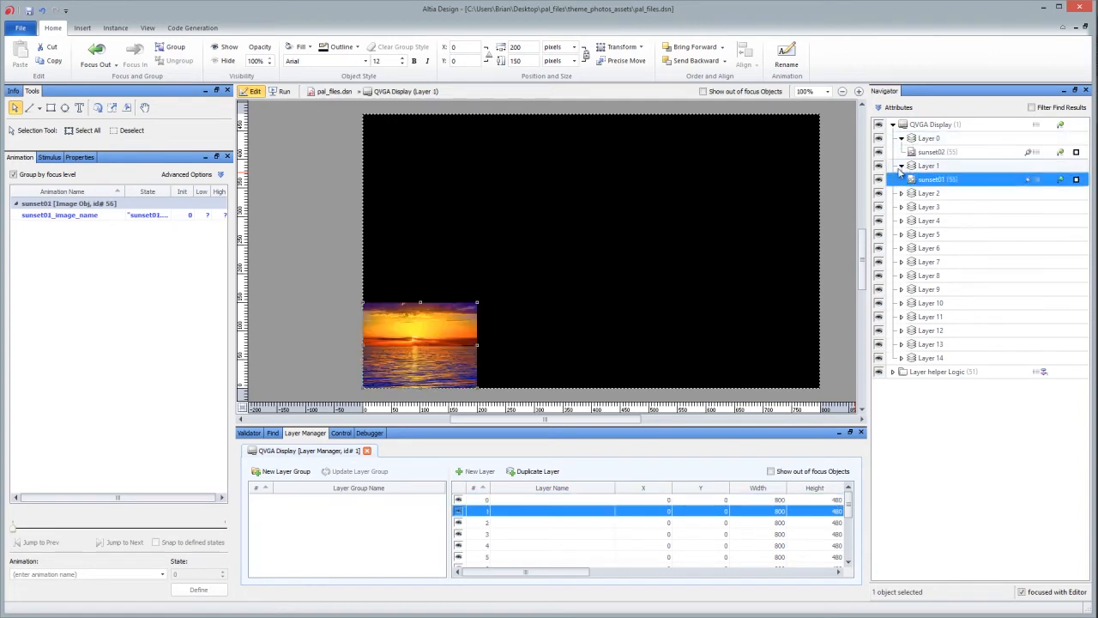
left_click(901, 179)
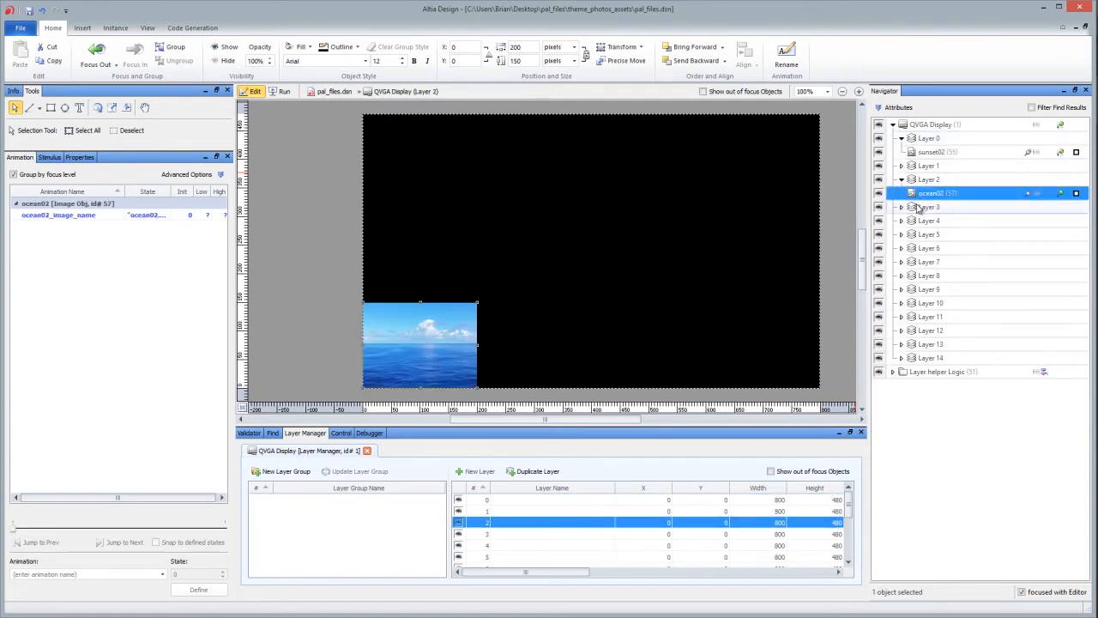
left_click(902, 207)
left_click(934, 234)
left_click(929, 262)
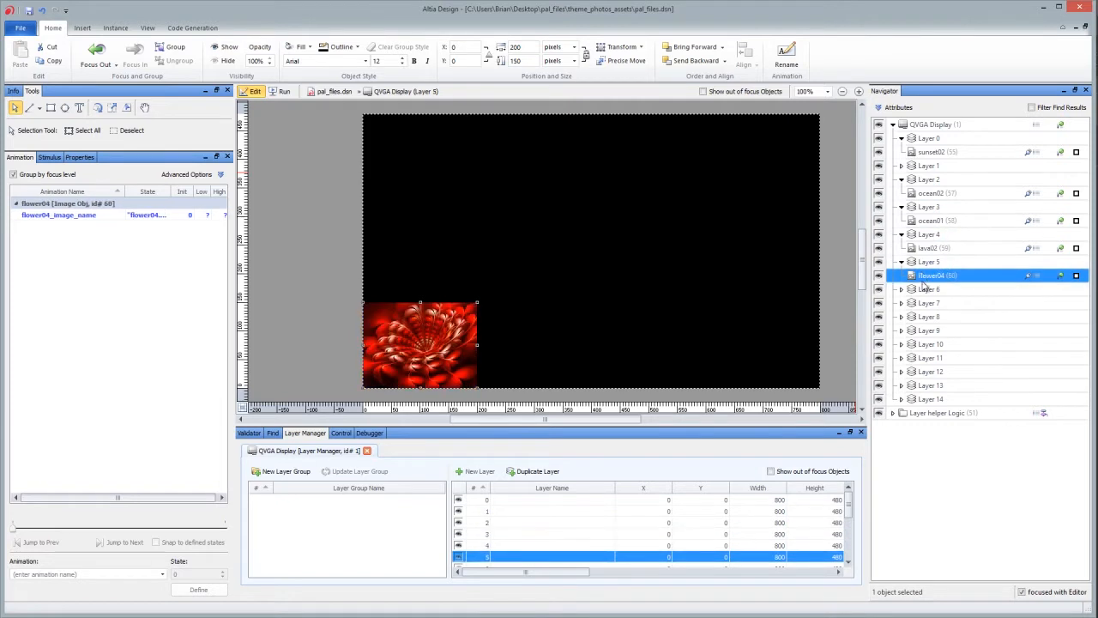
left_click(928, 289)
left_click(927, 316)
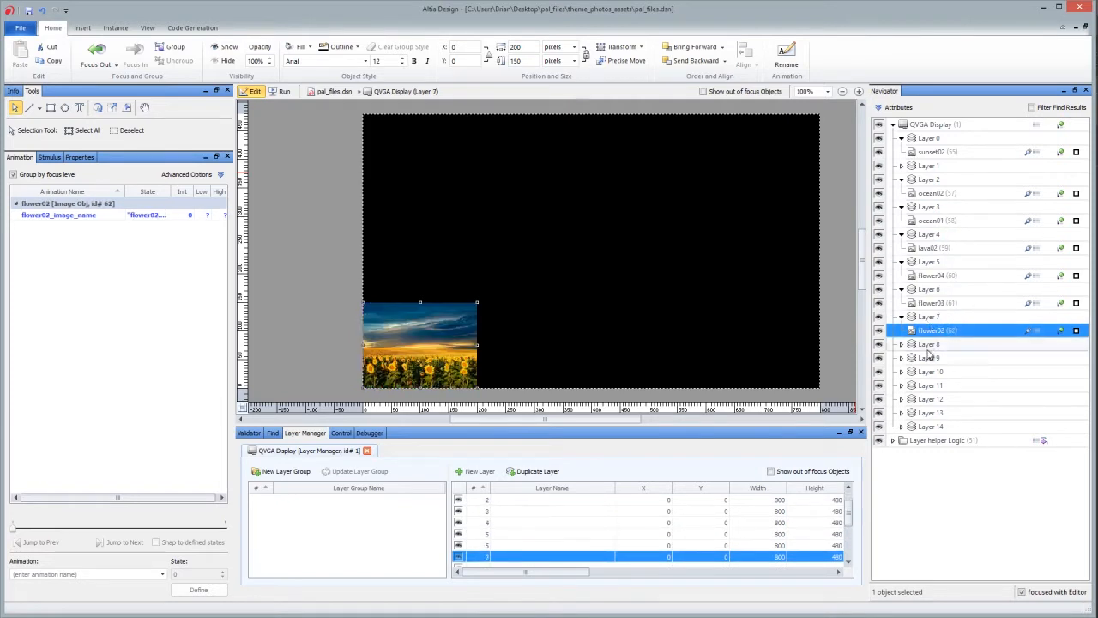
left_click(928, 347)
left_click(645, 499)
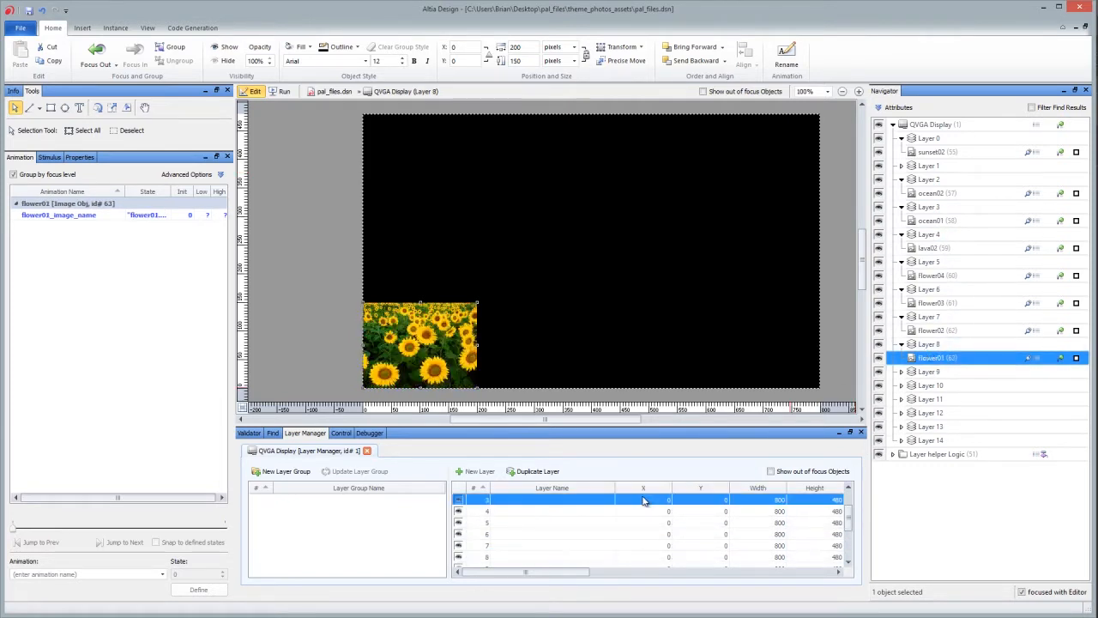
scroll(645, 504, "up", 1)
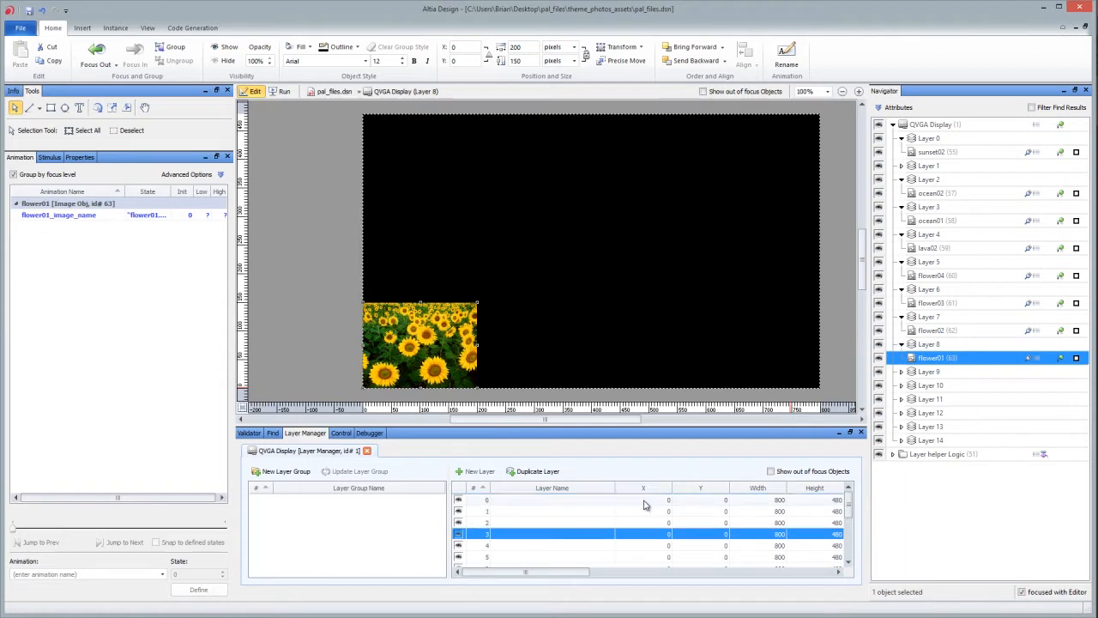
Step: Expand layers 9 through 14 in order and view the image on each
left_click(929, 371)
left_click(931, 399)
left_click(932, 426)
left_click(931, 454)
left_click(931, 482)
left_click(930, 509)
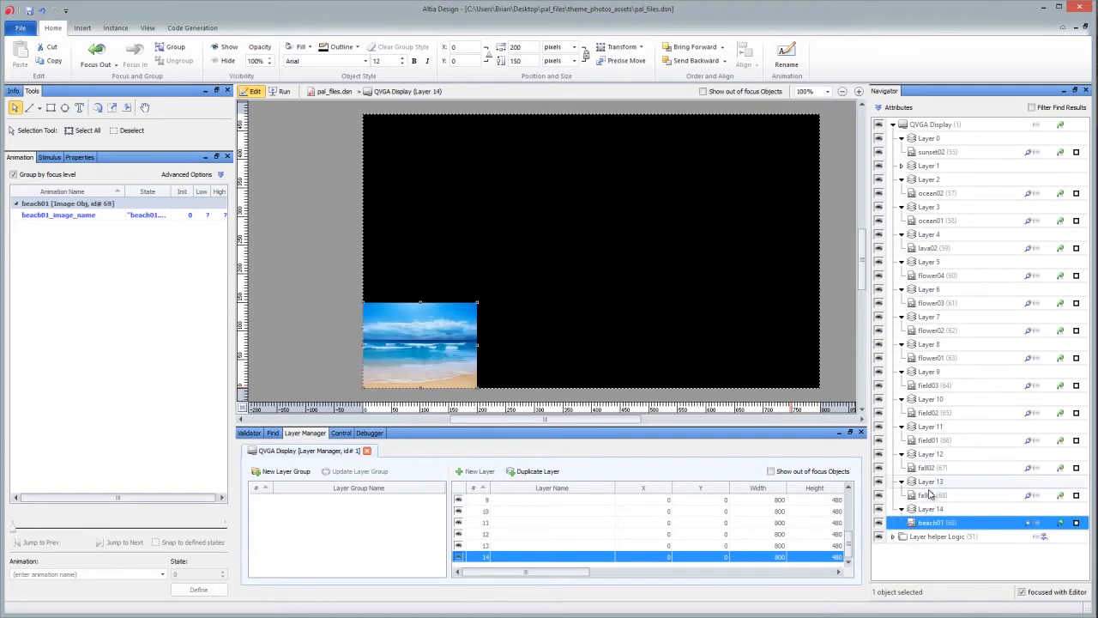
Step: View the layer images in reverse order, from fall01 on Layer 13 back to lava02 on Layer 4
left_click(939, 486)
left_click(939, 468)
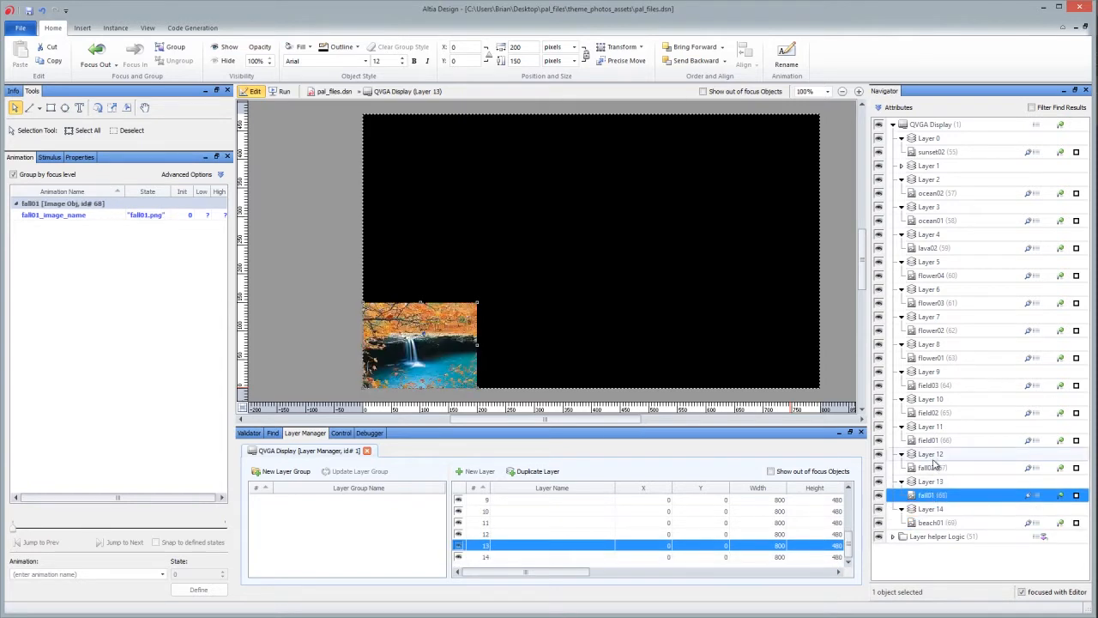
left_click(939, 441)
left_click(933, 413)
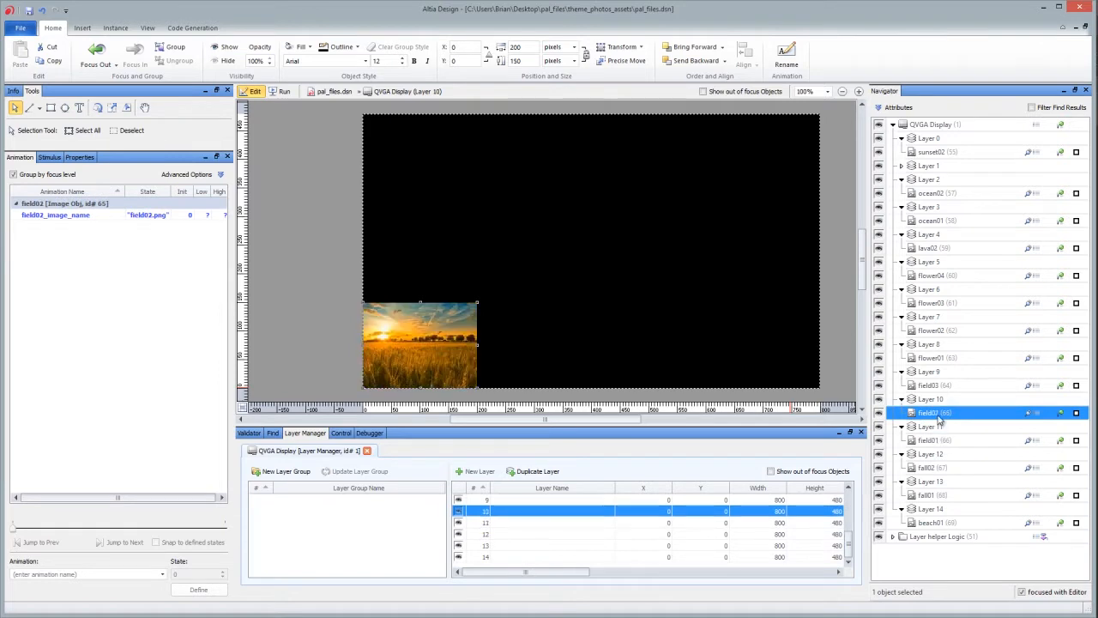
left_click(932, 386)
left_click(933, 358)
left_click(934, 331)
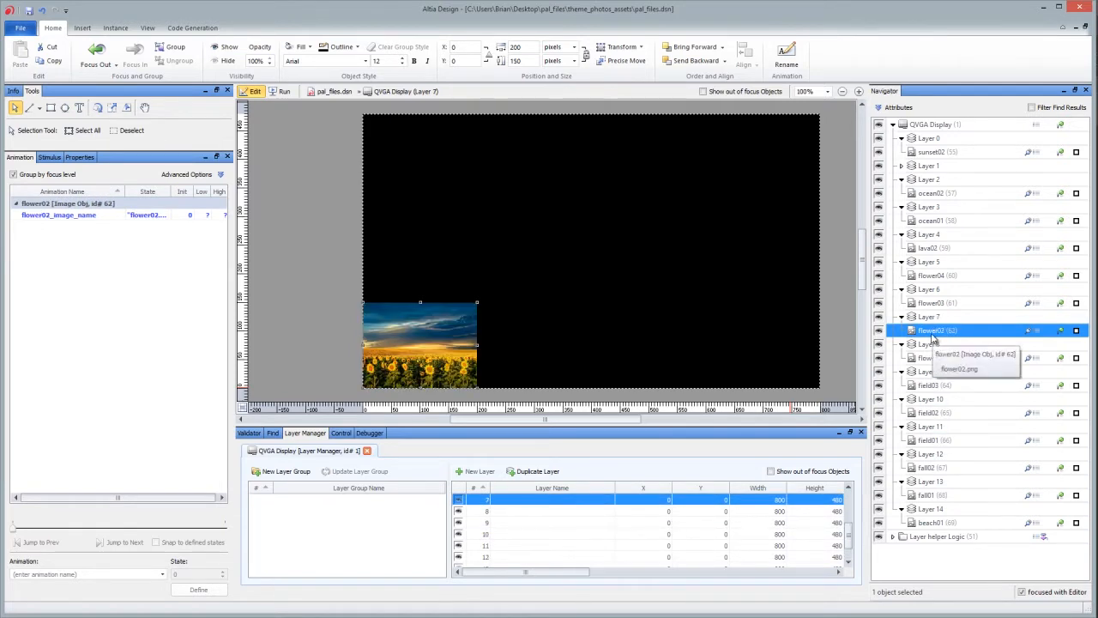
left_click(933, 303)
left_click(933, 276)
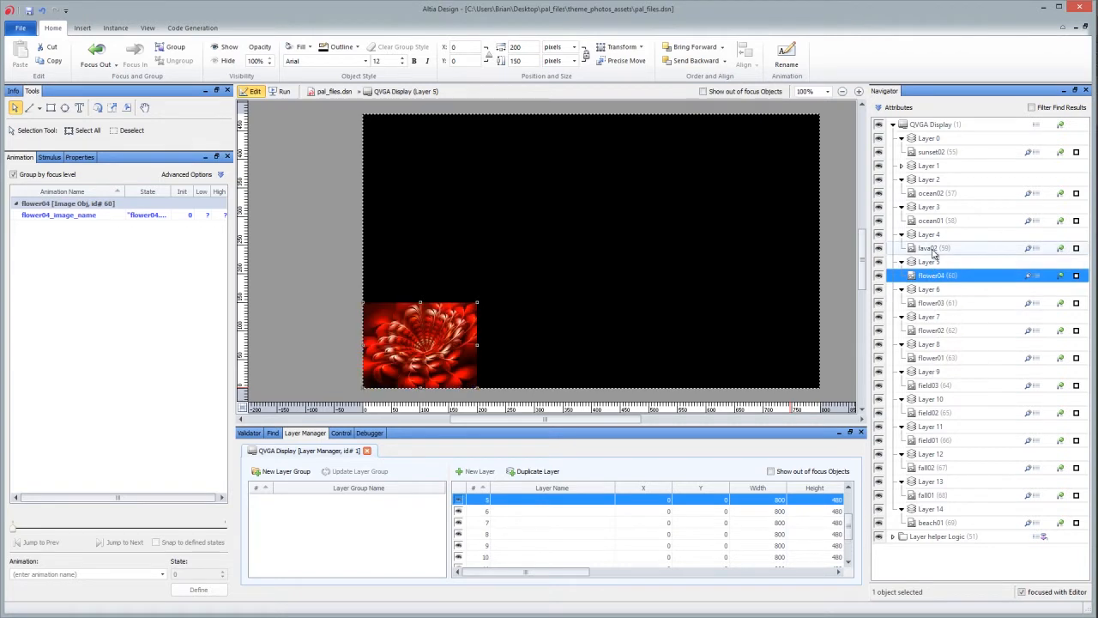
left_click(933, 249)
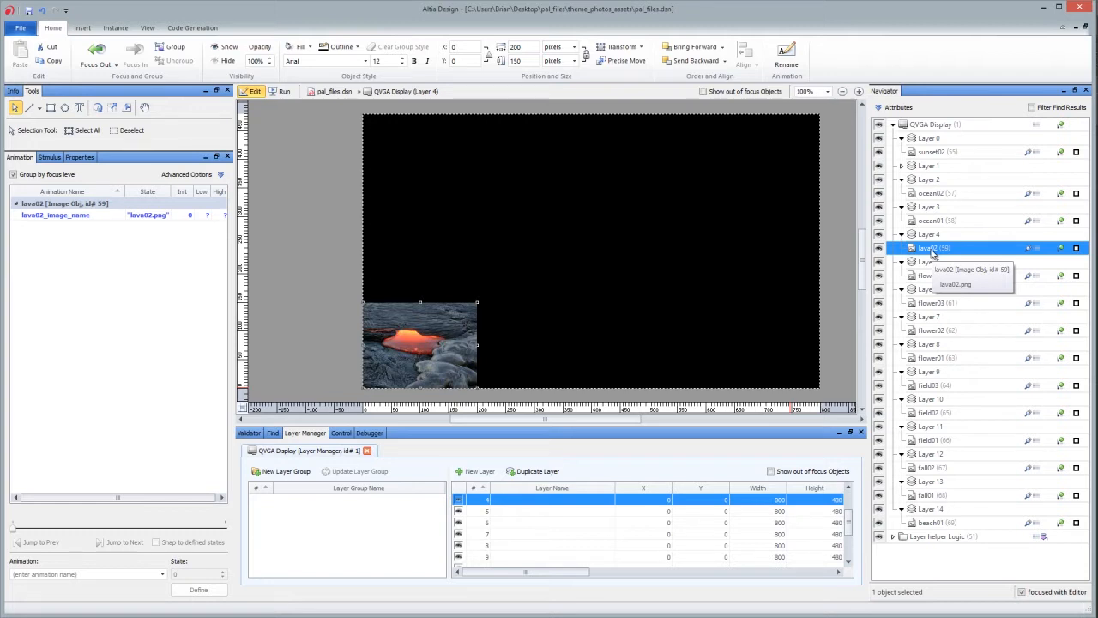
Step: Check the layers' Palette and Format settings, and move the focus out to the top level of the design
left_click_drag(527, 572, 779, 569)
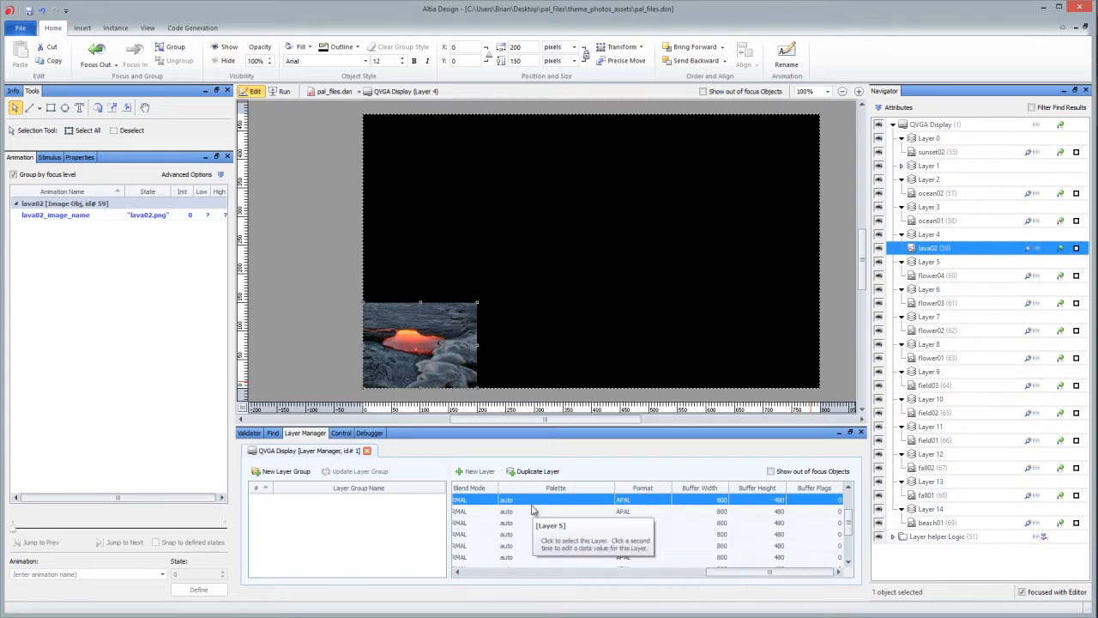
left_click(304, 261)
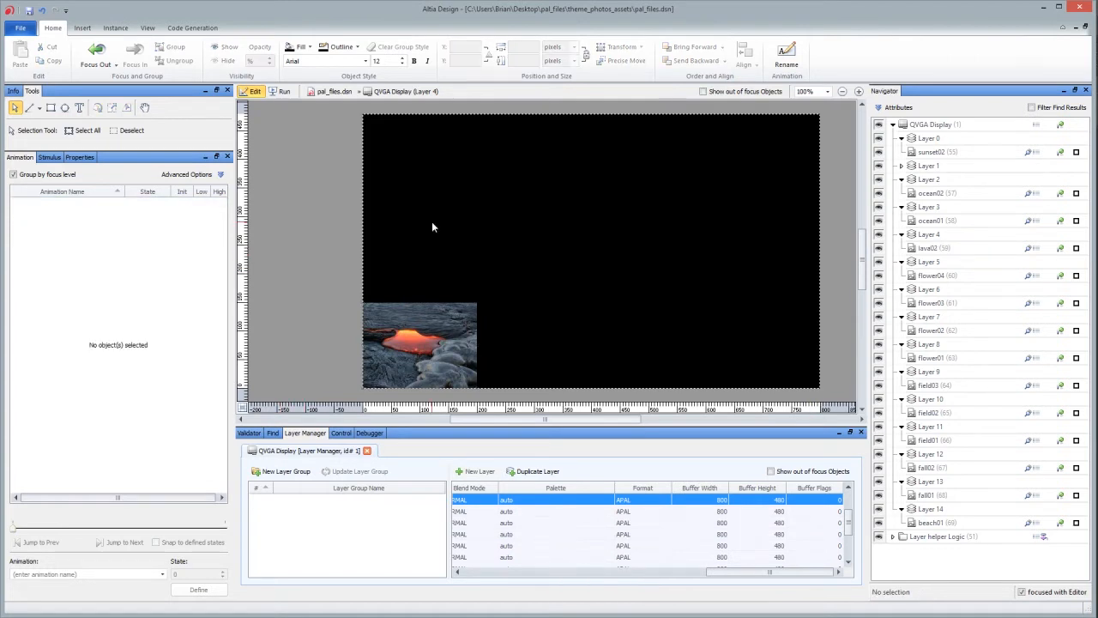
double_click(347, 221)
left_click(333, 216)
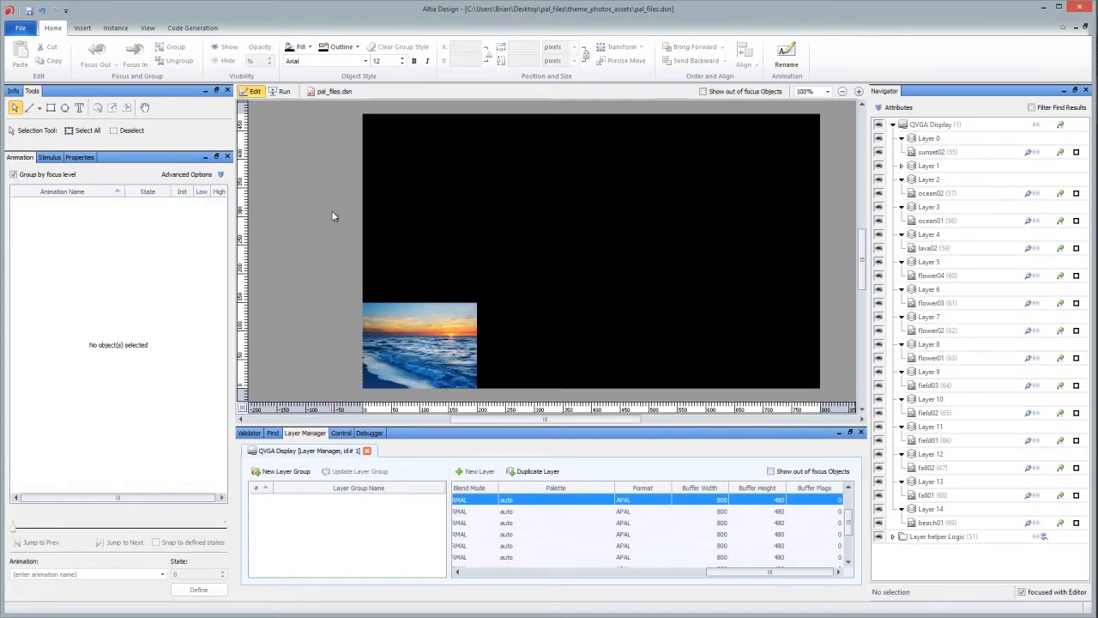
Step: Generate the design's source code for the Freescale VF6xx (Vybrid) Software Render+Custom2D (7.0.0 Beta) target
left_click(173, 31)
left_click(60, 61)
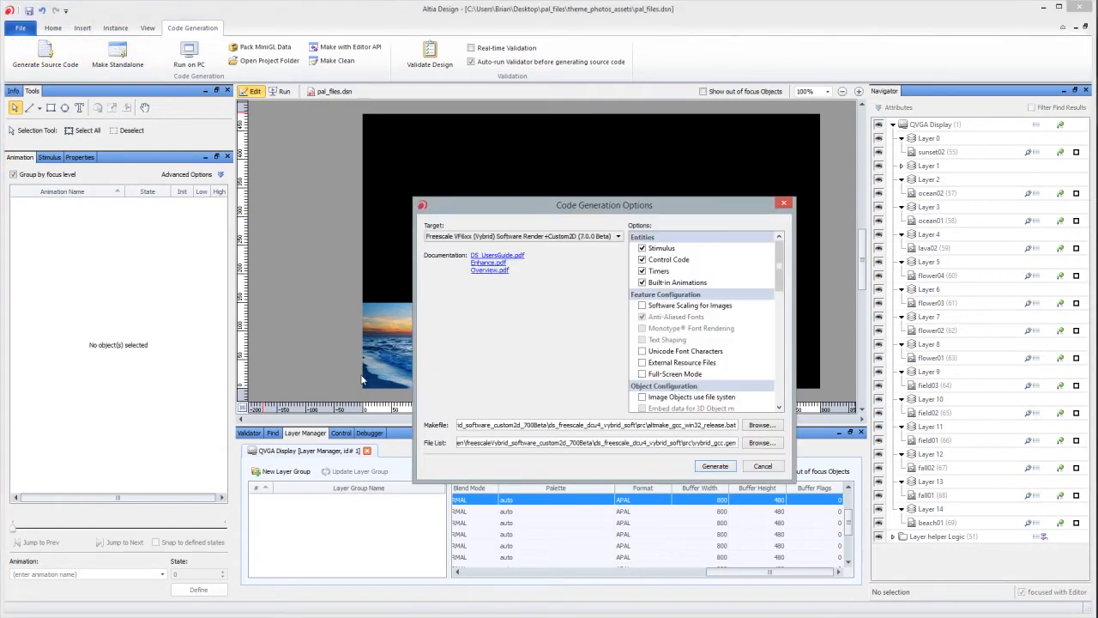
left_click(722, 468)
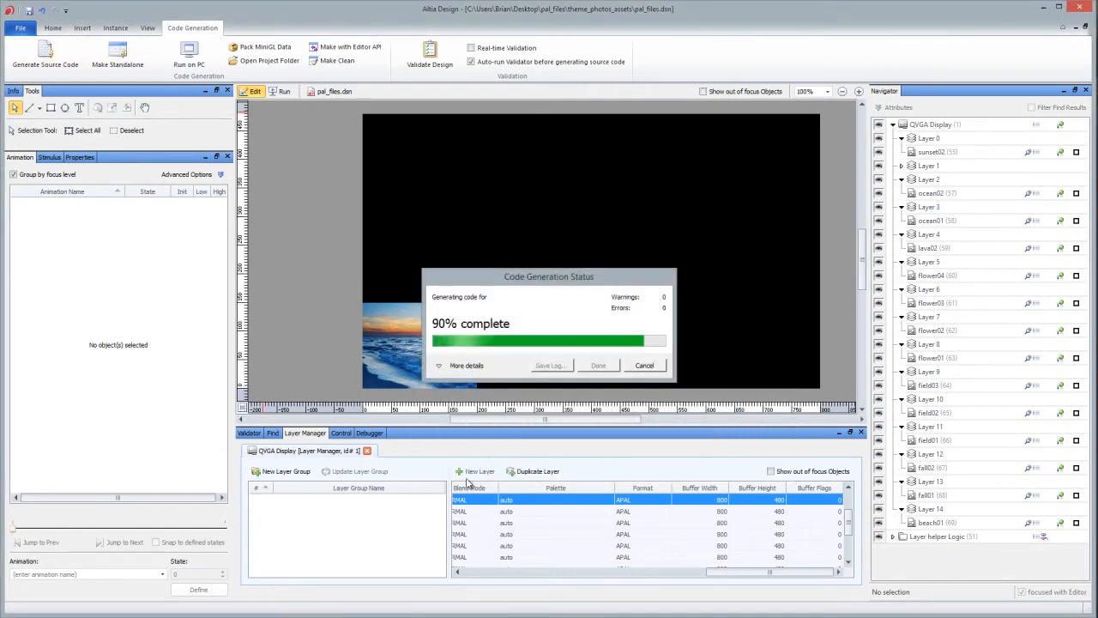
left_click(598, 365)
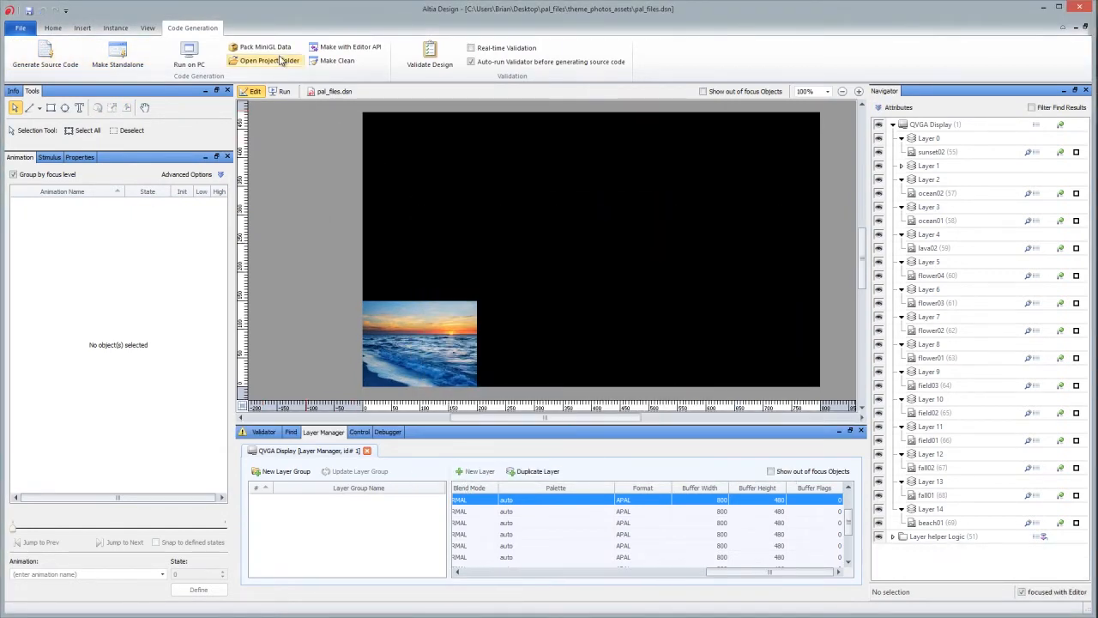
Step: Open the project folder of the generated code and edit data.c with Notepad++
left_click(282, 60)
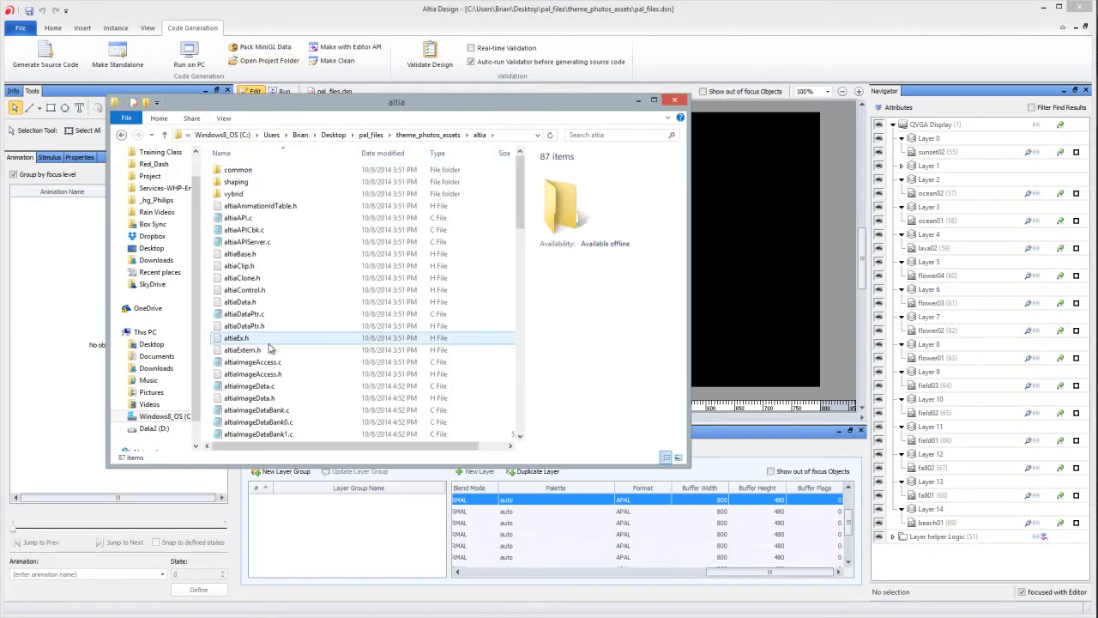
scroll(268, 348, "down", 5)
left_click(236, 166)
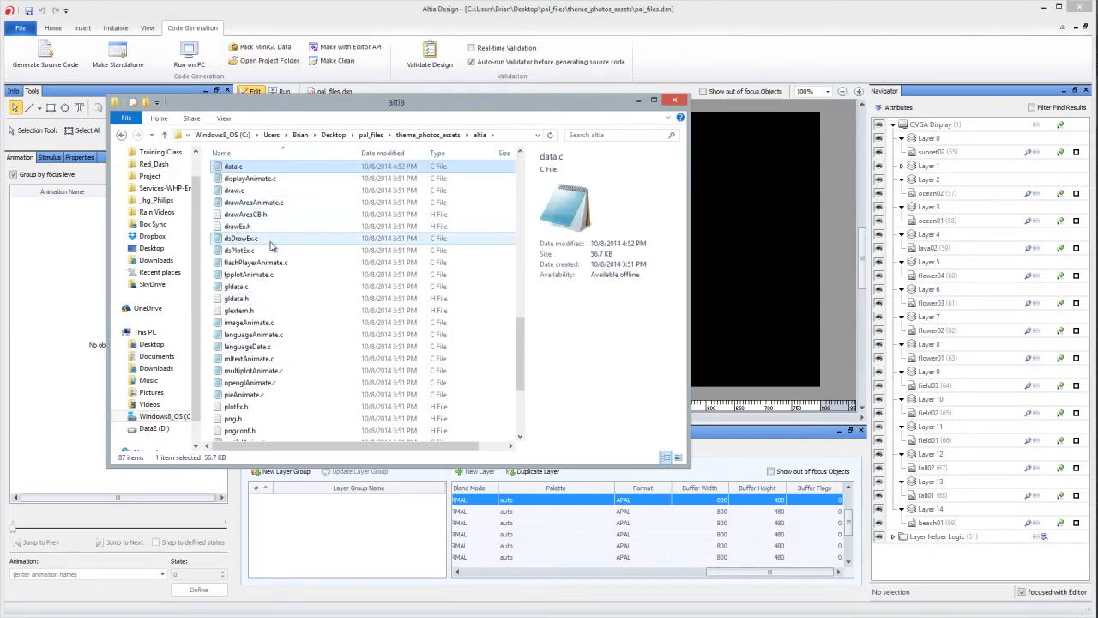
right_click(261, 167)
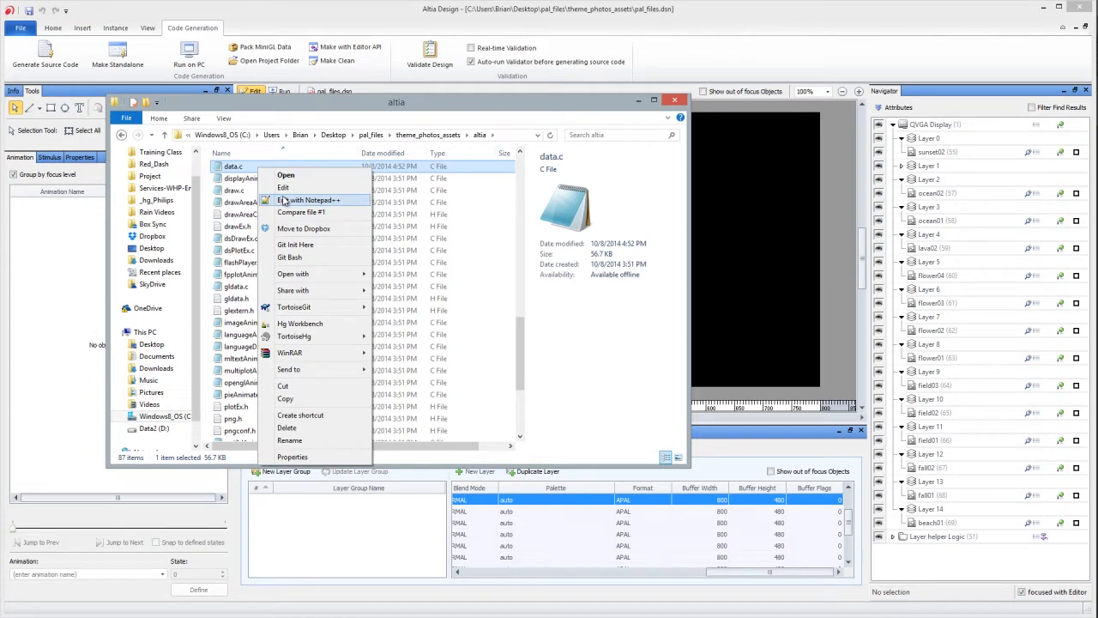
left_click(284, 200)
Step: Find pcolors in data.c and check the values of pal_files_palettes_count and pal_files_pcolors_count
key("ctrl+f")
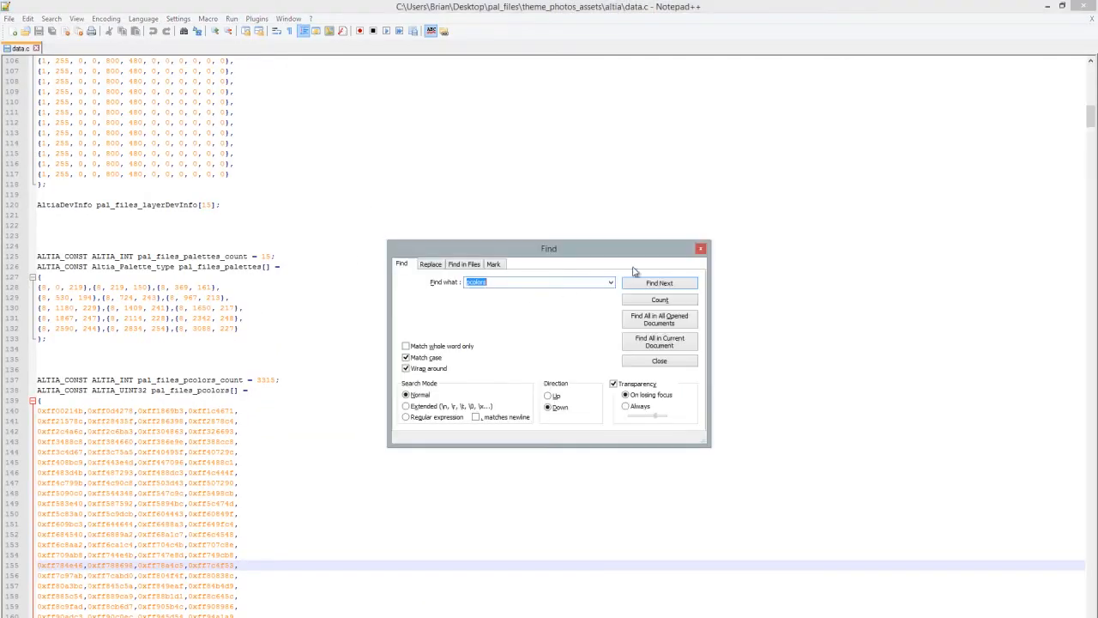
left_click(684, 286)
left_click(702, 248)
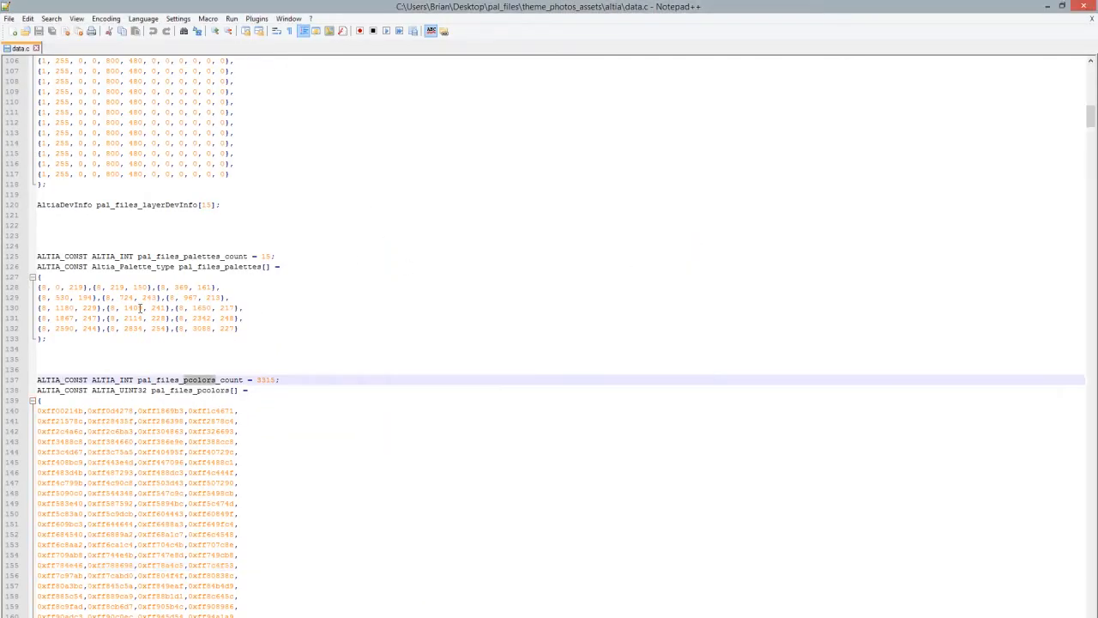
double_click(267, 255)
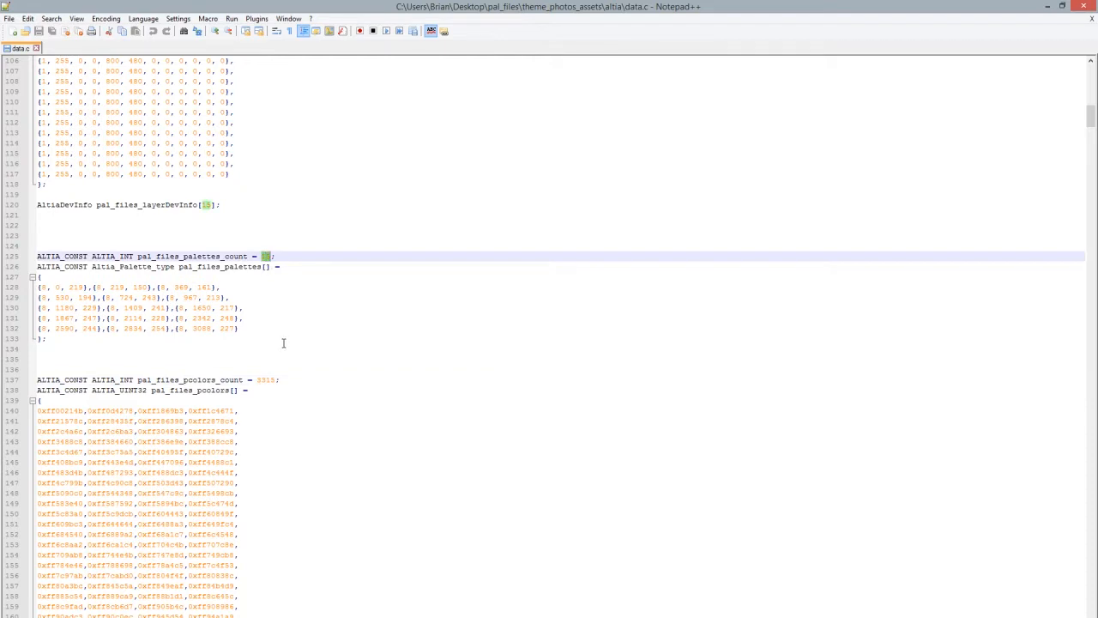
double_click(267, 379)
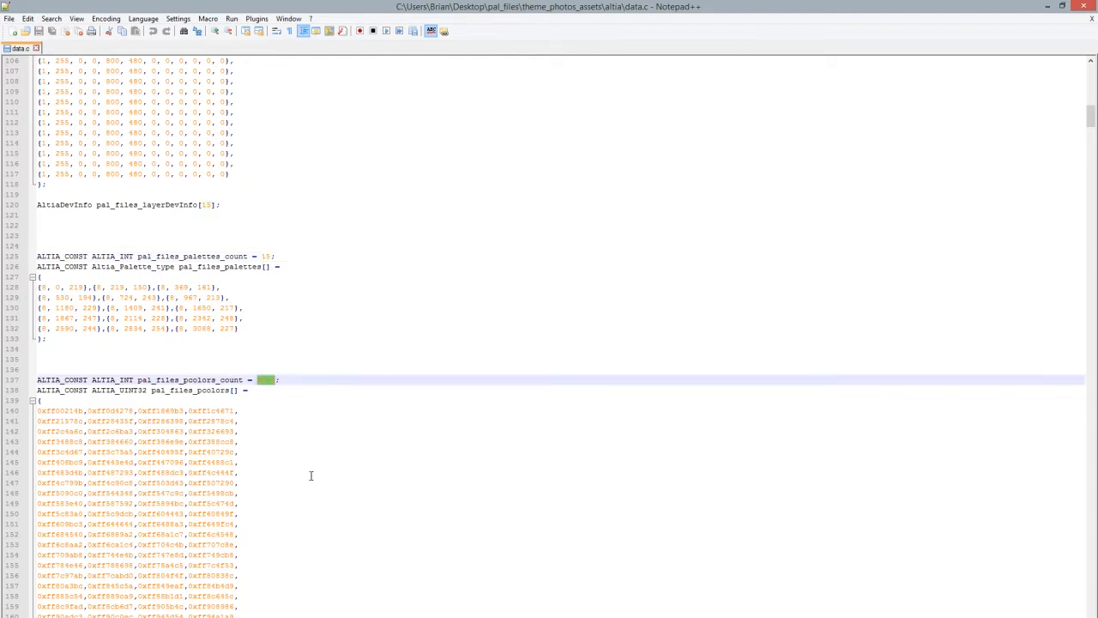
Step: Look through the pal_files_pcolors color values in data.c, and select the pal_files_pcolors_count value
scroll(310, 476, "down", 4)
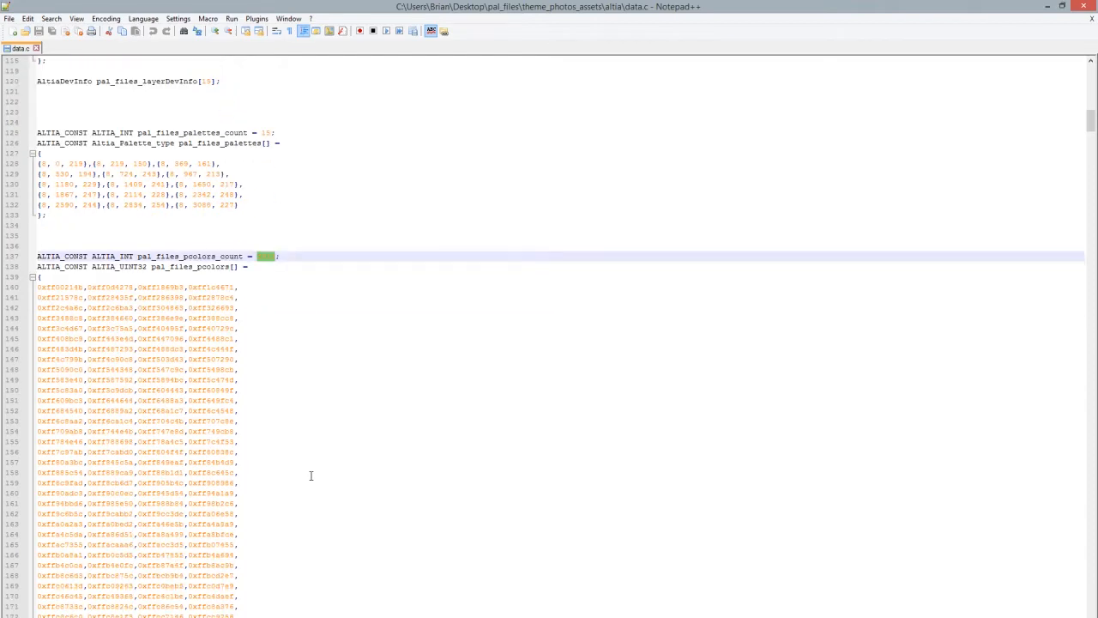
scroll(311, 476, "down", 20)
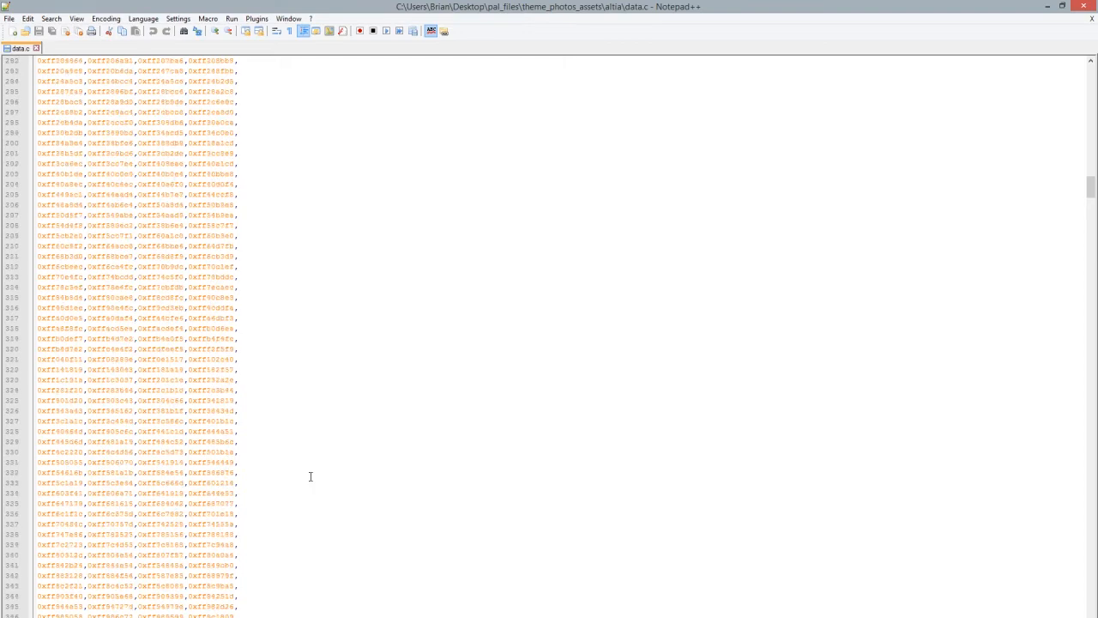
left_click_drag(1091, 194, 1093, 134)
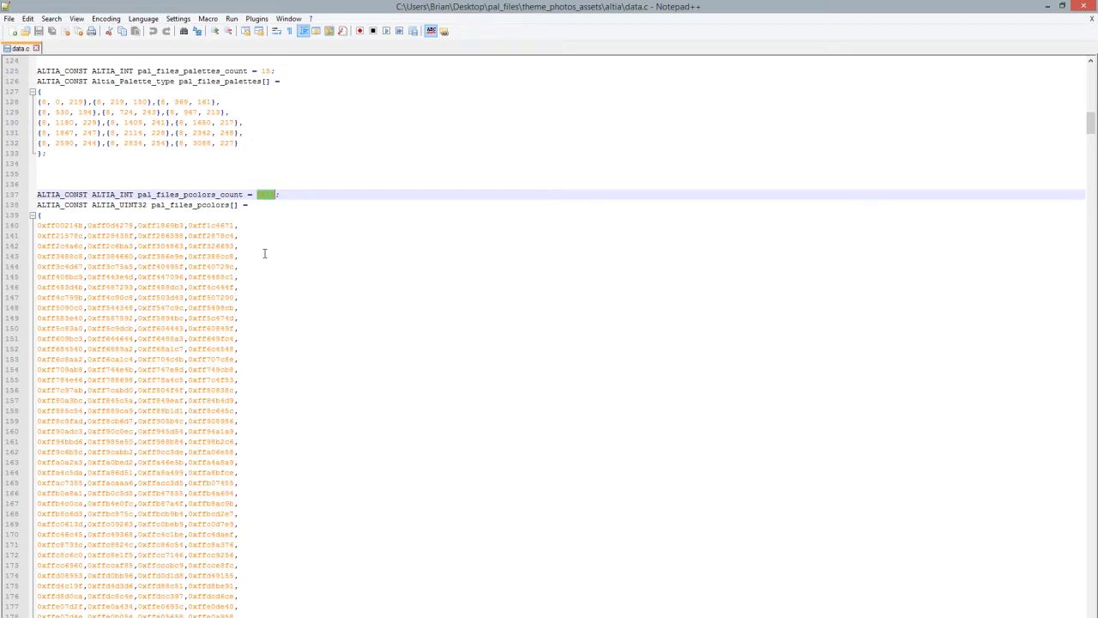
scroll(302, 250, "up", 4)
left_click(267, 311)
double_click(268, 318)
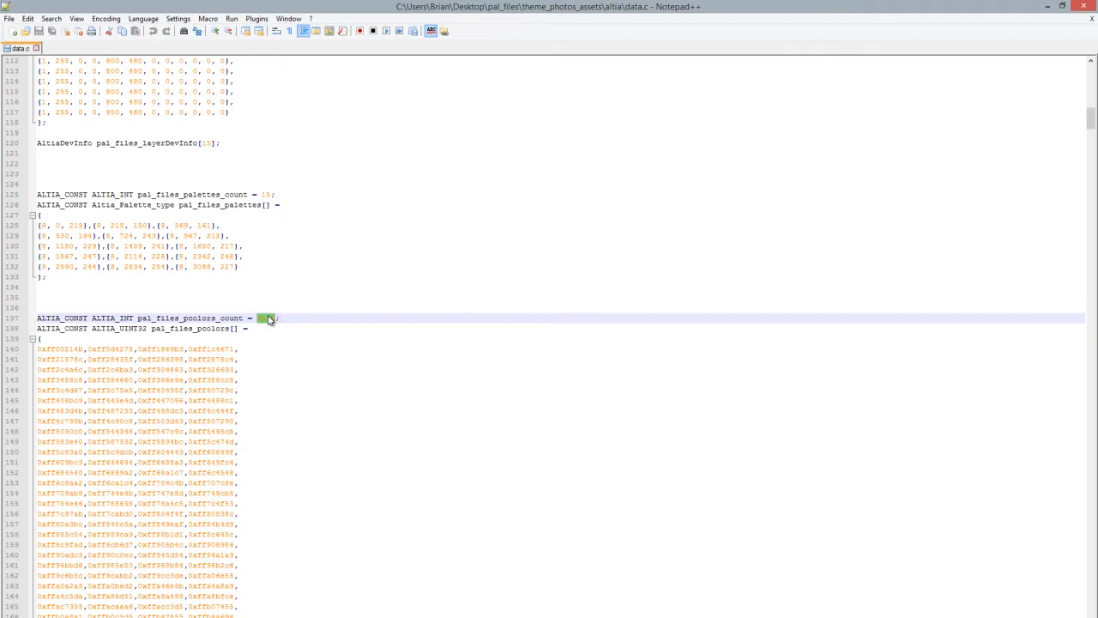
Step: Switch to Altia Design and compare the colors of the flower, field and fall images on Layers 5 to 13
key("alt+Tab")
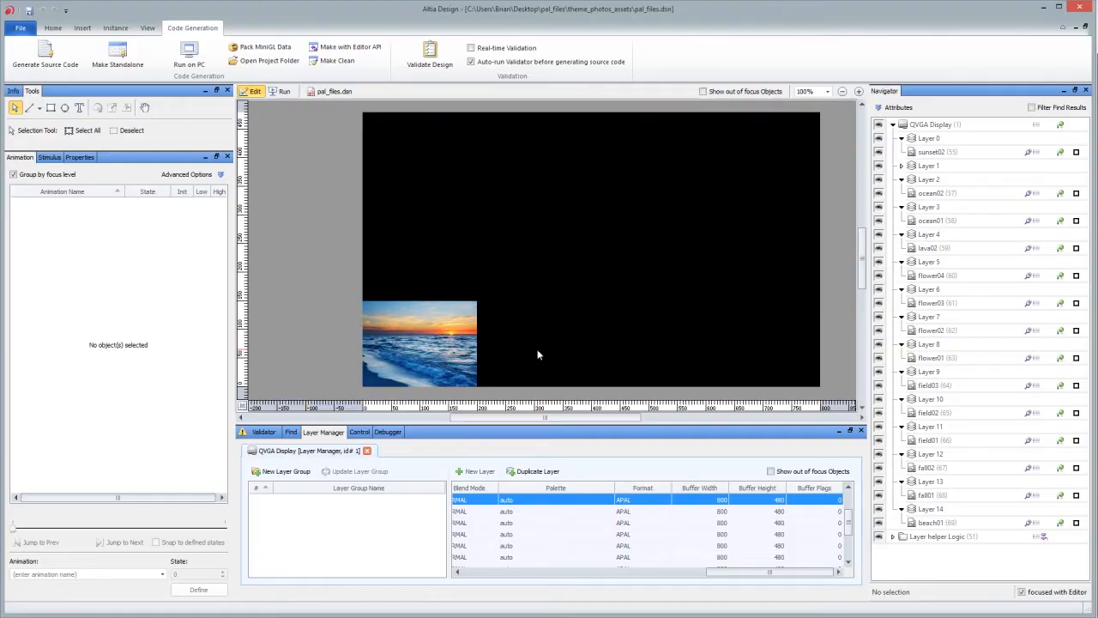
left_click(947, 277)
left_click(948, 333)
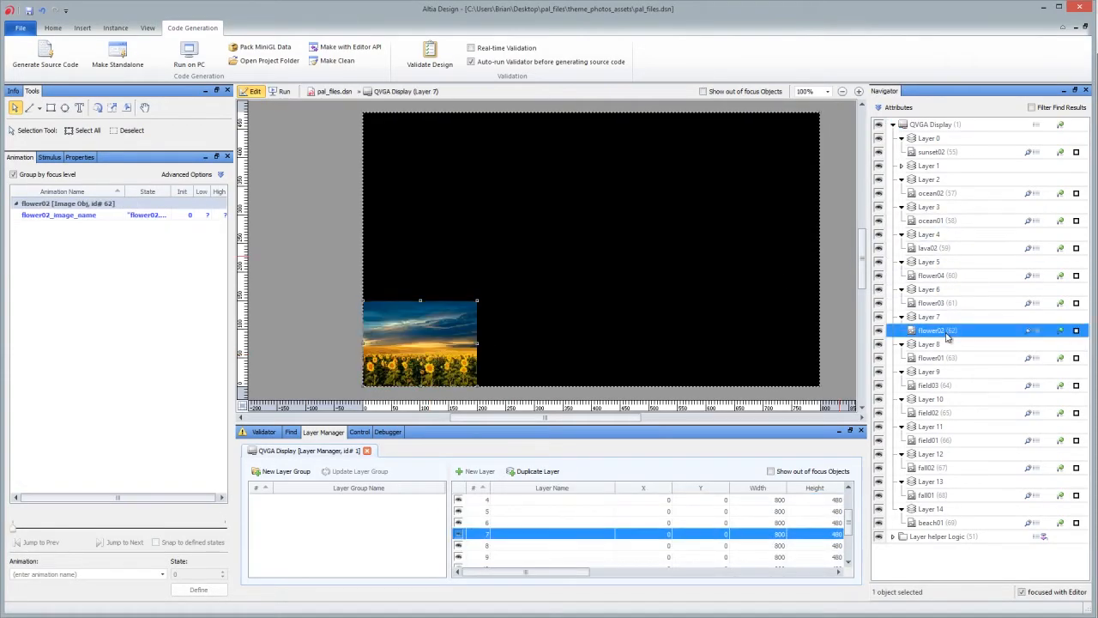
left_click(942, 362)
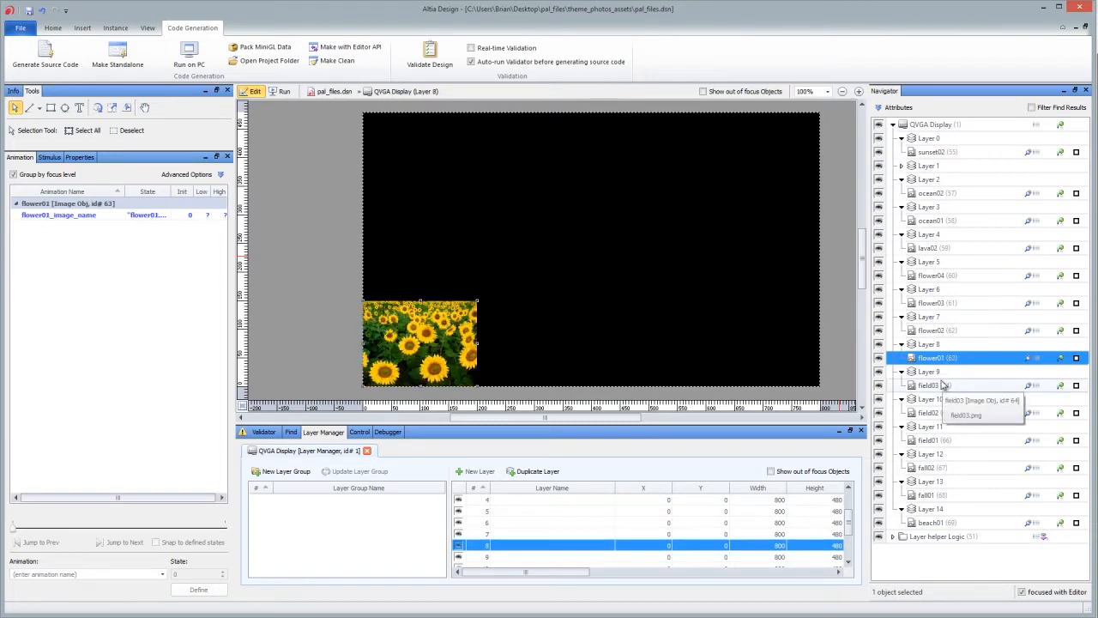
left_click(942, 385)
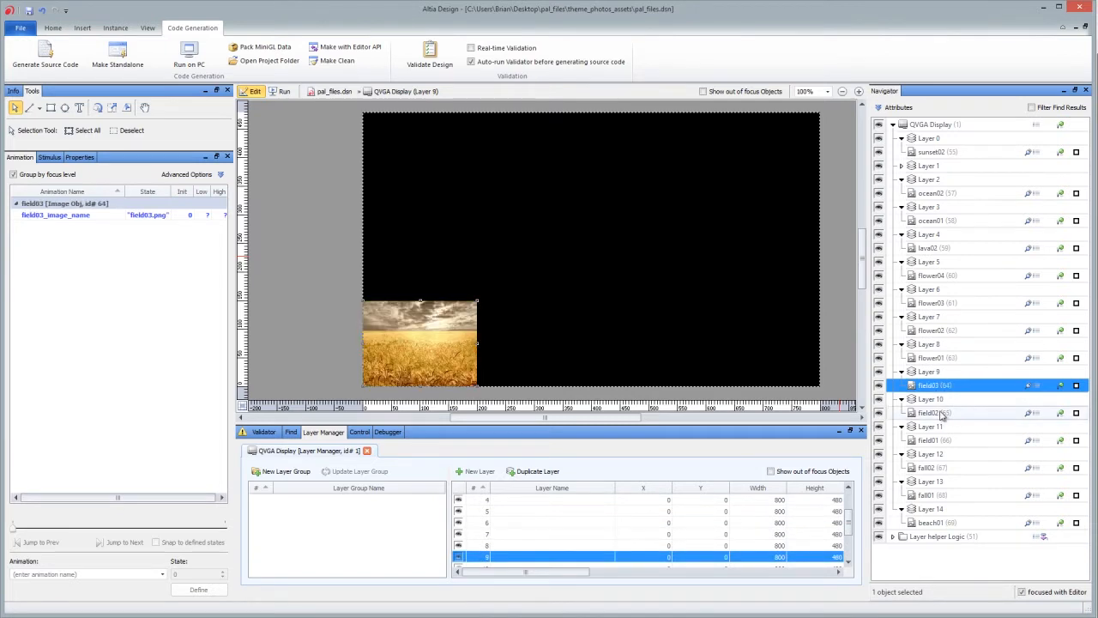
left_click(943, 413)
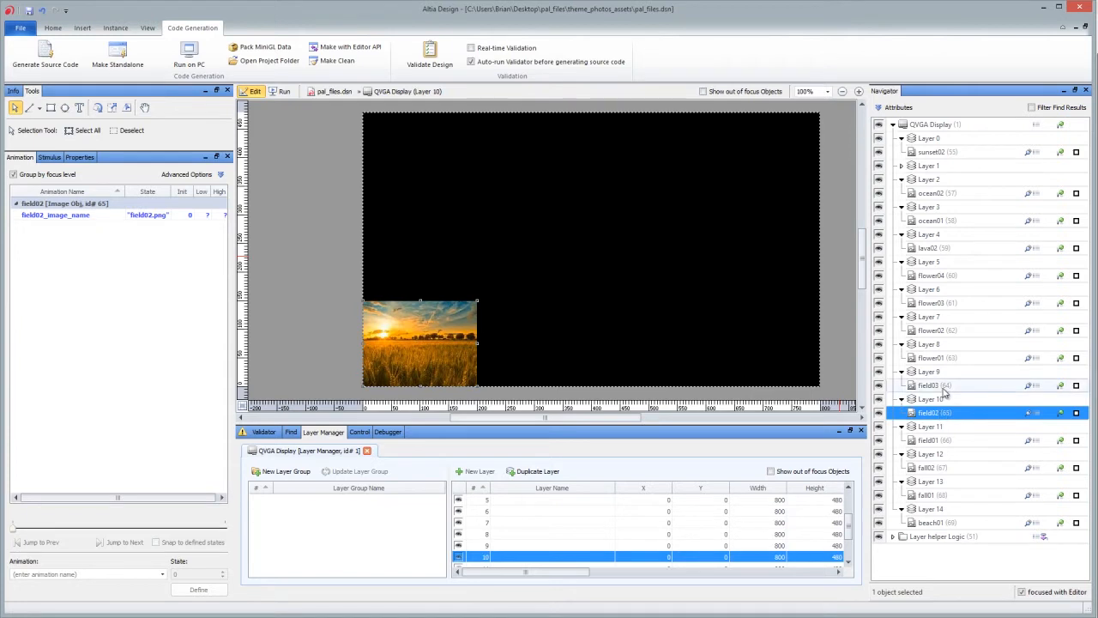
left_click(944, 386)
left_click(947, 359)
left_click(947, 385)
left_click(950, 360)
left_click(944, 413)
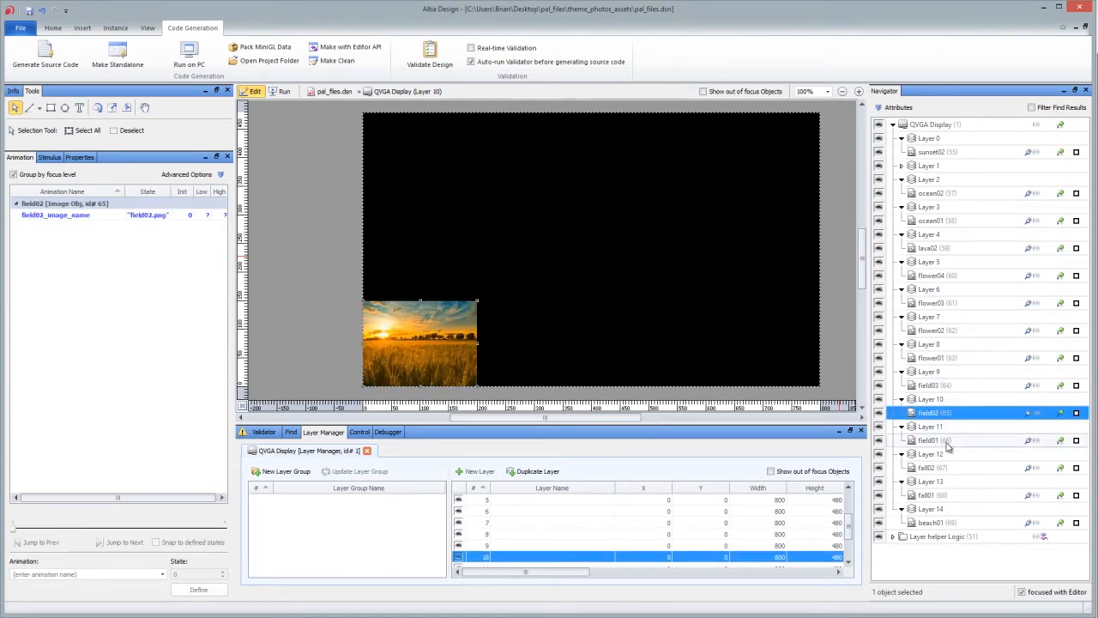
left_click(947, 441)
left_click(944, 468)
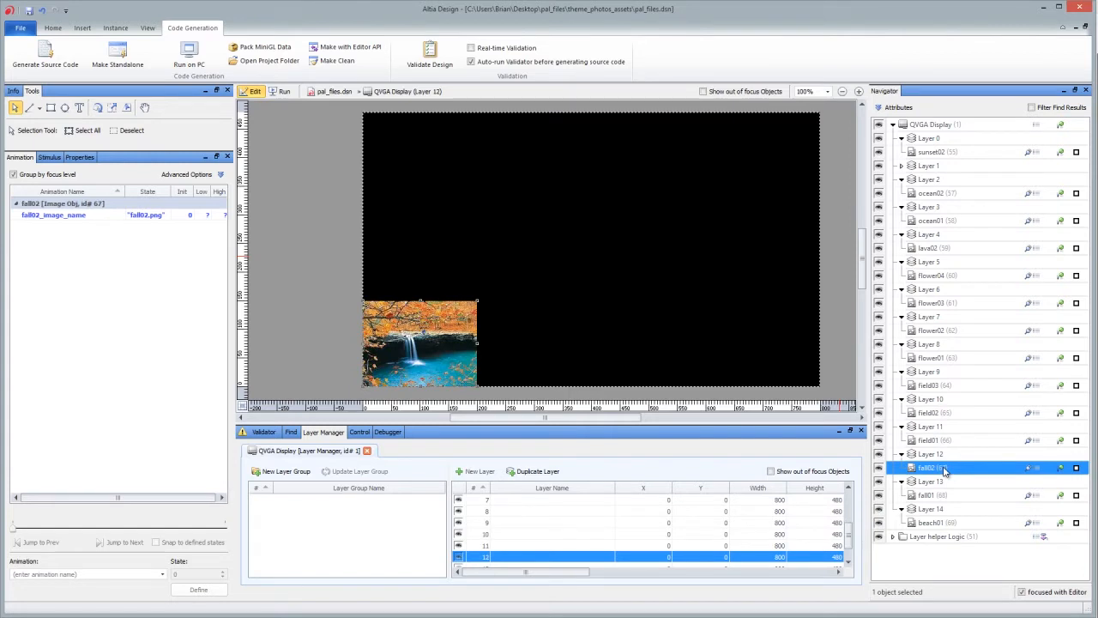
left_click(947, 496)
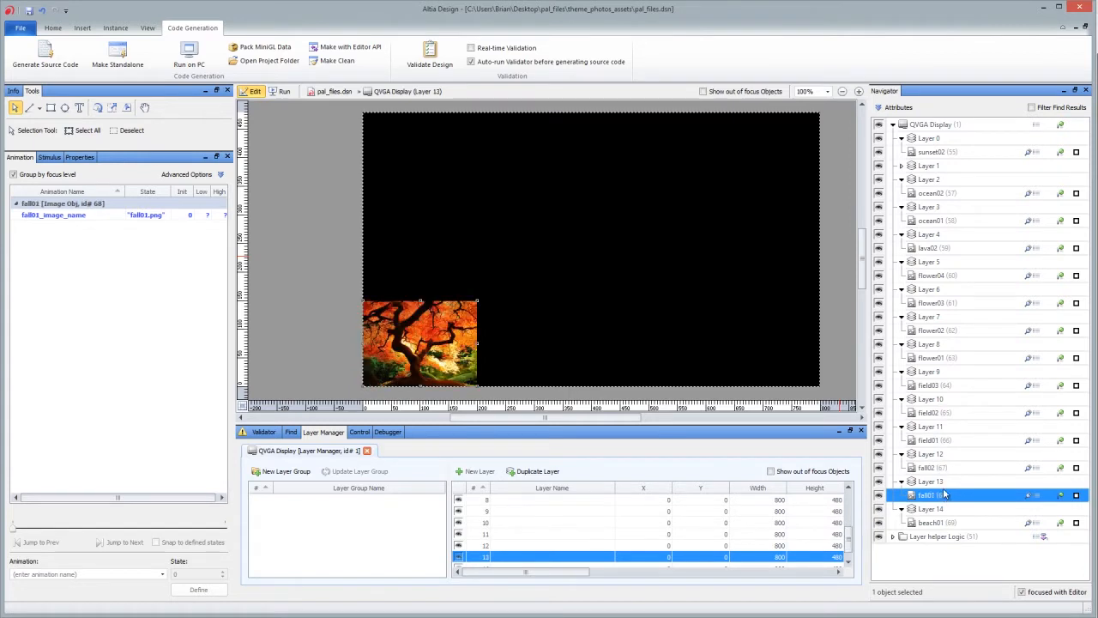
Step: View the sunset02 and ocean02 images, and expand Layer 1 to show its sunset01 image
left_click(944, 151)
left_click(935, 192)
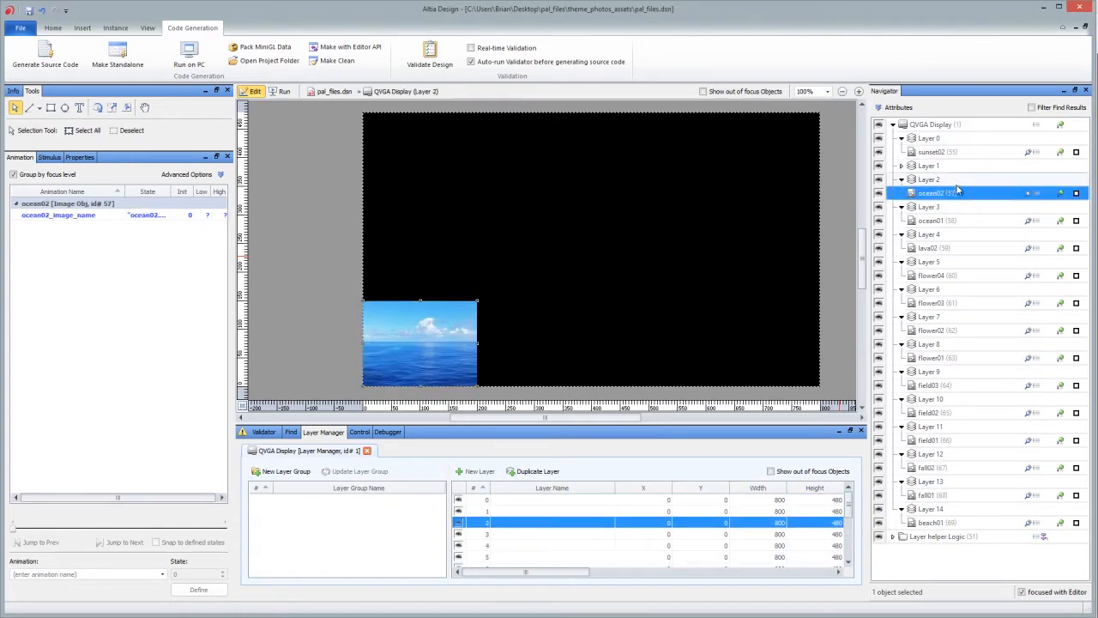
left_click(899, 166)
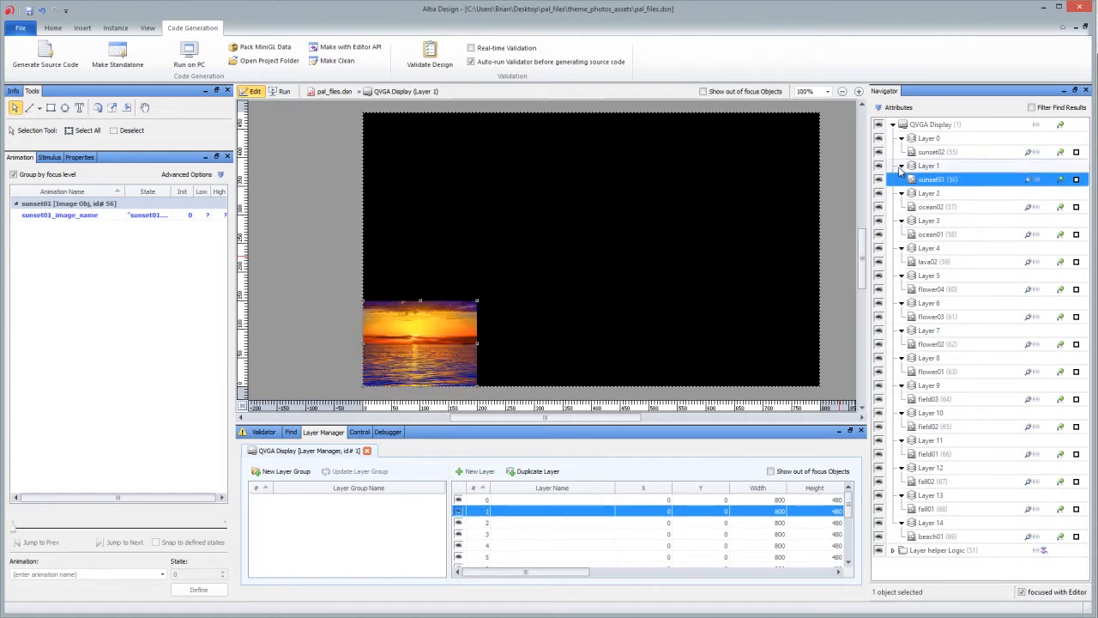
Step: Compare the remaining layer images from beach01 up through the fall, field, flower and lava02 images to sunset02 and sunset01
left_click(929, 536)
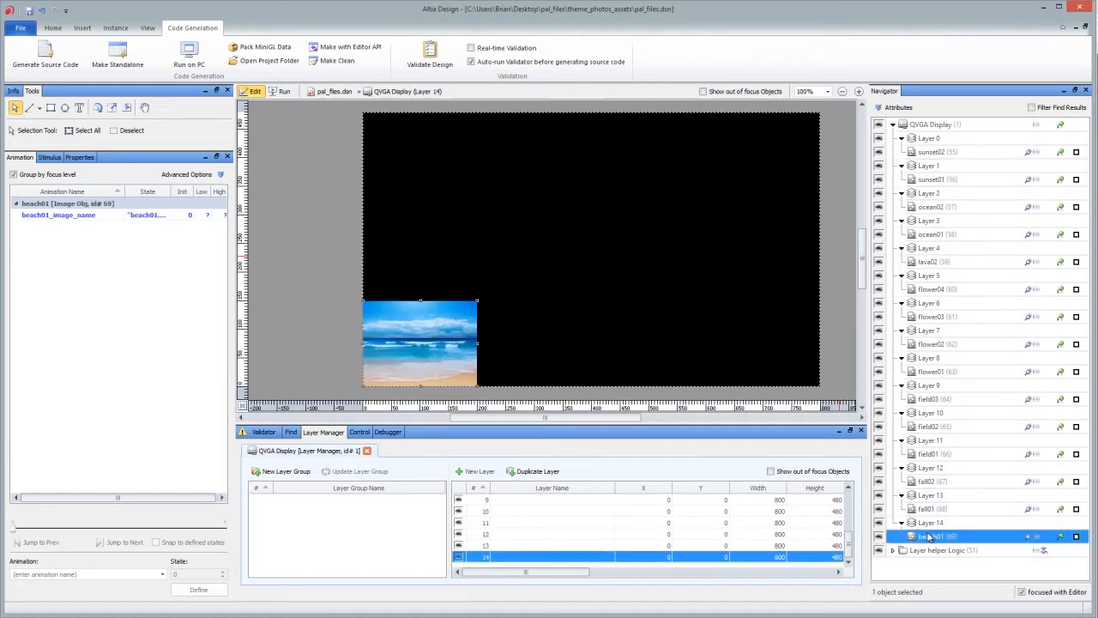
left_click(932, 482)
left_click(934, 426)
left_click(940, 401)
left_click(944, 373)
left_click(944, 345)
left_click(943, 318)
left_click(944, 290)
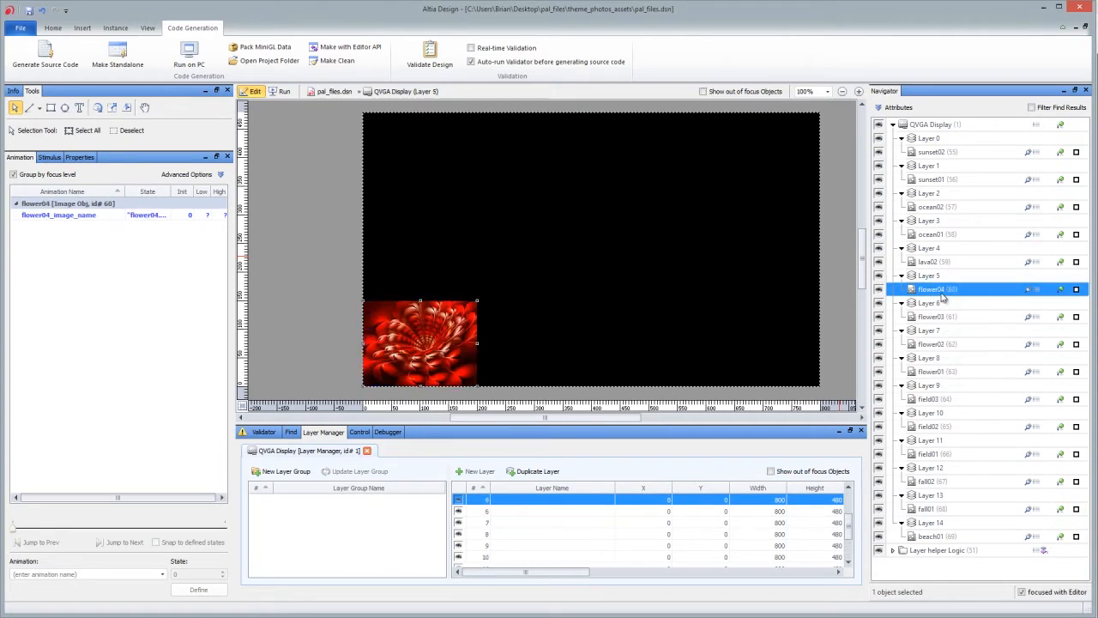
left_click(946, 263)
left_click(944, 289)
left_click(944, 262)
left_click(934, 153)
left_click(937, 179)
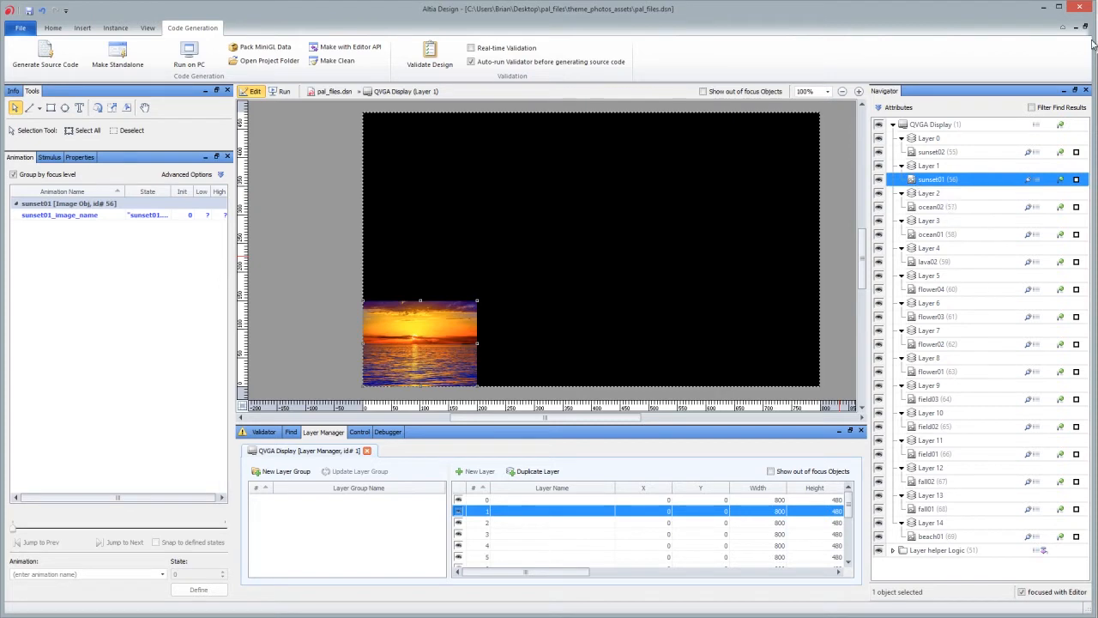
Step: Switch to Photoshop, start the Load Files into Stack script, and browse for source files in the theme_photos_assets folder
left_click(343, 241)
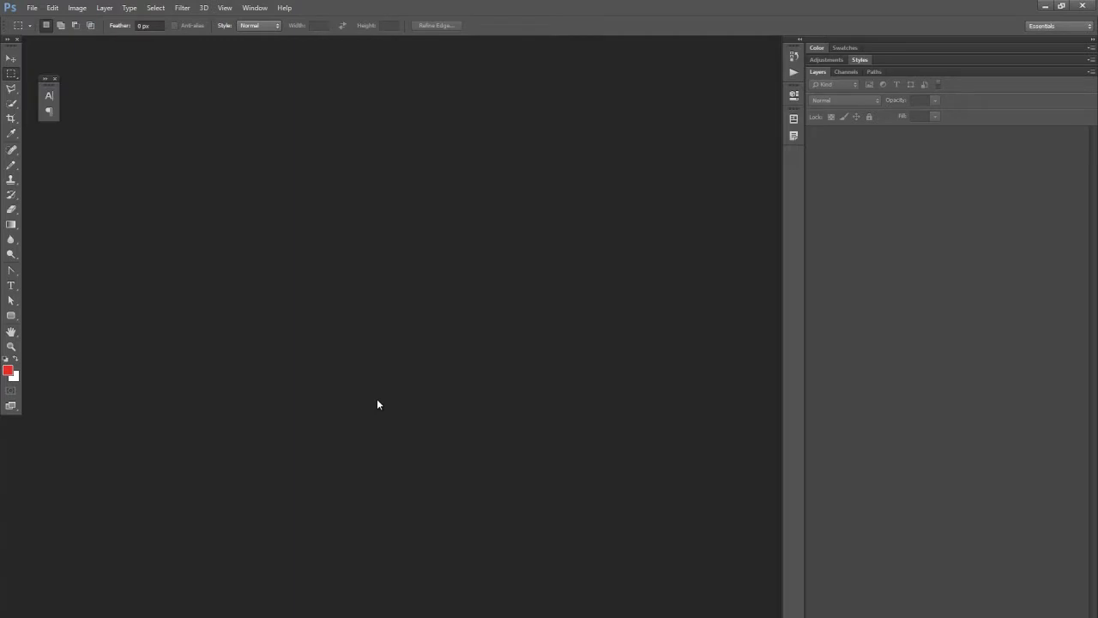
left_click(32, 7)
mouse_move(89, 274)
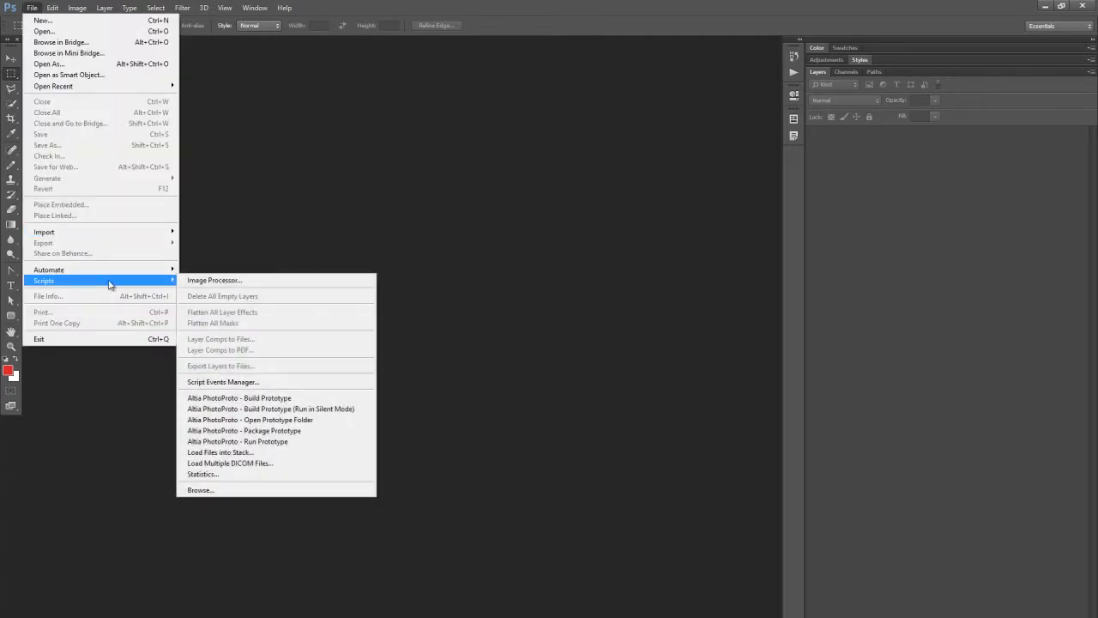
left_click(284, 453)
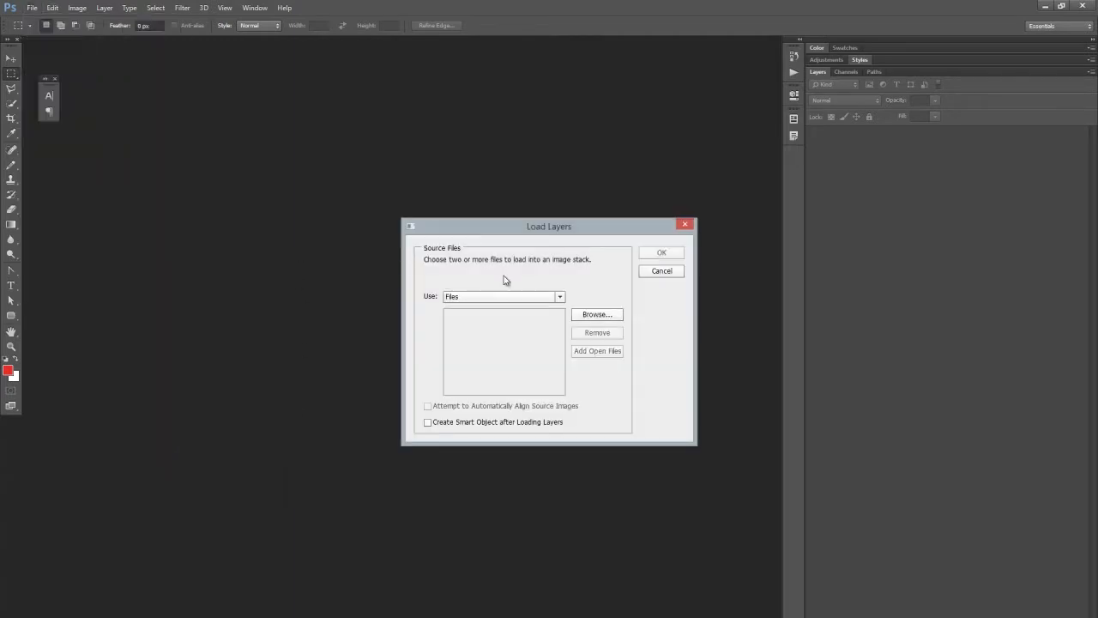
left_click(596, 313)
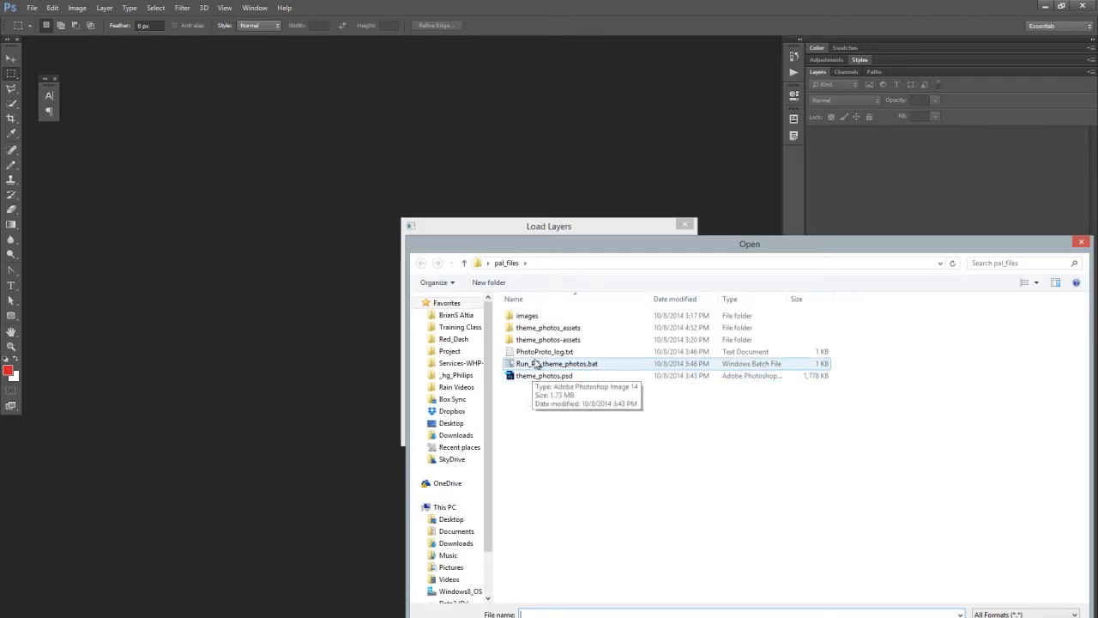
double_click(540, 328)
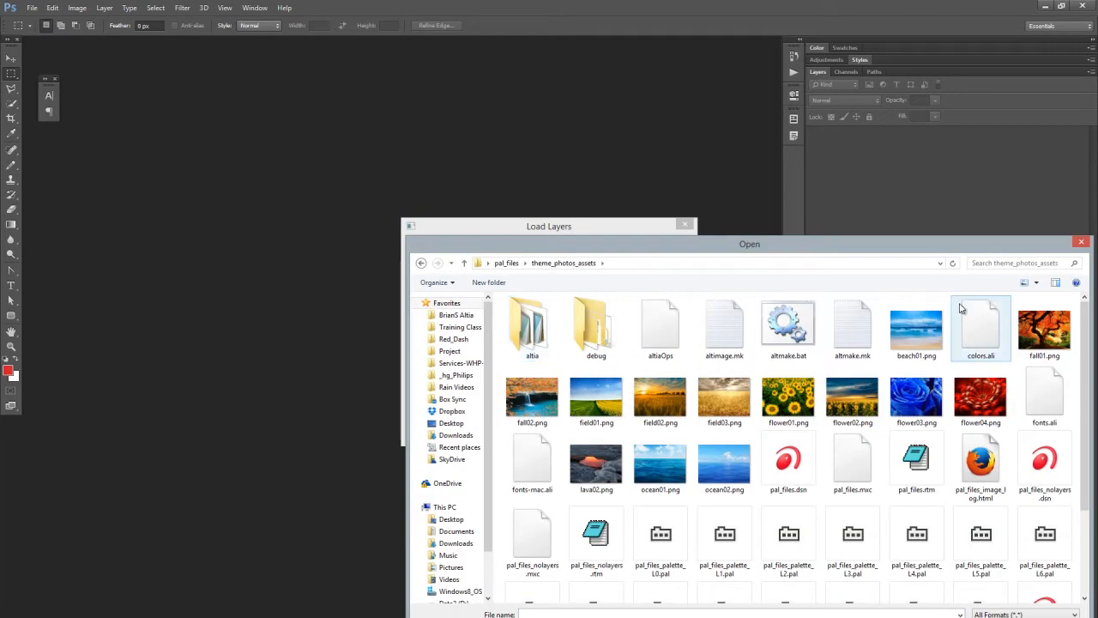
Step: Select beach01, fall01, fall02, field01 to field03, flower01 to flower04, lava02, ocean01 and ocean02 PNG files together
left_click(923, 329)
left_click(1049, 322, "ctrl")
left_click(534, 404, "ctrl")
left_click(596, 403, "ctrl")
left_click(661, 403, "ctrl")
left_click(724, 403, "ctrl")
left_click(788, 403, "ctrl")
left_click(841, 402, "ctrl")
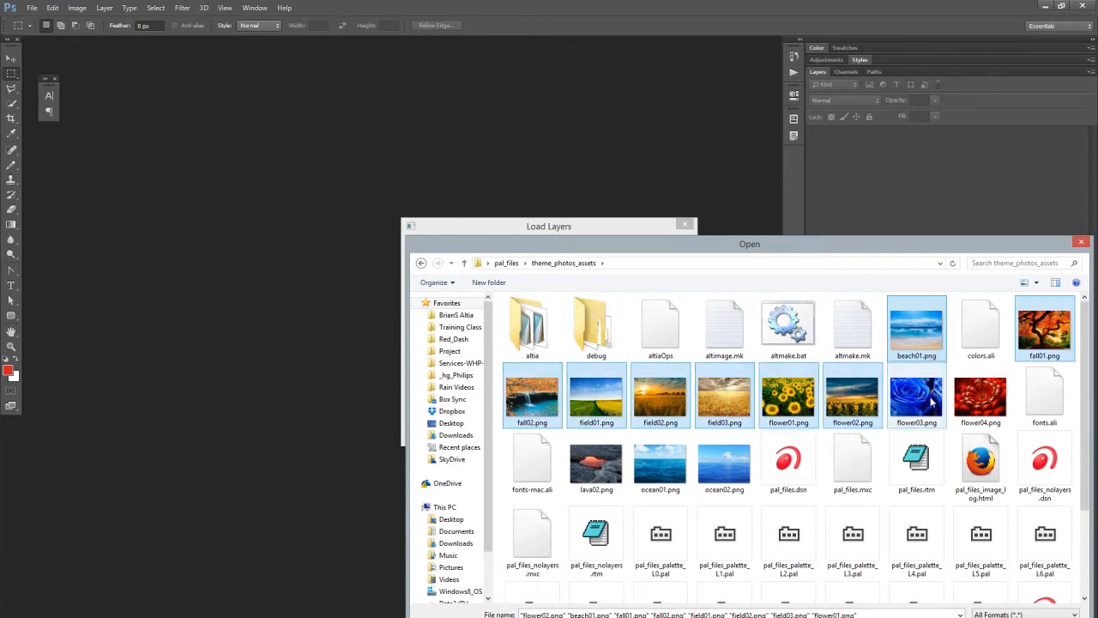
left_click(916, 399, "ctrl")
left_click(981, 399, "ctrl")
left_click(596, 465, "ctrl")
left_click(659, 468, "ctrl")
left_click(724, 465, "ctrl")
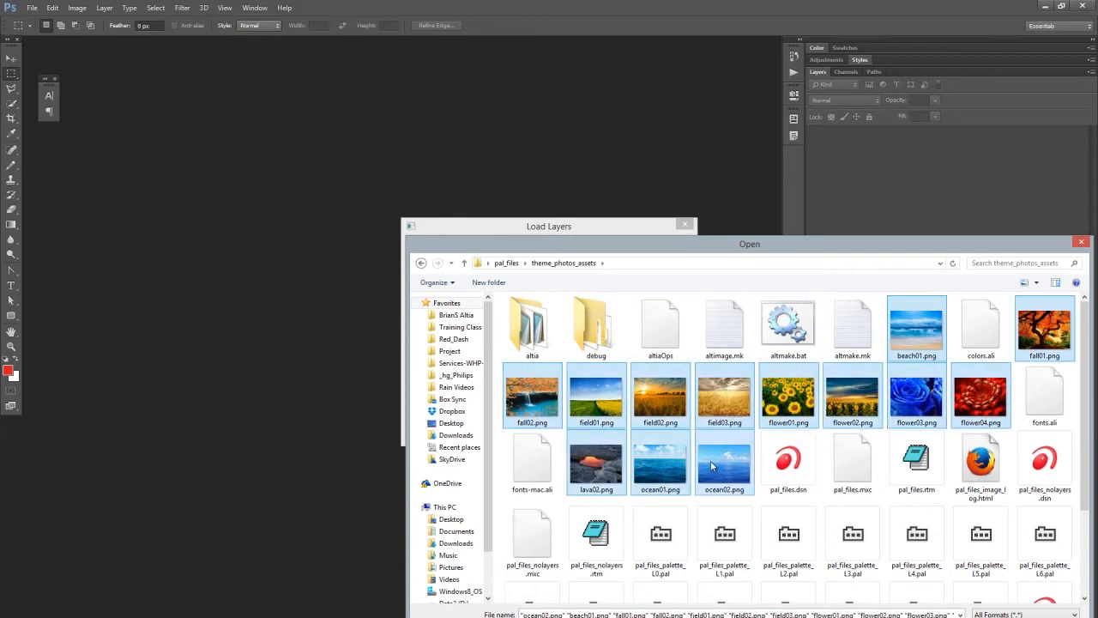
Step: Add sunset01.png and sunset02.png to the selection, and load all the chosen images as layers of one document
scroll(724, 465, "down", 3)
left_click(725, 562, "ctrl")
left_click(677, 568, "ctrl")
left_click(682, 575, "ctrl")
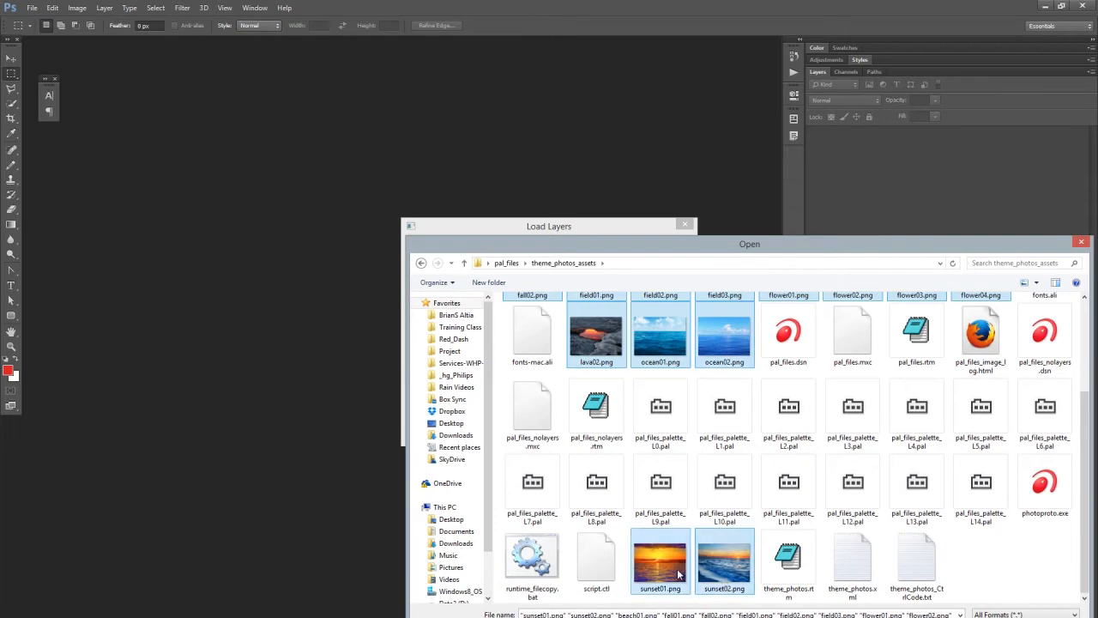
scroll(678, 572, "up", 3)
scroll(678, 572, "down", 3)
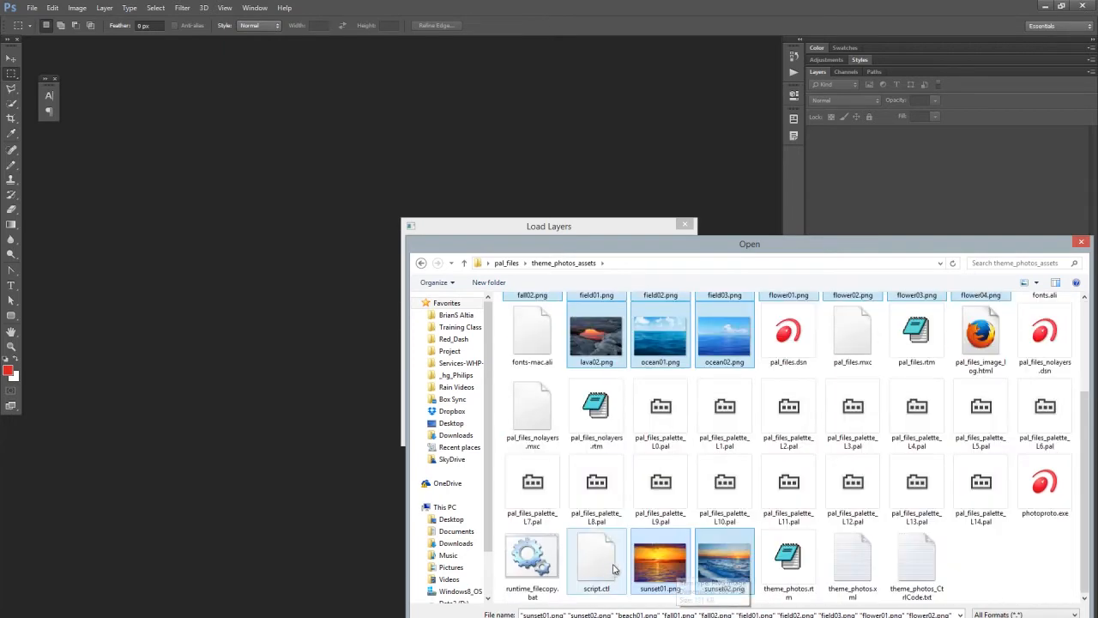
scroll(686, 573, "up", 3)
scroll(688, 571, "down", 3)
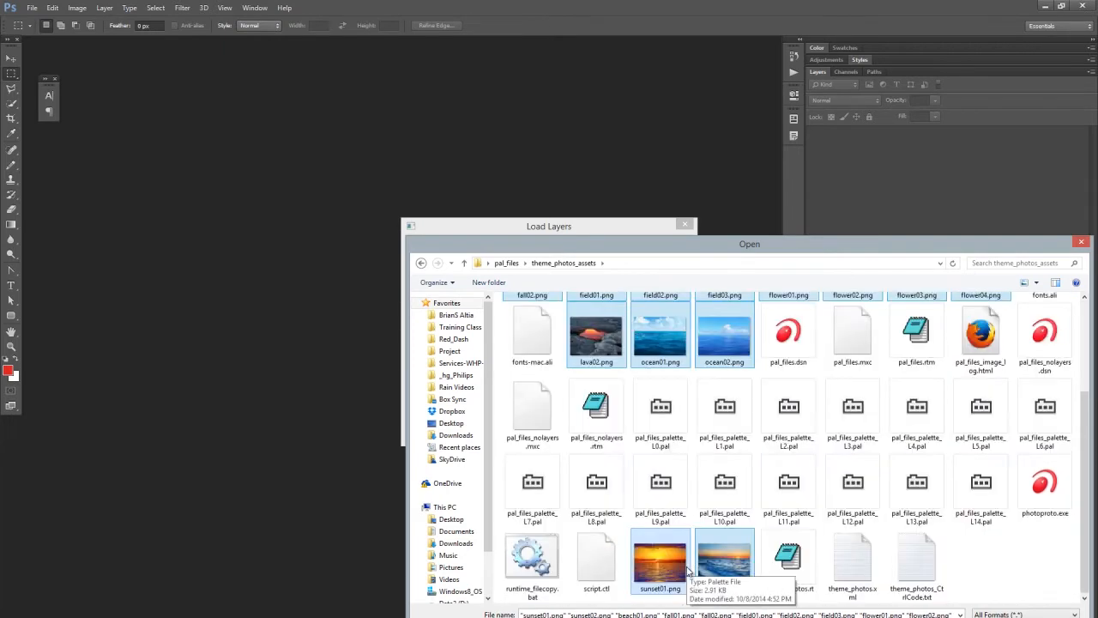
key("Return")
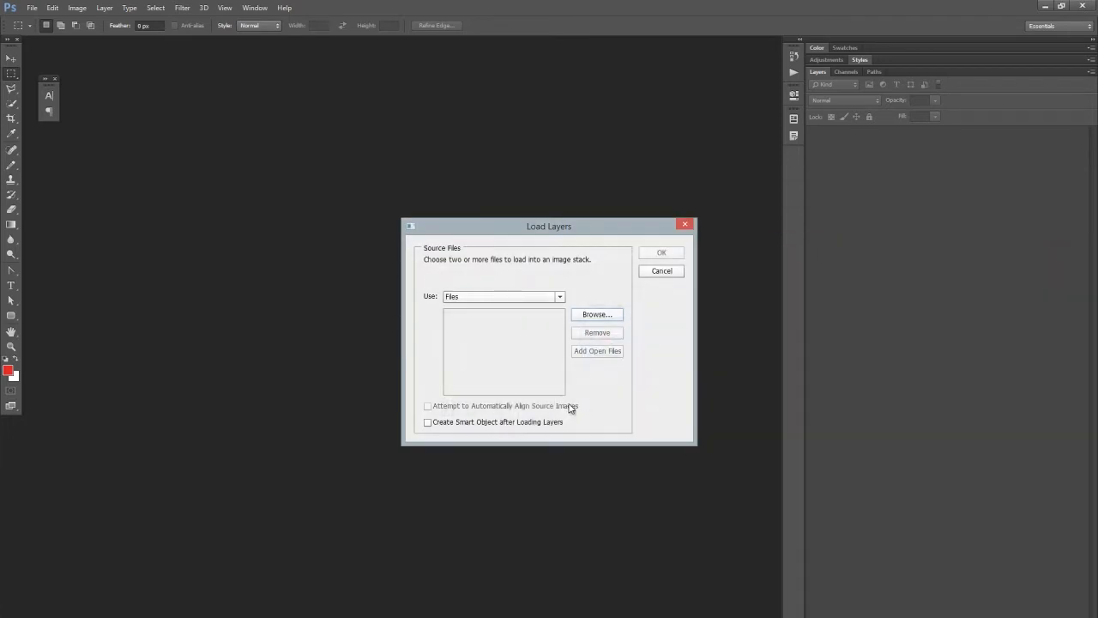
scroll(566, 327, "down", 3)
scroll(568, 316, "up", 3)
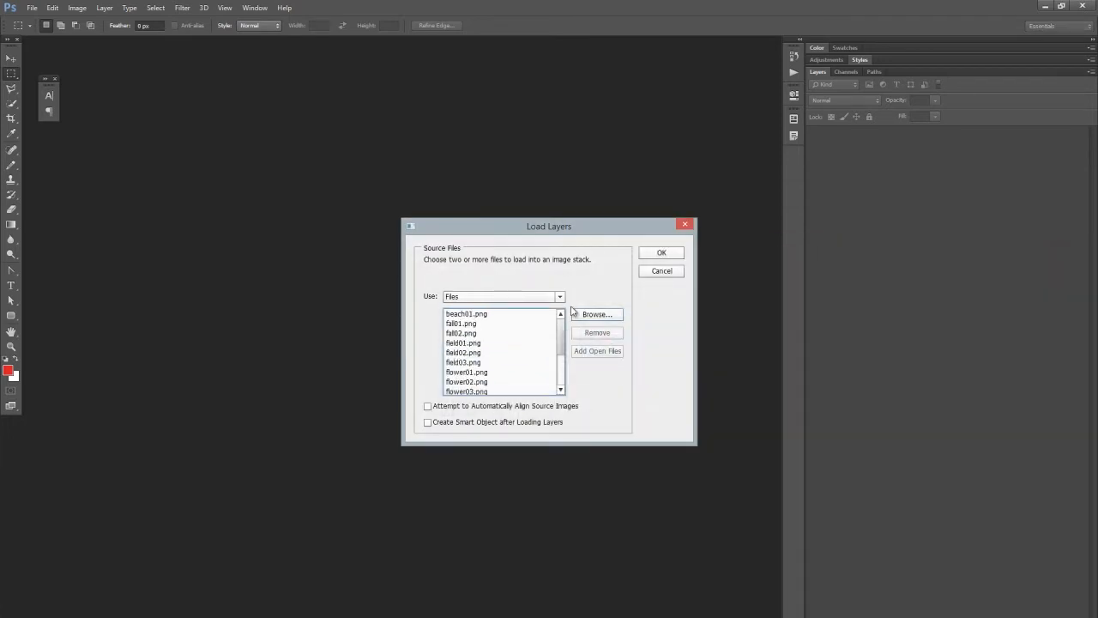
left_click(647, 256)
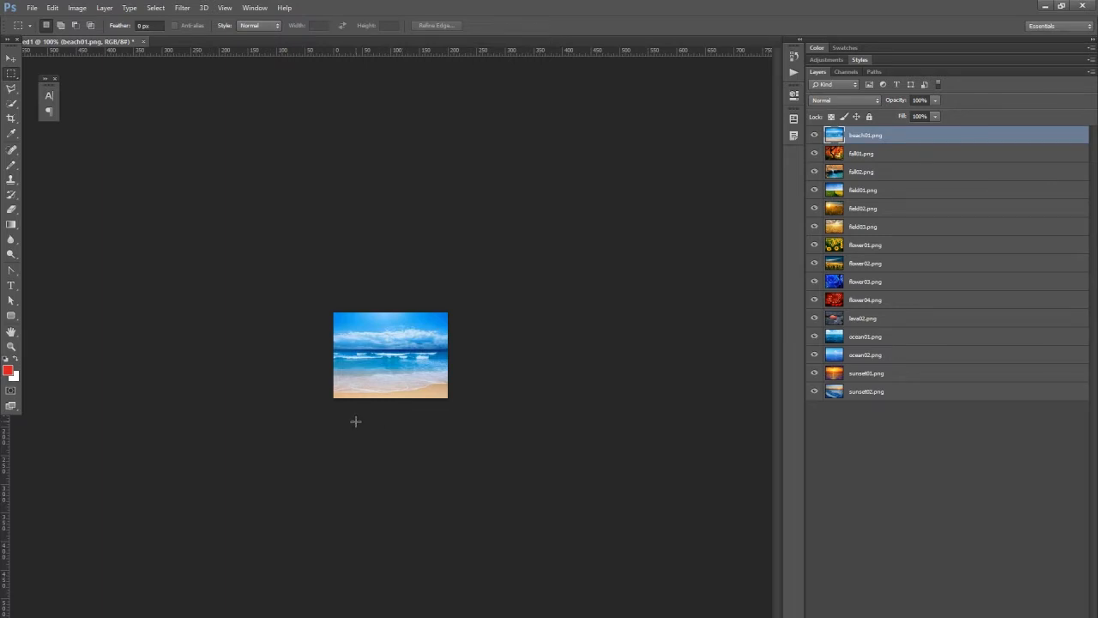
Step: Try enlarging the canvas to 1000 by 1000 pixels, and undo the canvas resize
left_click(77, 8)
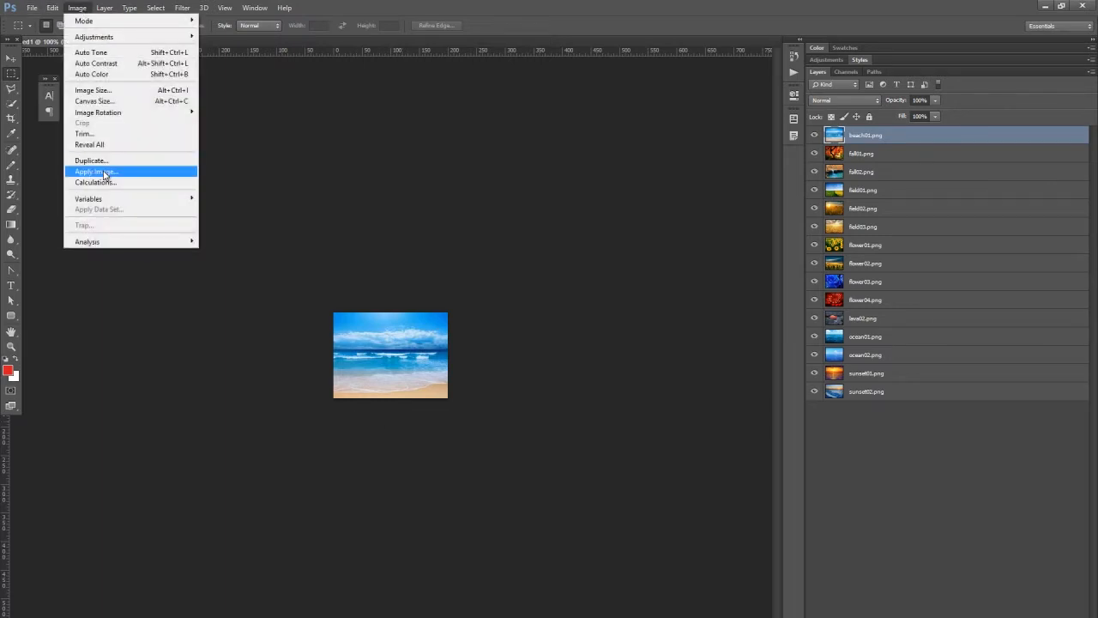
left_click(112, 102)
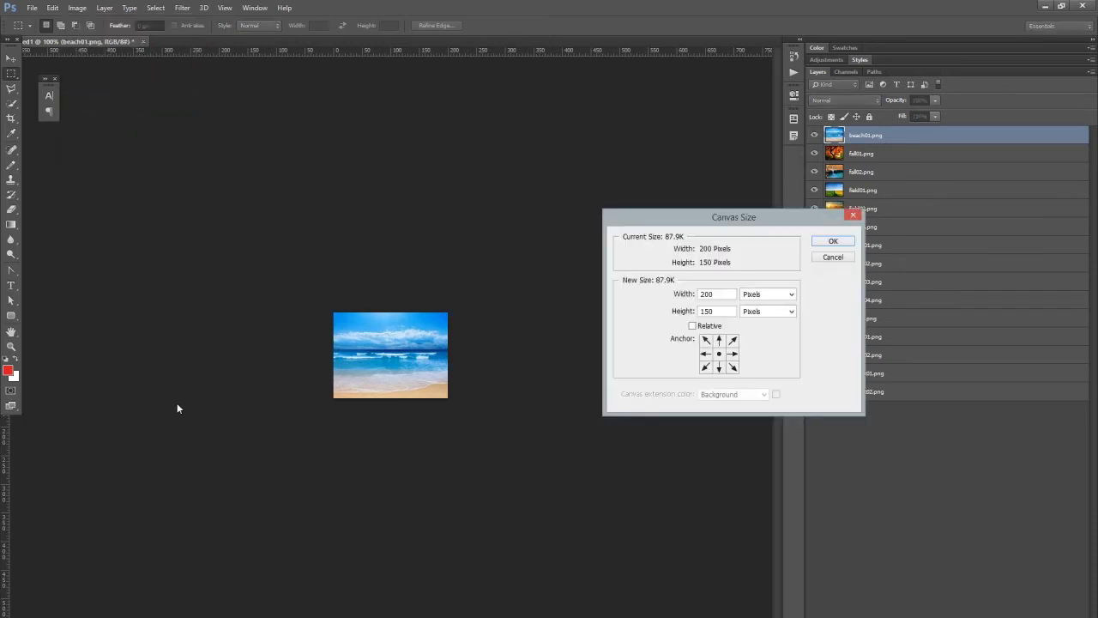
type("10001000")
key("Return")
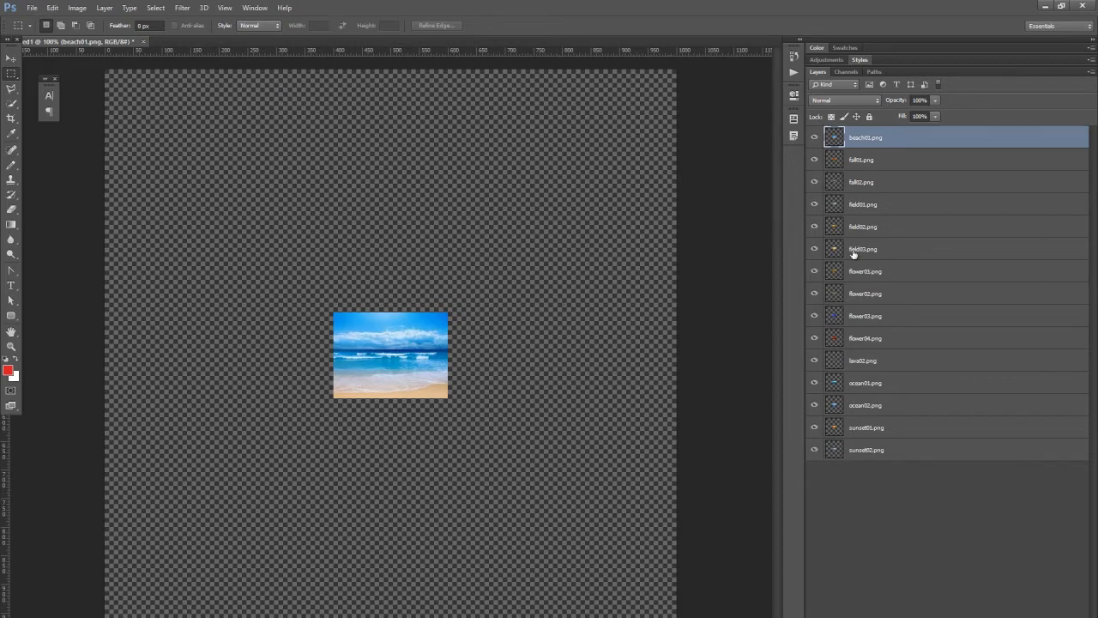
left_click(52, 8)
left_click(58, 24)
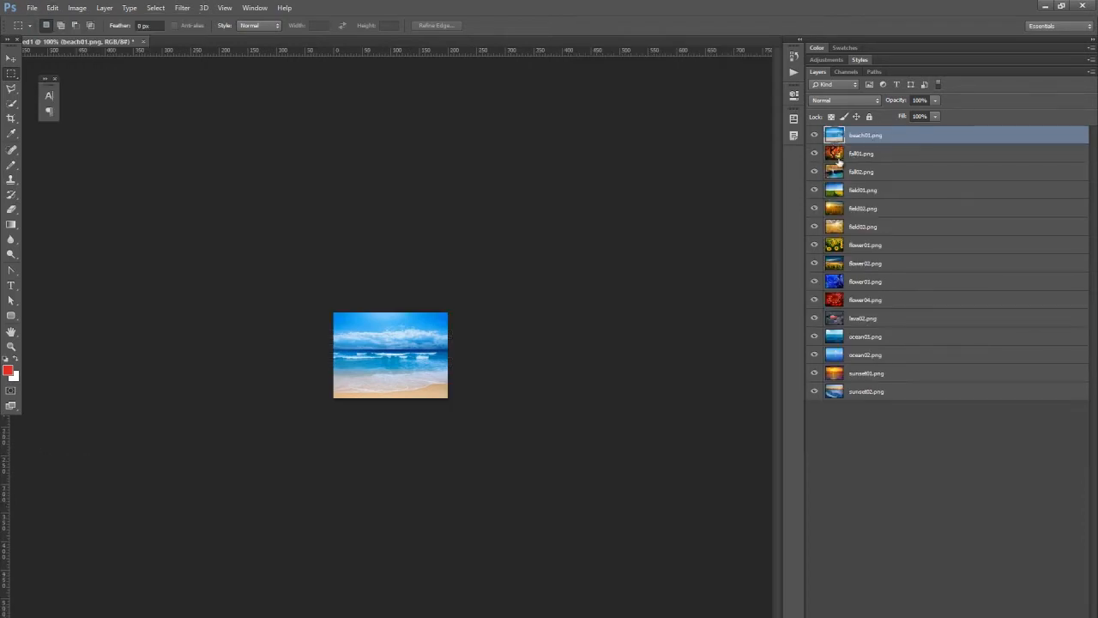
Step: Move the sunset01.png layer directly below lava02.png, and the flower03.png layer directly above ocean01.png
left_click(895, 374)
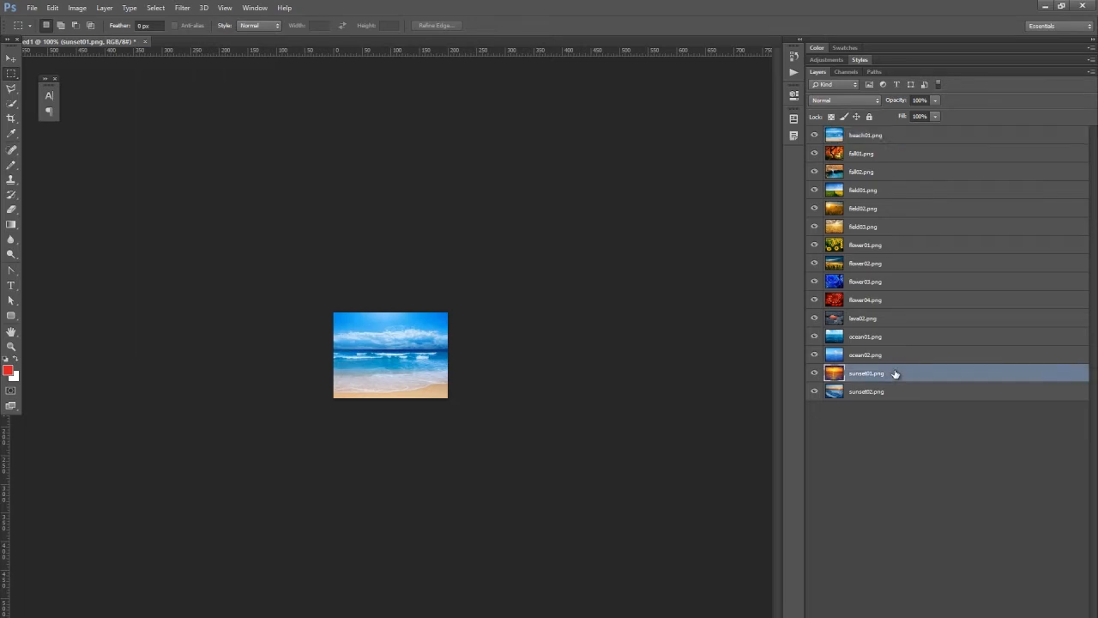
left_click(900, 392)
left_click_drag(901, 394, 909, 328)
left_click_drag(905, 284, 905, 344)
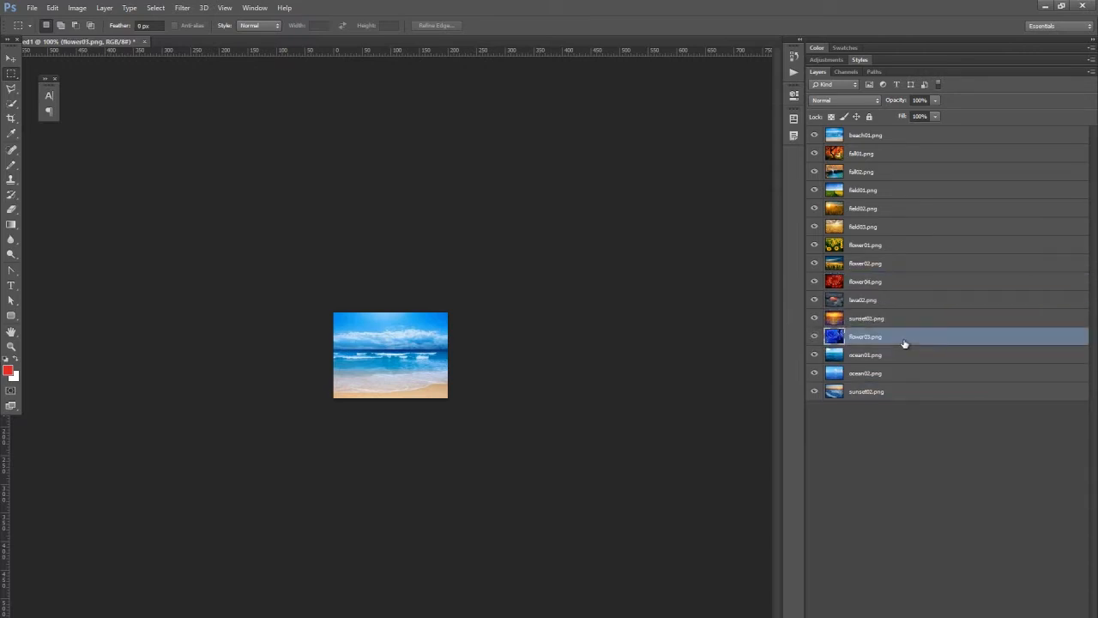
Step: Reorder the yellow images so flower01.png sits directly below field01.png and field02.png directly below field03.png
left_click(908, 233)
left_click(914, 247)
left_click_drag(915, 247, 912, 220)
left_click(909, 245)
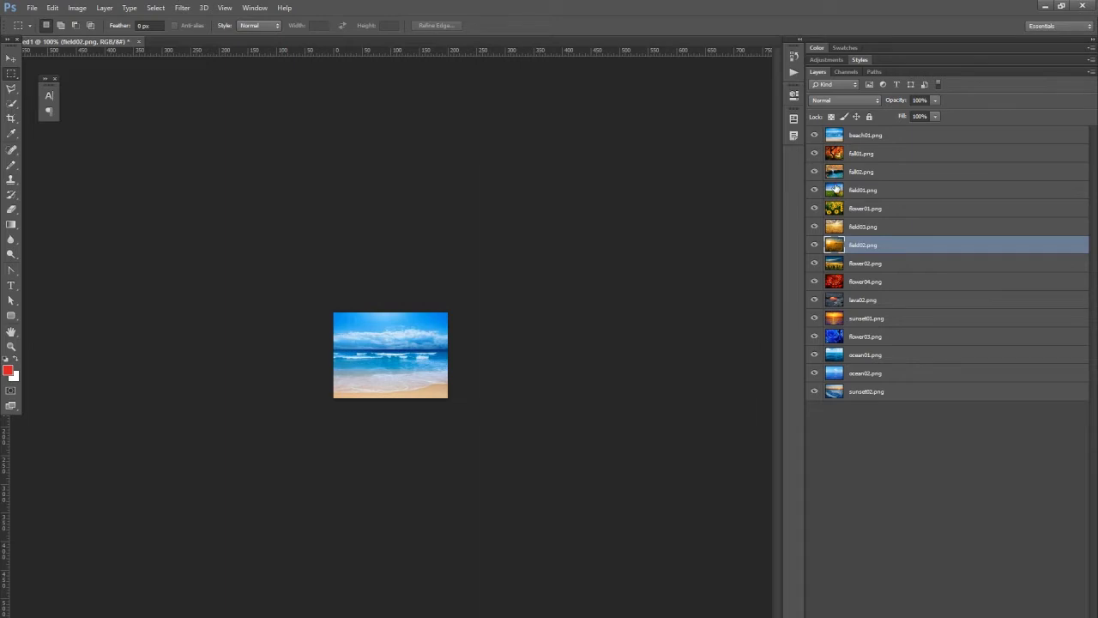
Step: Move fall01.png below flower04.png, beach01.png to the end of the layer stack, and fall02.png between field03.png and field02.png
left_click(834, 193)
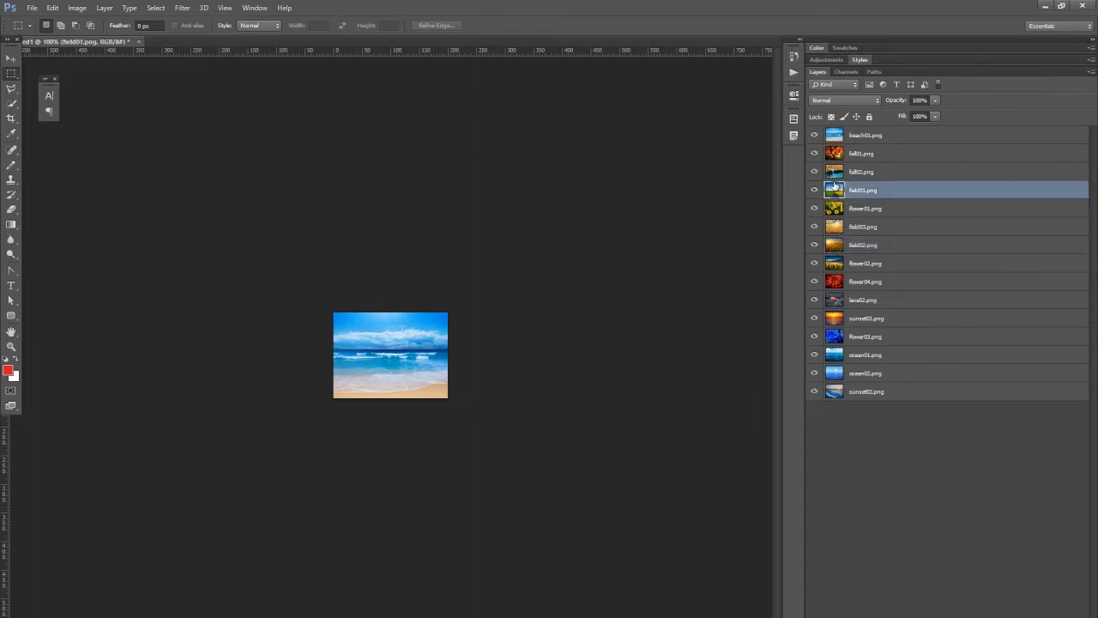
left_click(839, 174)
left_click_drag(892, 155, 901, 290)
left_click_drag(892, 138, 918, 404)
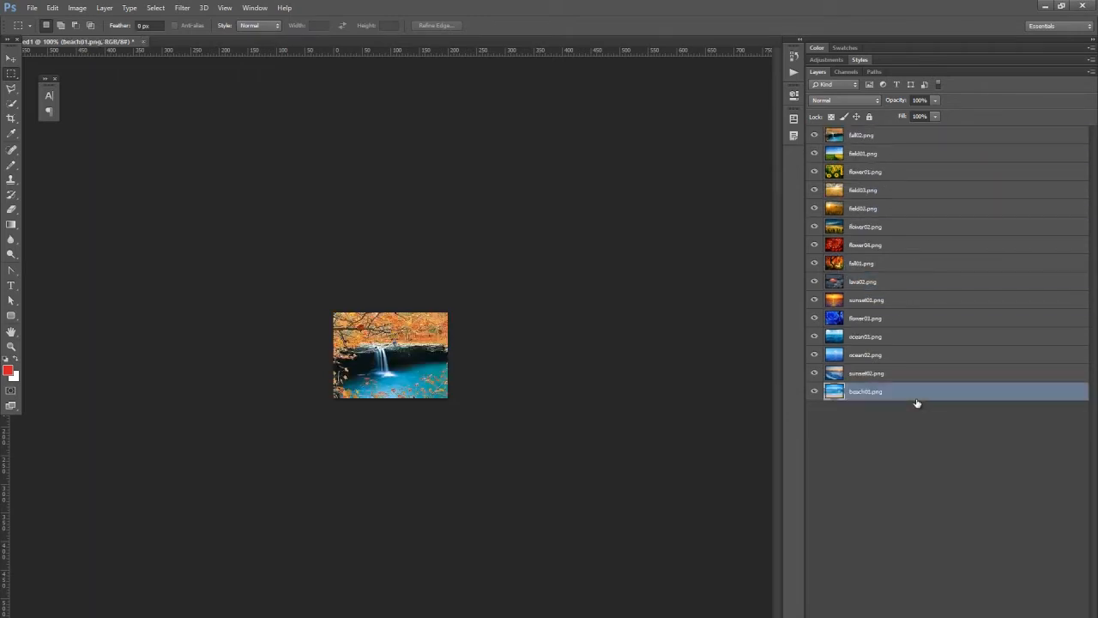
left_click(930, 137)
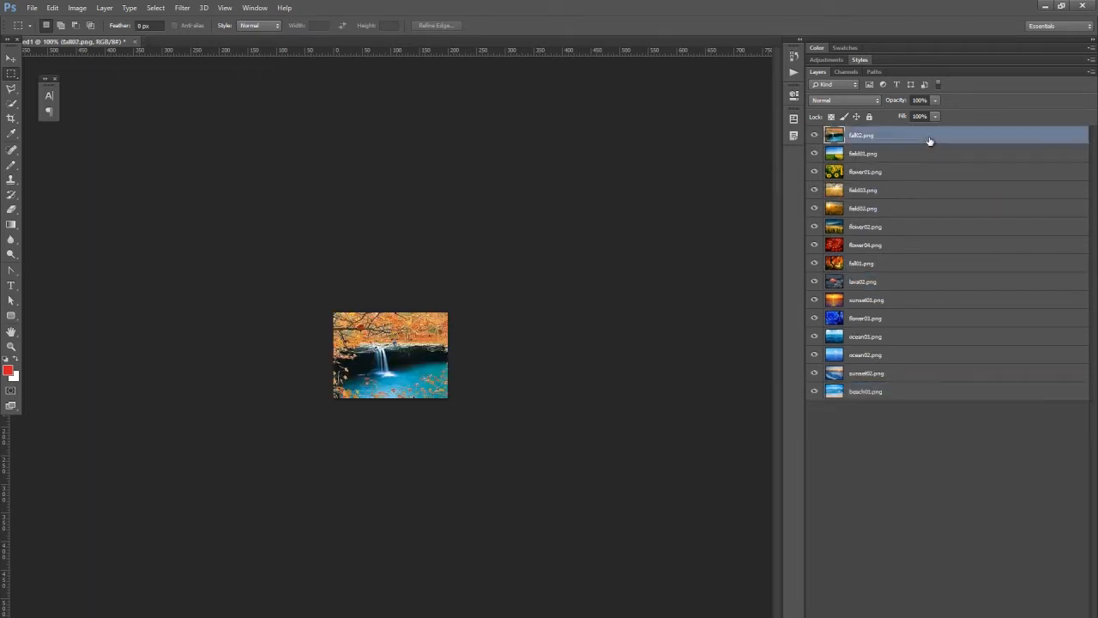
left_click_drag(932, 135, 935, 206)
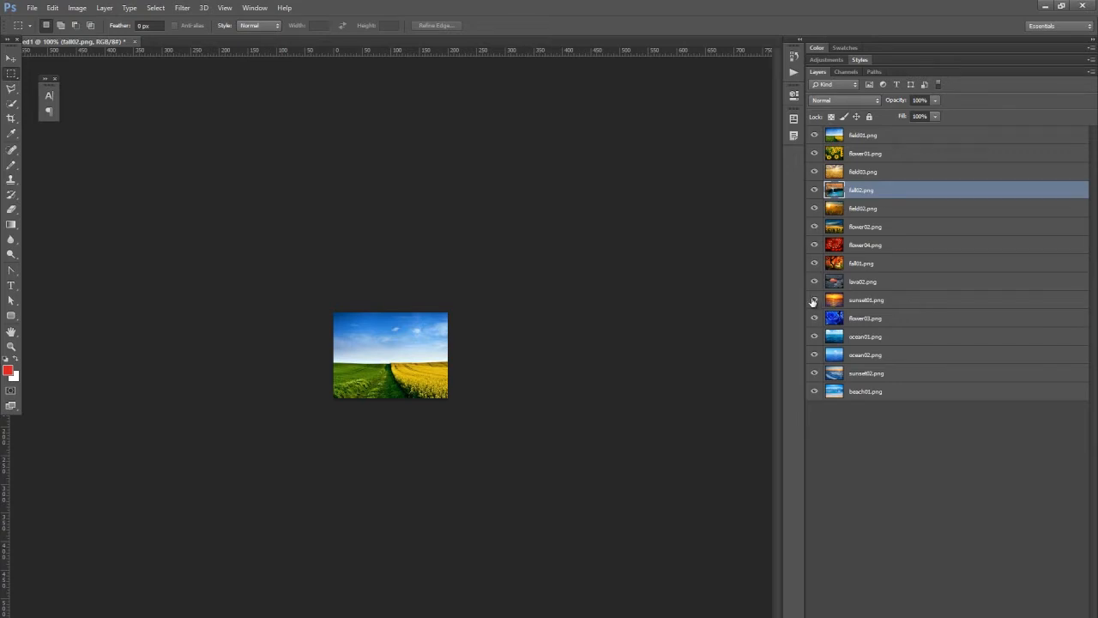
Step: Hide all layers from sunset01.png up to field01.png, keeping only the blue images from flower03.png to beach01.png visible
left_click_drag(814, 299, 813, 214)
left_click(815, 208)
left_click_drag(815, 211, 816, 136)
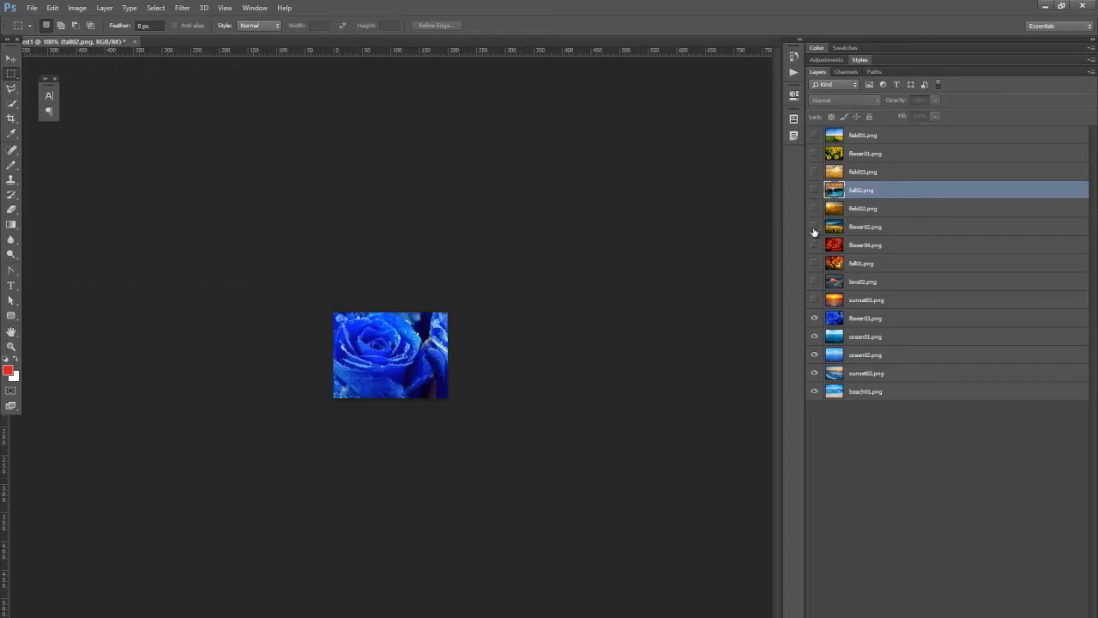
Step: Preview flower02.png and the red-toned layers flower04.png to sunset01.png by temporarily showing them, and hide them again
left_click(815, 226)
left_click(814, 227)
left_click(815, 226)
left_click(814, 227)
left_click_drag(815, 246, 819, 307)
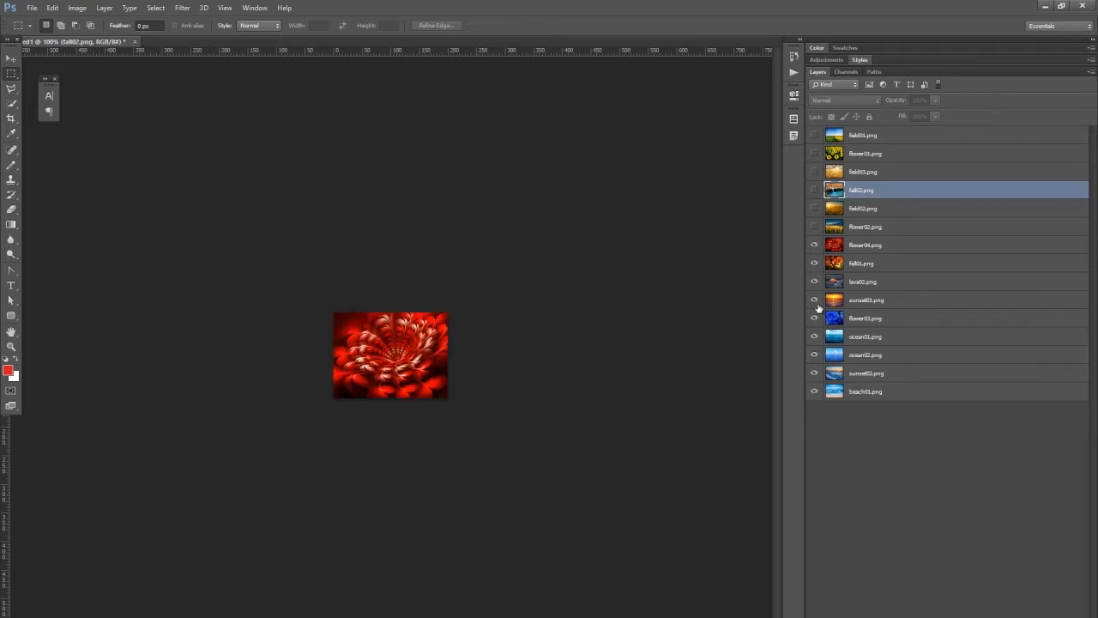
left_click_drag(814, 314, 815, 250)
left_click(815, 318)
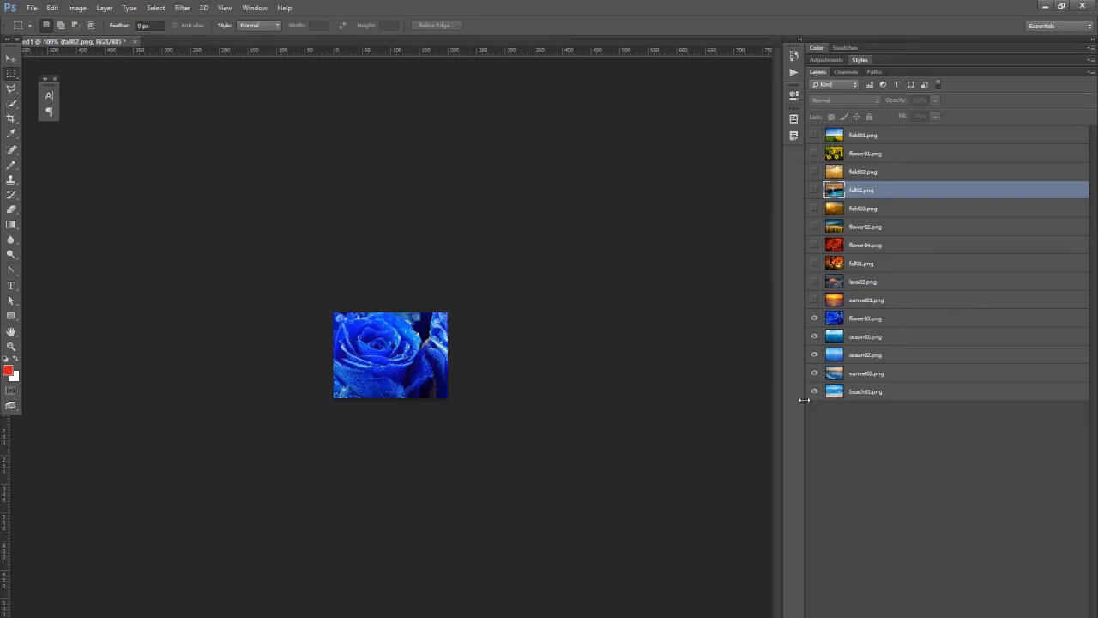
Step: Resize the canvas to 1000 by 1000 pixels
left_click(77, 7)
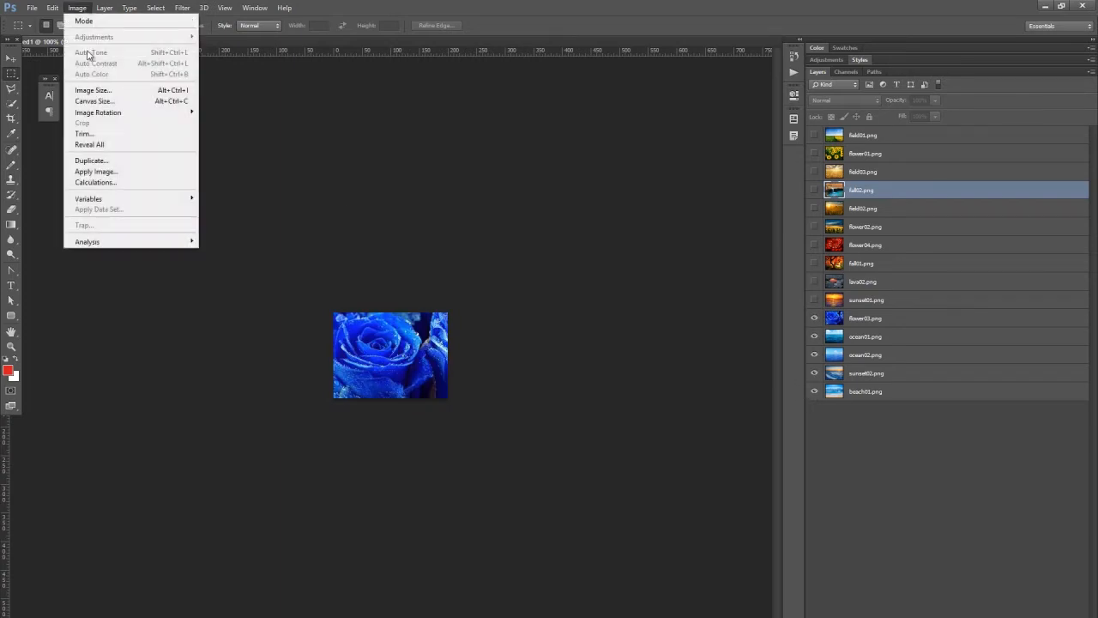
left_click(95, 101)
left_click_drag(727, 296, 606, 299)
type("1000")
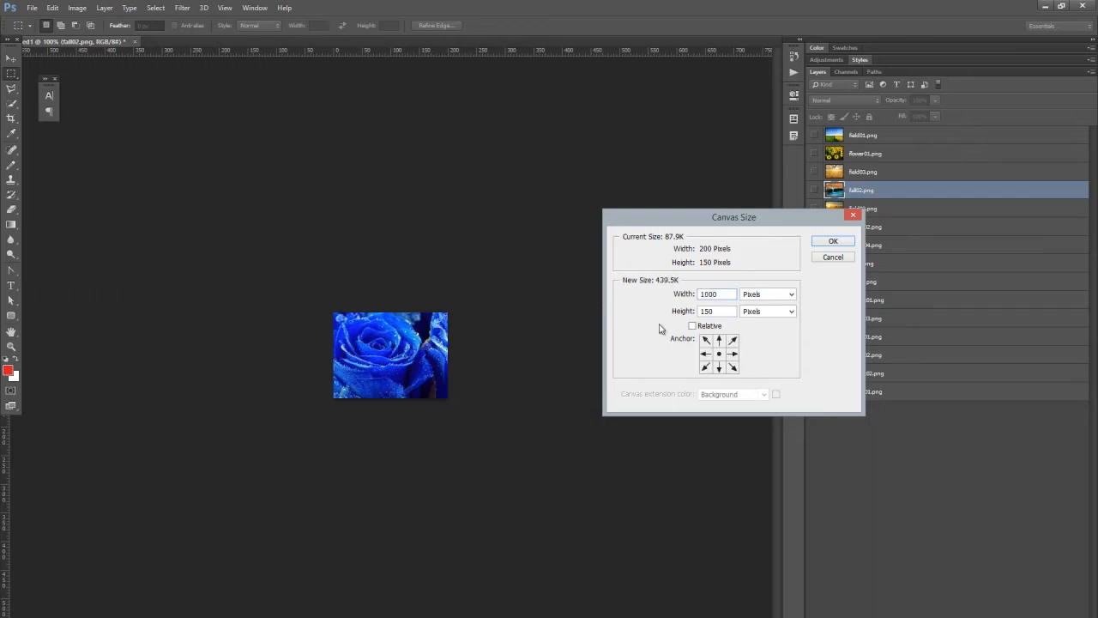
type("1000")
left_click(832, 242)
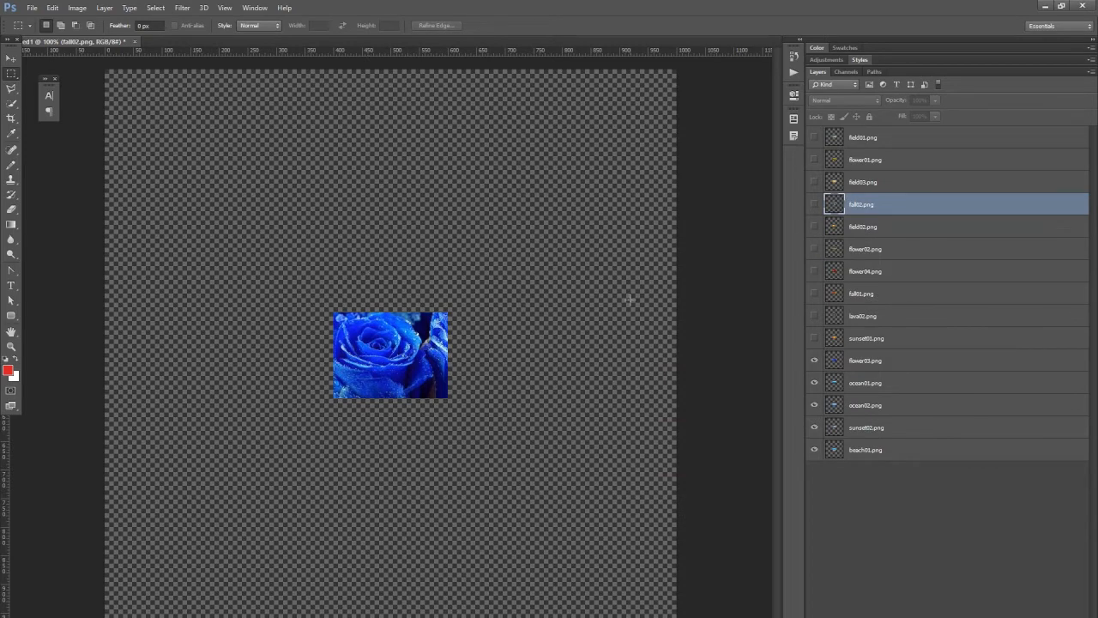
Step: Spread the five blue images apart, with sunset02 and beach01 in one row and flower03, ocean02 and ocean01 in a row below
left_click(865, 362)
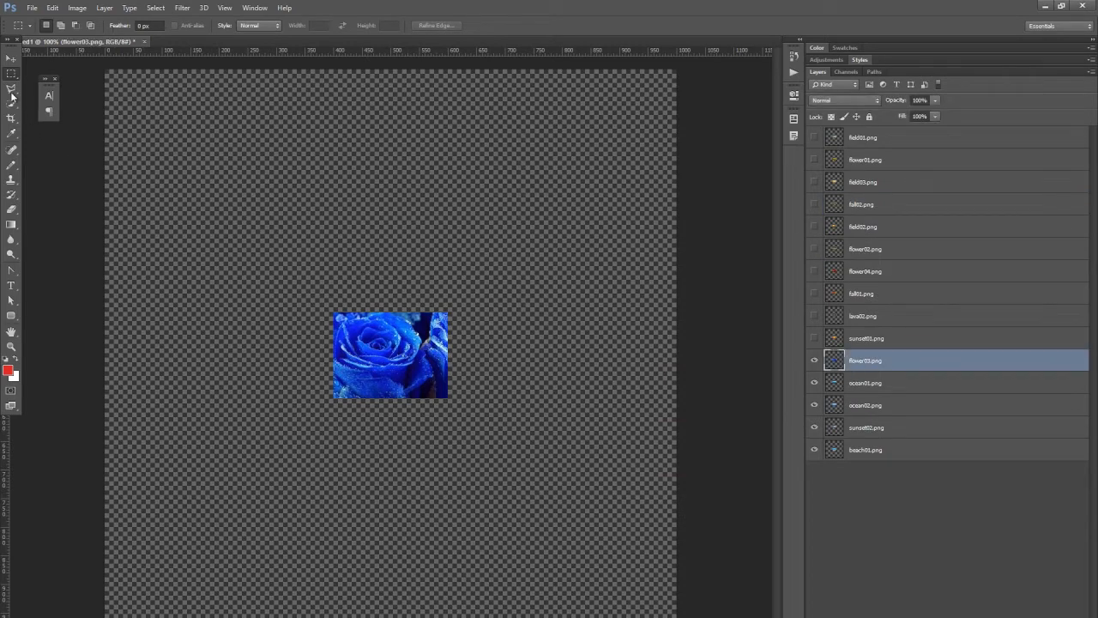
left_click(11, 59)
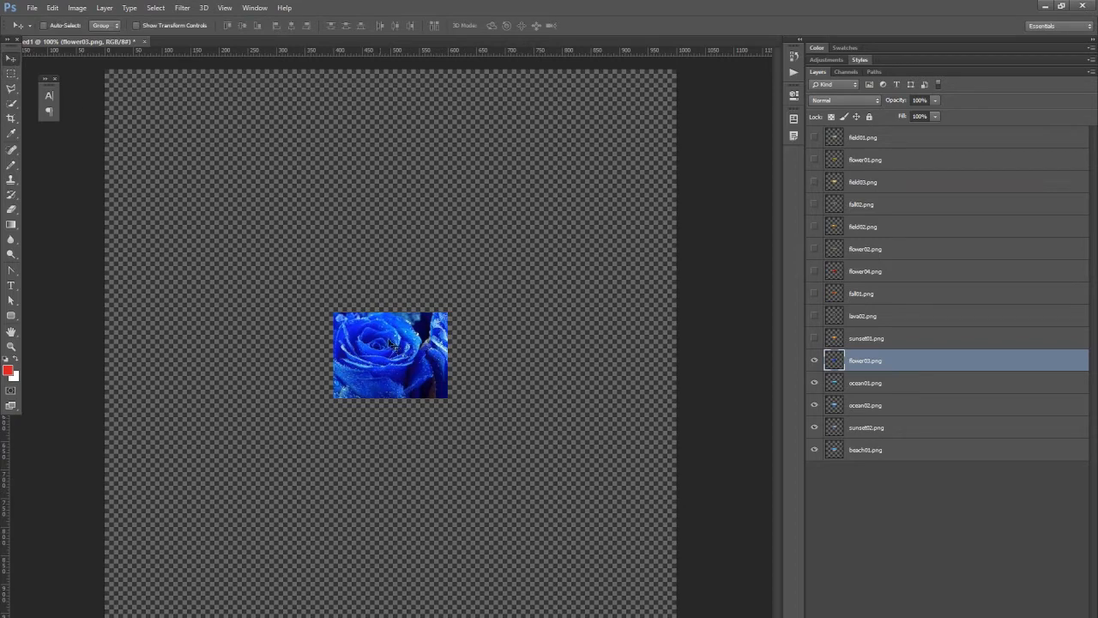
left_click_drag(391, 343, 199, 476)
left_click_drag(407, 366, 527, 531)
left_click_drag(380, 390, 215, 371)
mouse_move(351, 363)
left_mouse_down()
mouse_move(525, 380)
mouse_move(442, 369)
mouse_move(383, 395)
mouse_move(331, 368)
left_mouse_up()
left_click_drag(464, 514, 481, 483)
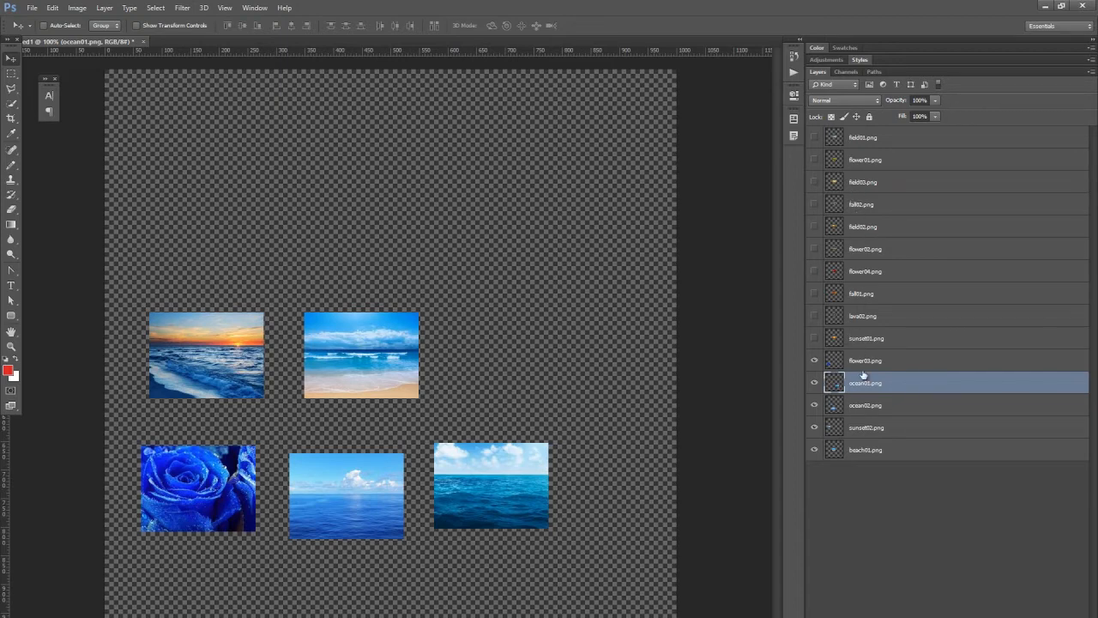
Step: Try grouping the five layers from flower03.png to beach01.png, and undo the grouping
mouse_move(813, 361)
left_mouse_down()
mouse_move(822, 453)
mouse_move(811, 366)
left_mouse_up()
left_click(861, 366)
left_click(882, 451, "shift")
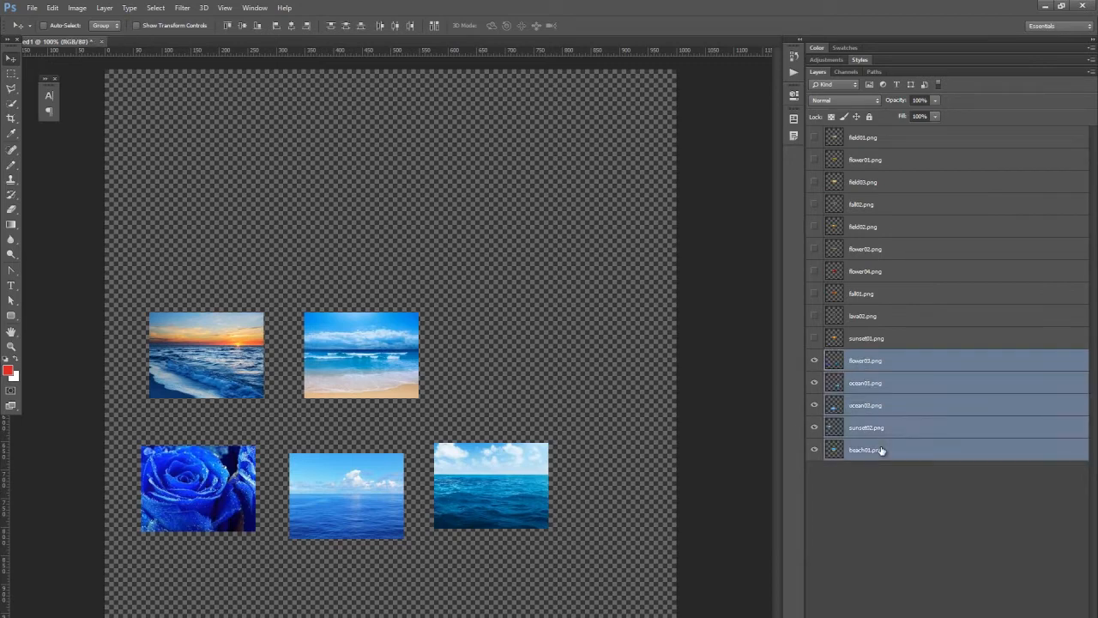
key("ctrl+g")
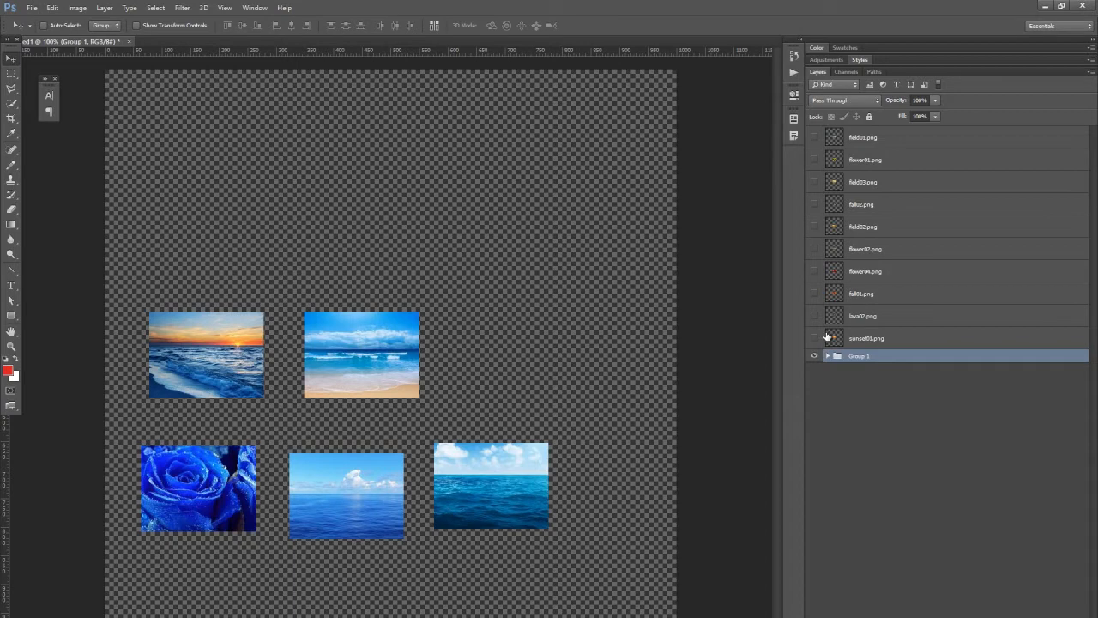
left_click(53, 8)
left_click(73, 20)
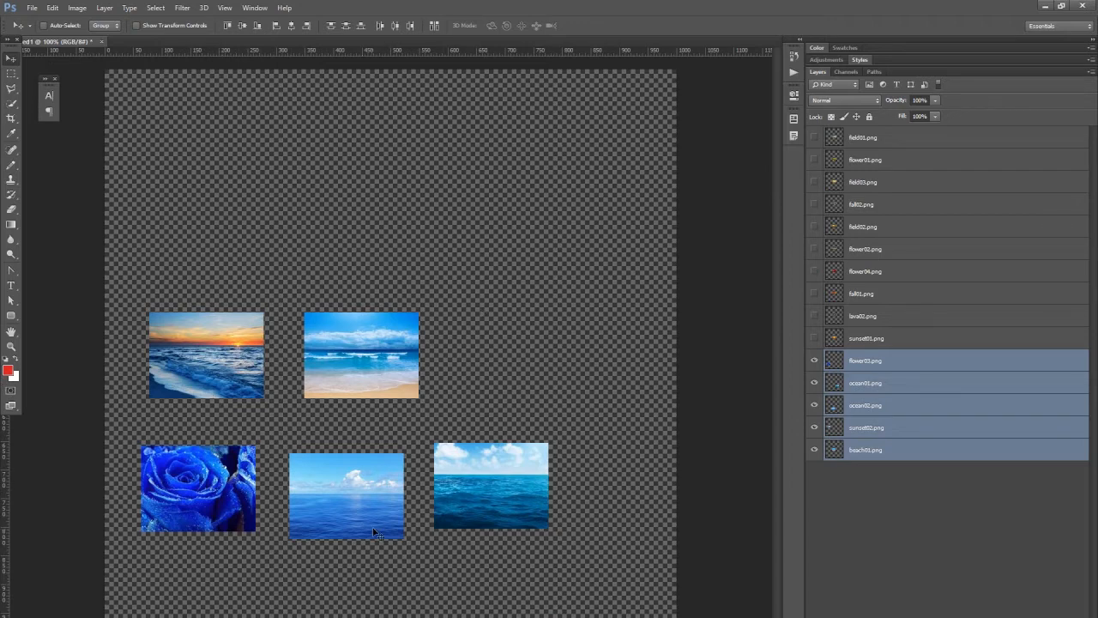
Step: Preview the next colour group by repeatedly showing and hiding sunset01.png, lava02.png, fall01.png and flower04.png
left_click(814, 338)
left_click(814, 316)
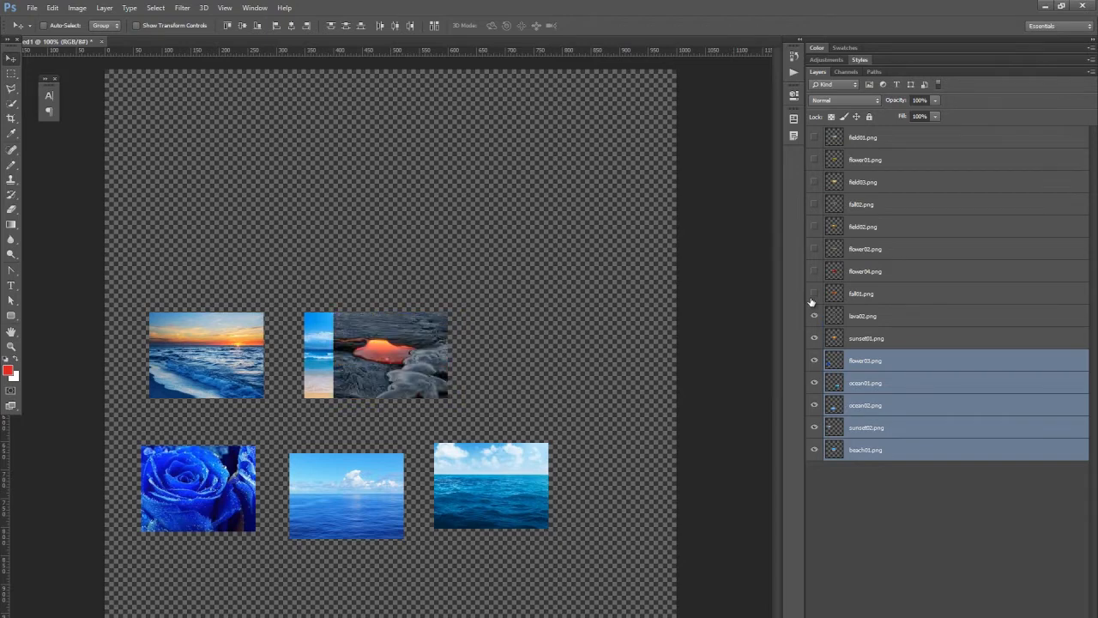
left_click(813, 294)
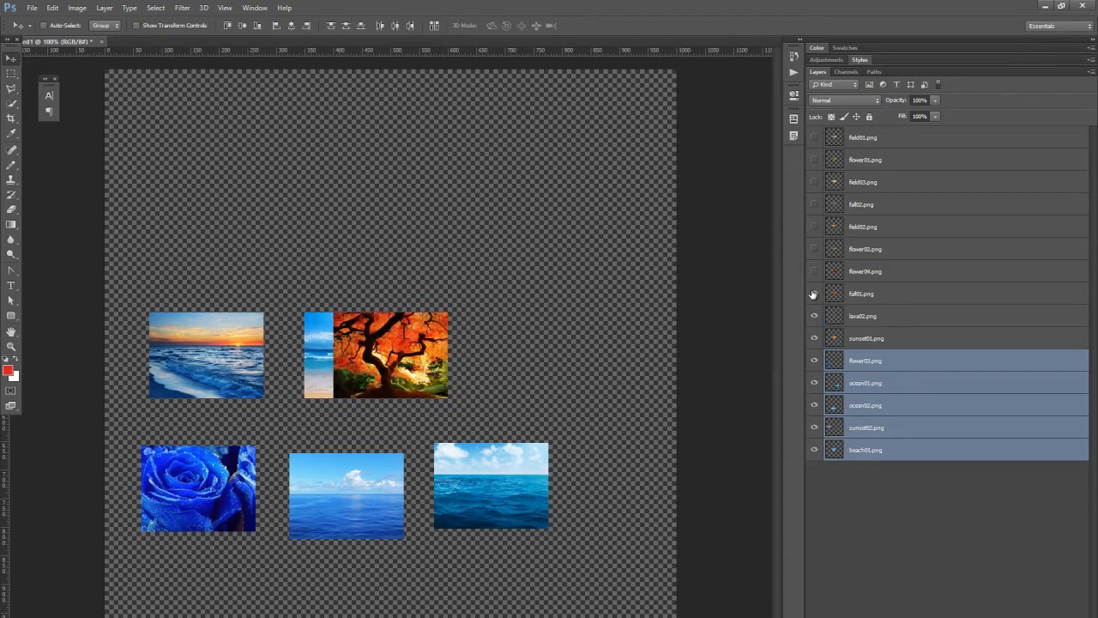
left_click(812, 271)
left_click(813, 271)
left_click(814, 294)
left_click(815, 316)
left_click(814, 338)
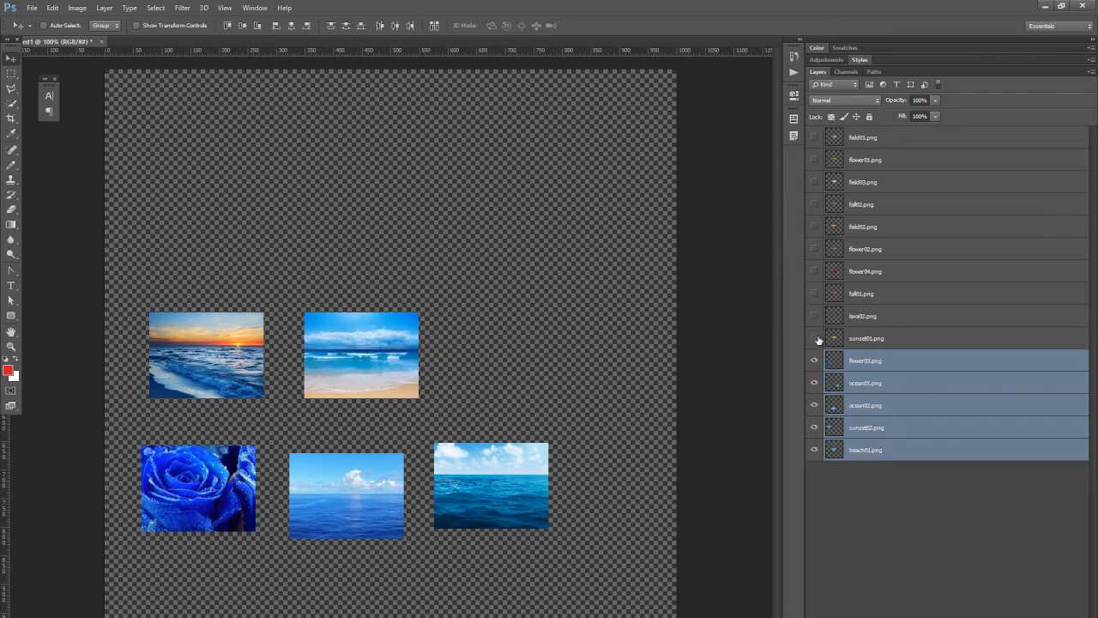
left_click(815, 338)
left_click(815, 316)
left_click(814, 294)
left_click(814, 271)
left_click(814, 272)
left_click(814, 294)
left_click(814, 316)
left_click(814, 338)
Step: Draw a rectangular selection around all five blue images and copy its merged contents
left_click(11, 73)
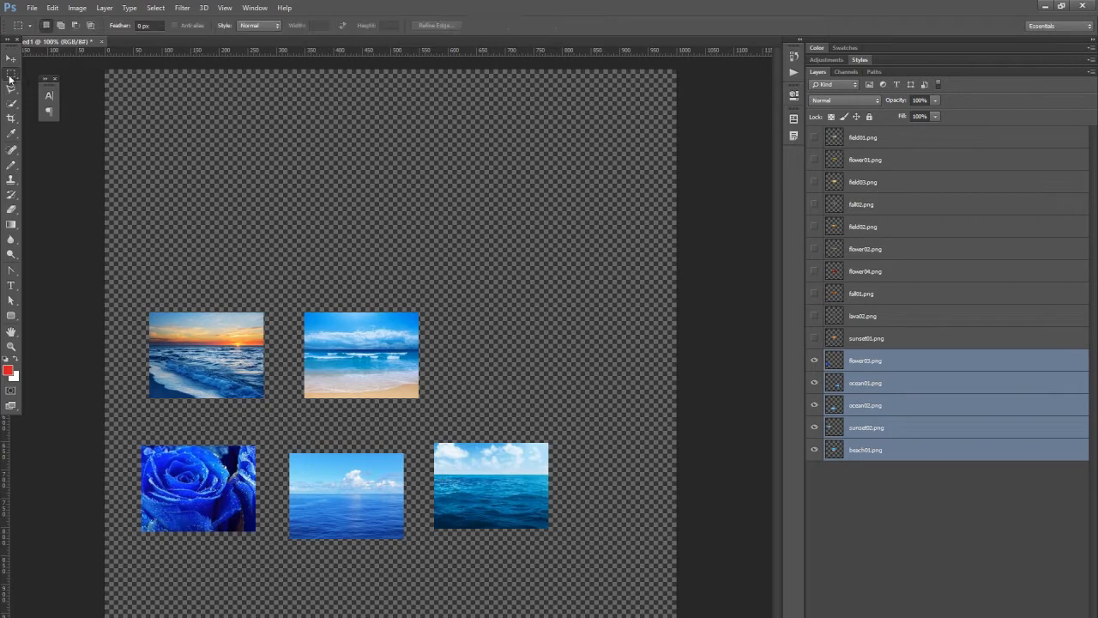
left_click_drag(123, 277, 588, 556)
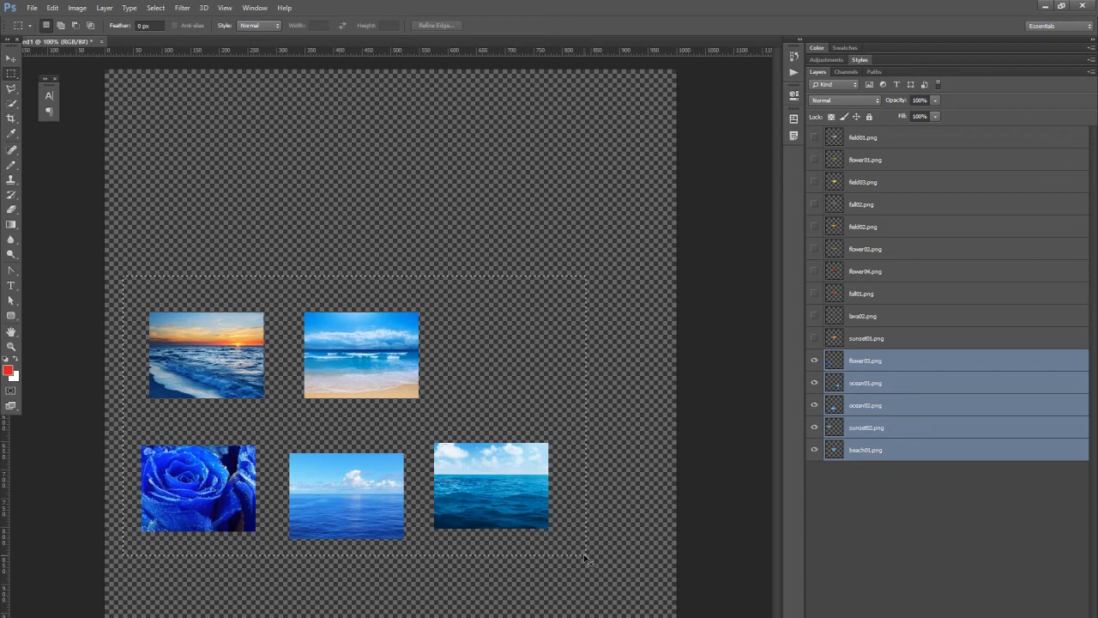
left_click(52, 8)
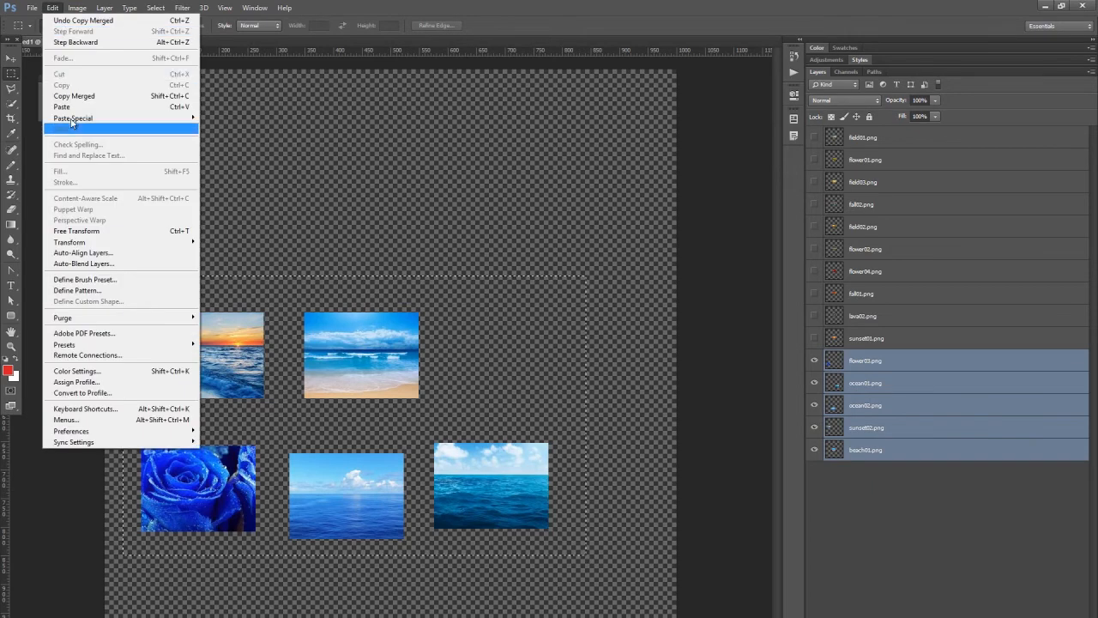
left_click(79, 96)
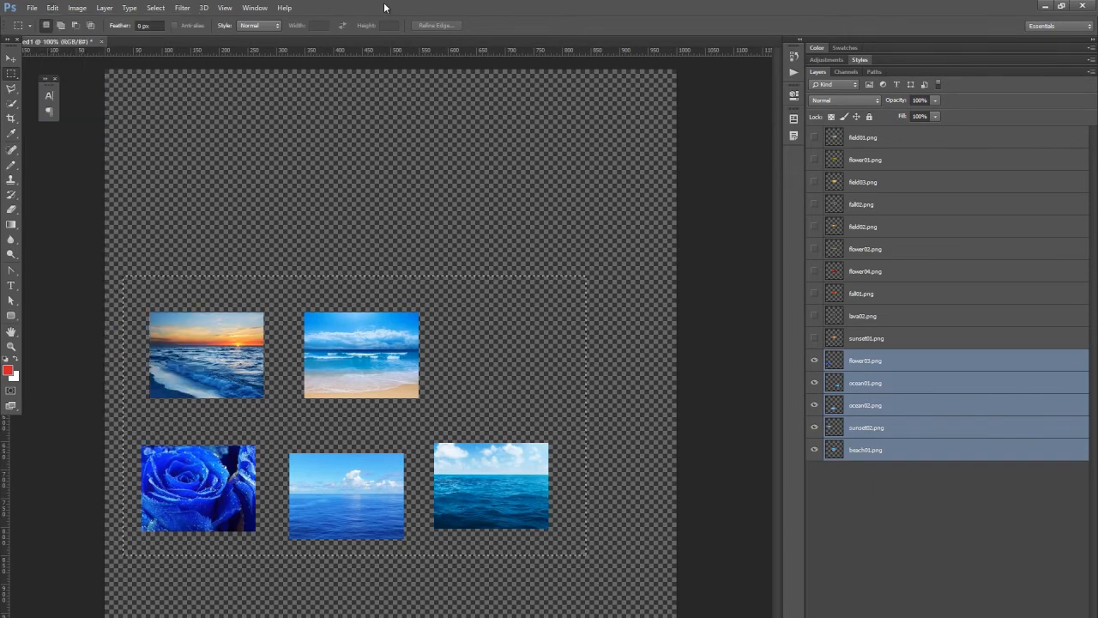
Step: Create a new document from the copied size, and paste the merged blue images into it
key("ctrl+n")
left_click(506, 134)
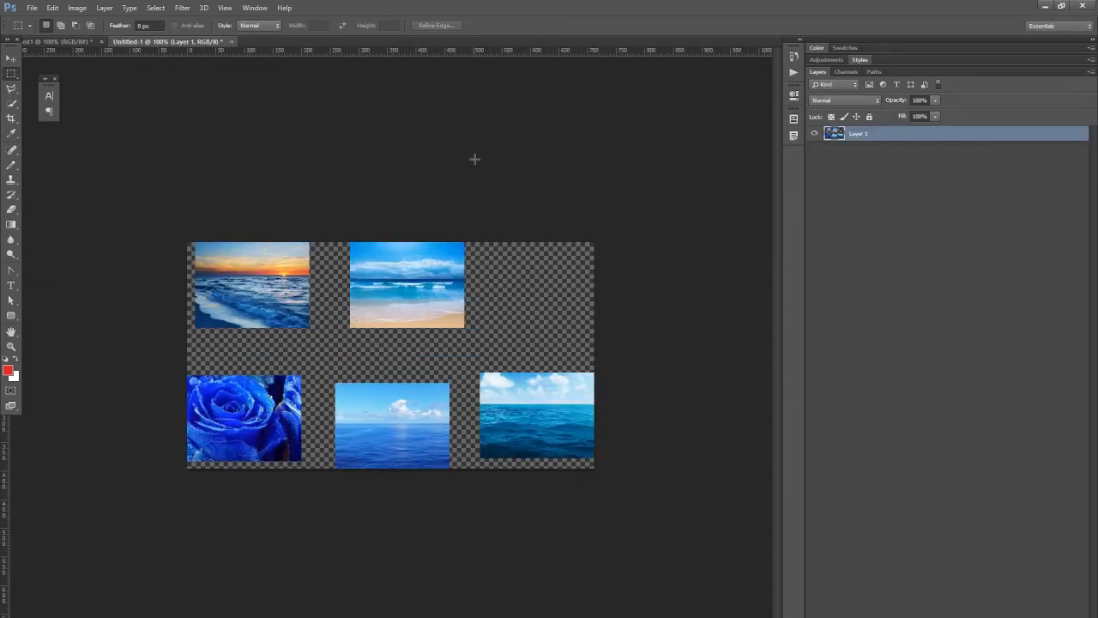
left_click(69, 42)
left_click(163, 41)
Step: Start converting the new document to Indexed Color, and move the conversion dialog clear of the images
left_click(79, 8)
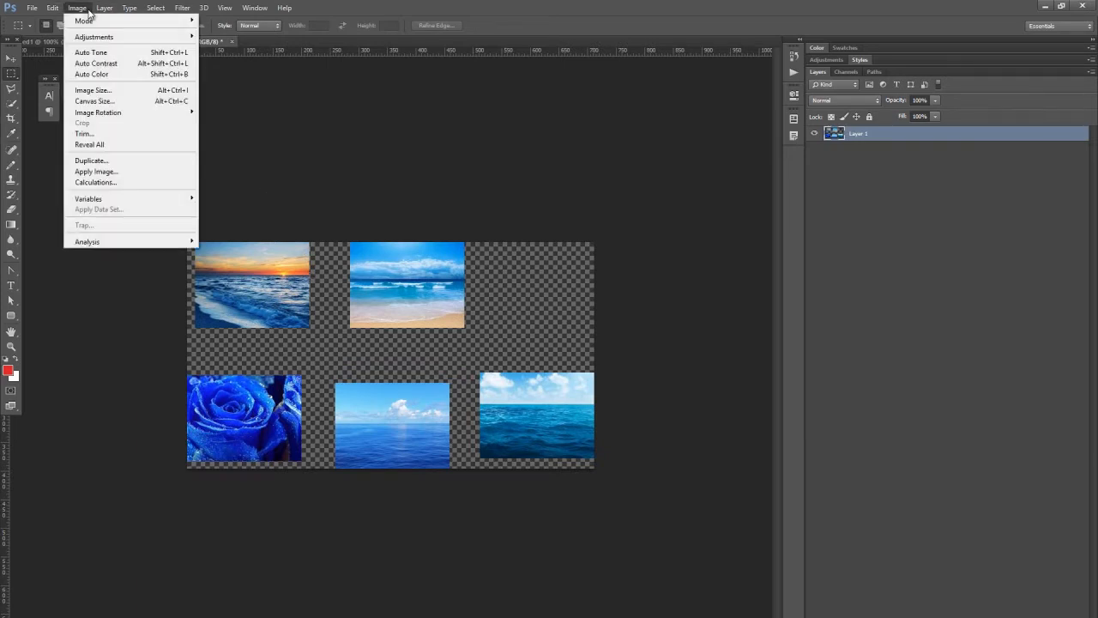
mouse_move(35, 8)
mouse_move(77, 9)
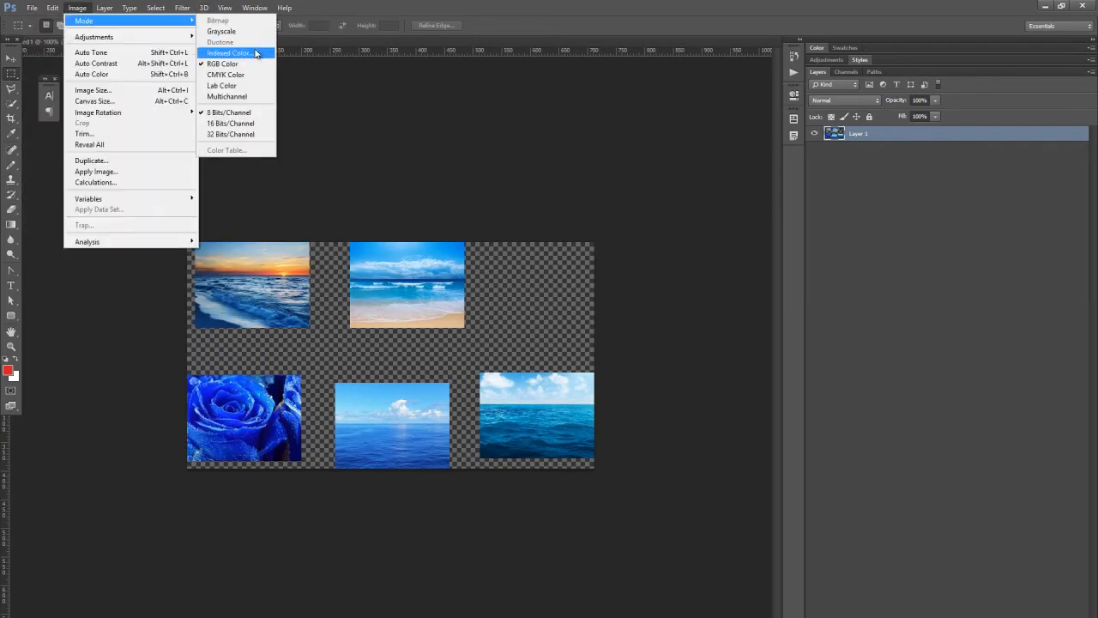
left_click(255, 53)
left_click_drag(760, 337, 326, 70)
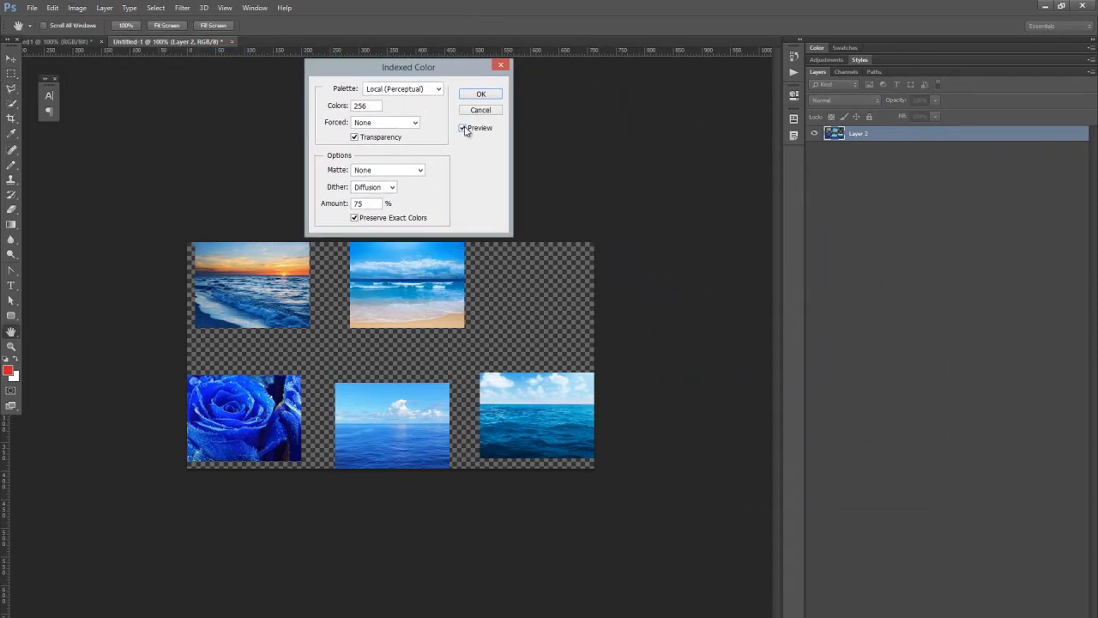
Step: Try a 12-colour indexed palette on the images, and set the number of colours back to 256
double_click(365, 106)
type("12")
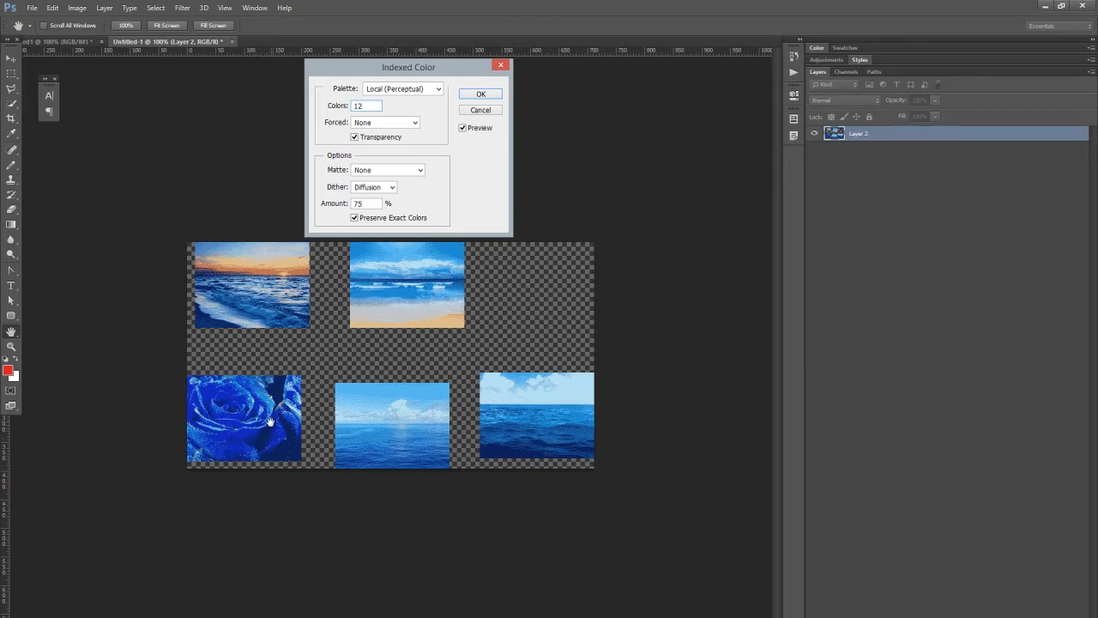
left_click_drag(374, 107, 242, 104)
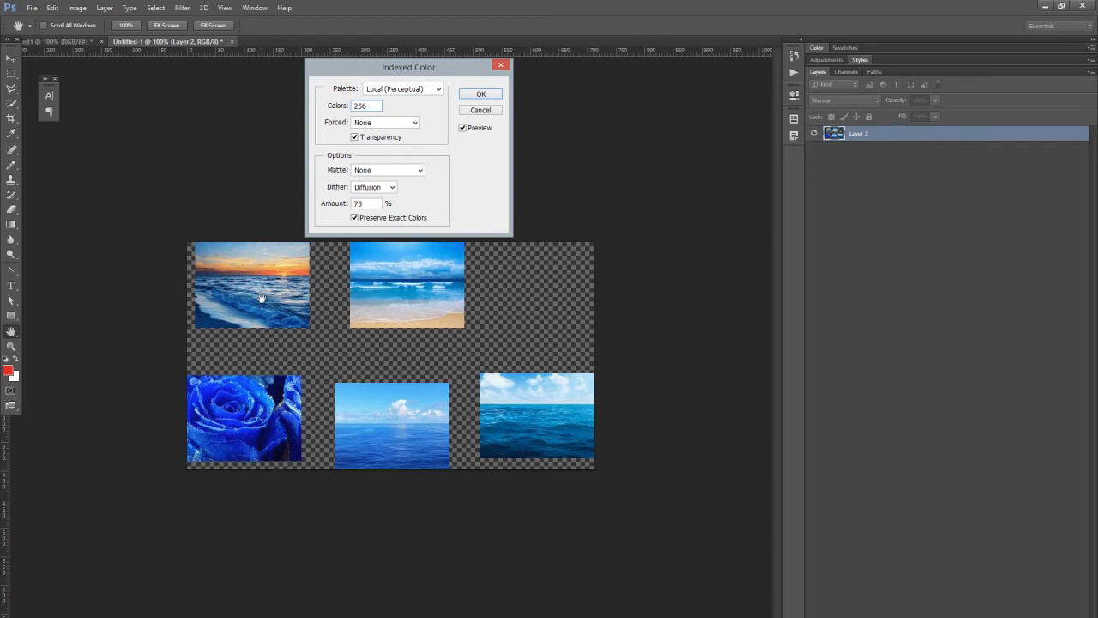
Step: Compare the images with and without the 256-colour conversion by switching its preview off and on
left_click(463, 128)
left_click(464, 128)
left_click(464, 128)
left_click(462, 129)
Step: Review the Forced and Matte choices of the Indexed Color conversion, leaving both at None
left_click(403, 124)
left_click(404, 125)
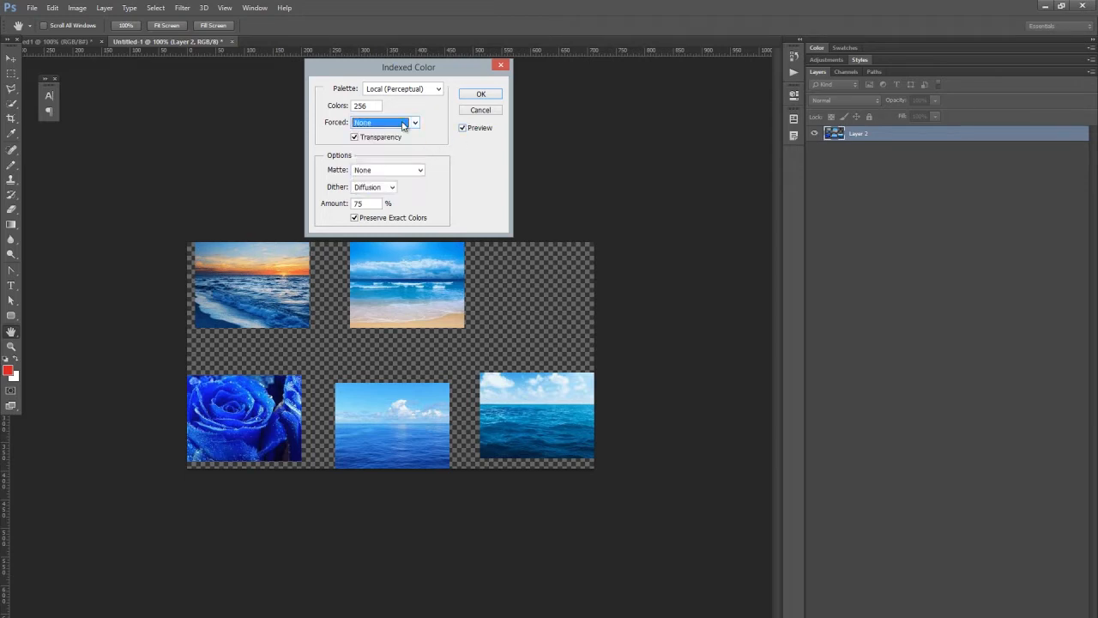
left_click(397, 172)
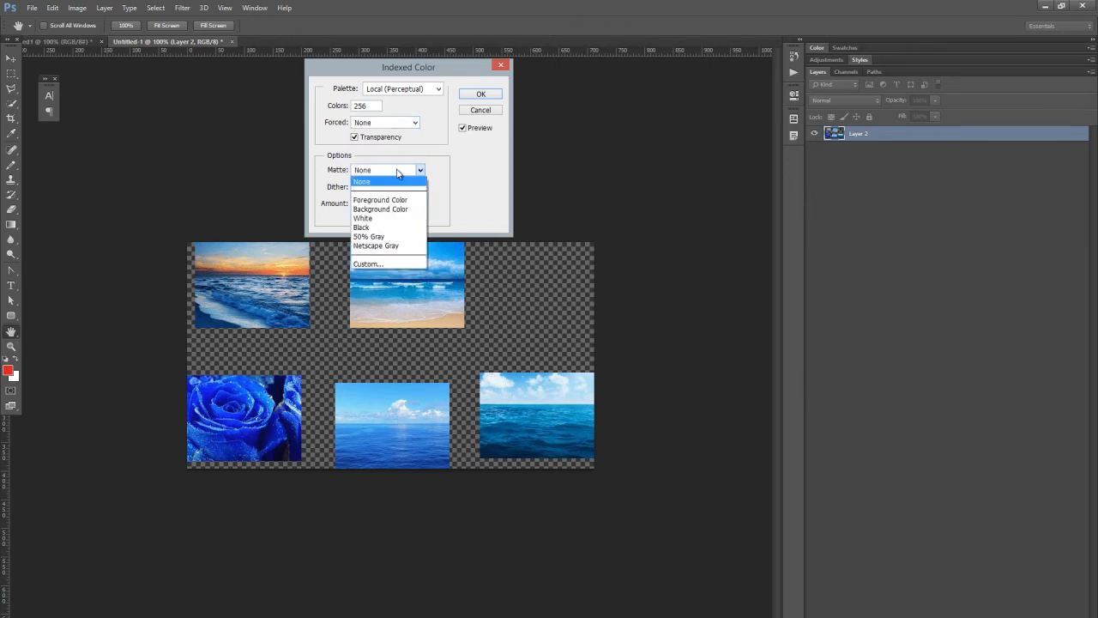
left_click(397, 174)
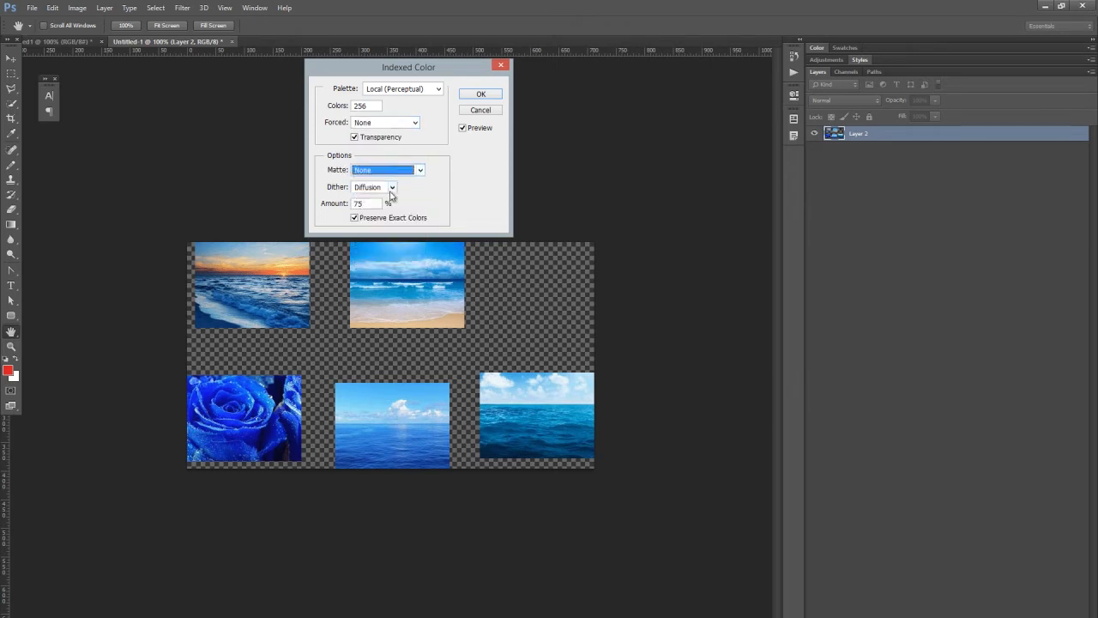
Step: Try Noise dithering for the Indexed Color conversion and check its preview on the blue images
left_click(390, 190)
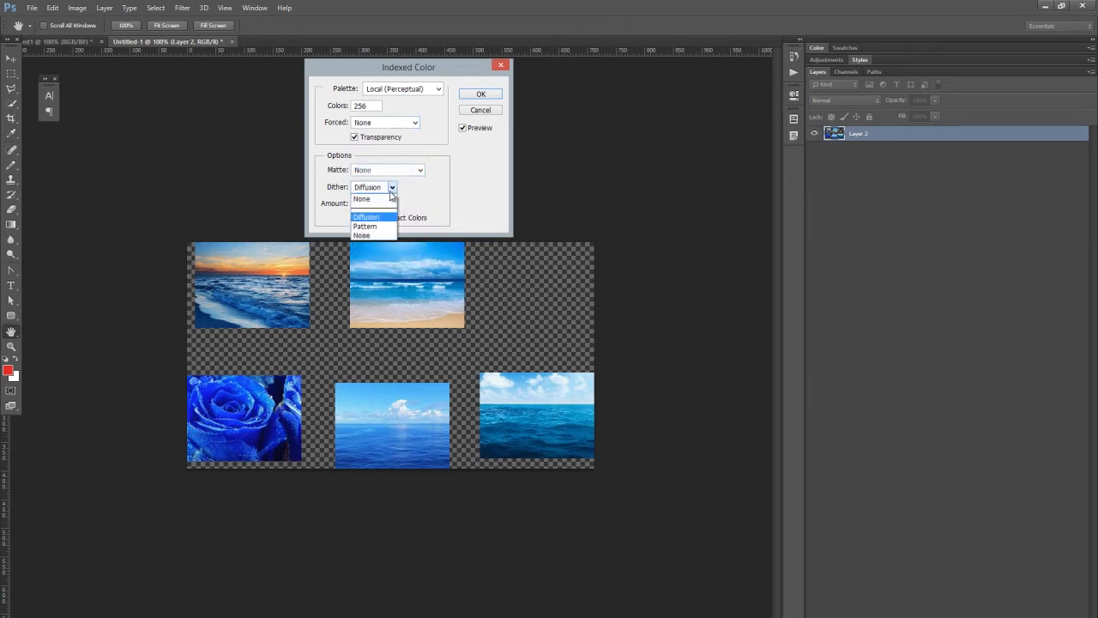
left_click(384, 235)
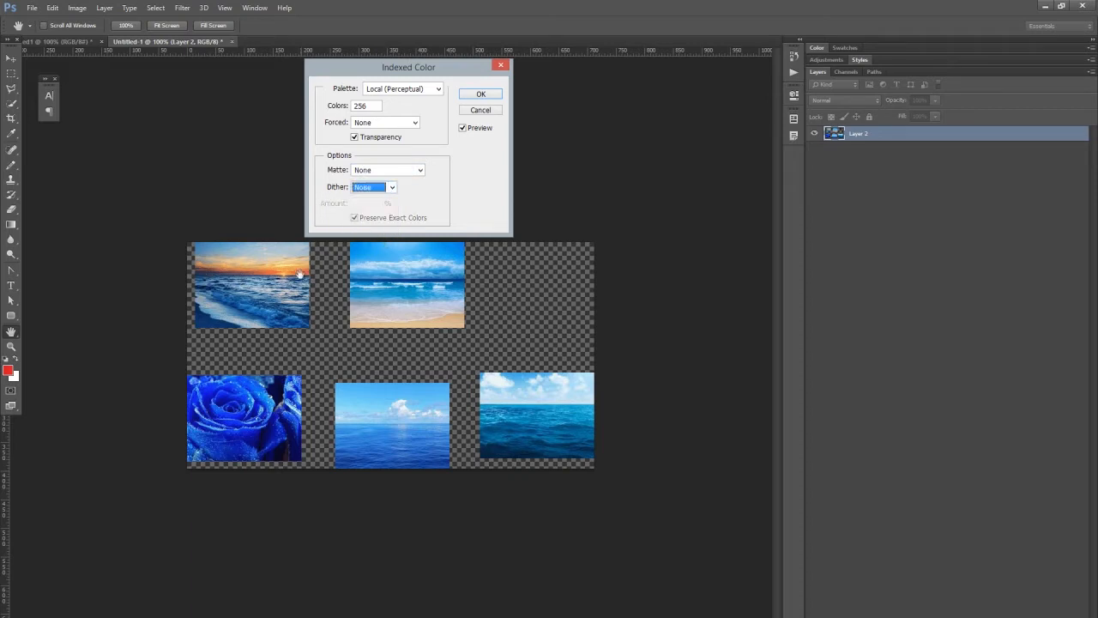
left_click(466, 130)
Step: Try the Local (Selective) palette, switch to Local (Adaptive), and compare the images with the preview off and on
left_click(413, 91)
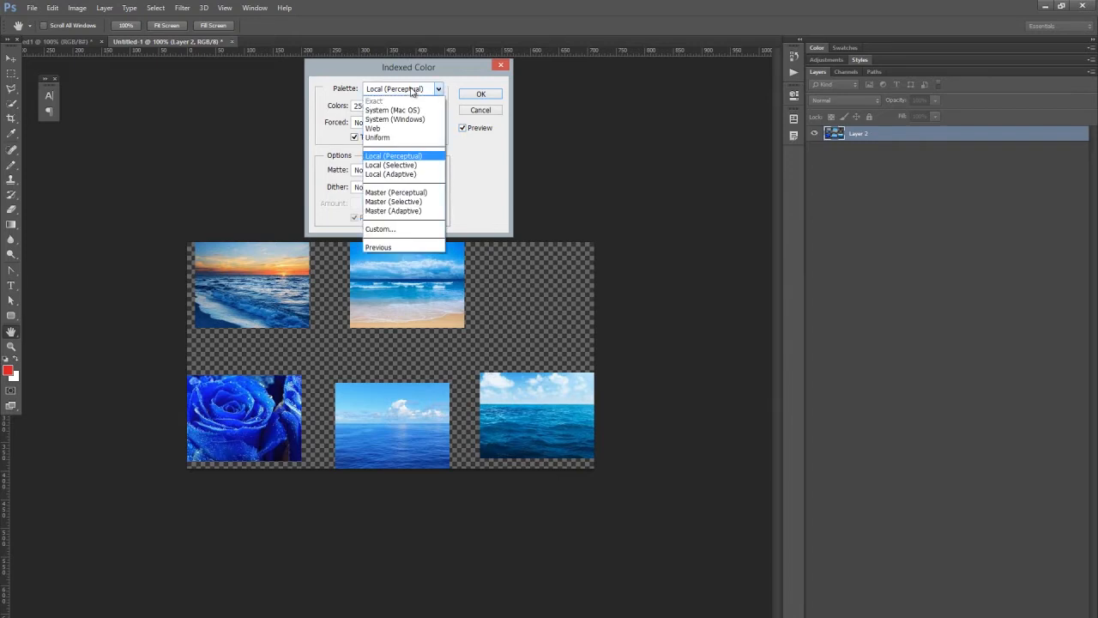
left_click(419, 165)
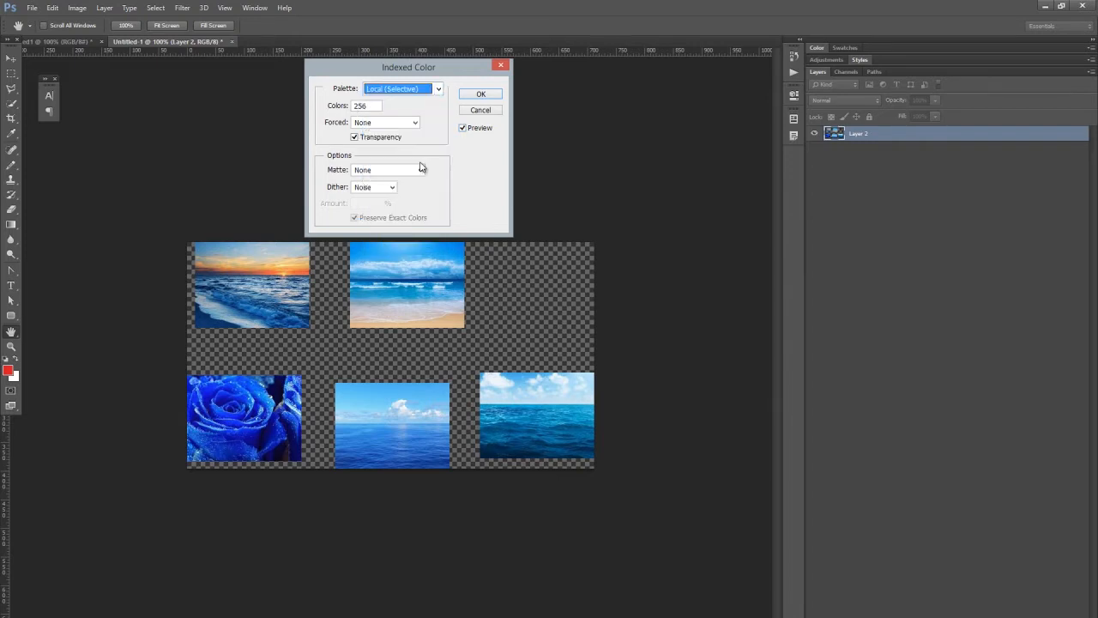
left_click(424, 90)
left_click(410, 178)
left_click(463, 129)
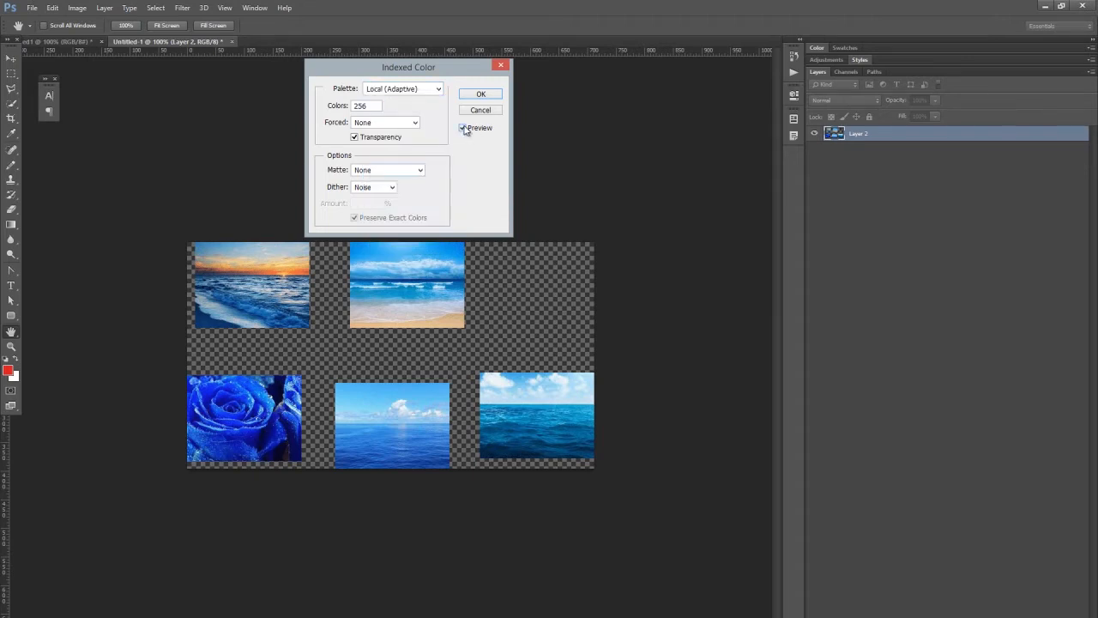
left_click(463, 128)
Step: Try Diffusion and Pattern dithering, and compare the Pattern result with the original by switching the preview off and on
left_click(388, 188)
left_click(366, 217)
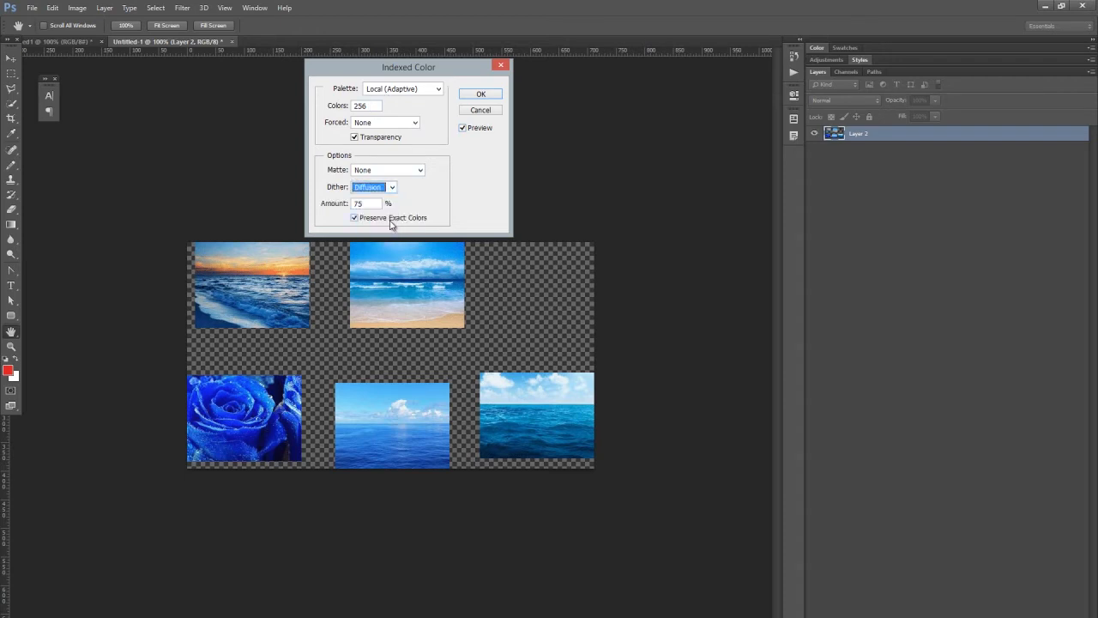
left_click(392, 189)
left_click(377, 226)
left_click(463, 128)
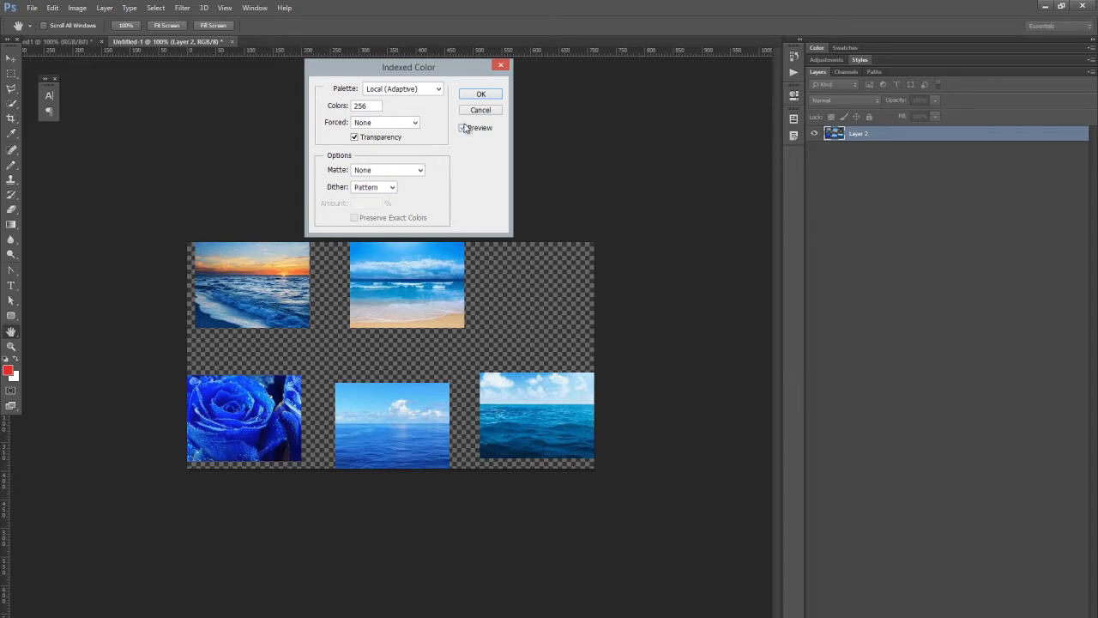
left_click(464, 128)
left_click(462, 128)
left_click(464, 130)
left_click(464, 129)
Step: Try reducing the palette to 12 colours with Pattern dithering, and restore the number of colours to 256
key("Tab")
type("12")
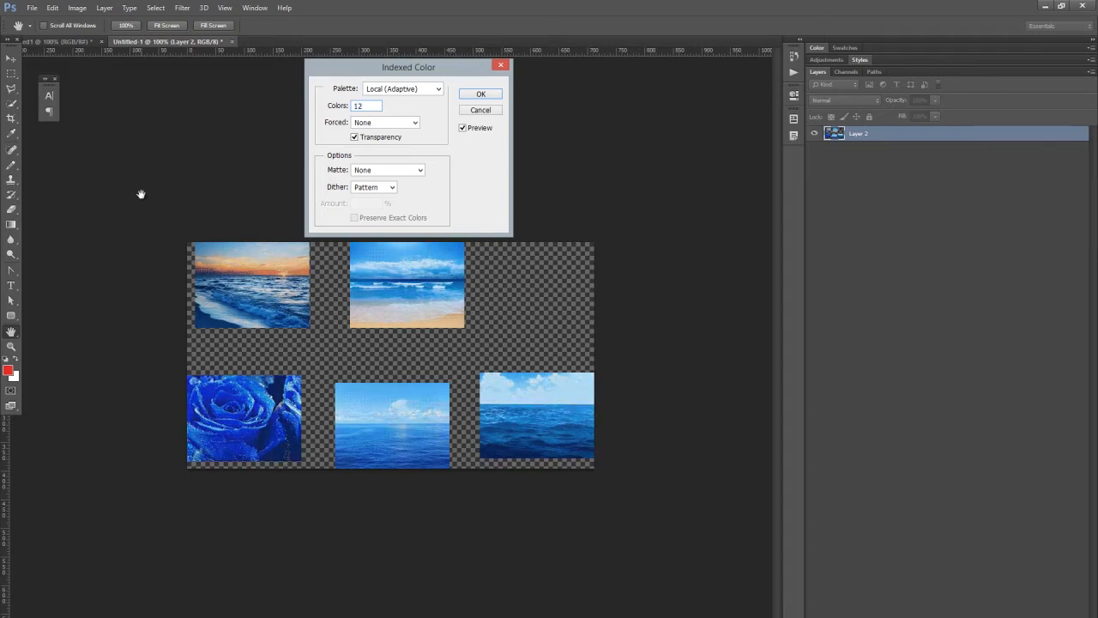
key("BackSpace")
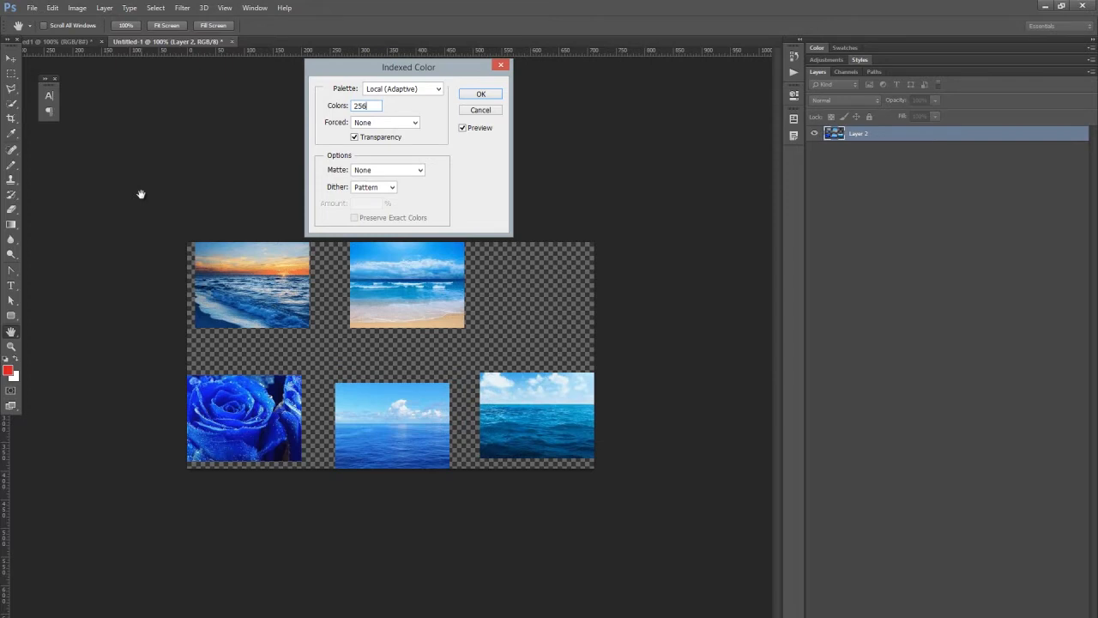
double_click(383, 106)
type("12")
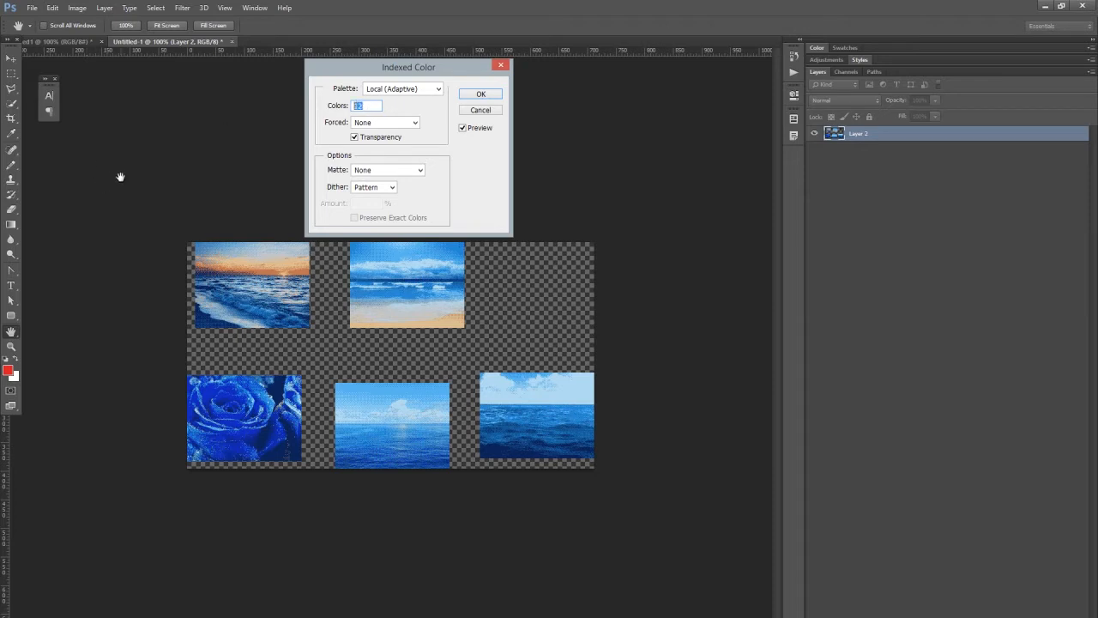
type("256")
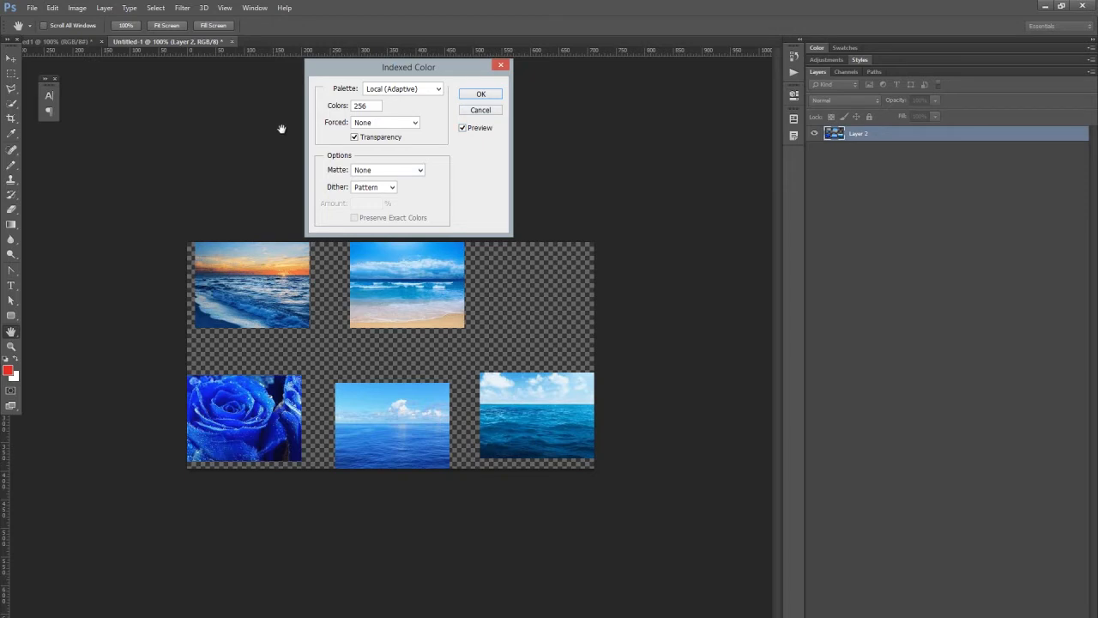
Step: Compare Noise and Diffusion dithering in the preview, and settle on Diffusion with Preserve Exact Colors enabled
left_click(374, 187)
left_click(379, 213)
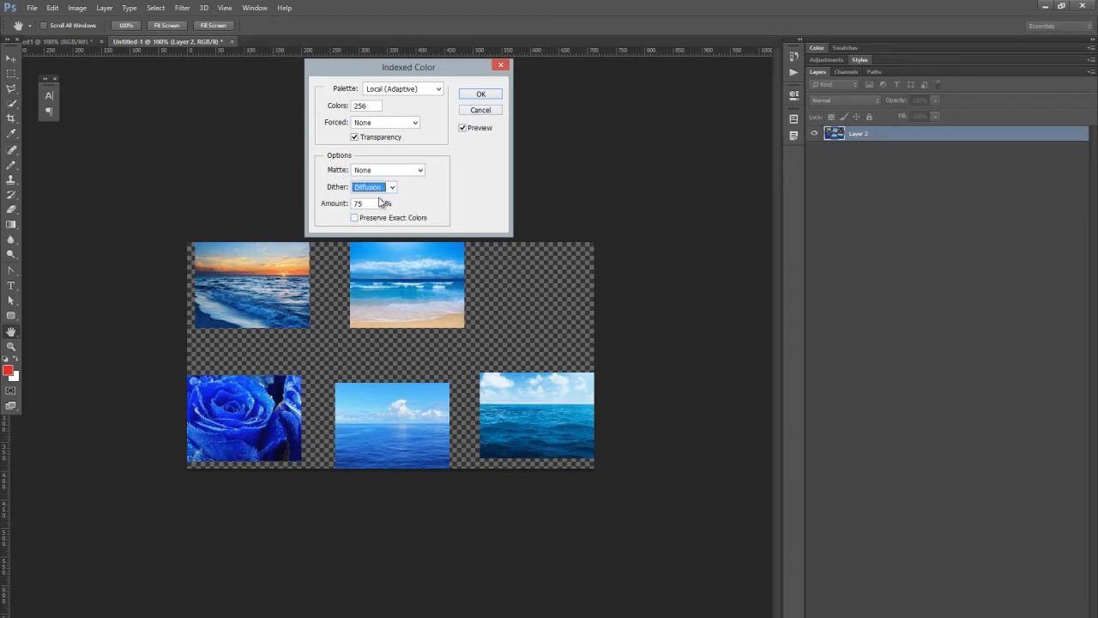
left_click(383, 189)
left_click(373, 238)
left_click(371, 187)
left_click(367, 218)
left_click(479, 129)
key("Tab")
left_click(366, 220)
left_click(366, 220)
Step: Apply the Indexed Color conversion with the 256-colour Local (Adaptive) palette and 75% Diffusion dithering
mouse_move(420, 75)
left_mouse_down()
mouse_move(409, 77)
mouse_move(417, 84)
left_mouse_up()
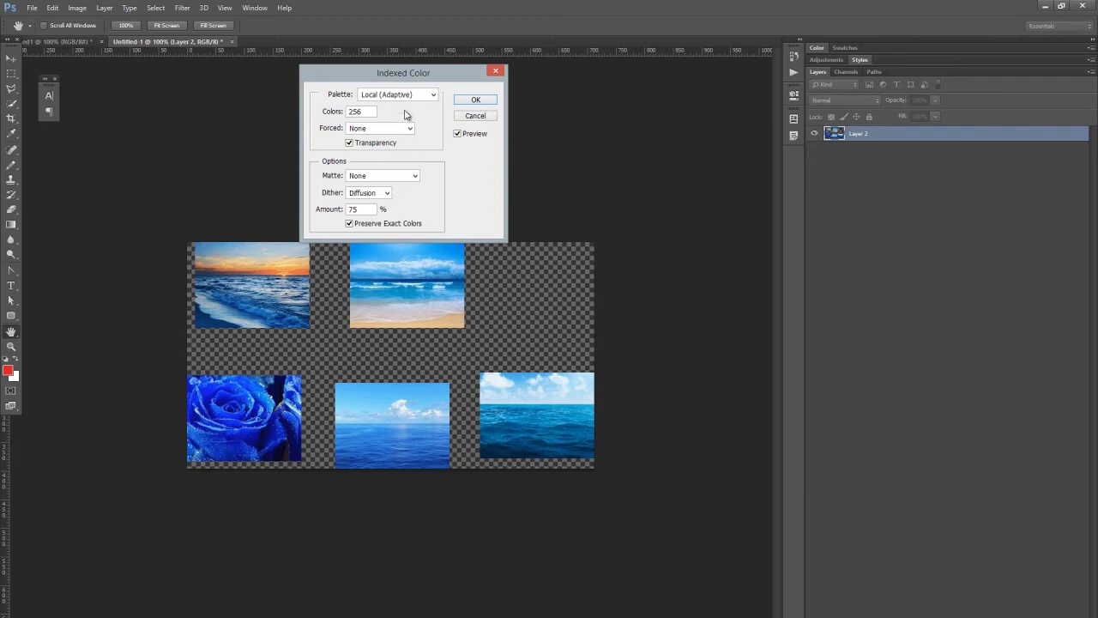
mouse_move(404, 79)
left_mouse_down()
mouse_move(404, 67)
mouse_move(405, 77)
left_mouse_up()
left_click(478, 95)
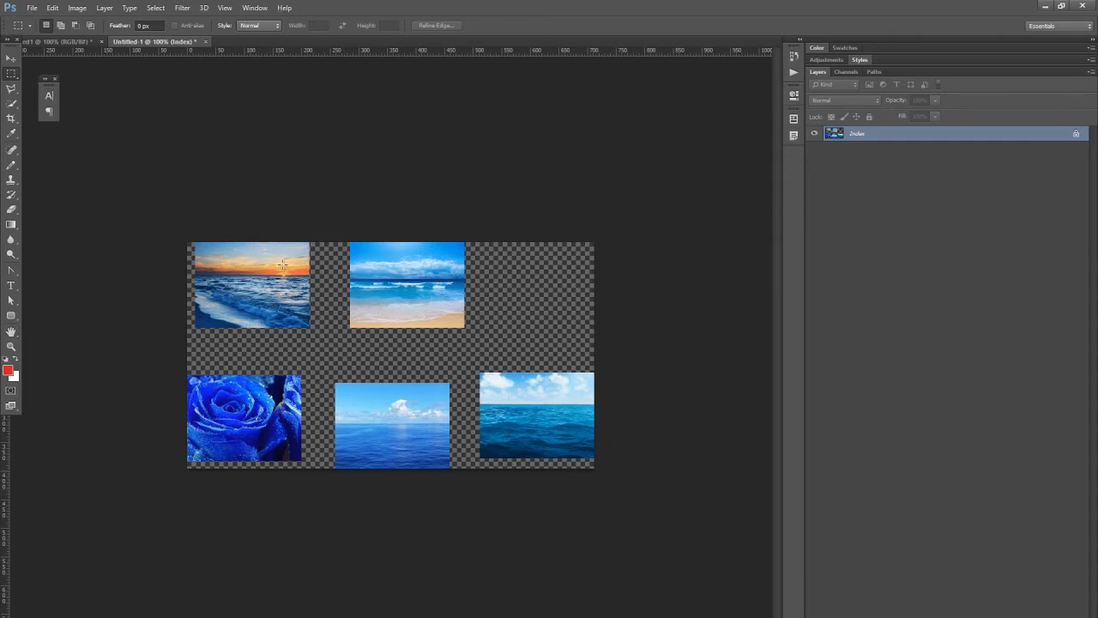
left_click(78, 8)
left_click(82, 8)
Step: Start a Save for Web export of the indexed image and set its format to PNG-24
key("ctrl+alt+shift+s")
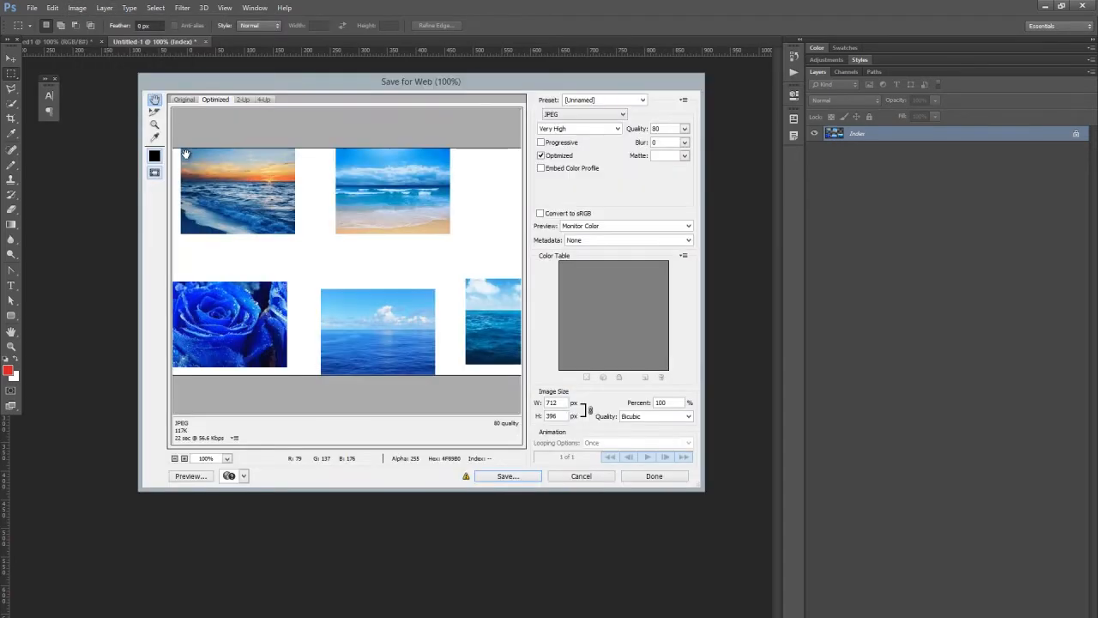
left_click(584, 114)
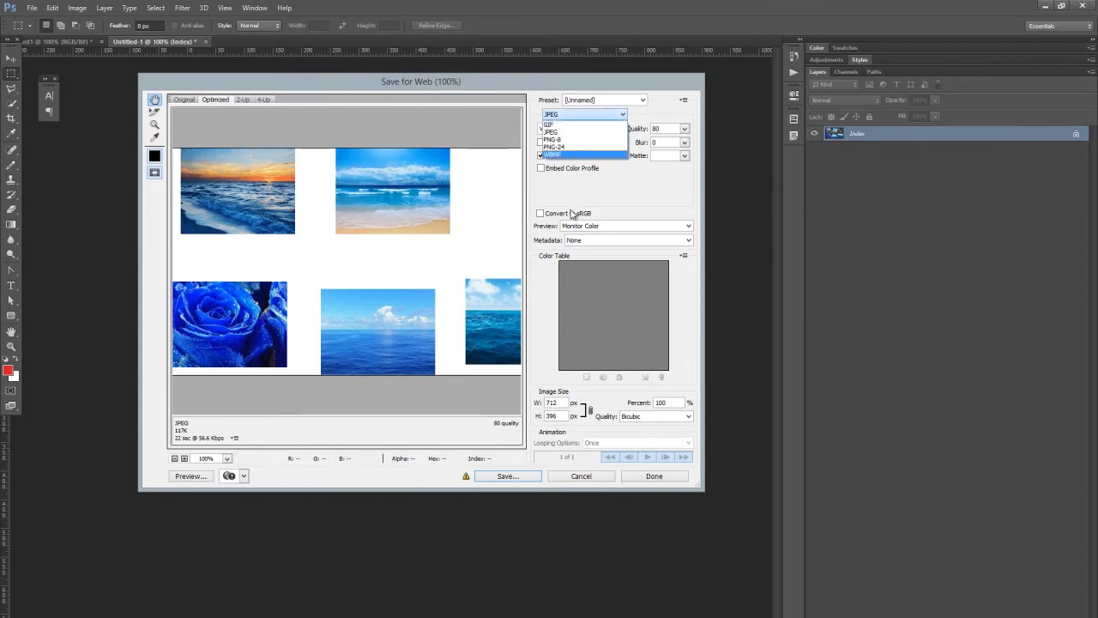
left_click(575, 148)
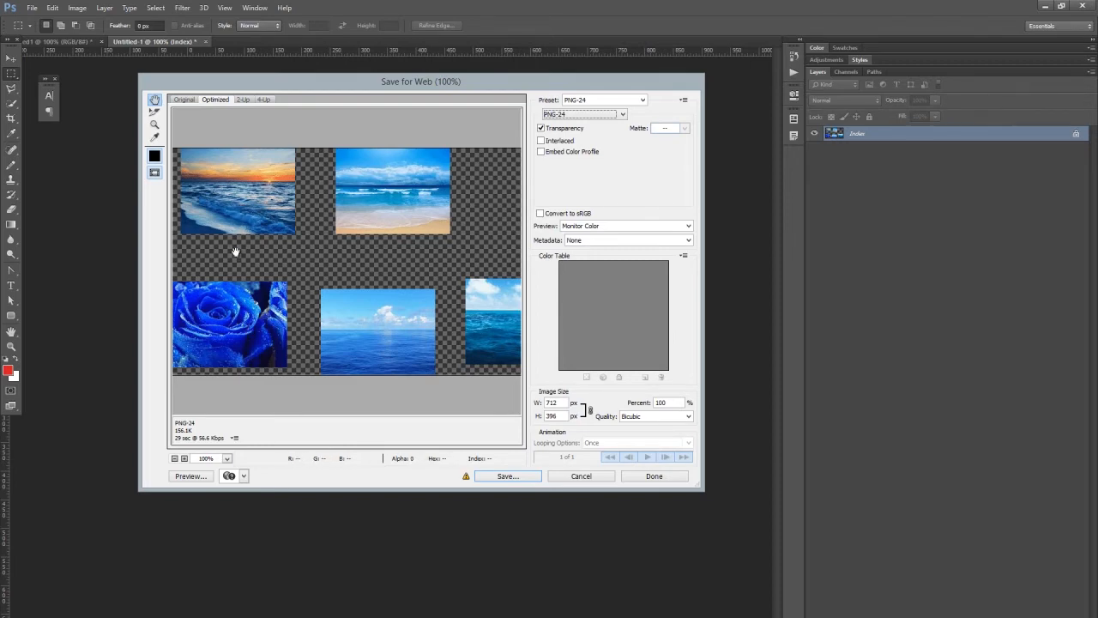
Step: Save the PNG as palgen_blue in the theme_photos_assets folder, and close the untitled document without saving its changes
left_click(507, 477)
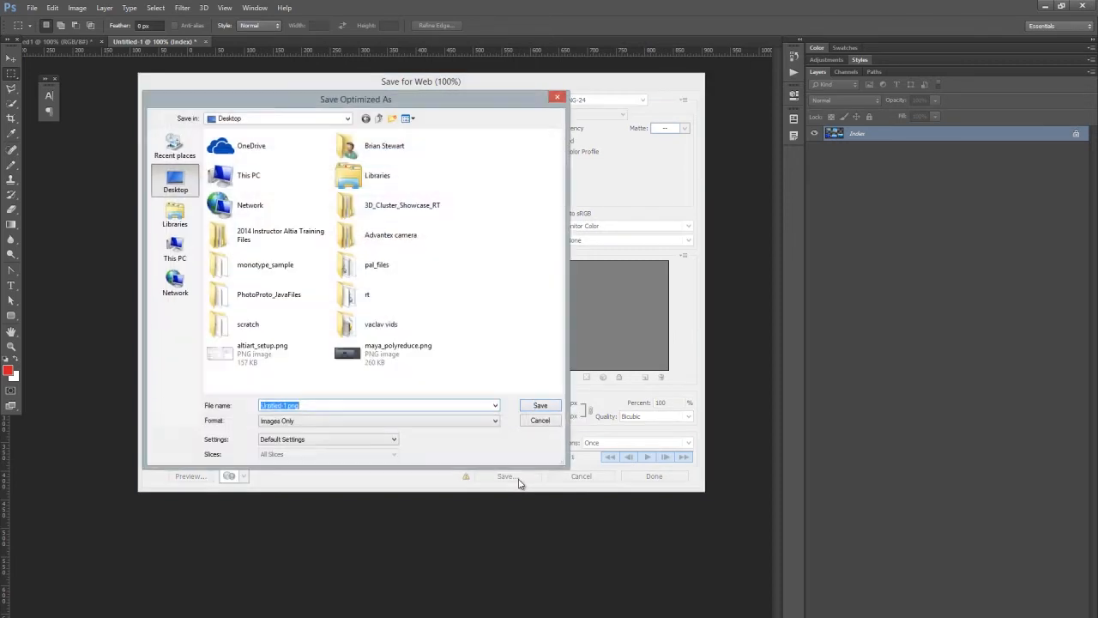
double_click(417, 268)
double_click(253, 158)
left_click(324, 405)
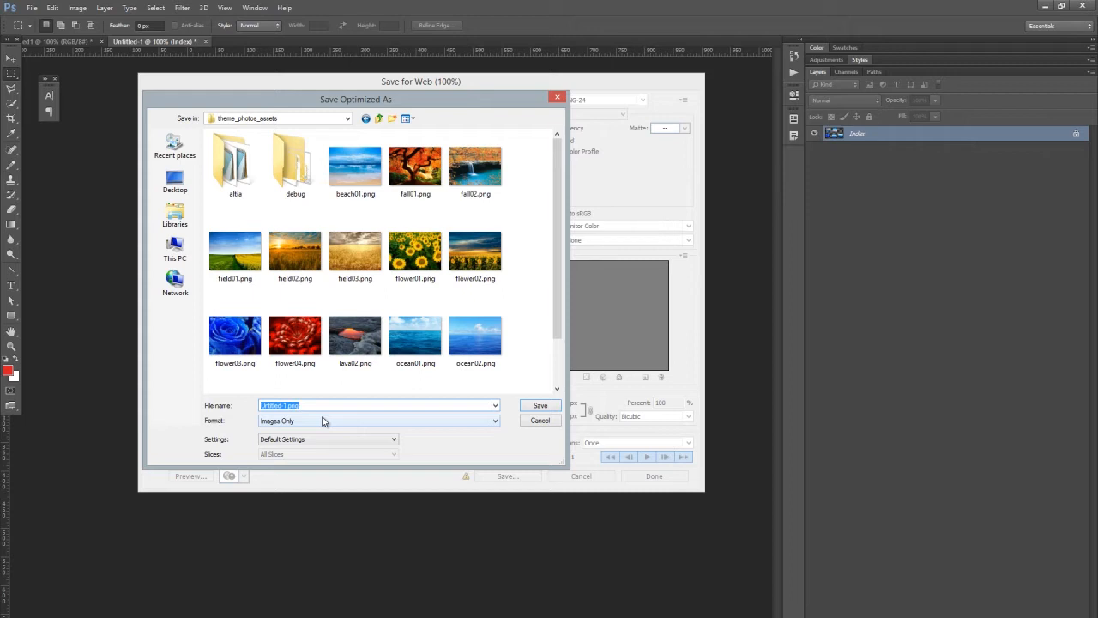
type("pal")
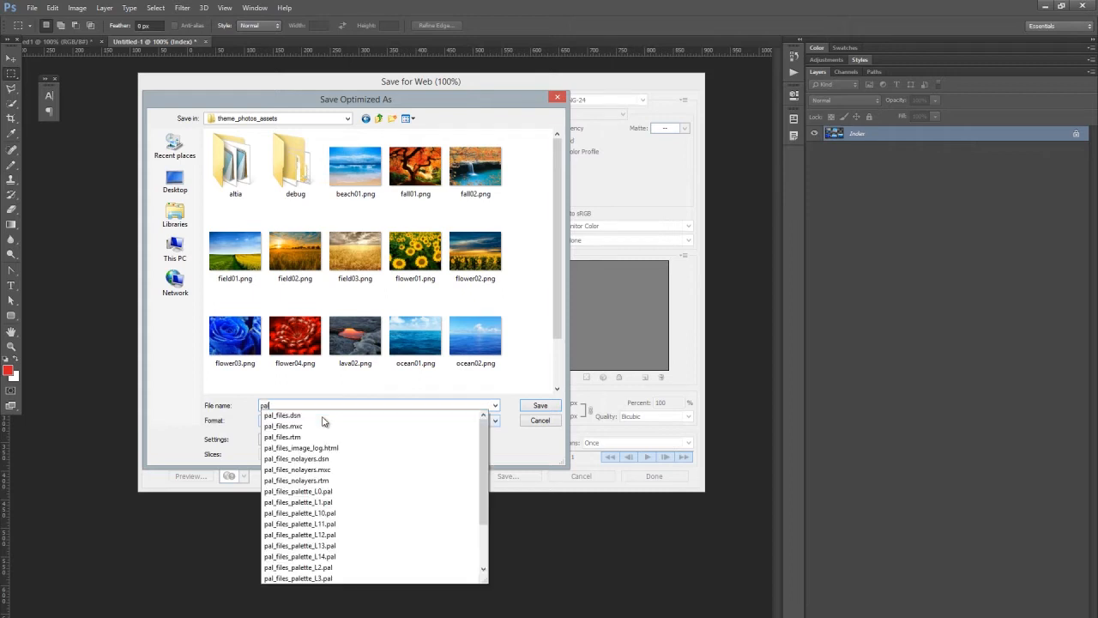
type("gen_")
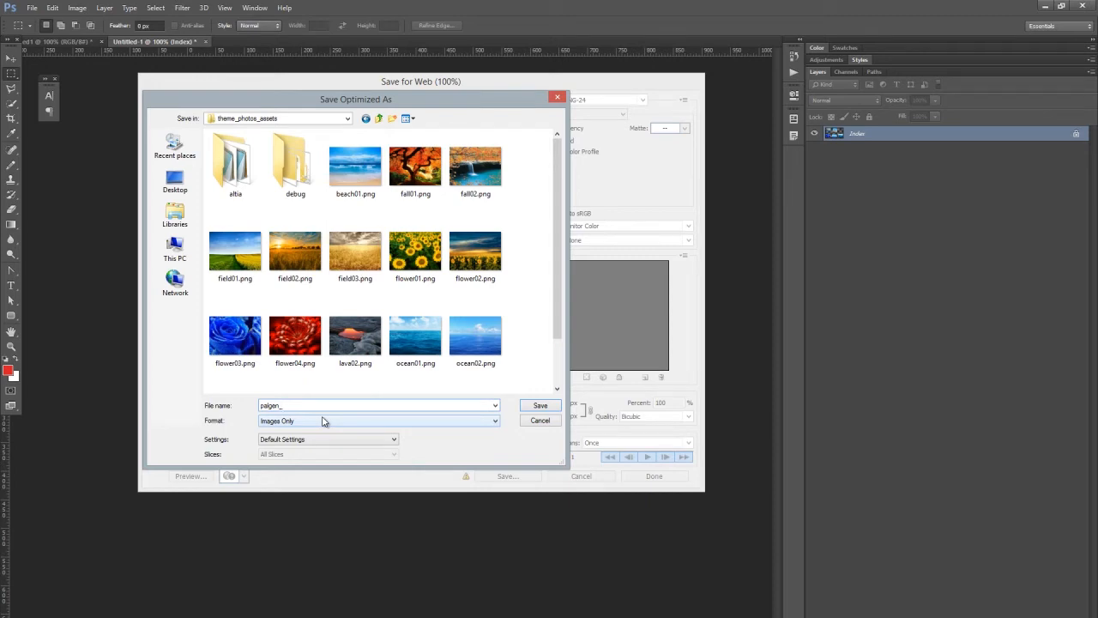
type("blue")
key("Return")
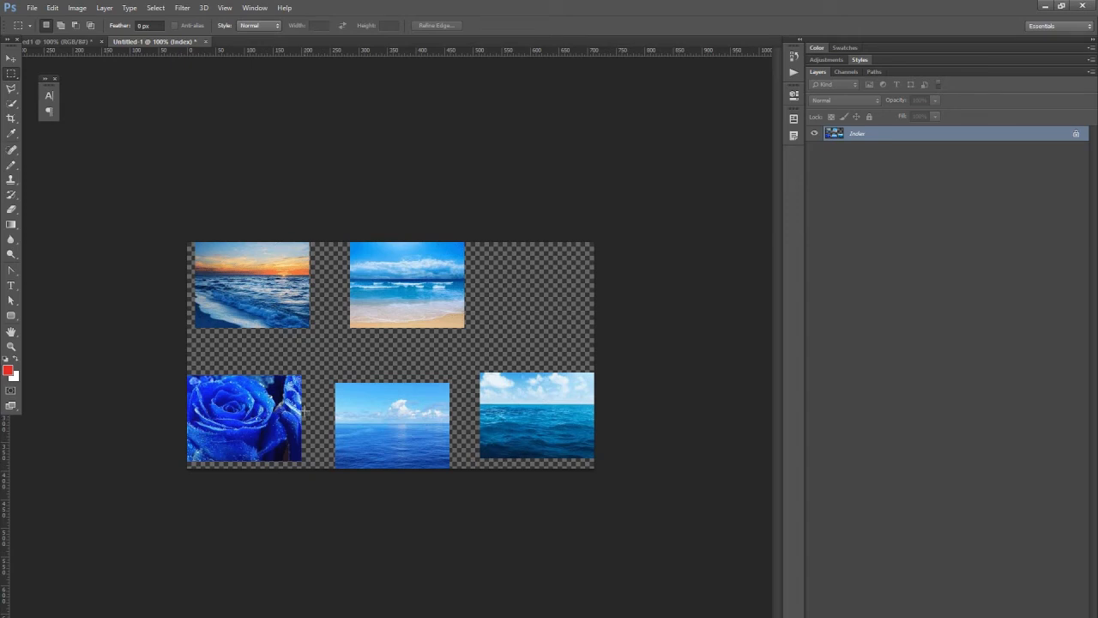
left_click(206, 41)
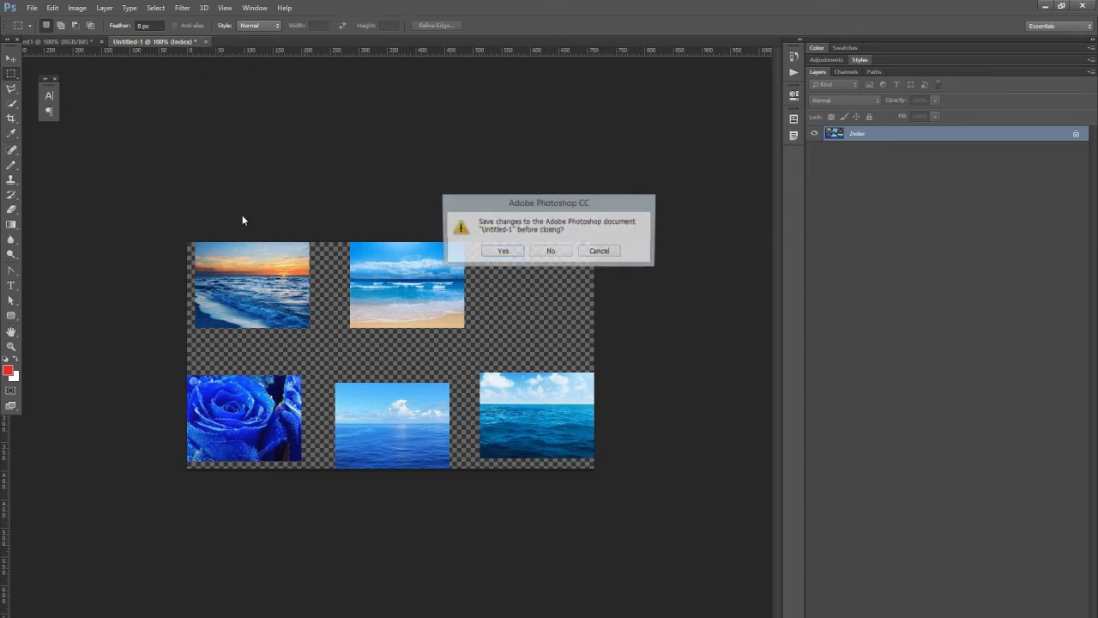
left_click(558, 256)
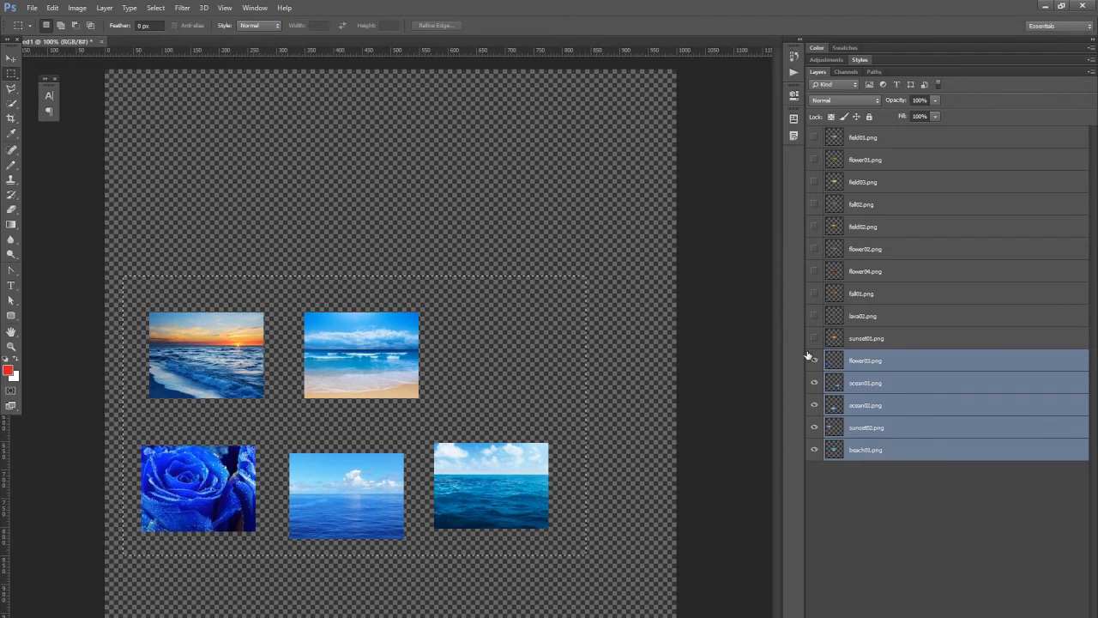
Step: Hide the five blue image layers and show the sunset01, lava02, fall01 and flower04 layers
left_click(817, 450)
left_click_drag(815, 338, 819, 273)
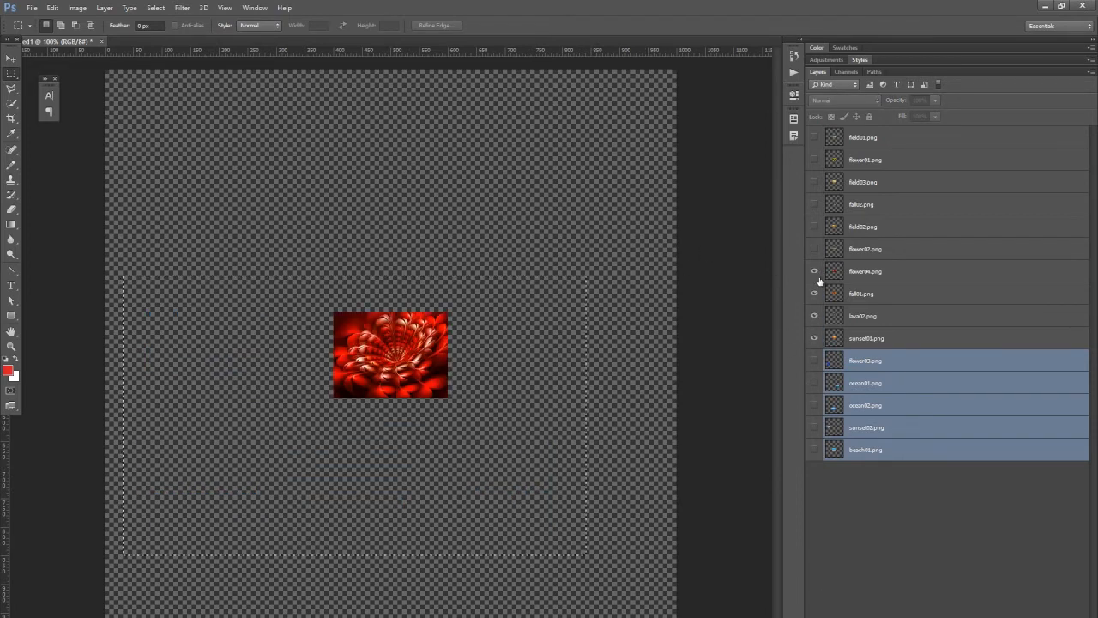
Step: Spread the four stacked warm images into two rows, with the sunset above the red flower and the lava above the fall tree
left_click(839, 272)
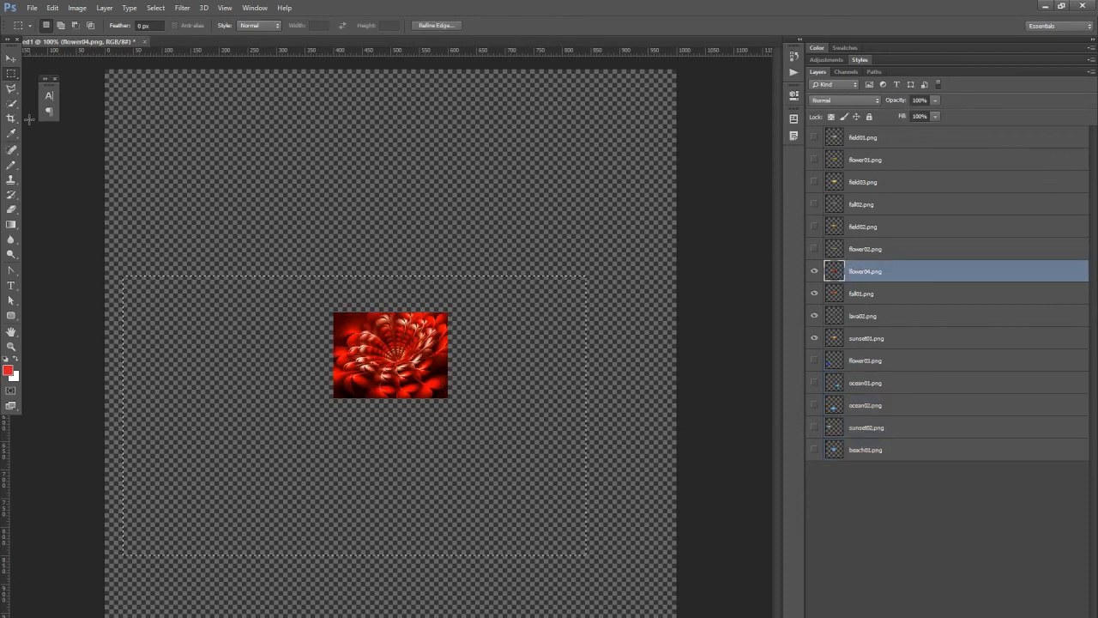
left_click(10, 58)
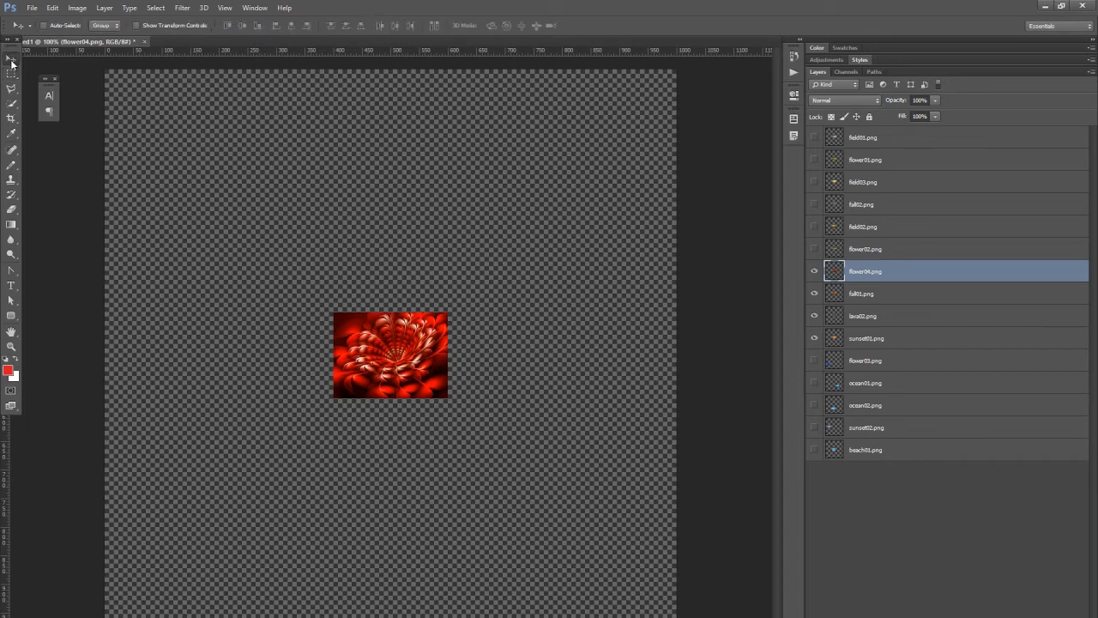
left_click_drag(393, 357, 234, 419)
left_click_drag(398, 381, 483, 494)
left_click_drag(400, 361, 557, 355)
mouse_move(384, 381)
left_mouse_down()
mouse_move(263, 333)
mouse_move(378, 346)
mouse_move(392, 374)
left_mouse_up()
left_click_drag(474, 467, 548, 452)
left_click(246, 442)
left_click_drag(245, 442, 407, 471)
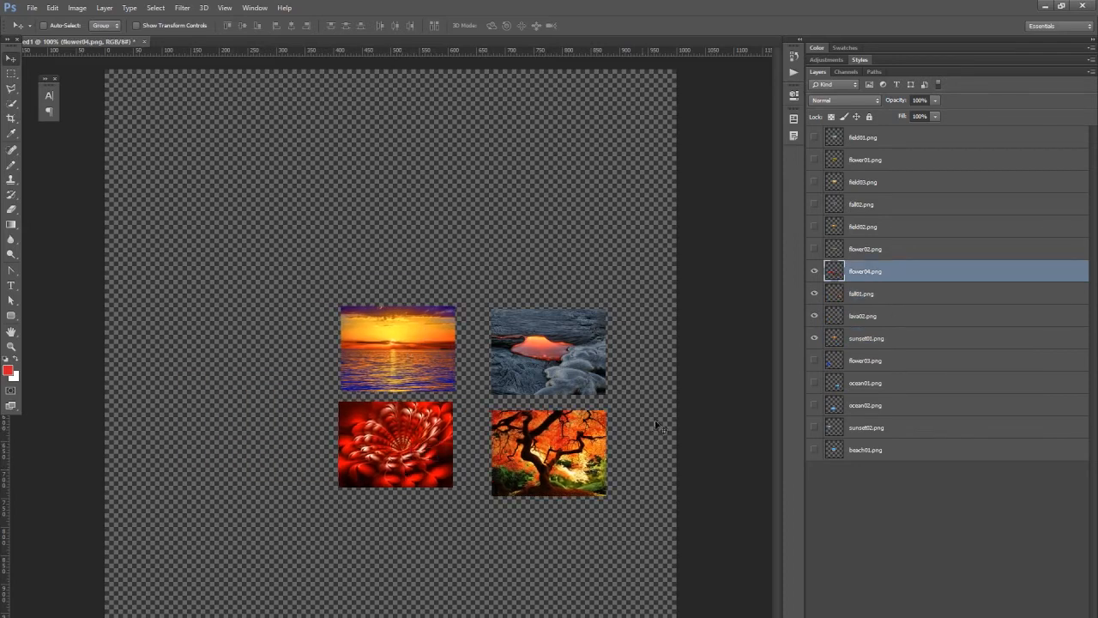
Step: Check the ocean01, ocean02 and sunset02 layers against the warm images by showing them briefly, and hide them again
left_click(815, 383)
left_click(814, 383)
left_click(814, 405)
left_click(815, 405)
left_click(815, 427)
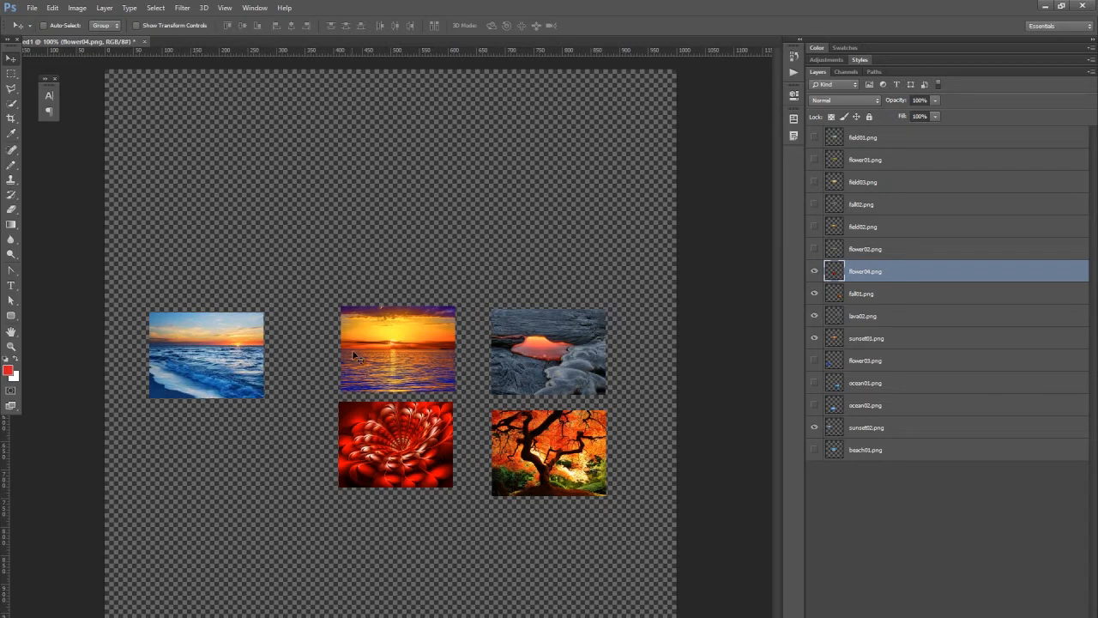
left_click_drag(202, 358, 176, 339)
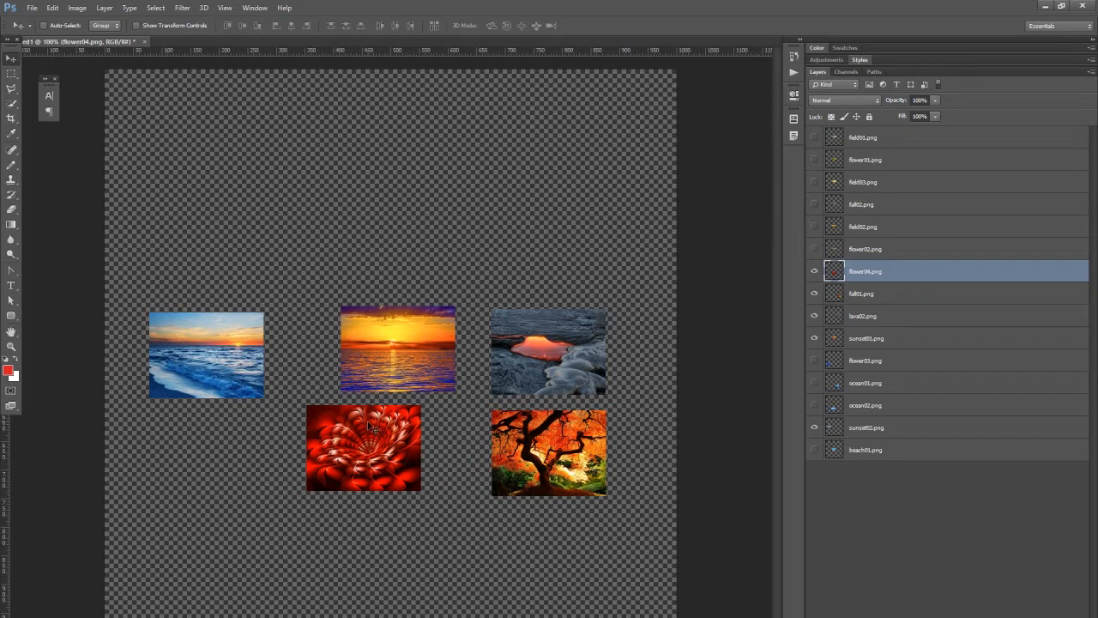
left_click(815, 429)
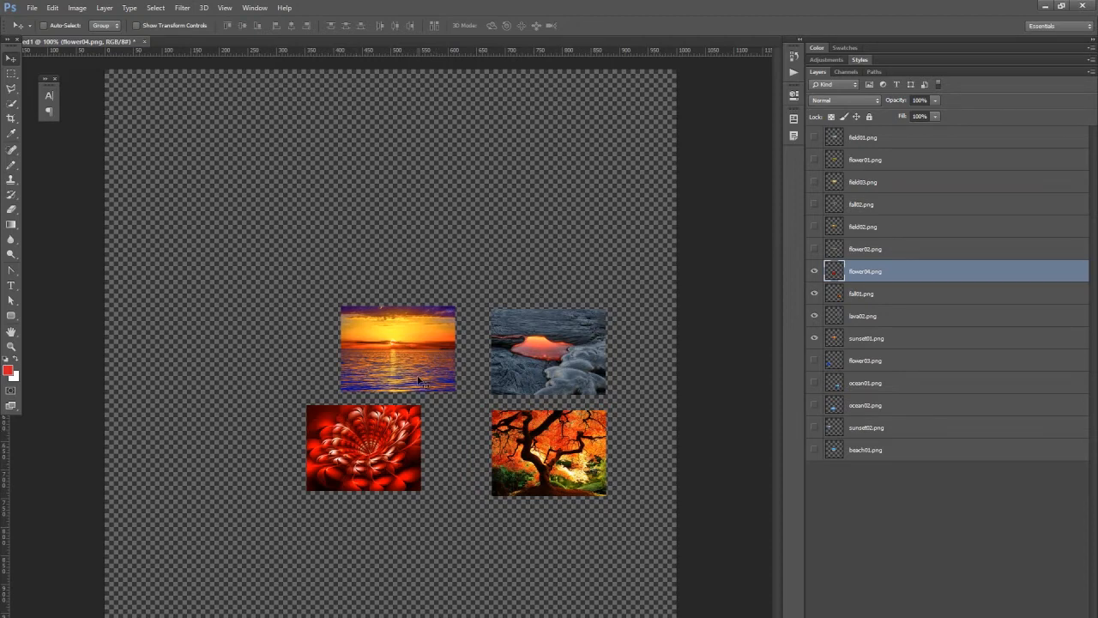
Step: Copy the area around the four warm images merged, and paste it into a new document of matching size
left_click(11, 74)
left_click_drag(285, 291, 648, 517)
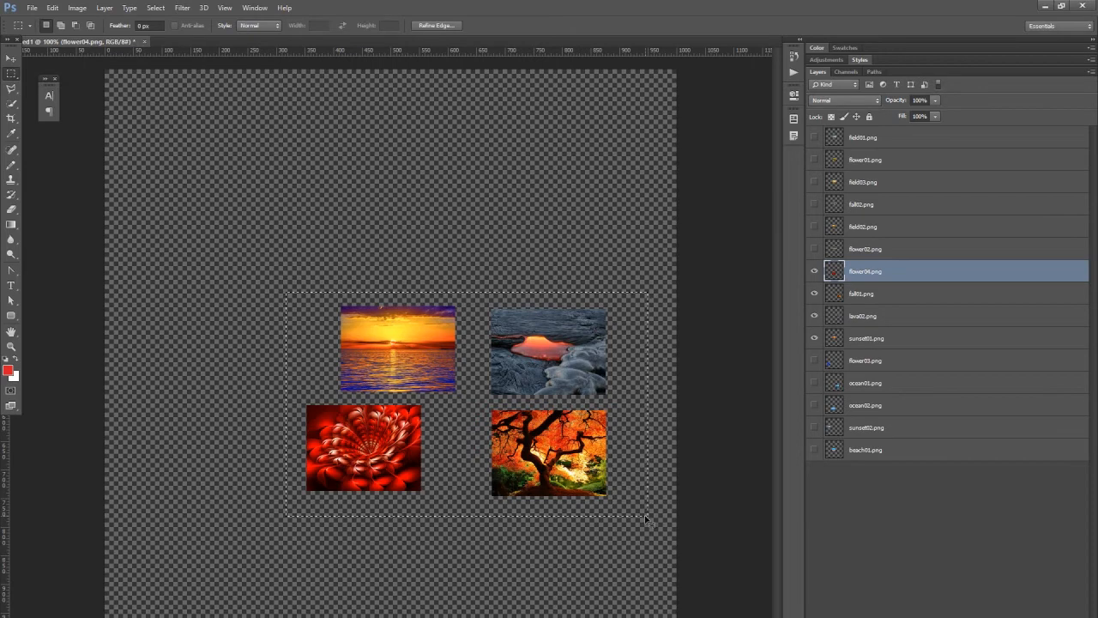
key("ctrl+n")
key("Return")
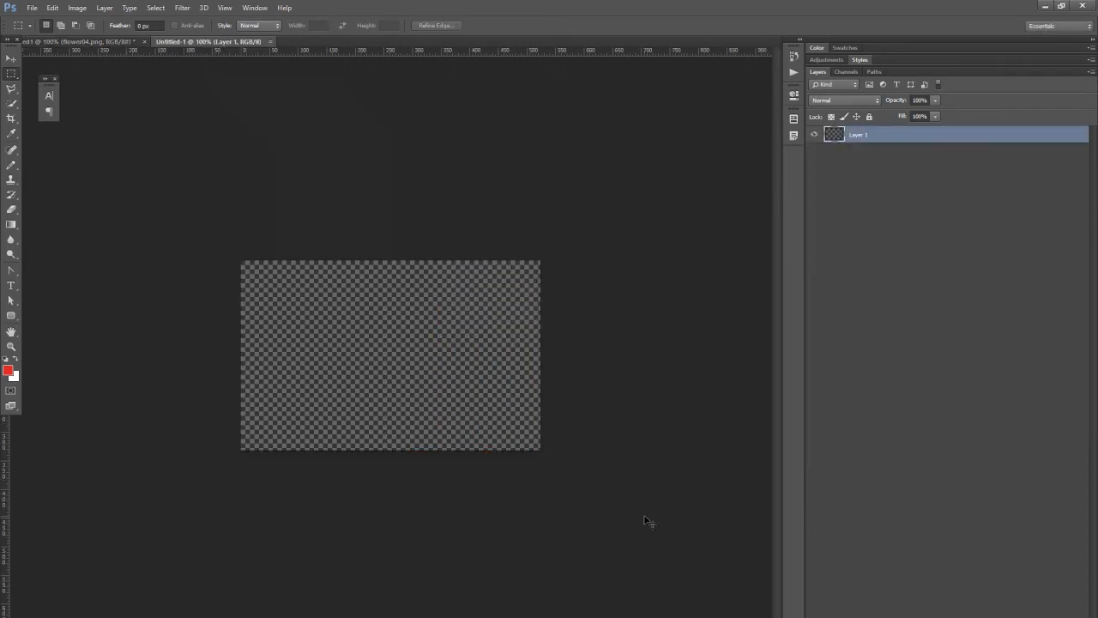
key("ctrl+v")
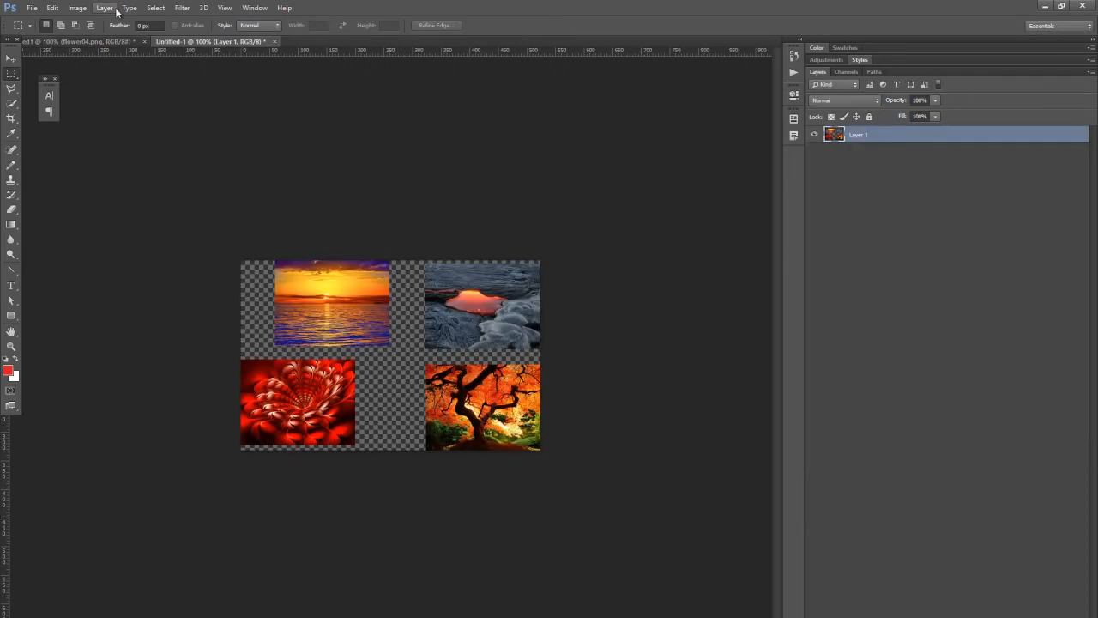
Step: Convert the warm-image document to Indexed Color with the Local (Adaptive) palette, 256 colours and Pattern dither
left_click(77, 8)
mouse_move(81, 26)
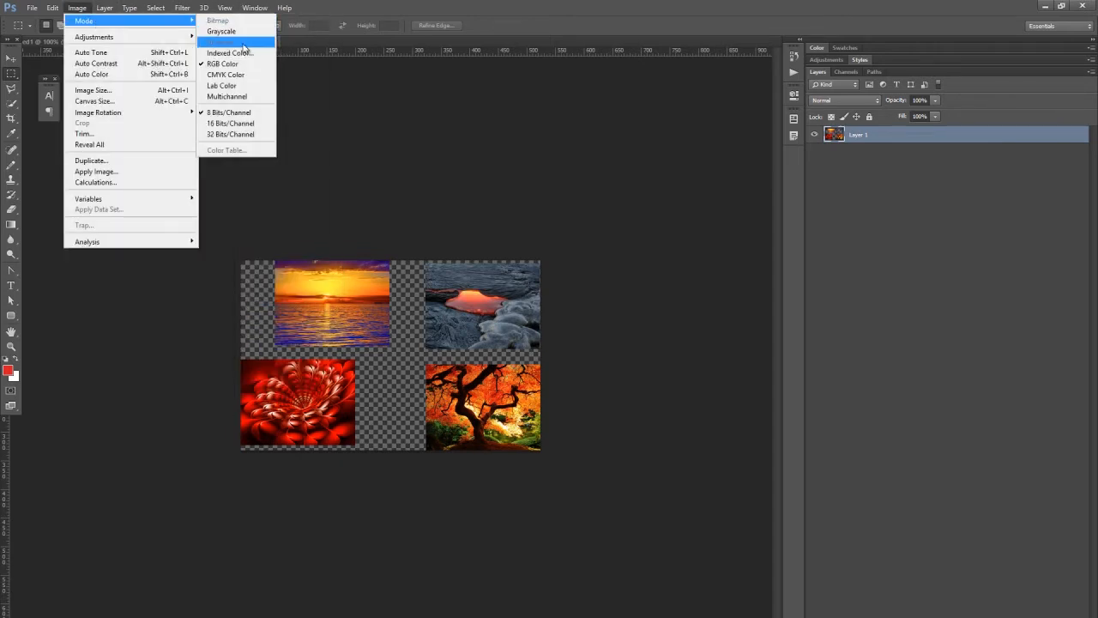
left_click(247, 53)
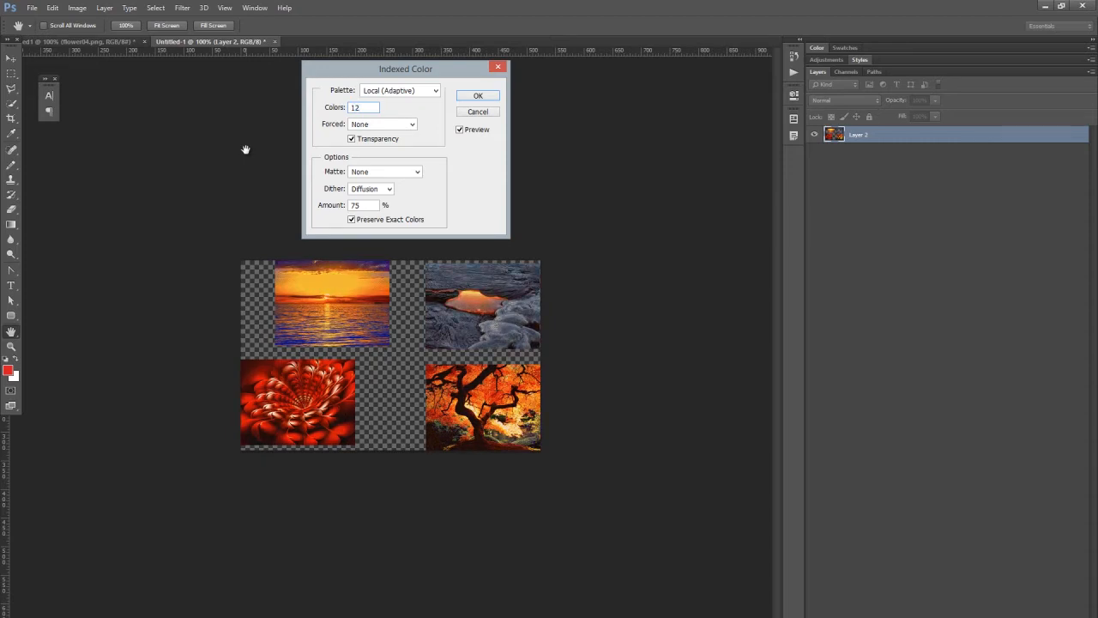
key("BackSpace")
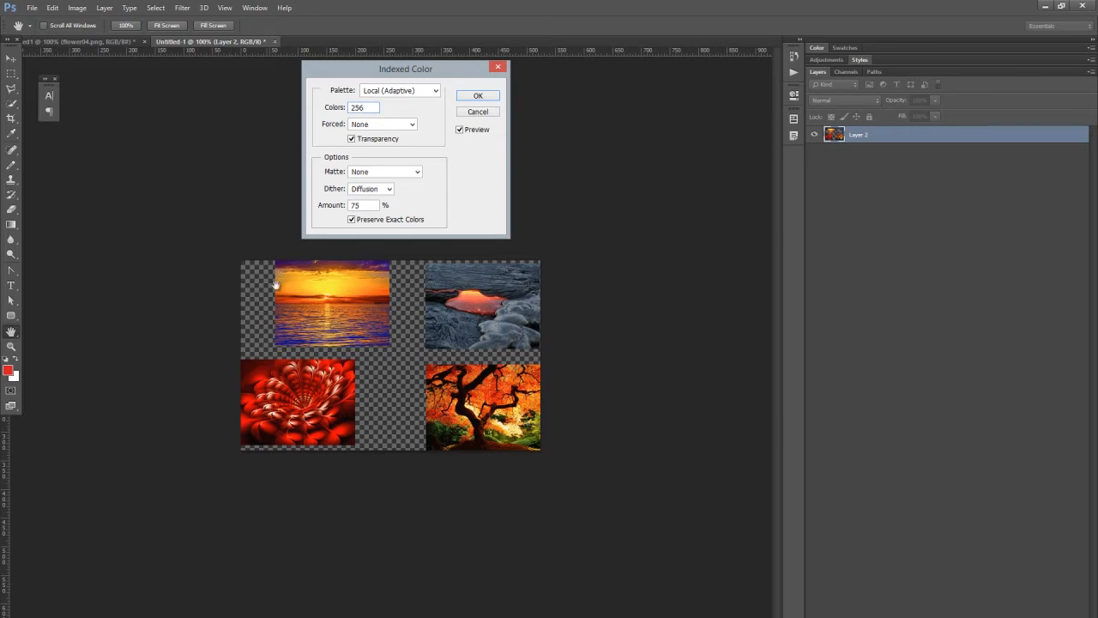
left_click(382, 191)
left_click(378, 221)
left_click(381, 189)
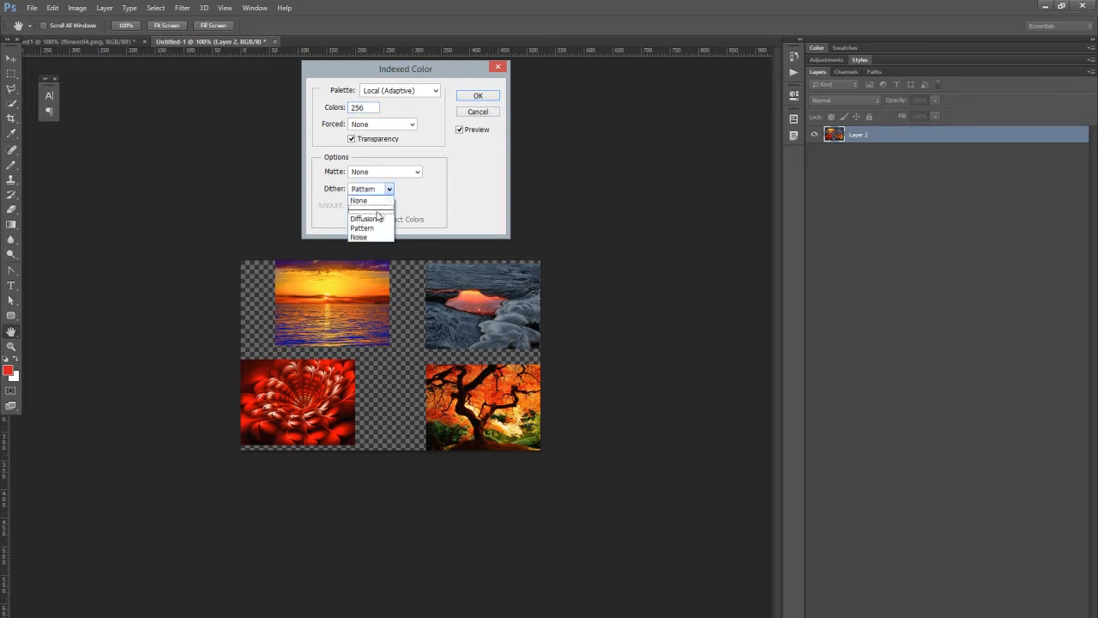
left_click(375, 235)
left_click(382, 189)
left_click(381, 227)
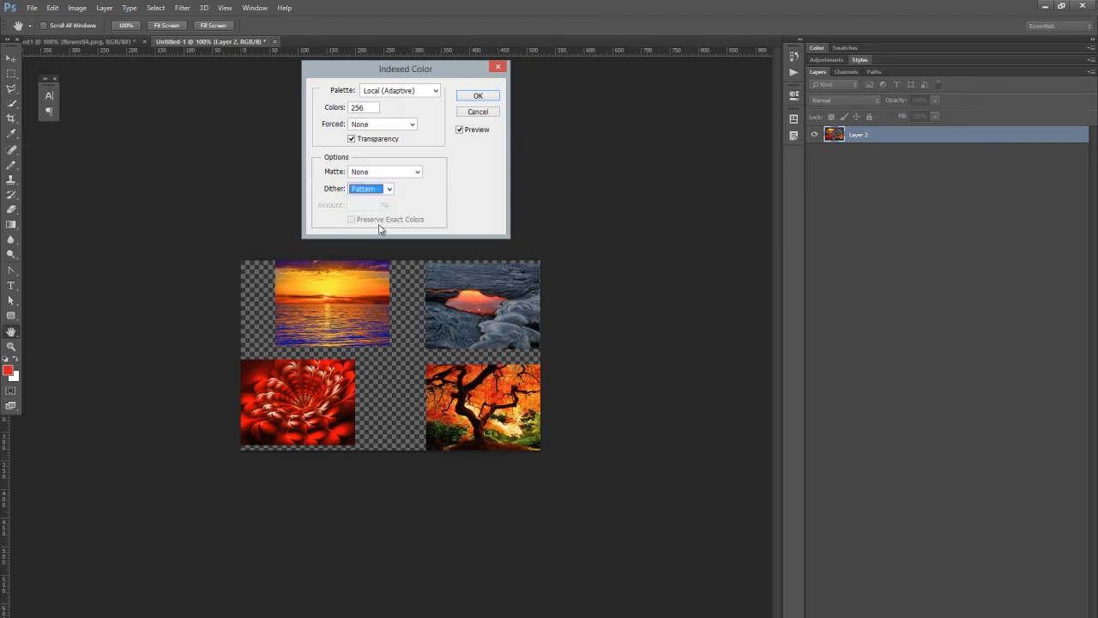
left_click(478, 96)
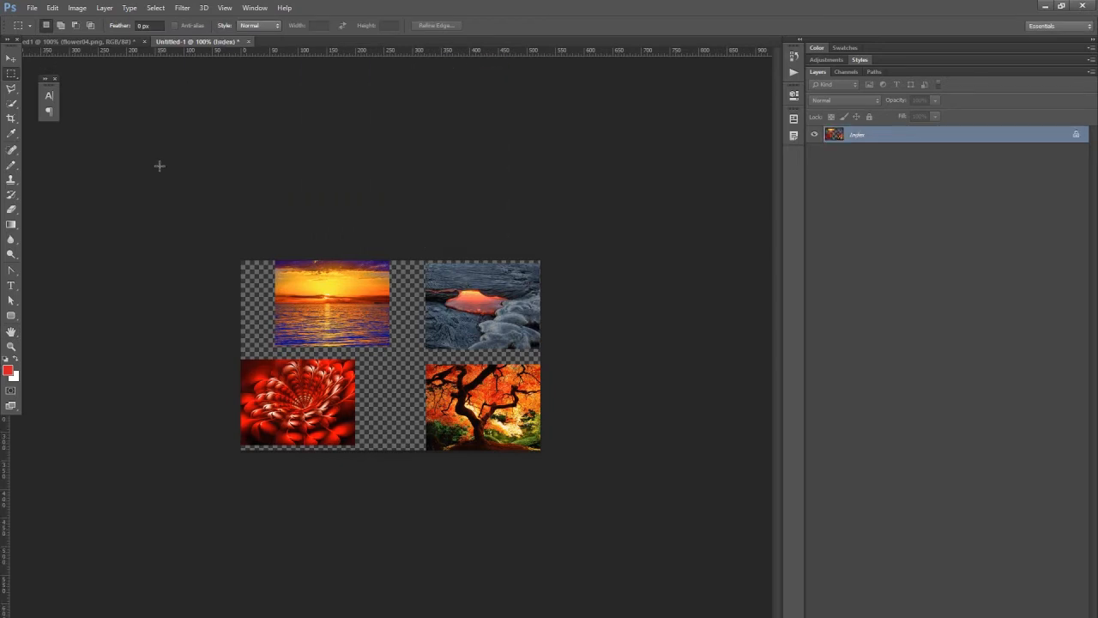
Step: Export the warm group for web as a PNG-24 named palgen_redoran.png in theme_photos_assets, and close its document without saving
key("ctrl+alt+shift+s")
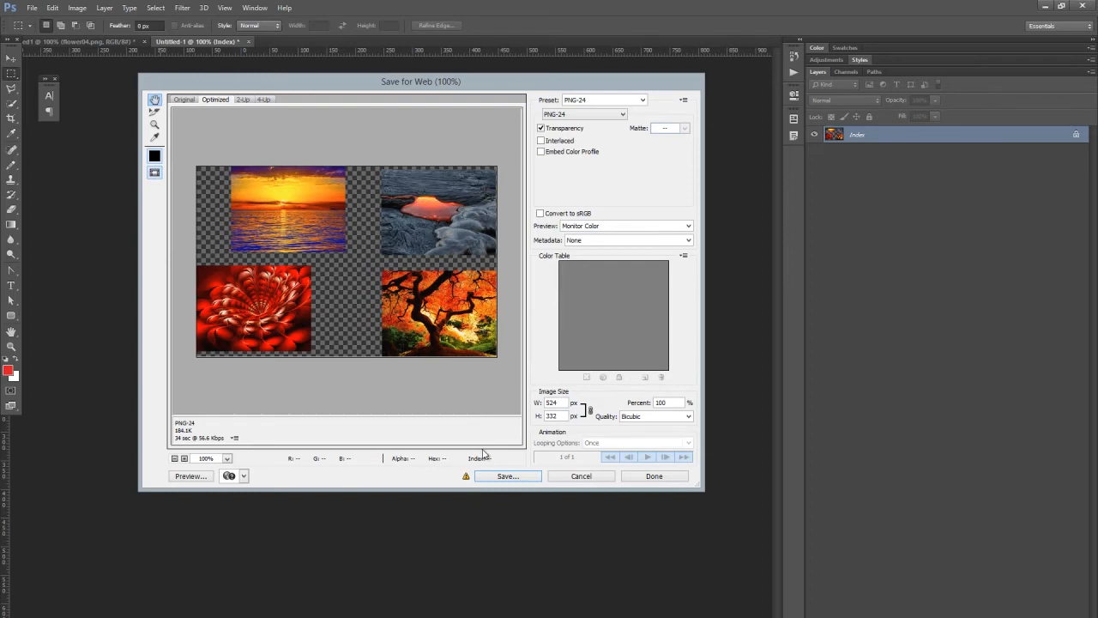
left_click(507, 477)
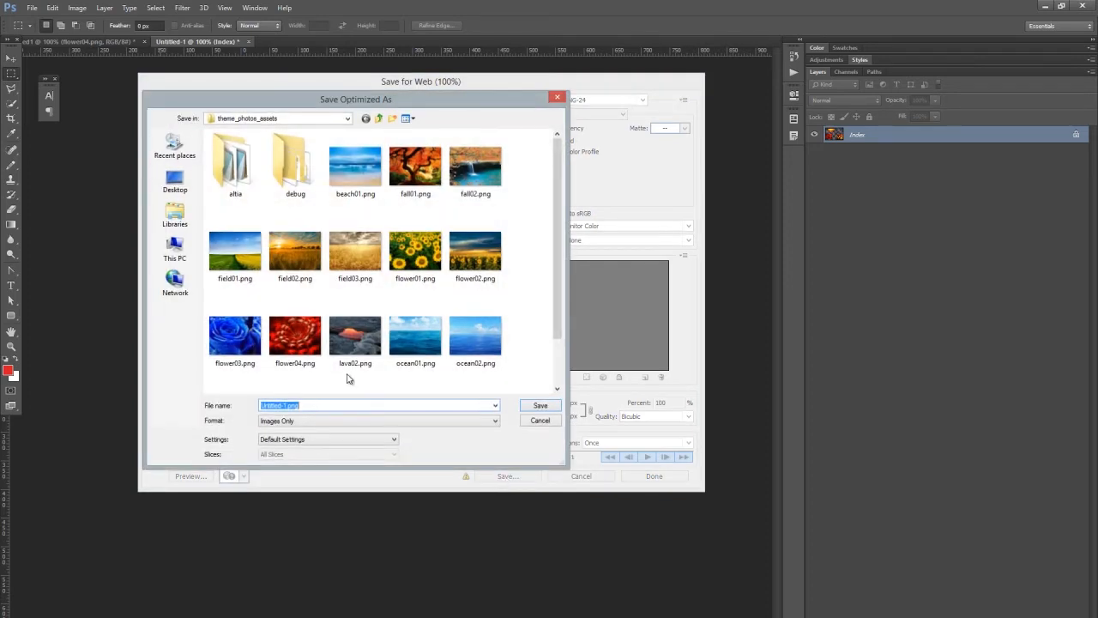
type("pal")
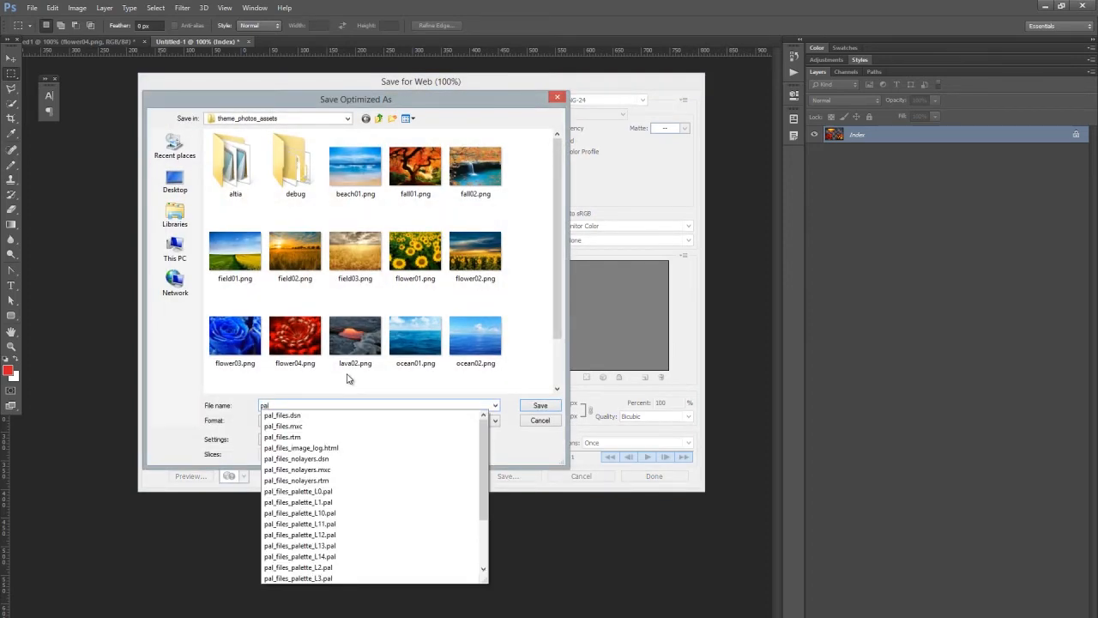
type("gen_blue.png")
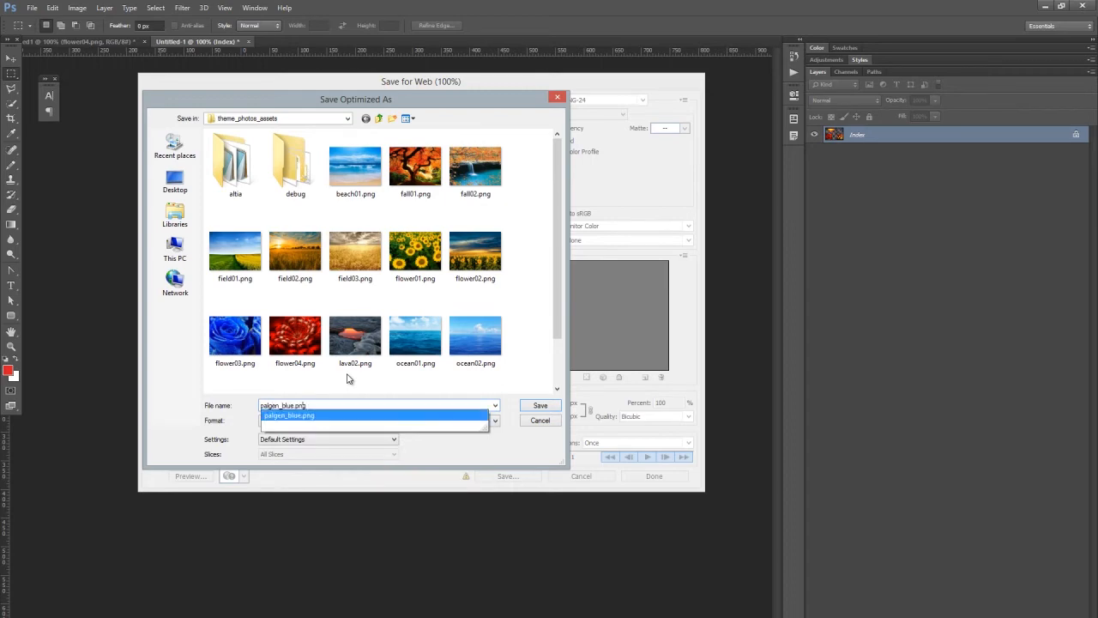
key("BackSpace")
key("BackSpace")
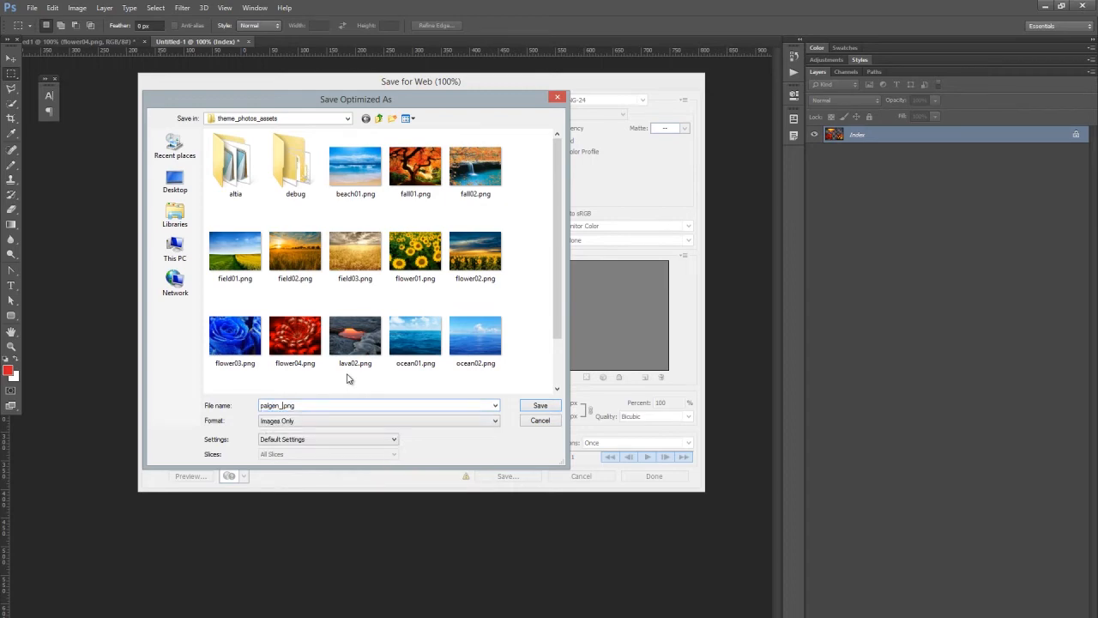
type("redoran")
key("Return")
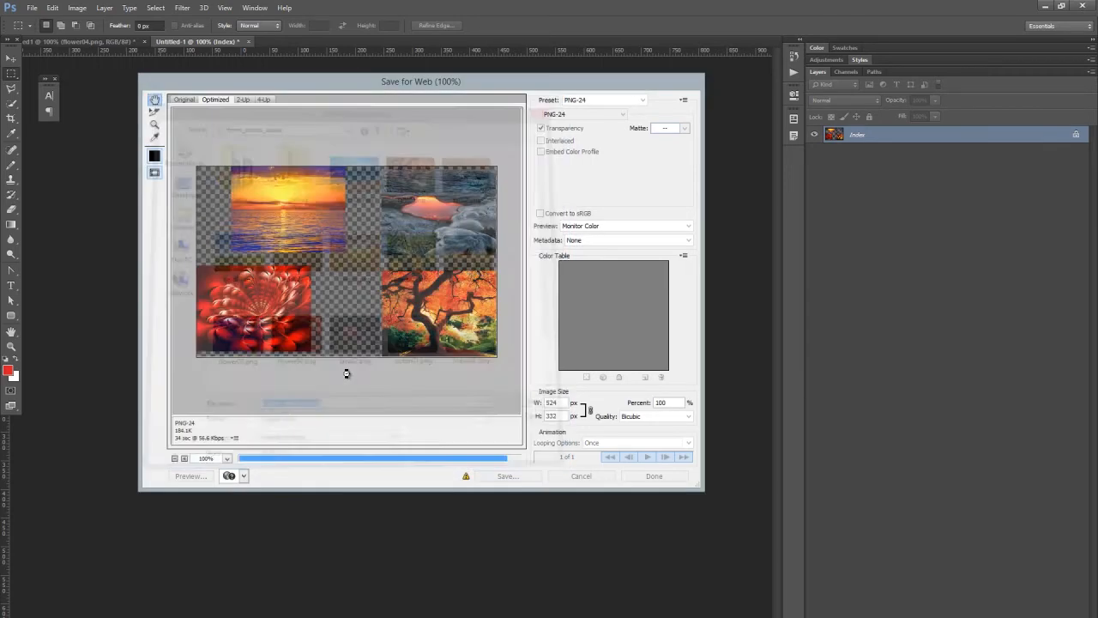
left_click(248, 42)
left_click(553, 251)
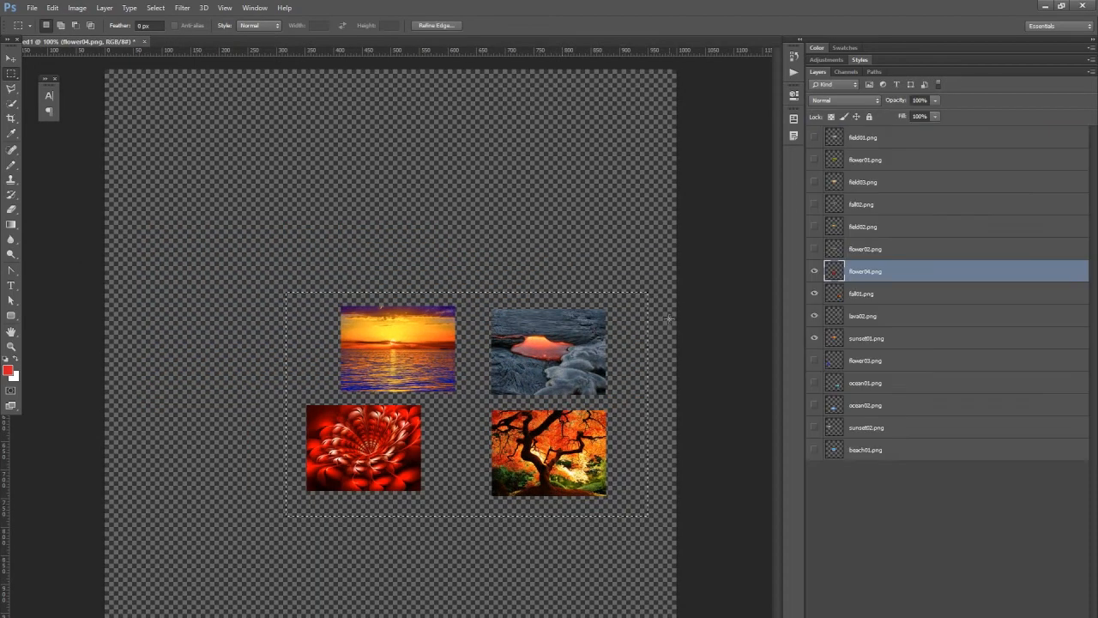
Step: Hide the four warm image layers, show the six layers from field01 down to flower02, and clear the selection
left_click_drag(814, 343, 817, 159)
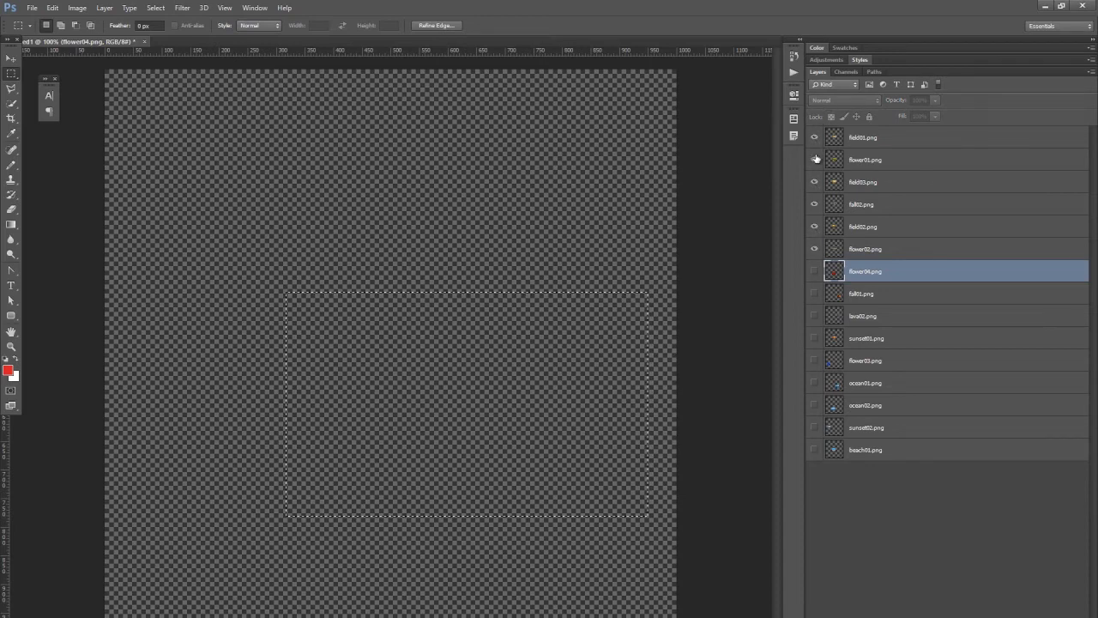
left_click(919, 249)
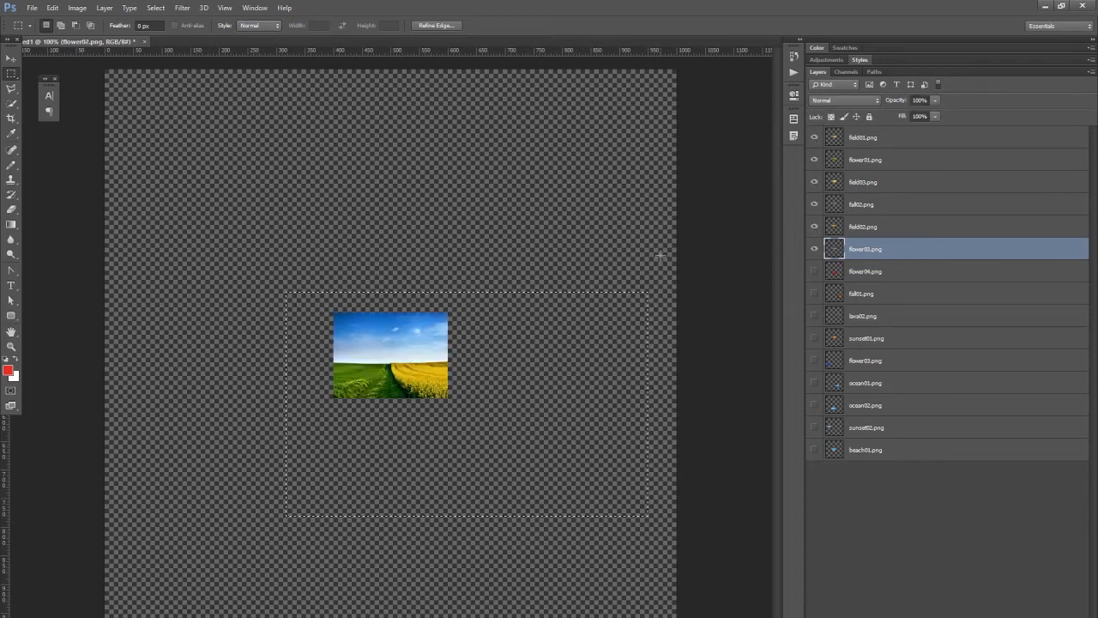
left_click(550, 319)
Step: Spread the stacked field, flower and fall images apart, and show the sunset02 layer and place it below the waterfall image
left_click(11, 58)
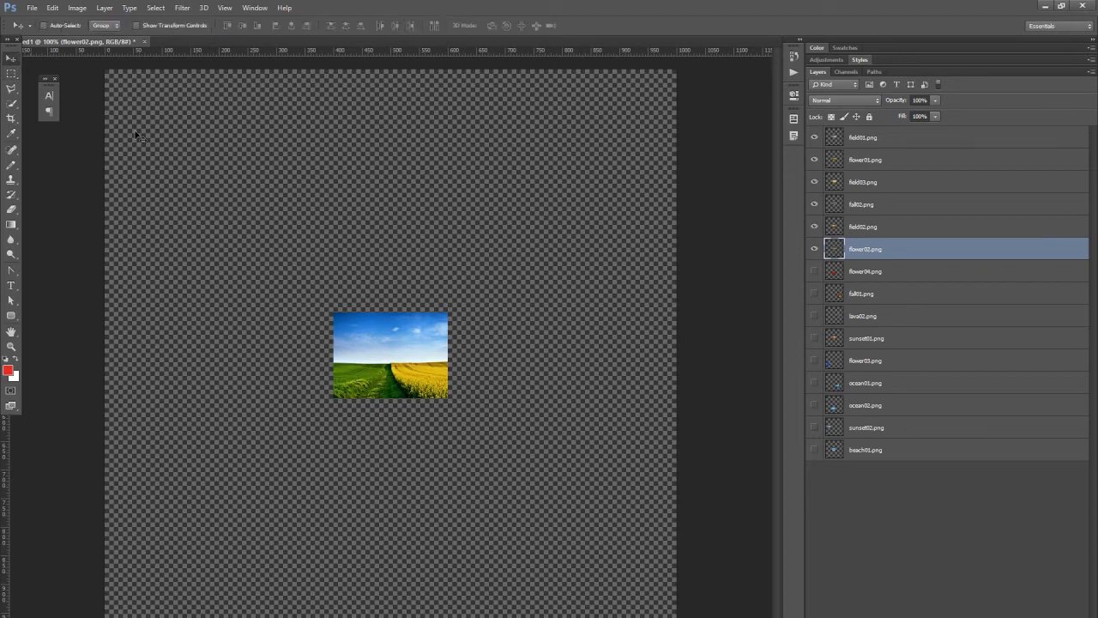
left_click_drag(384, 348, 160, 296)
left_click_drag(439, 375, 500, 195)
left_click_drag(412, 361, 372, 338)
left_click(814, 428)
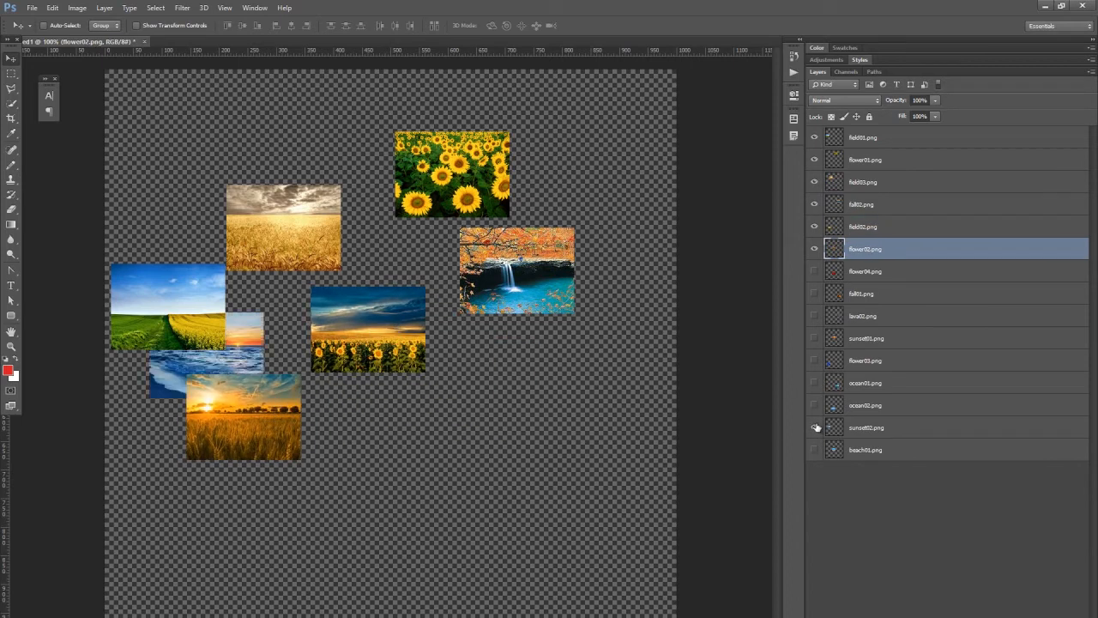
left_click_drag(257, 367, 565, 378)
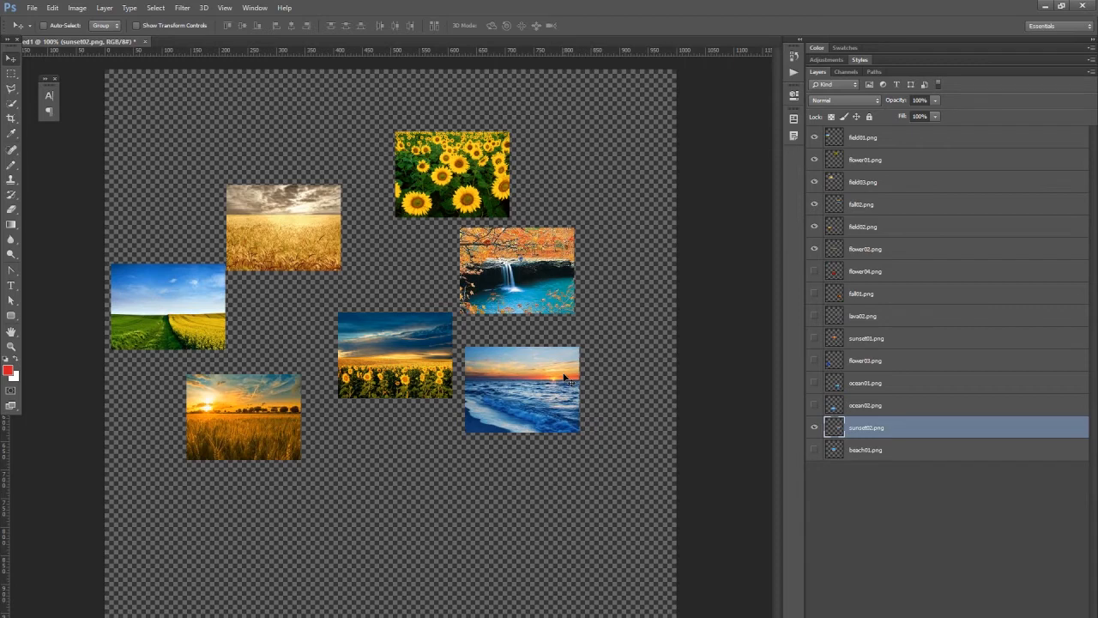
Step: Compare the image group with and without the sunset02 layer
left_click(814, 428)
left_click(814, 427)
left_click(814, 427)
left_click(815, 427)
left_click(814, 428)
left_click(814, 428)
Step: Copy the area around the seven visible images merged, paste it into a new matching document, and check the pasted layer's visibility
left_click(11, 74)
left_click_drag(105, 112, 608, 488)
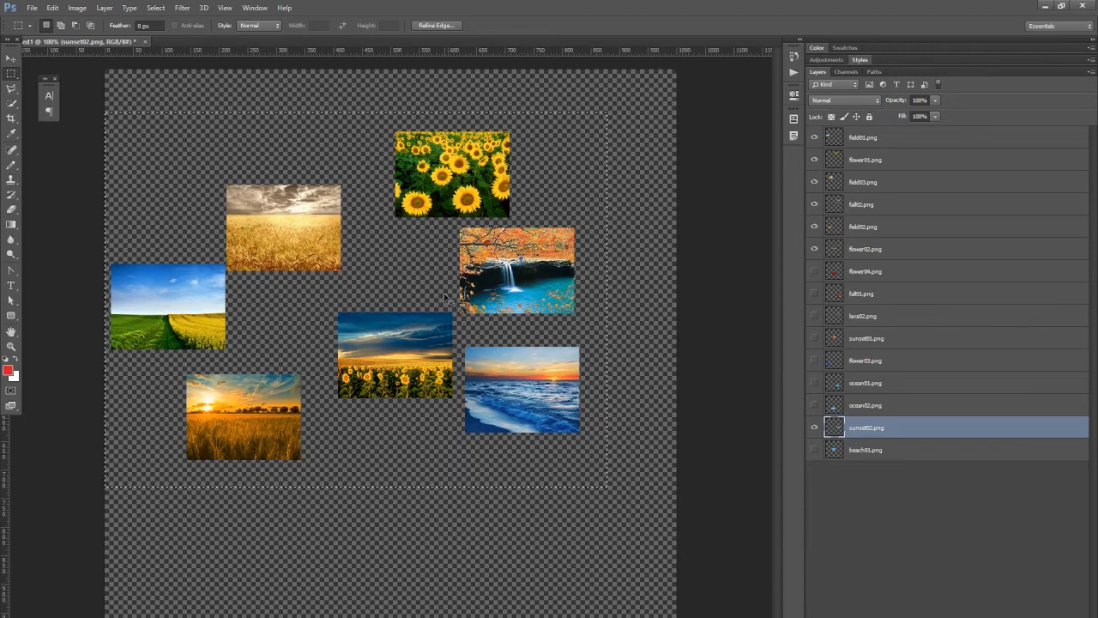
key("ctrl+n")
key("Escape")
key("ctrl+v")
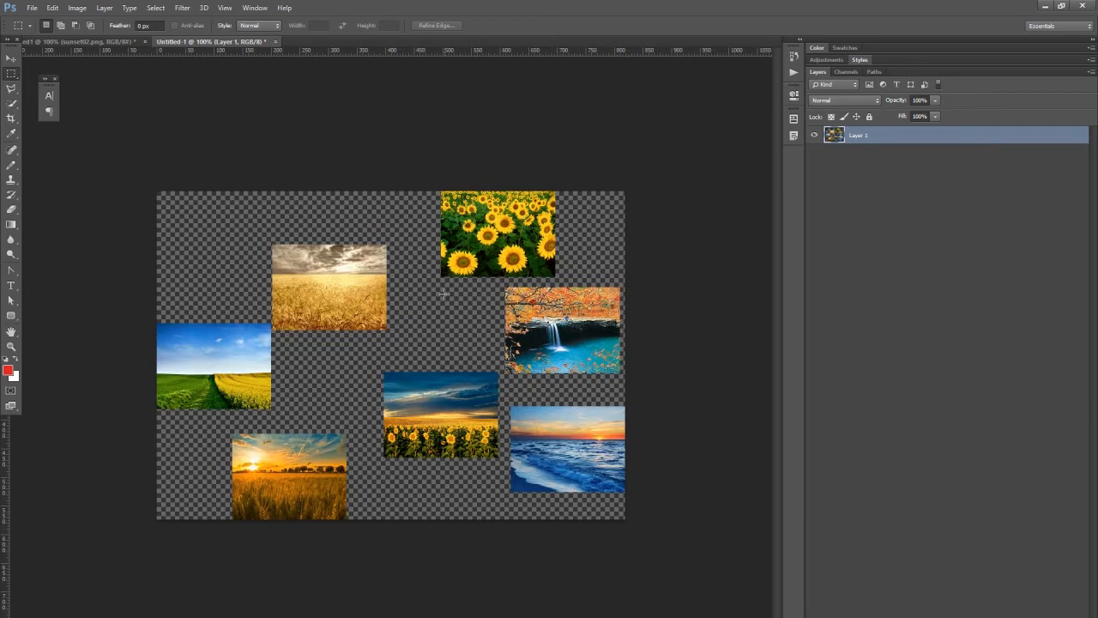
left_click(814, 136)
left_click(814, 135)
left_click(815, 136)
left_click(814, 136)
Step: Begin an Indexed Color conversion of the seven-image document, setting 256 colours and keeping the dialog clear of most images
left_click(77, 8)
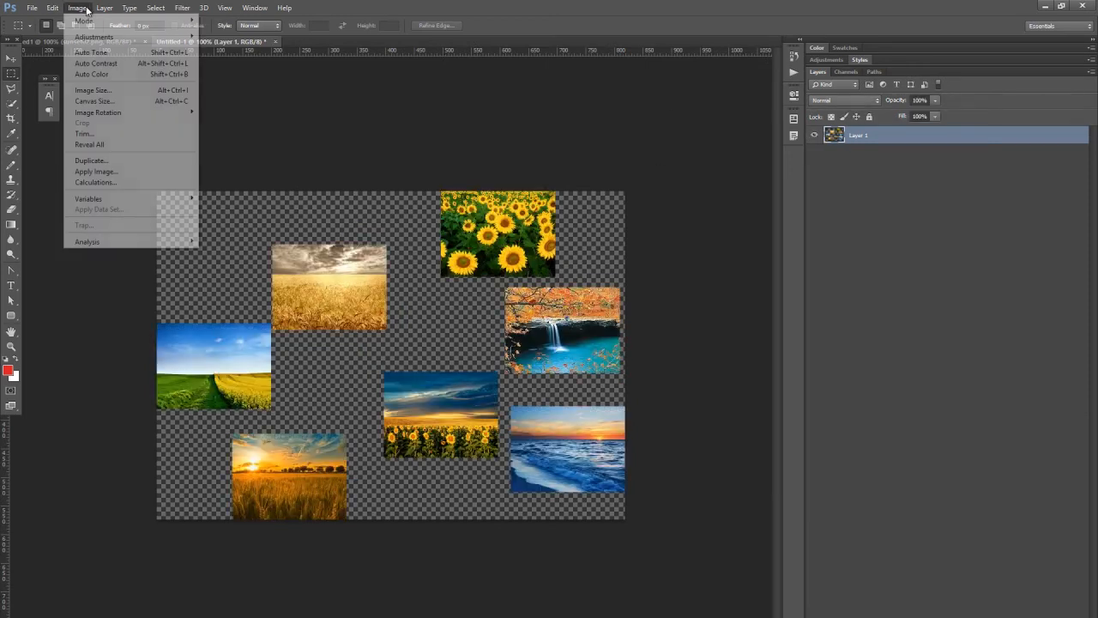
mouse_move(86, 22)
left_click(230, 53)
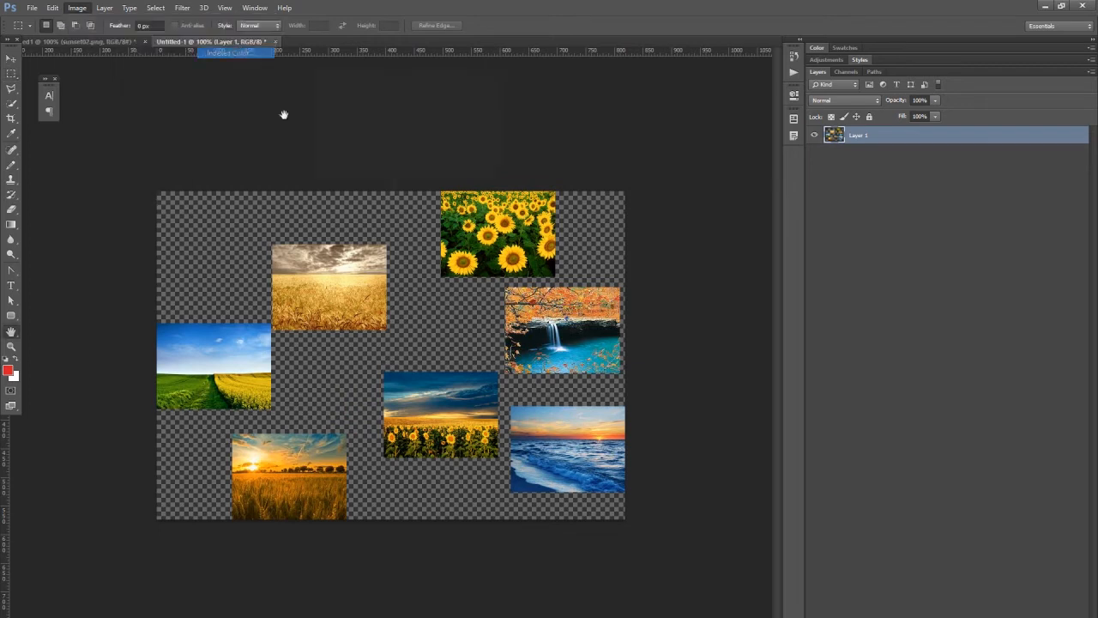
left_click_drag(445, 80, 760, 230)
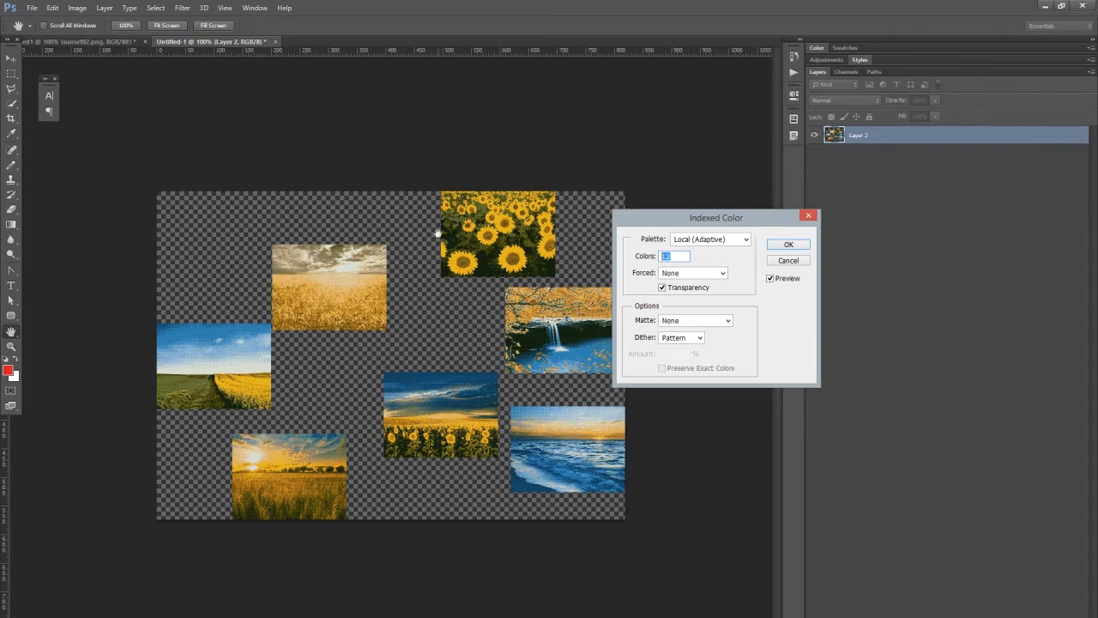
type("256")
left_click_drag(708, 222, 256, 72)
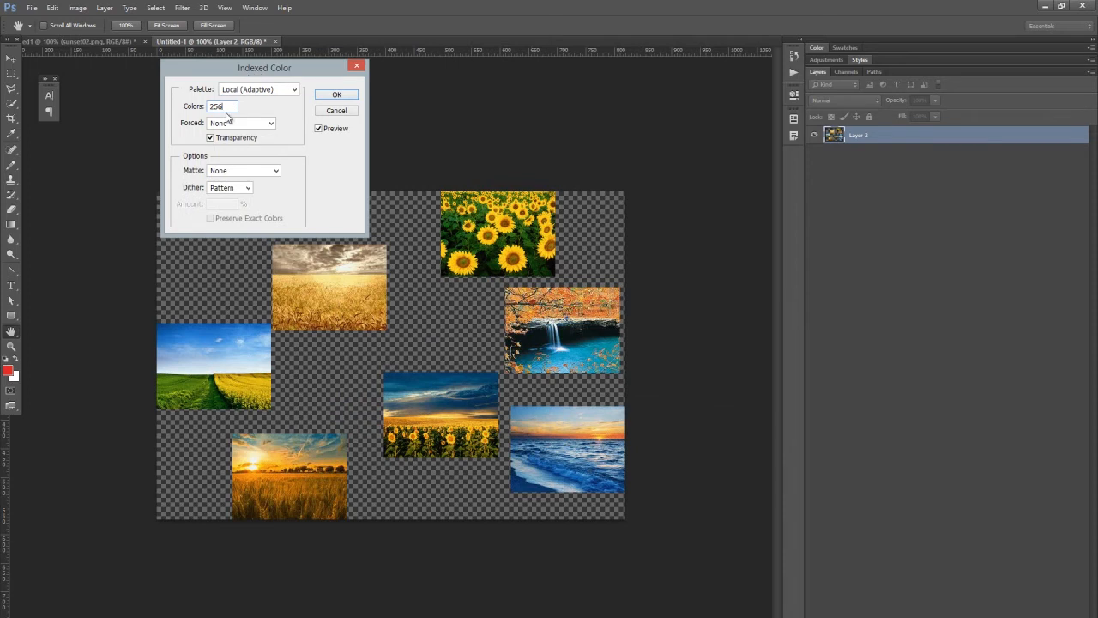
Step: Compare the original images with the Pattern-dithered 256-colour version using the conversion preview
left_click(320, 129)
left_click(322, 130)
left_click(328, 133)
left_click(326, 127)
left_click(333, 135)
left_click(320, 130)
left_click(330, 134)
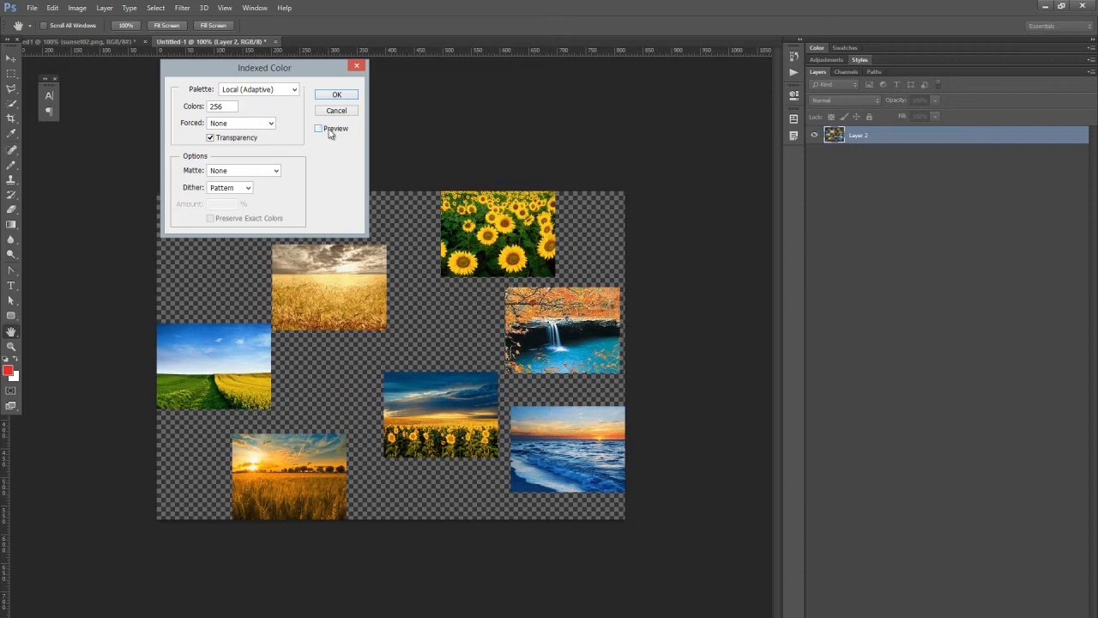
Step: Change the Indexed Color dither to Noise and compare its preview with the original images
left_click(247, 188)
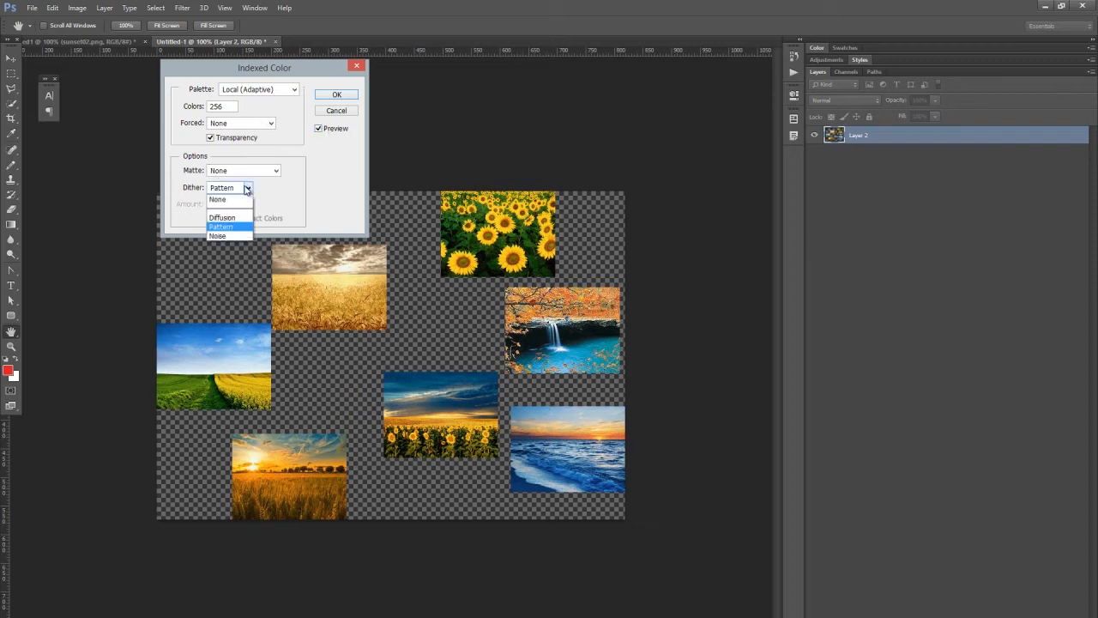
left_click(232, 236)
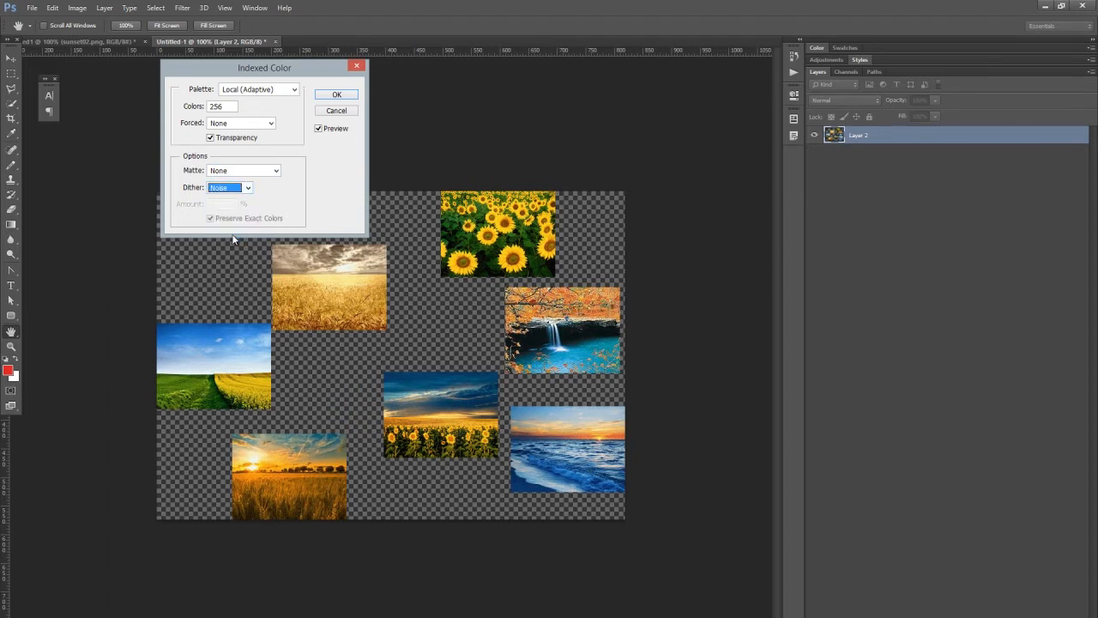
left_click(335, 130)
left_click(334, 130)
left_click(184, 108)
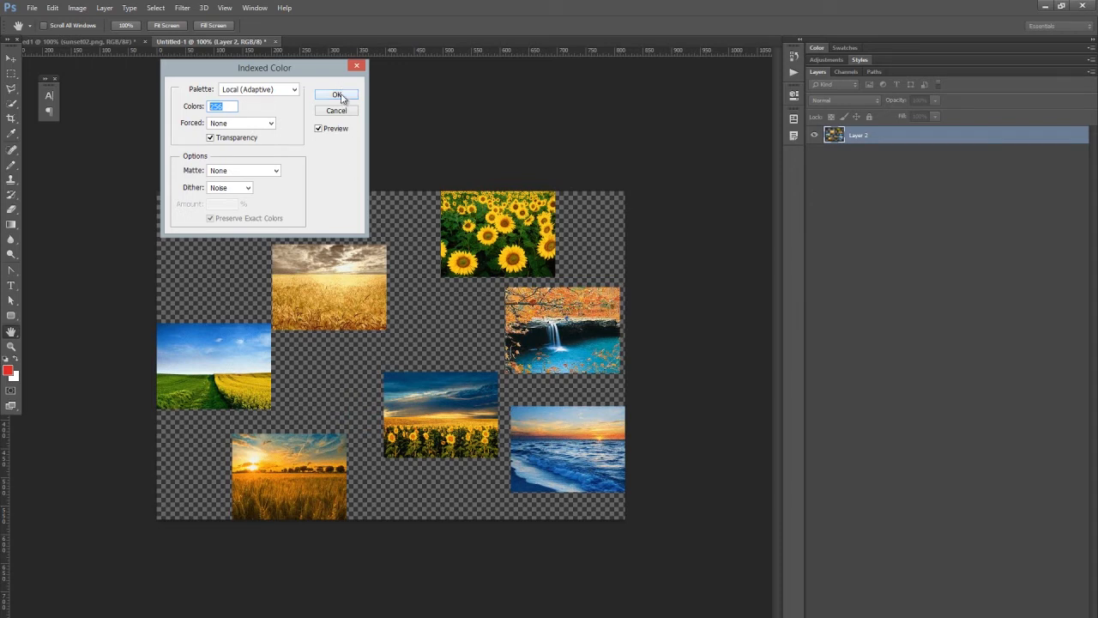
Step: Try the Local (Perceptual) palette for the seven-image conversion with the preview, and return the palette to Local (Adaptive)
left_click(285, 91)
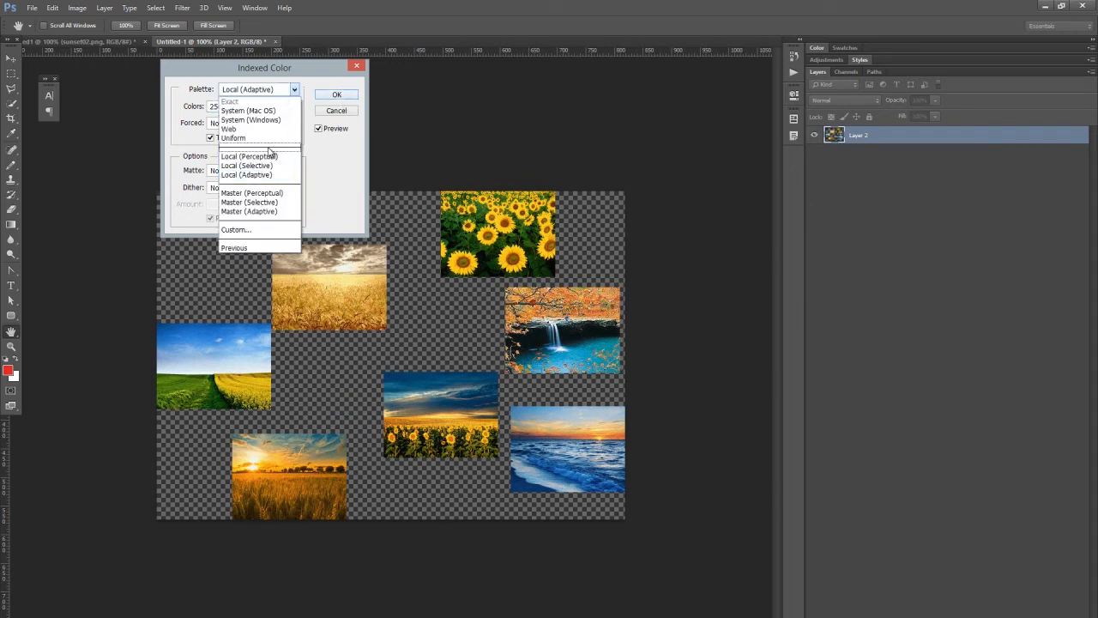
left_click(269, 157)
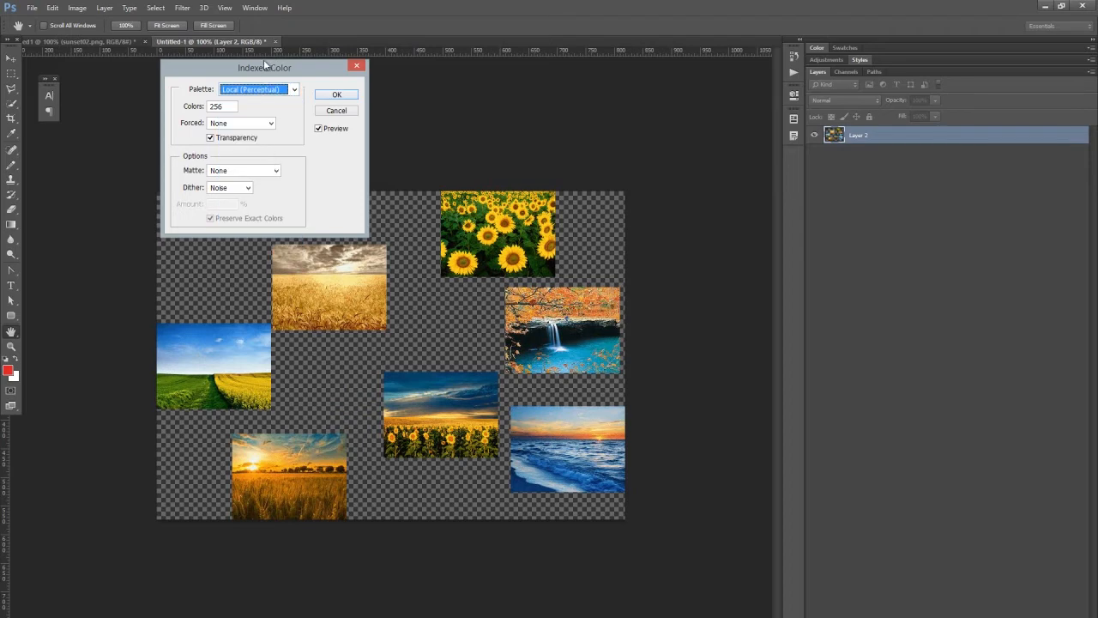
left_click_drag(263, 59, 298, 93)
left_click(296, 124)
left_click(296, 124)
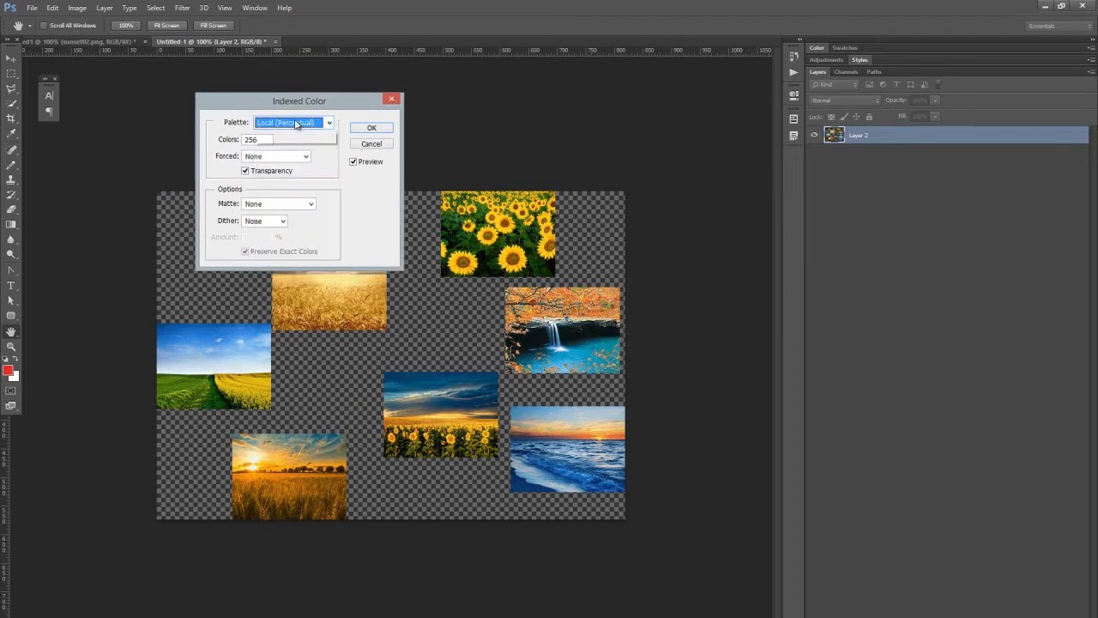
left_click(296, 123)
left_click(296, 193)
left_click(298, 123)
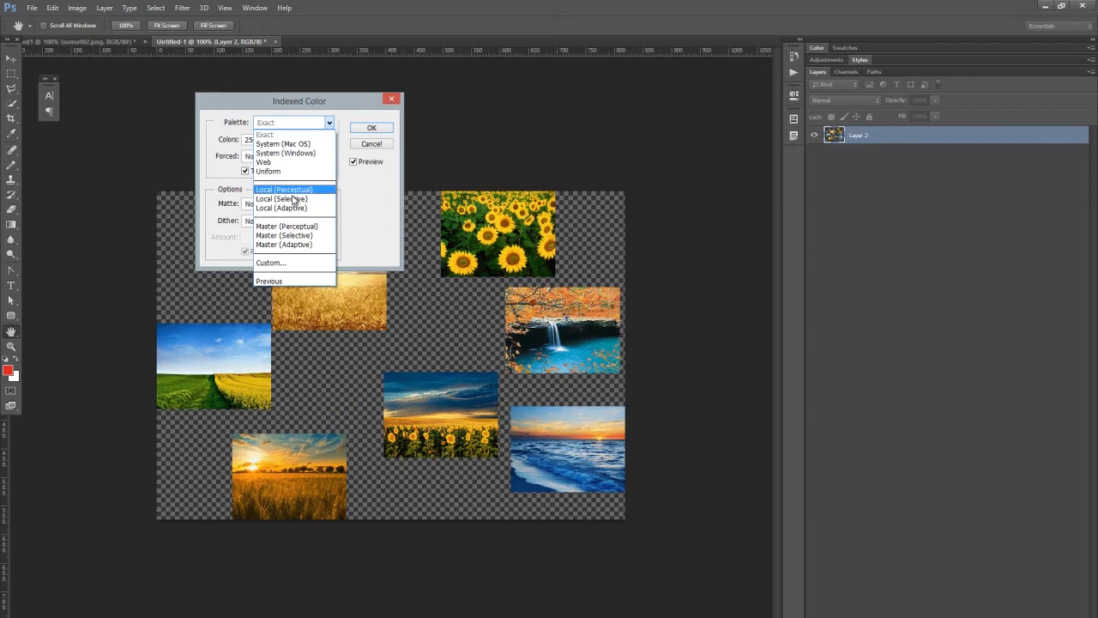
left_click(294, 190)
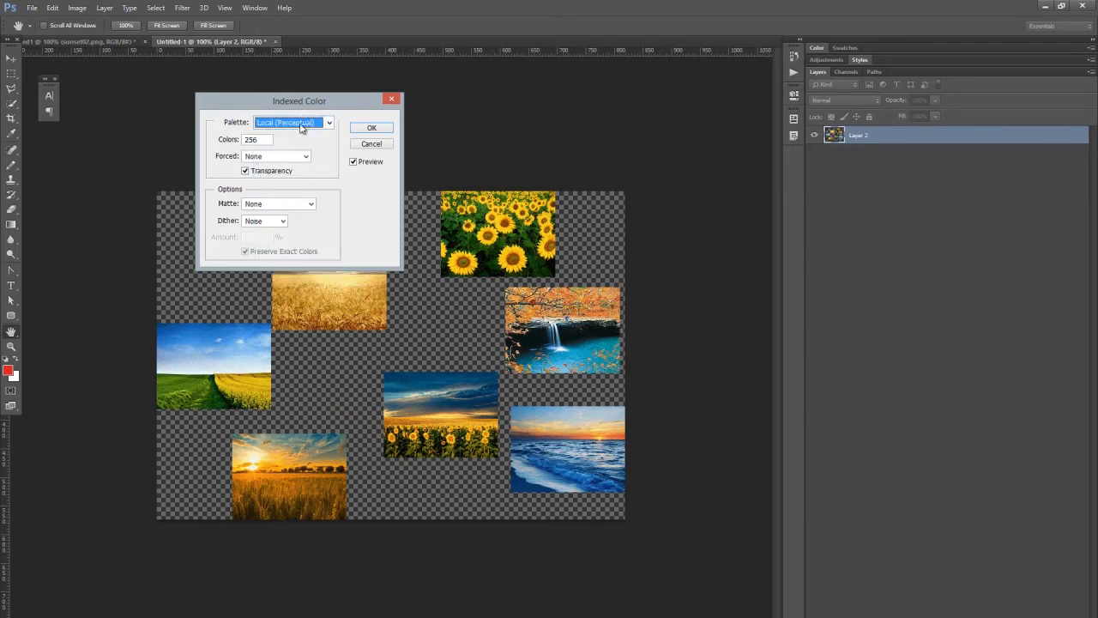
left_click(276, 224)
left_click(277, 225)
left_click(369, 163)
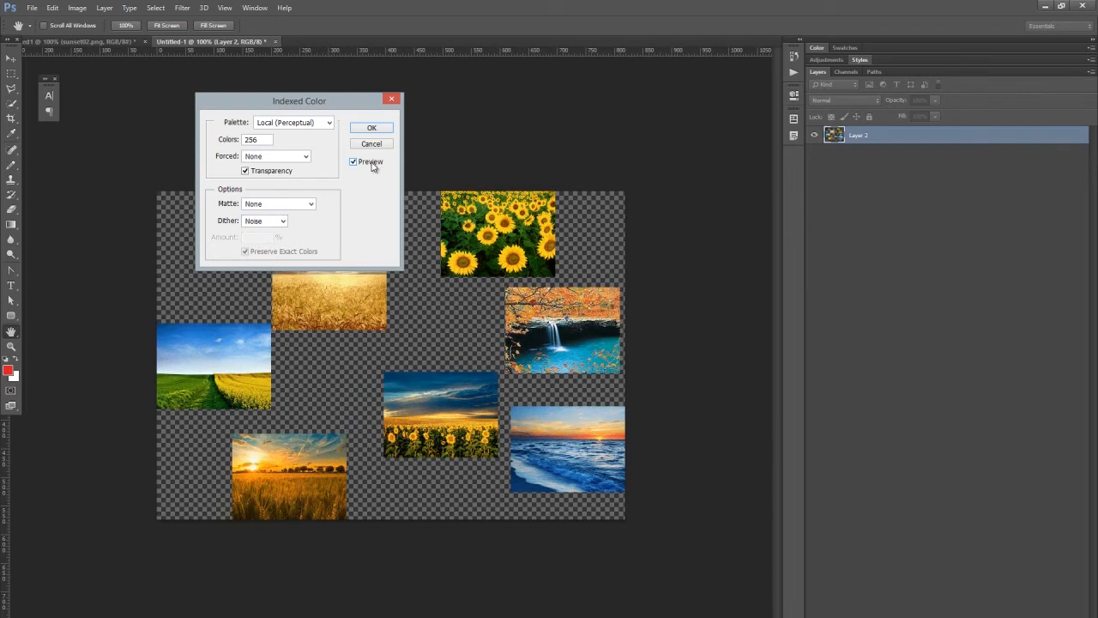
left_click(319, 124)
left_click(311, 209)
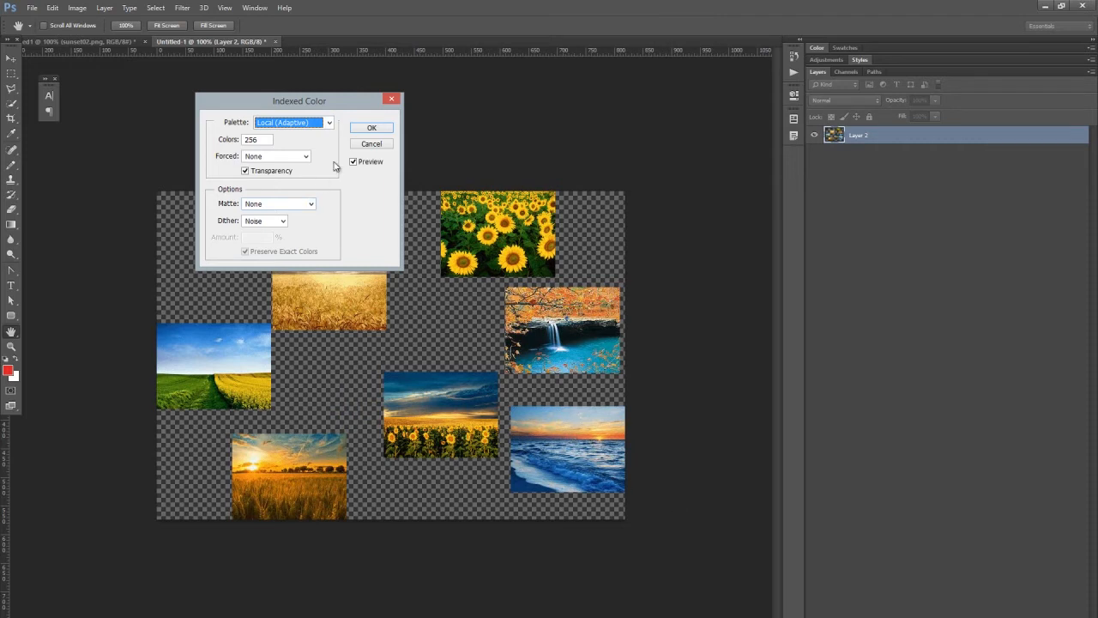
Step: Try the Local (Selective) and System (Windows) palettes for the seven-image conversion with the preview on
left_click(320, 129)
left_click(283, 197)
left_click(329, 127)
left_click(286, 153)
left_click(314, 127)
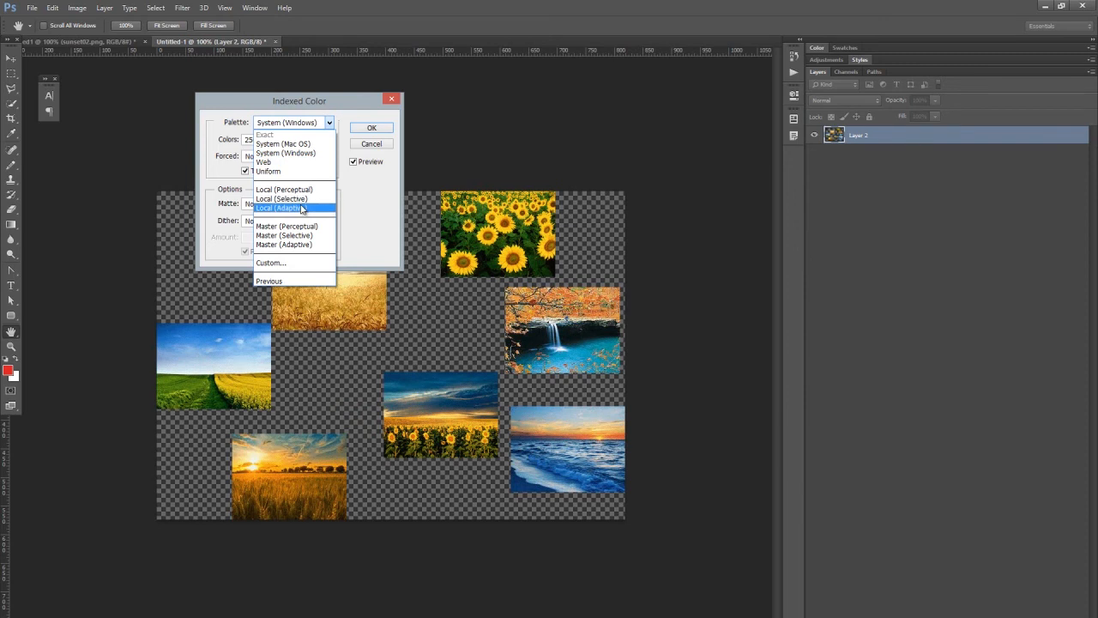
left_click(302, 191)
Step: Convert the seven-image document to Indexed Color with the Local (Adaptive) palette, 256 colours and Noise dither
left_click(307, 127)
left_click(296, 208)
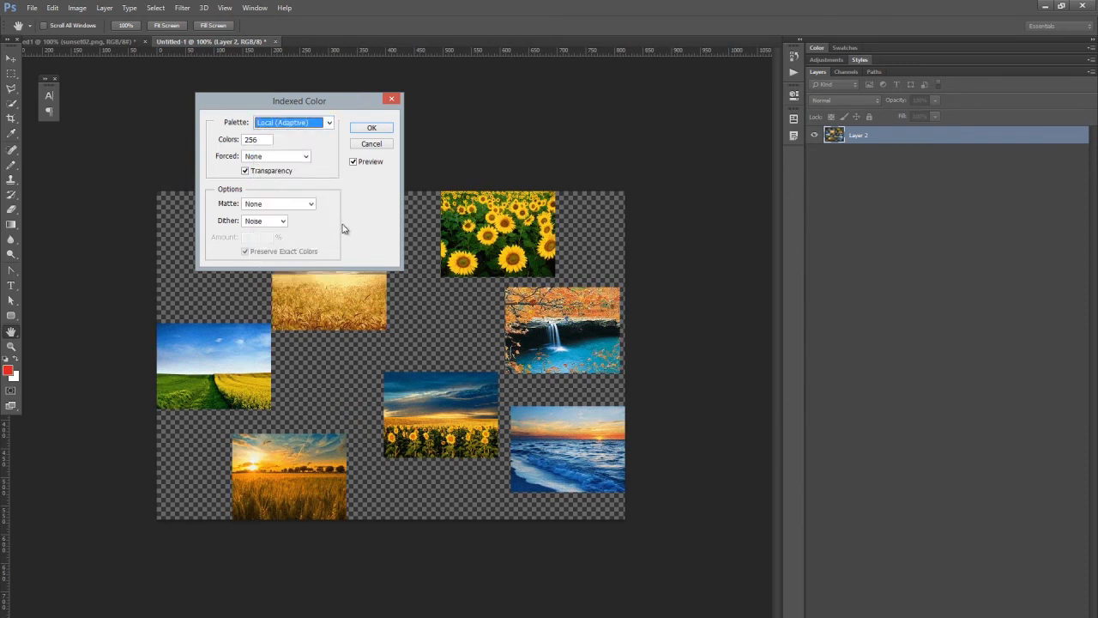
left_click(375, 130)
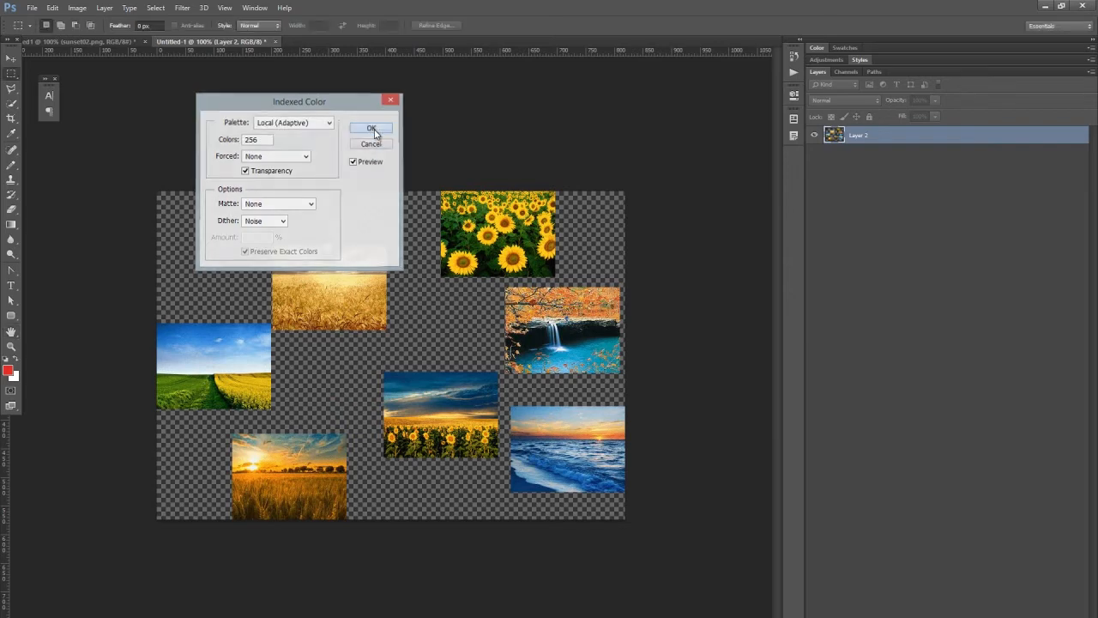
Step: Export the indexed document for web as a PNG-24 file named palgen_greenyellow.png in the theme_photos_assets folder
key("ctrl+alt+shift+s")
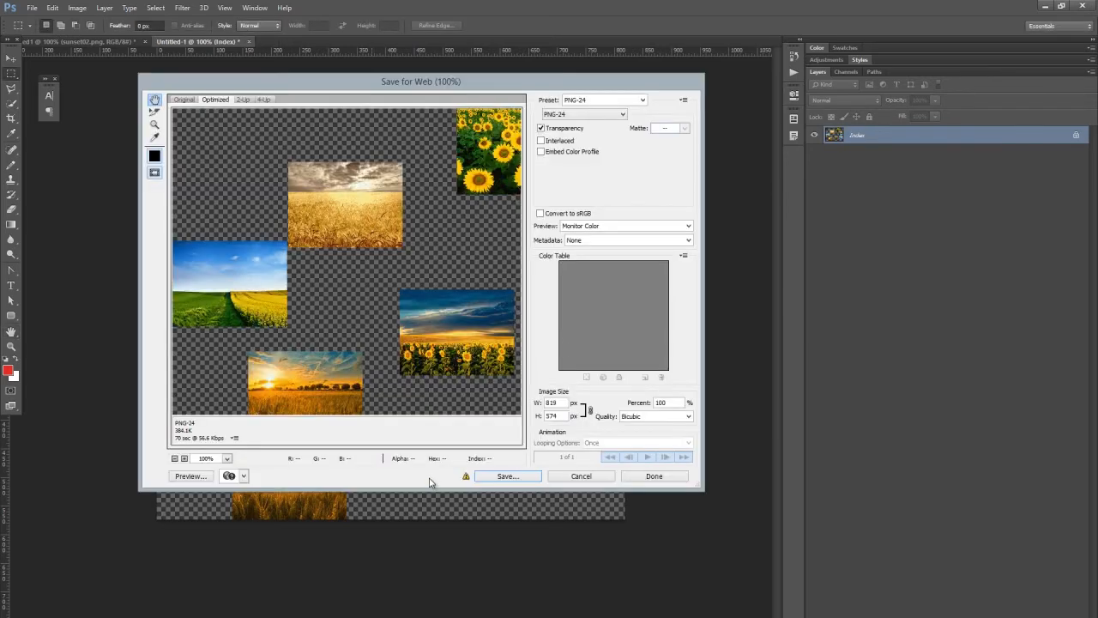
left_click(509, 475)
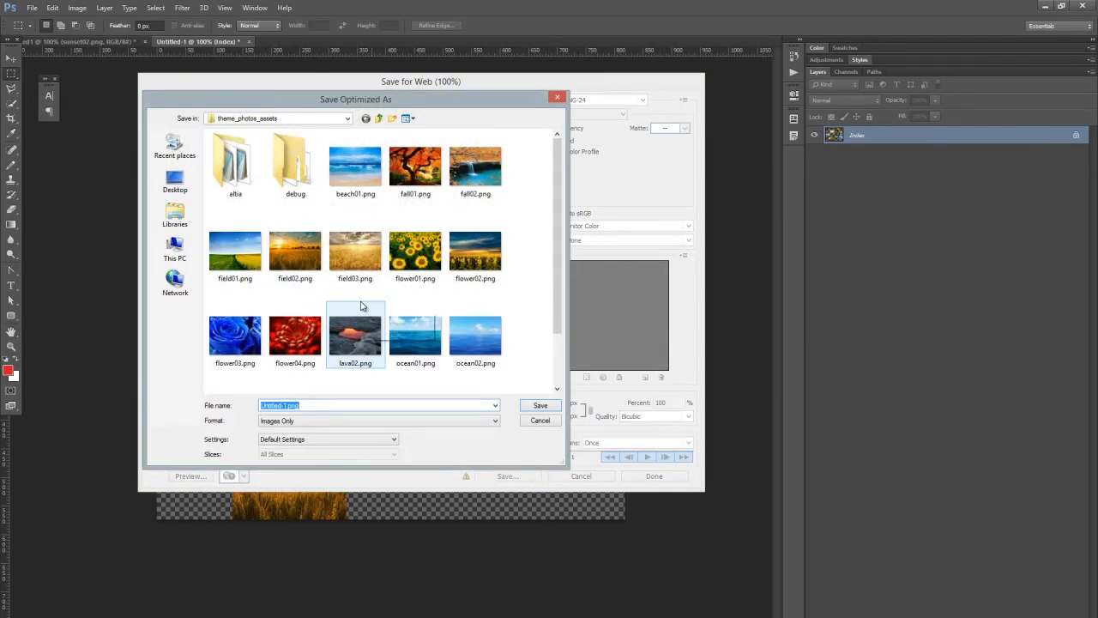
type("palgen")
key("Down")
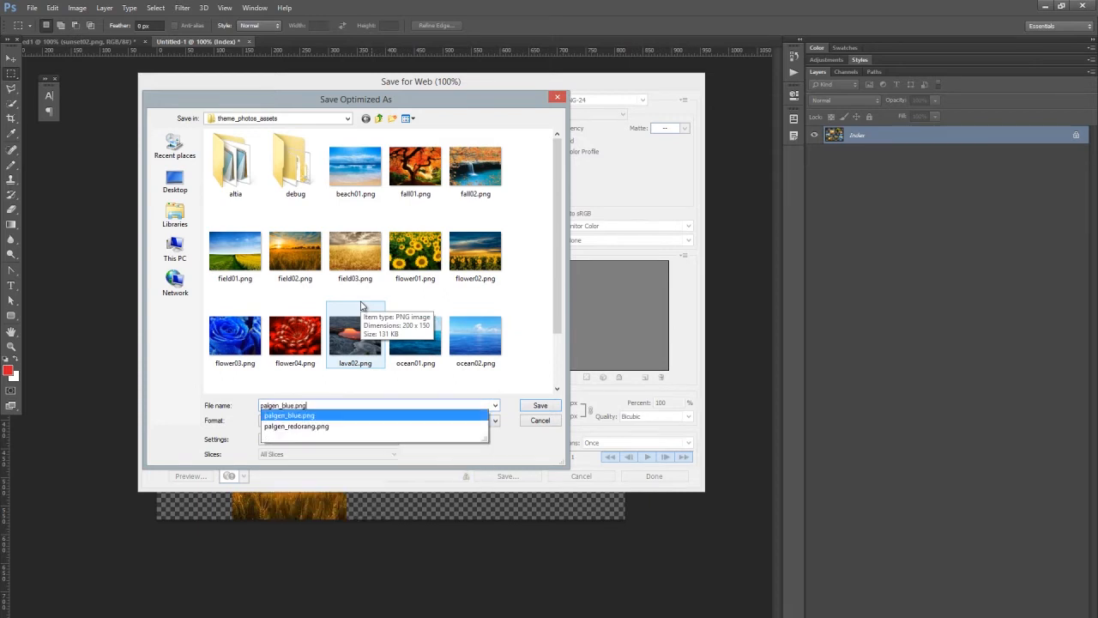
key("Down")
key("shift+End")
key("shift+Left")
key("shift+Left")
key("shift+Left")
key("shift+Left")
type("greenyellow")
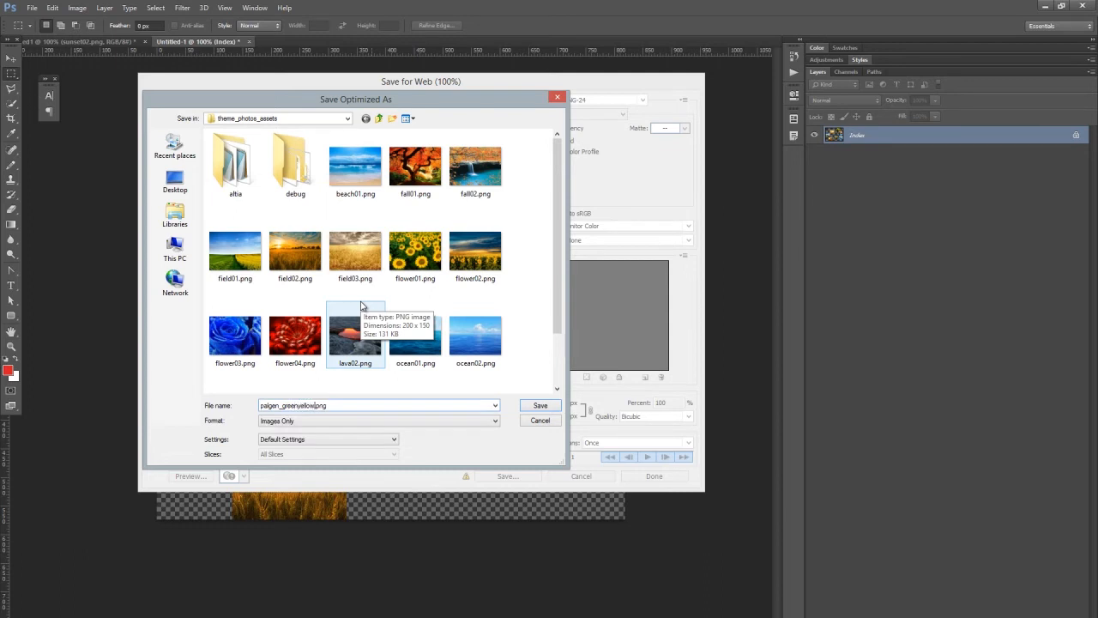
type("blue")
key("BackSpace")
key("Return")
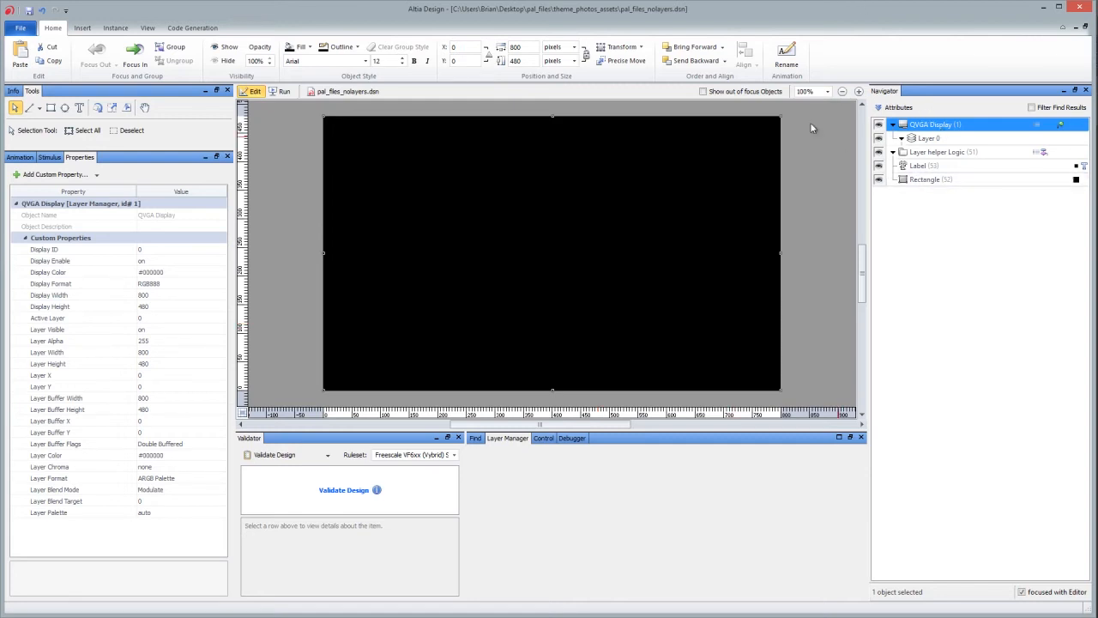
Step: Switch to Altia Design and examine the properties of the QVGA Display and its Layer 0
double_click(934, 139)
left_click(932, 125)
left_click(935, 127, "ctrl")
left_click(935, 127)
left_click(930, 139)
left_click(938, 126)
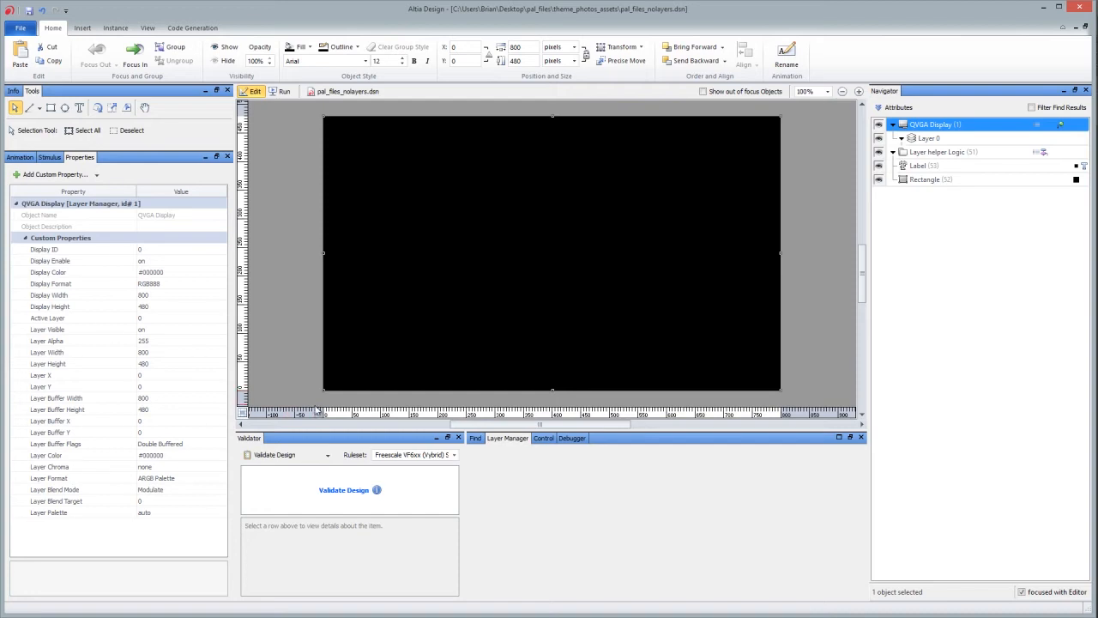
Step: Set the Validator ruleset to Generic Rule Specification and clear the selection
left_click(450, 456)
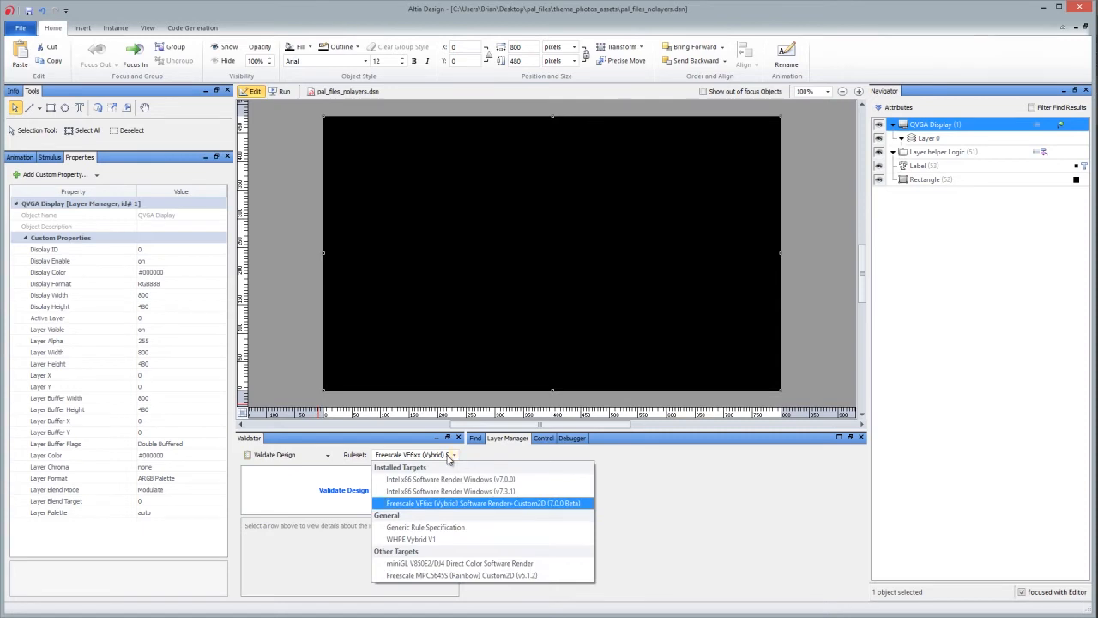
left_click(448, 526)
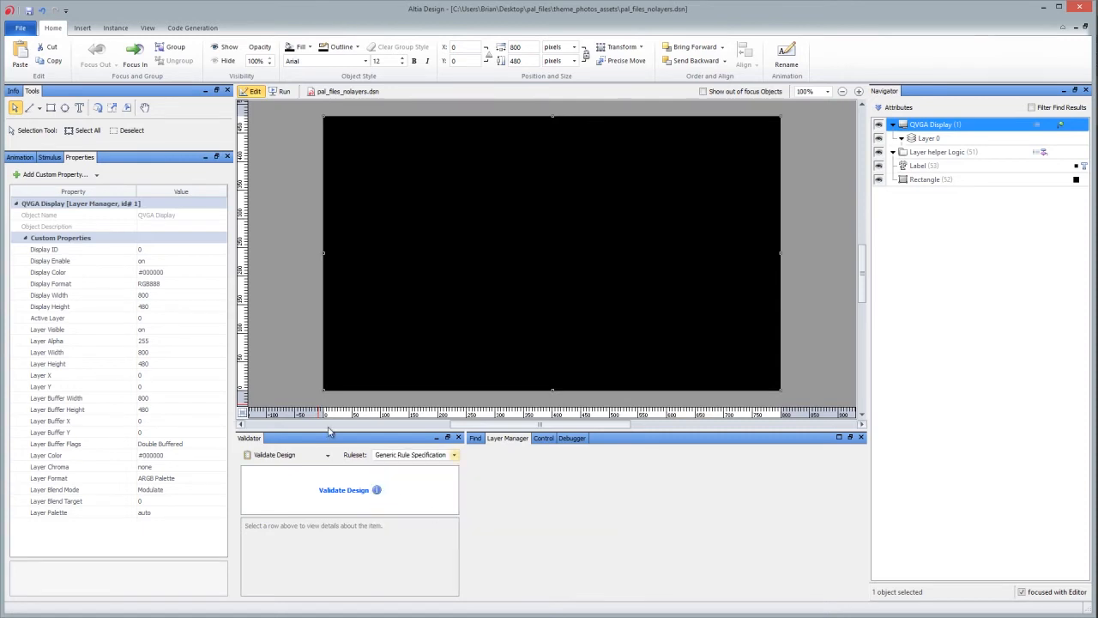
left_click(301, 354)
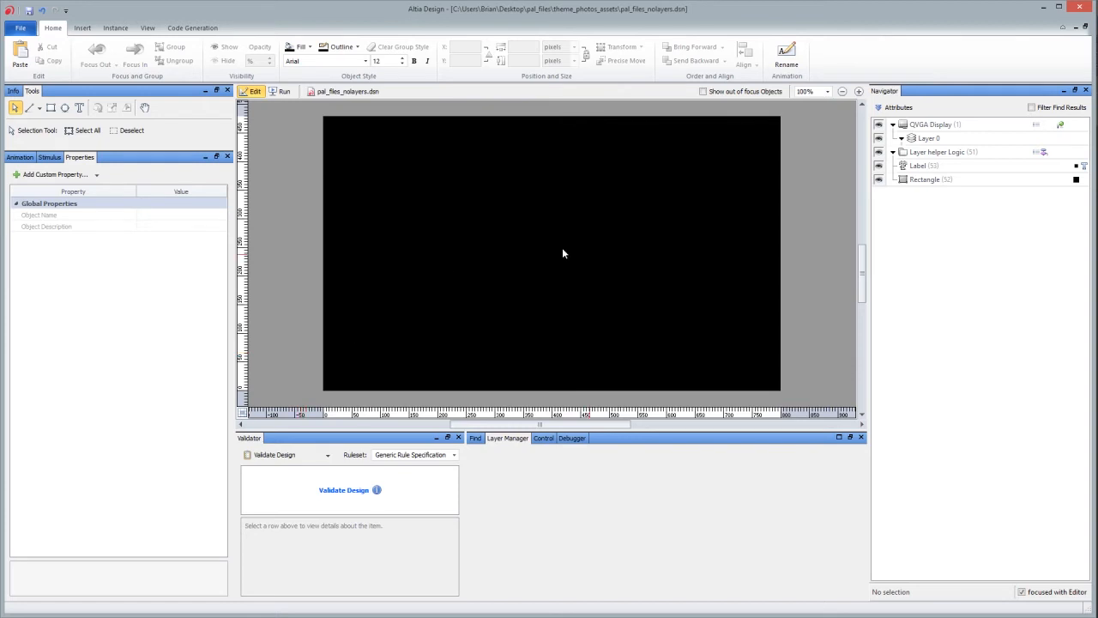
Step: Insert an Image Object on the black display area and set its image to palgen_blue.png
left_click(82, 27)
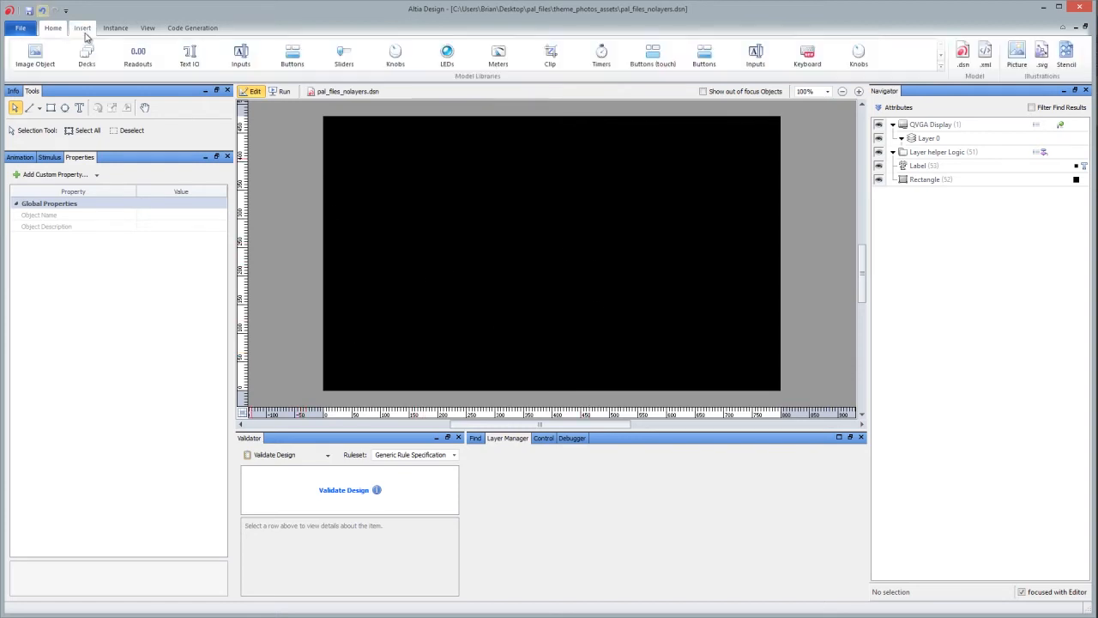
left_click(35, 55)
left_click_drag(184, 351, 467, 268)
left_click(710, 93)
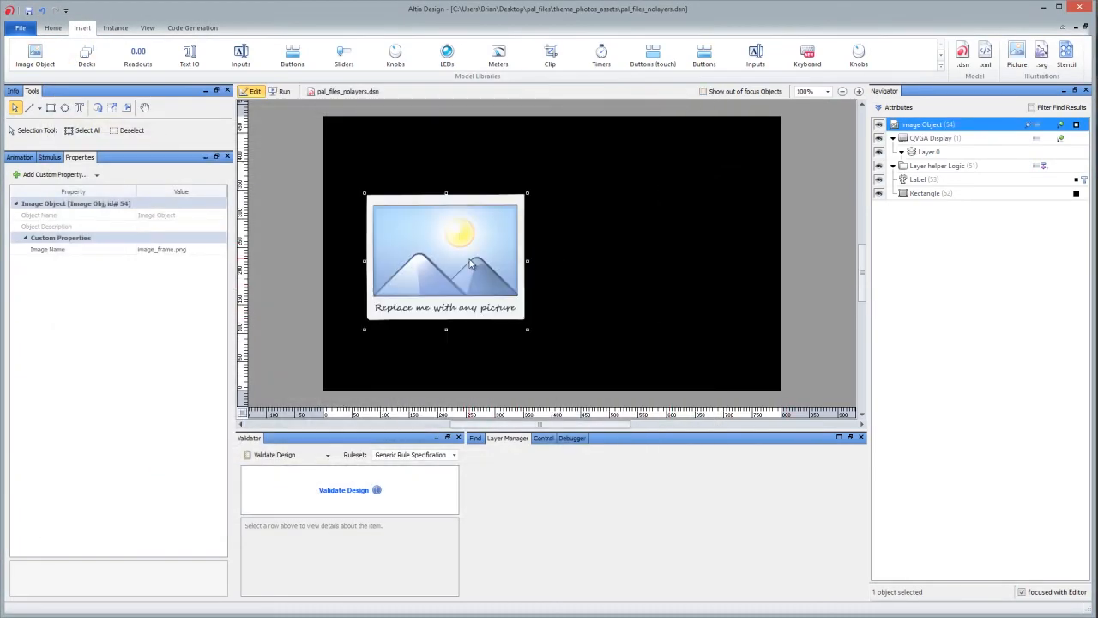
left_click(211, 248)
left_click(223, 251)
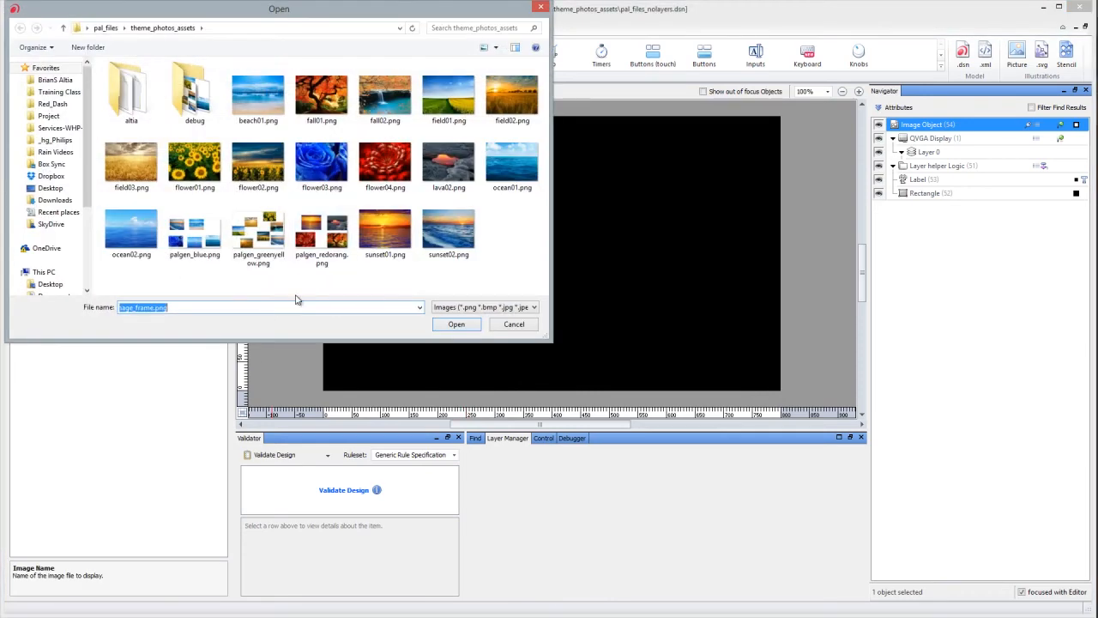
left_click(195, 230)
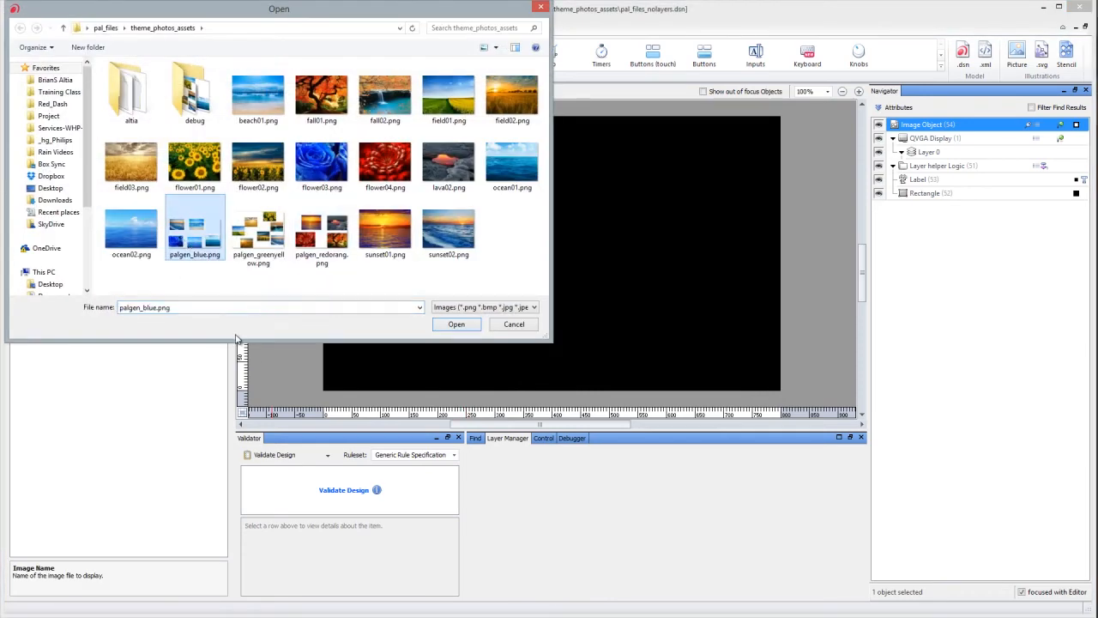
left_click(469, 328)
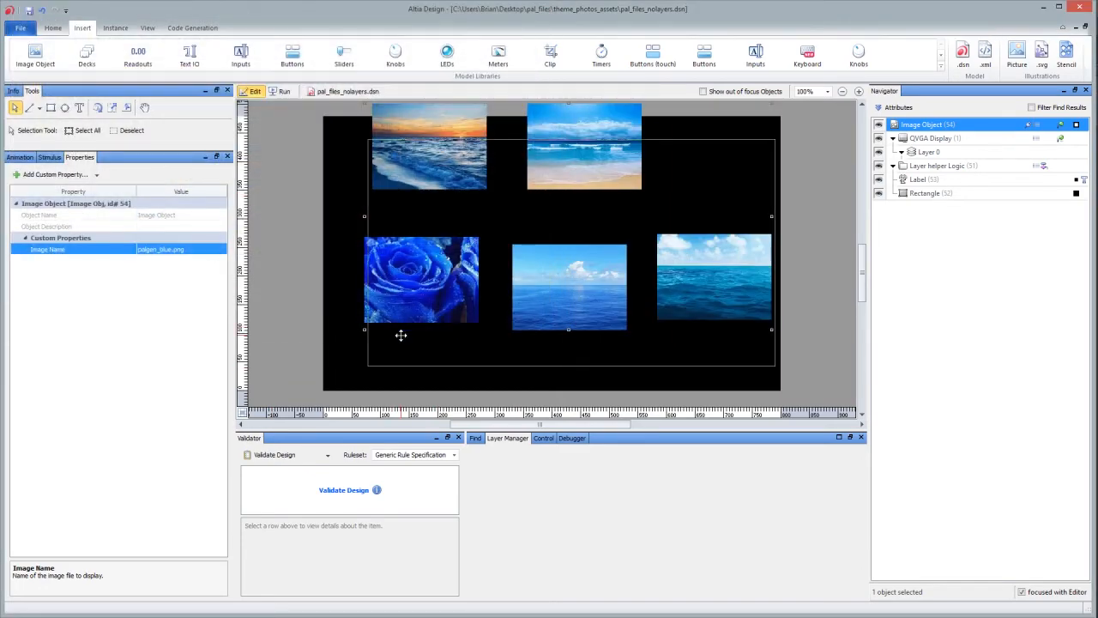
Step: Duplicate the blue image object and set the copy's image to palgen_greenyellow.png
key("ctrl+d")
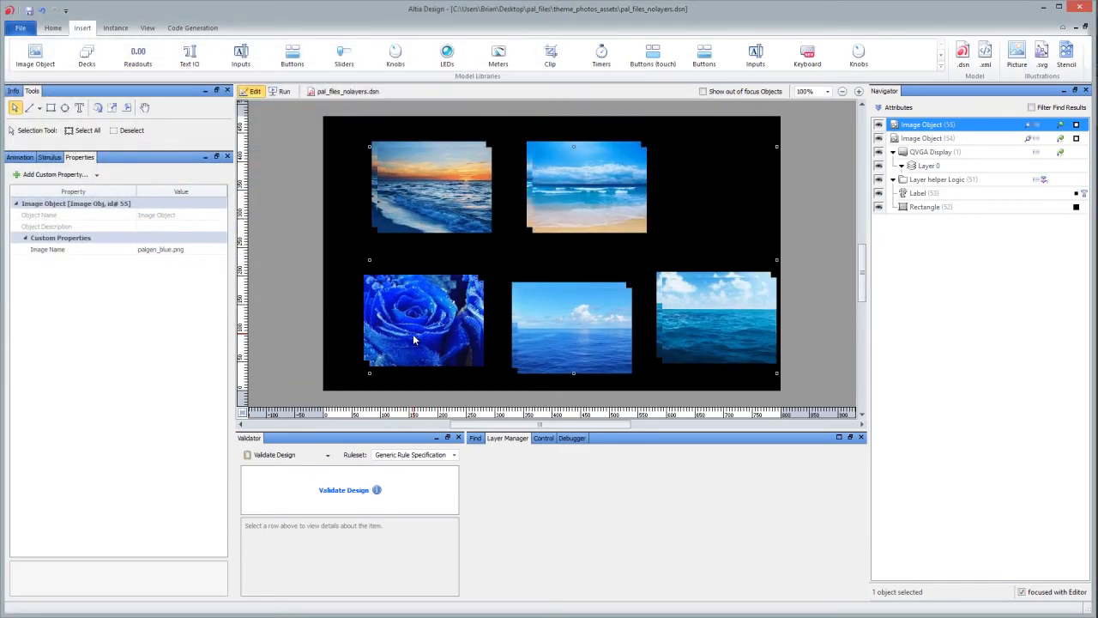
left_click(140, 249)
left_click(221, 249)
double_click(263, 226)
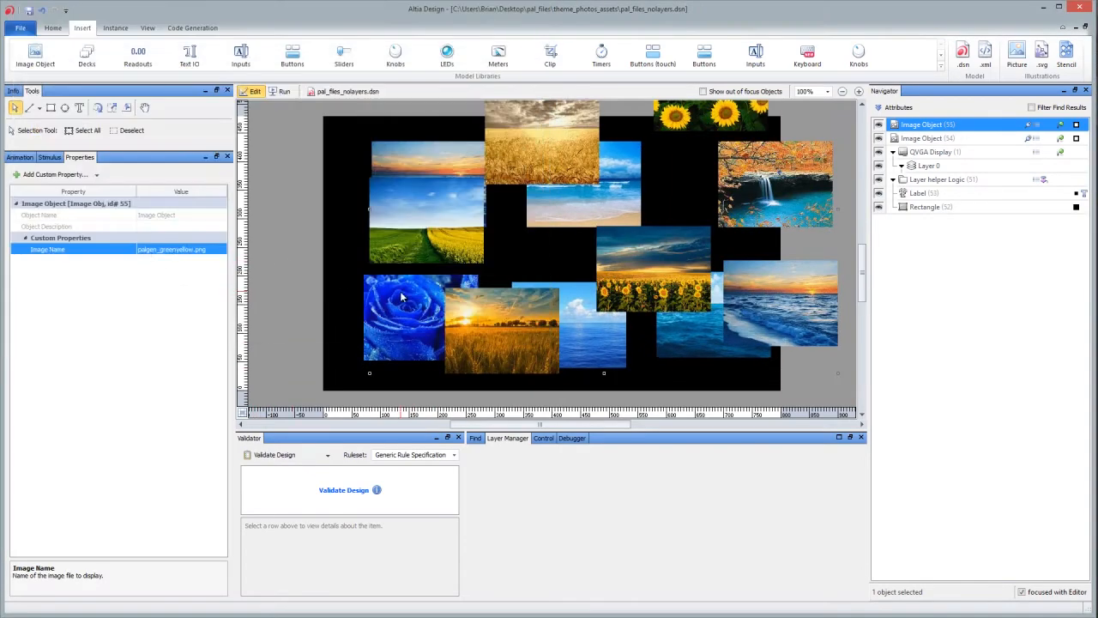
Step: Duplicate the green-yellow image object, set the copy's image to palgen_redorang.png and reposition it over the display
key("ctrl+d")
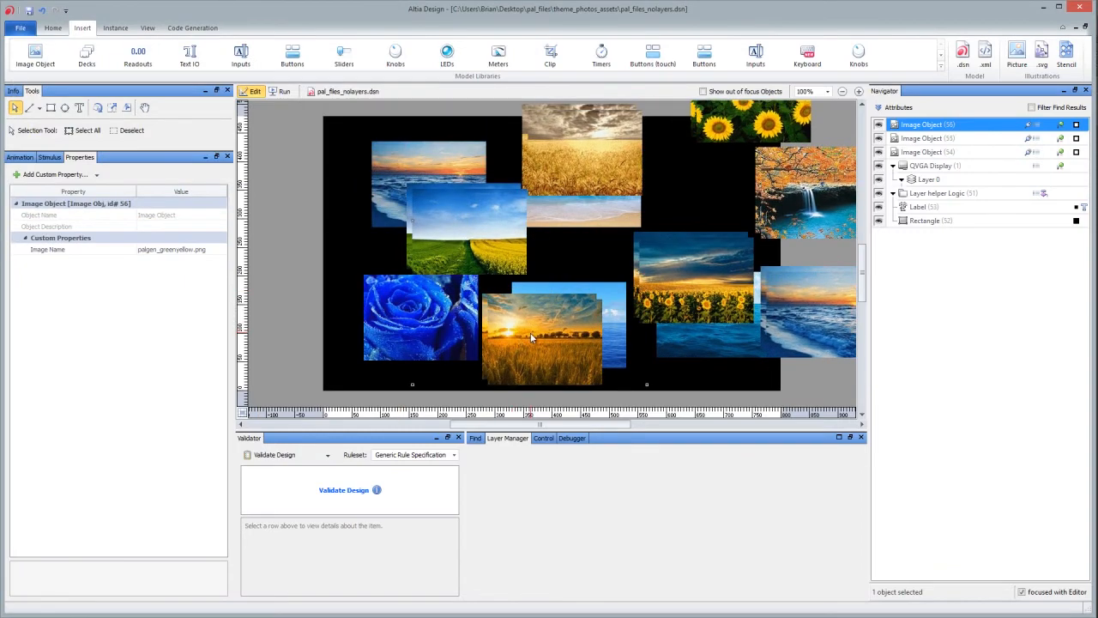
left_click(204, 249)
left_click(221, 249)
double_click(322, 241)
left_click_drag(447, 353, 456, 299)
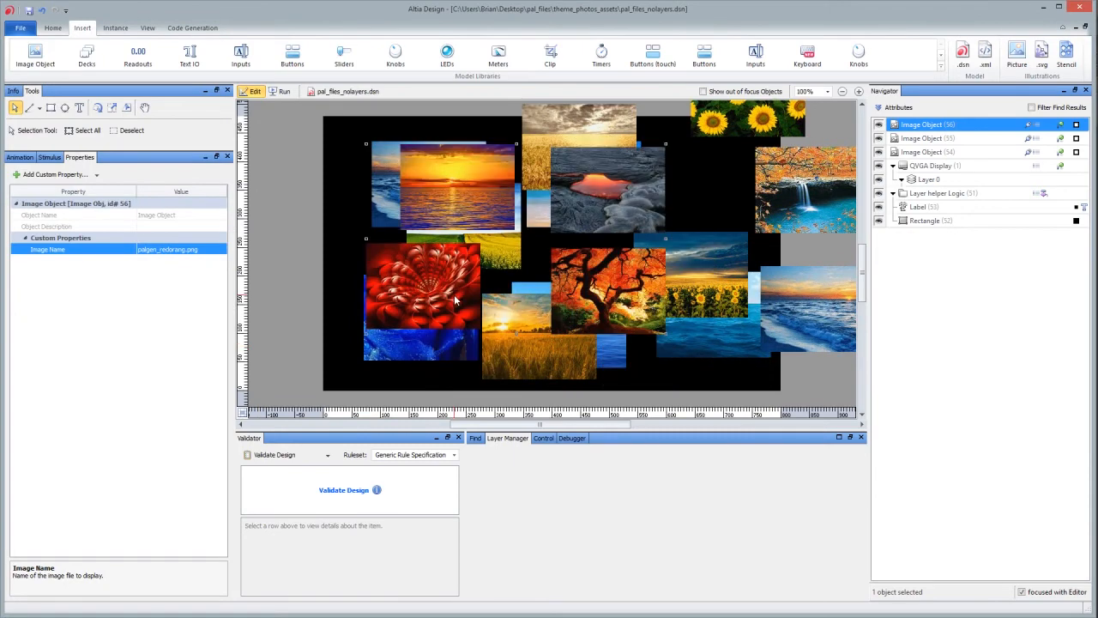
Step: Move the green-yellow image object further left and the red-orange one down and left over the black display area
left_click(682, 294)
left_click_drag(704, 280, 692, 290)
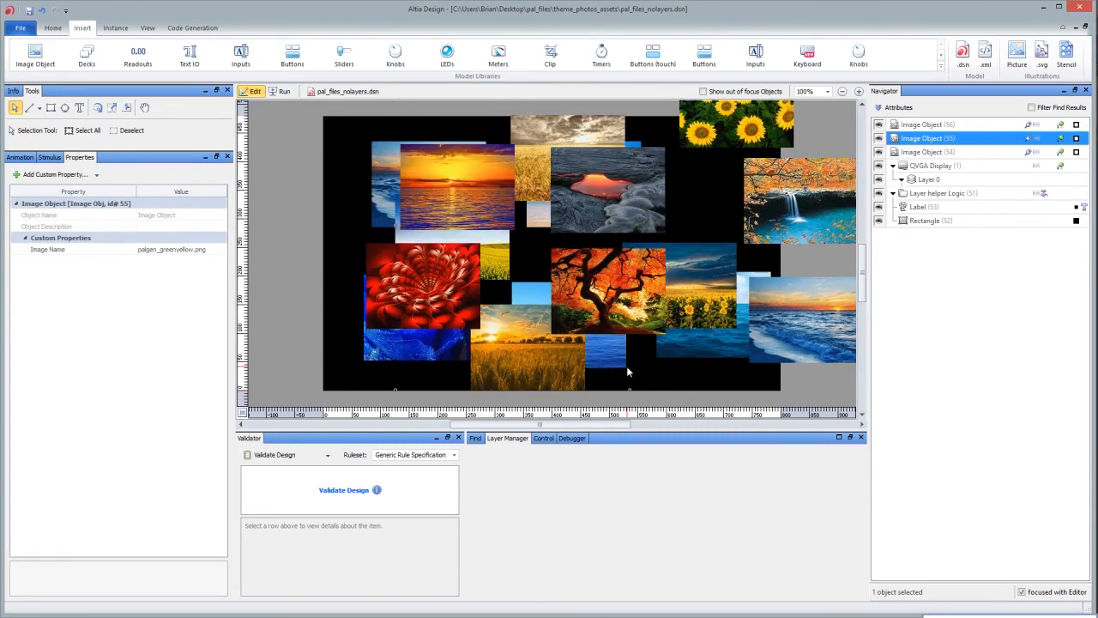
left_click(369, 357)
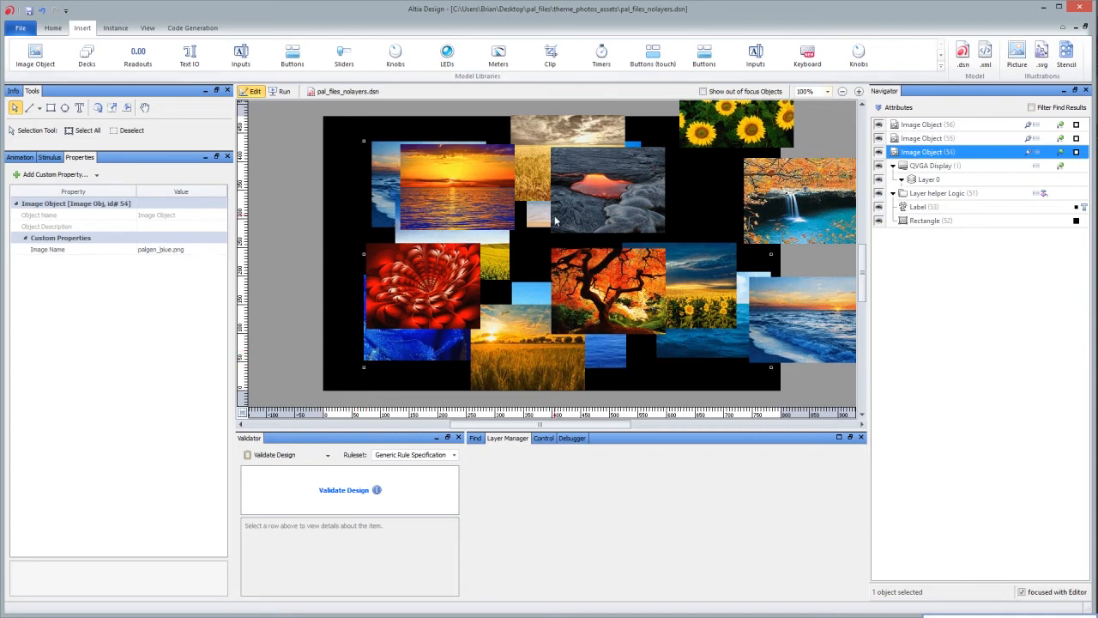
left_click(392, 321)
left_click_drag(410, 303, 378, 353)
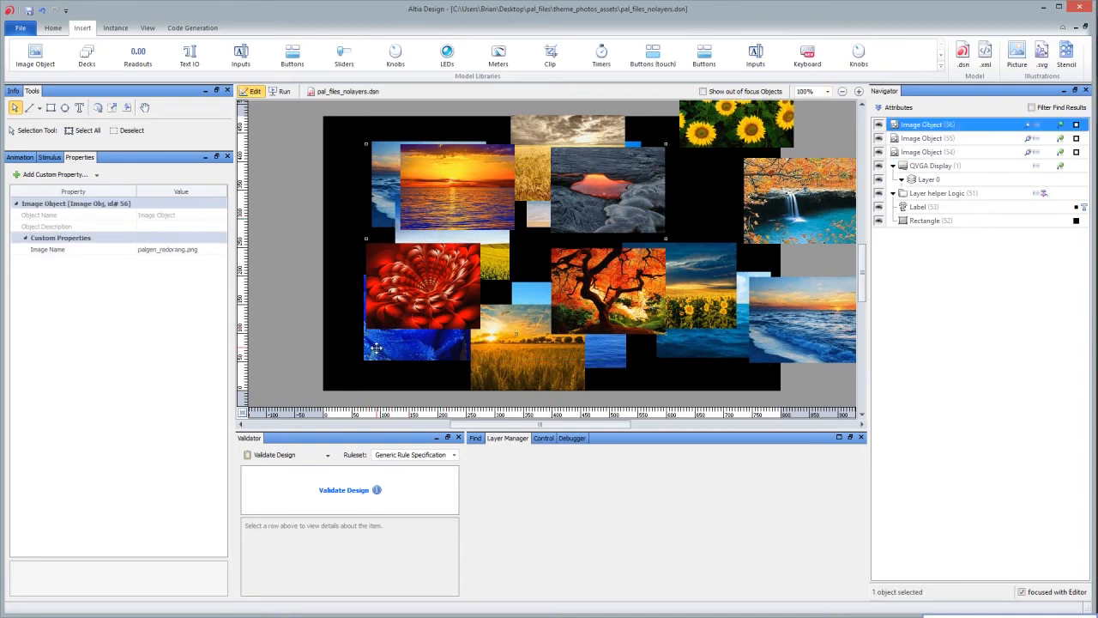
left_click_drag(734, 144, 671, 124)
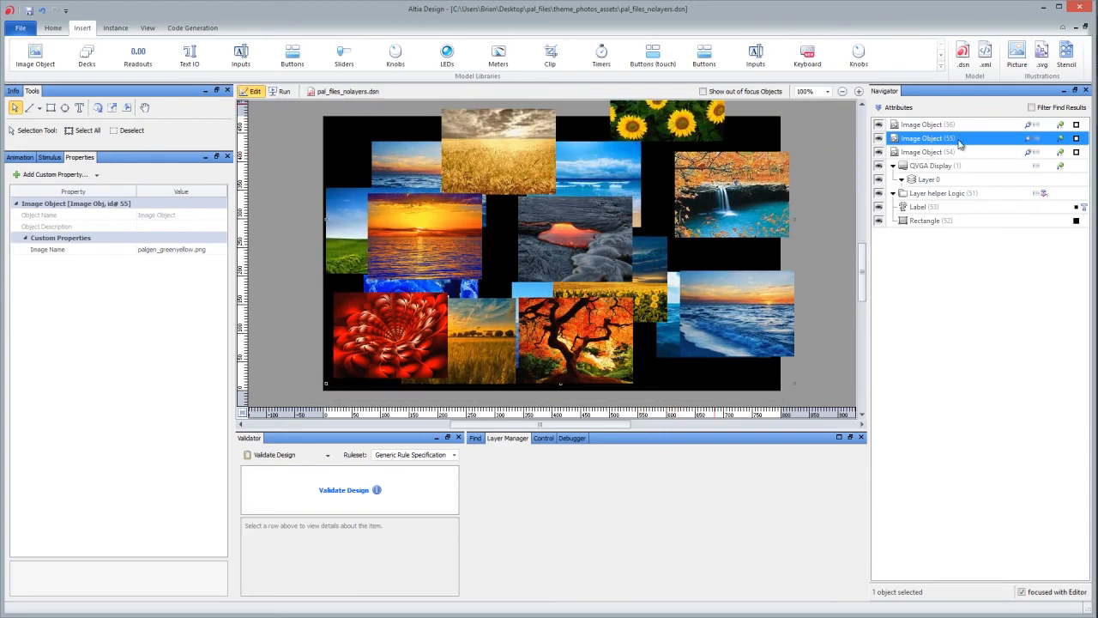
Step: Put the blue image object in Layer 0, the green-yellow one in a new Layer 1 and the red-orange one in a new Layer 2
left_click(924, 153)
mouse_move(923, 155)
left_mouse_down()
mouse_move(927, 177)
mouse_move(931, 140)
left_mouse_up()
left_click(924, 139)
left_click(924, 125)
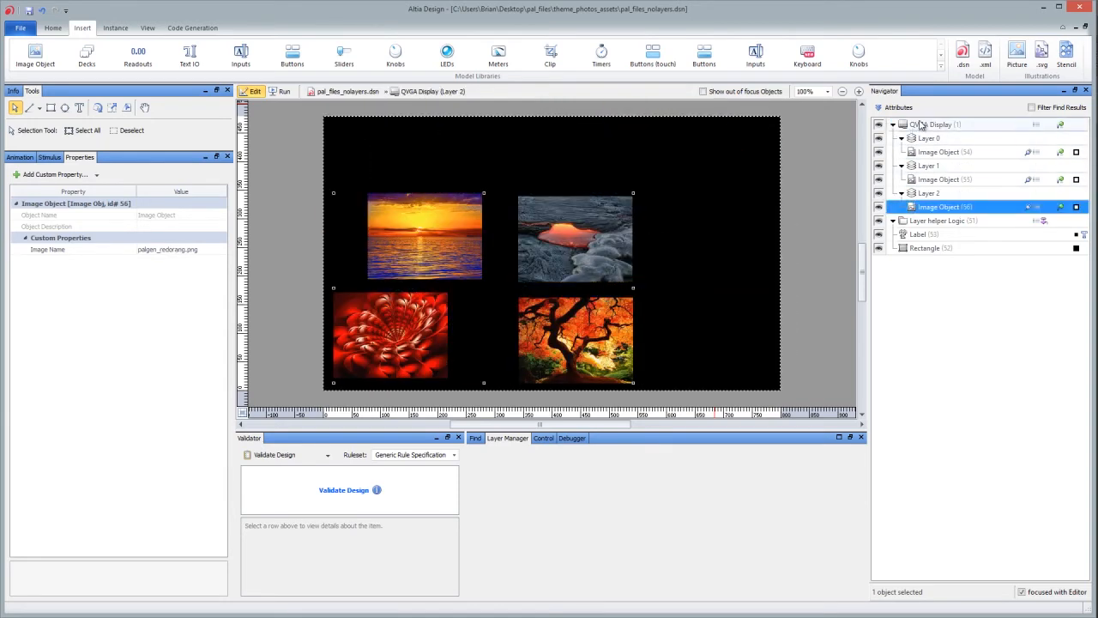
left_click(931, 125)
left_click(279, 209)
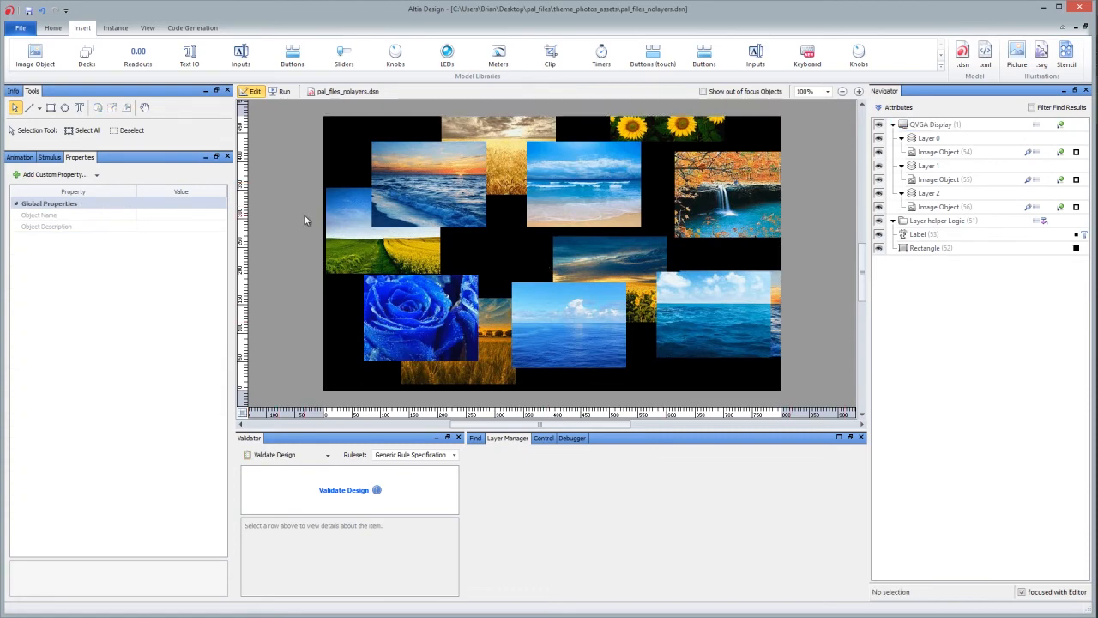
Step: Try to generate source code for the Freescale MPC5645S (Rainbow) Custom2D (v5.1.1) target and close the output
left_click(180, 28)
left_click(45, 54)
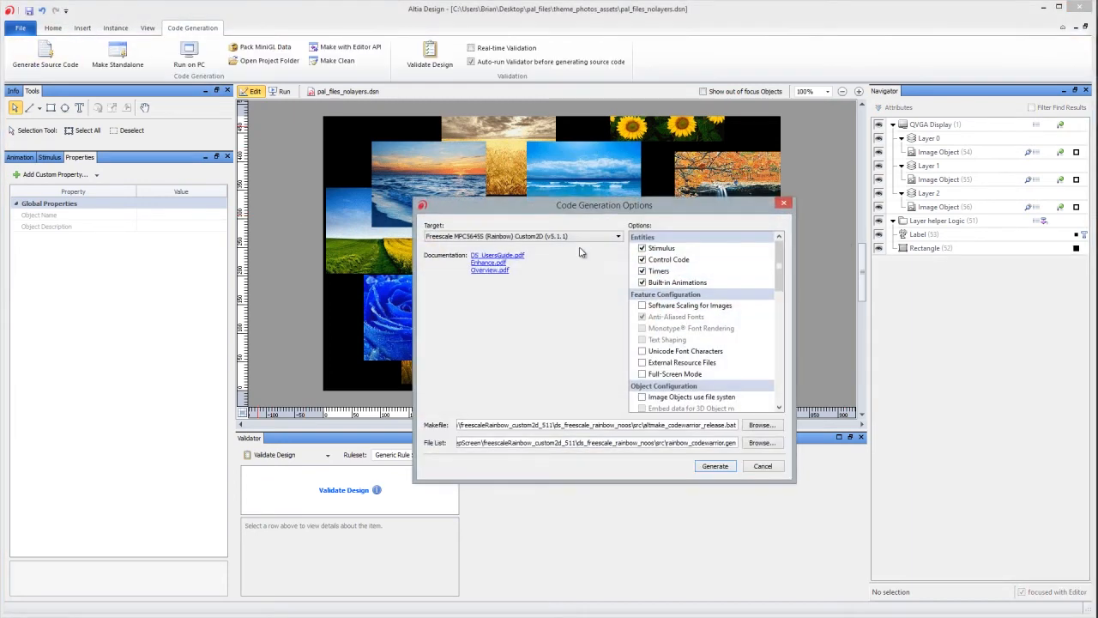
left_click(713, 467)
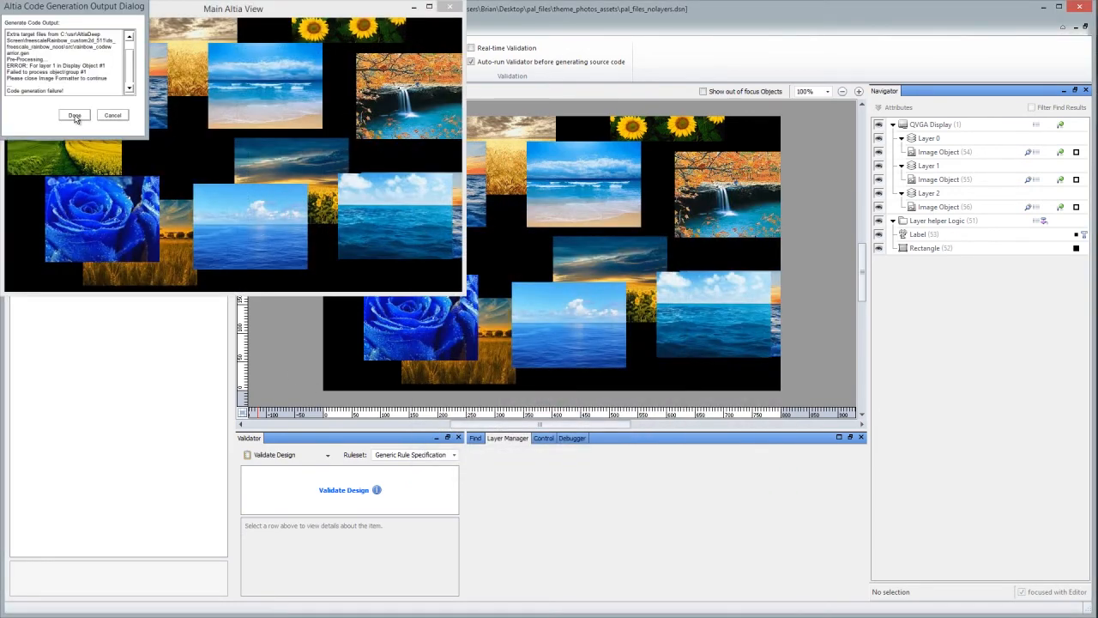
left_click(75, 117)
left_click(614, 322)
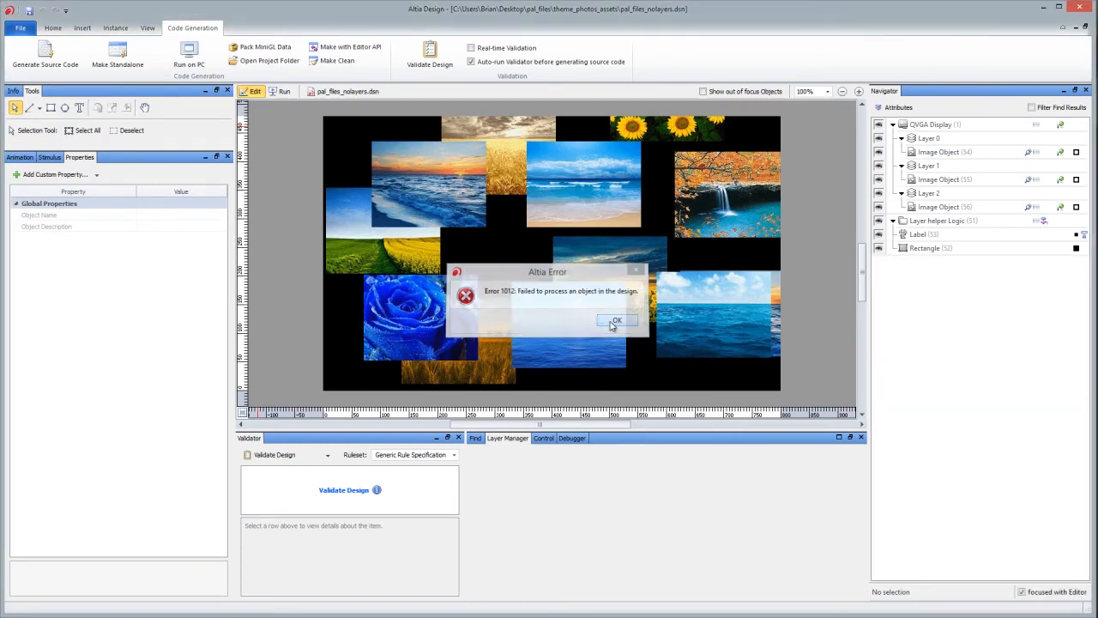
Step: Validate the design with the WHPE Vybrid V1 ruleset and dock the Validator beside the Properties
left_click(401, 461)
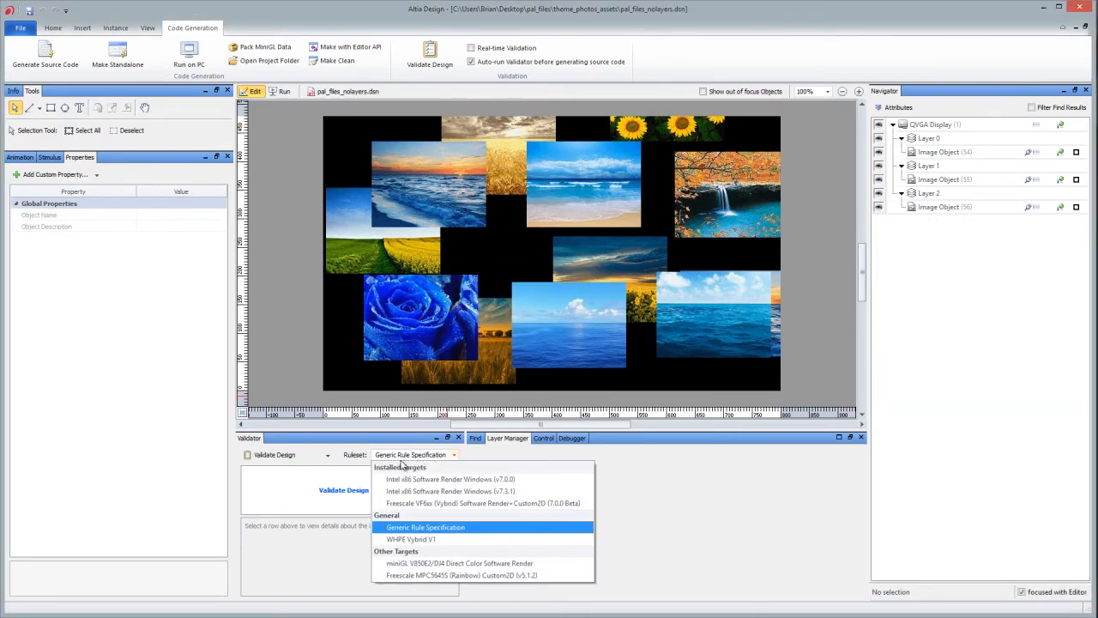
left_click(404, 532)
left_click(267, 458)
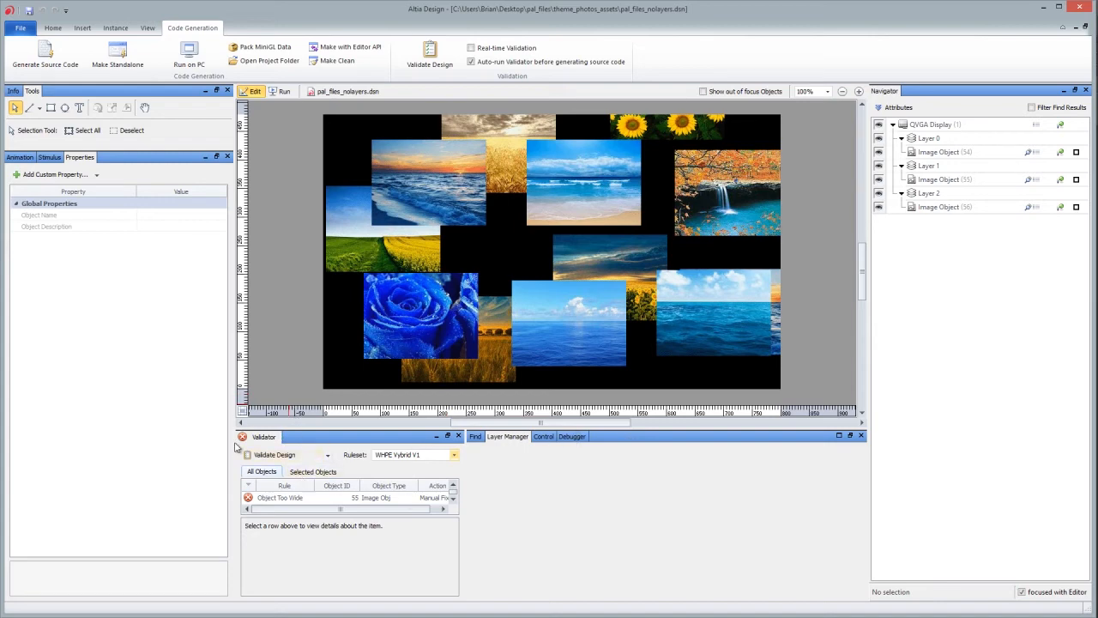
left_click_drag(261, 442, 97, 309)
Step: Examine the error details the Validator gives for the green-yellow and red-orange image objects
left_click(58, 219)
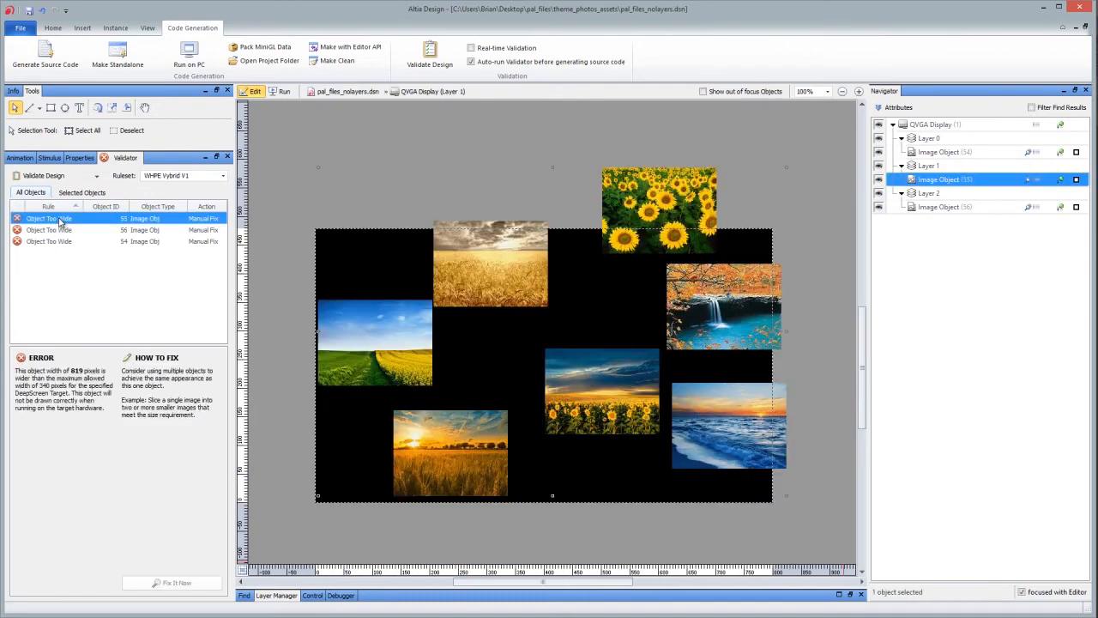
left_click(66, 230)
left_click(68, 220)
Step: Open the QVGA Display's layer list in the Layer Manager and set the width of Layer 0 to 1200
left_click(968, 152)
left_click(959, 126)
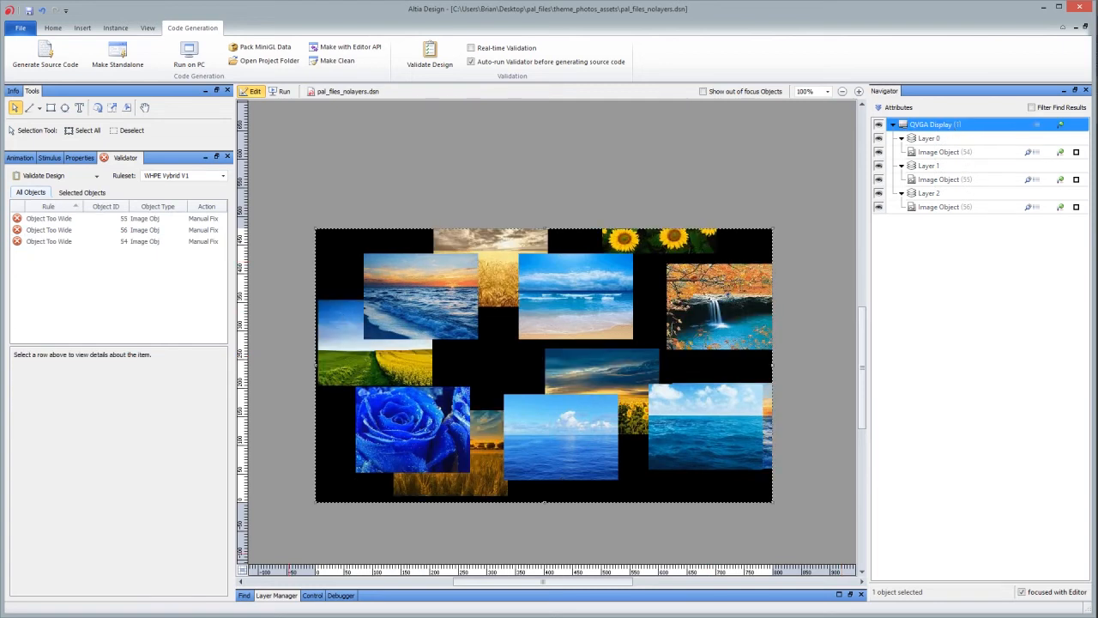
left_click(295, 597)
left_click_drag(569, 573, 843, 581)
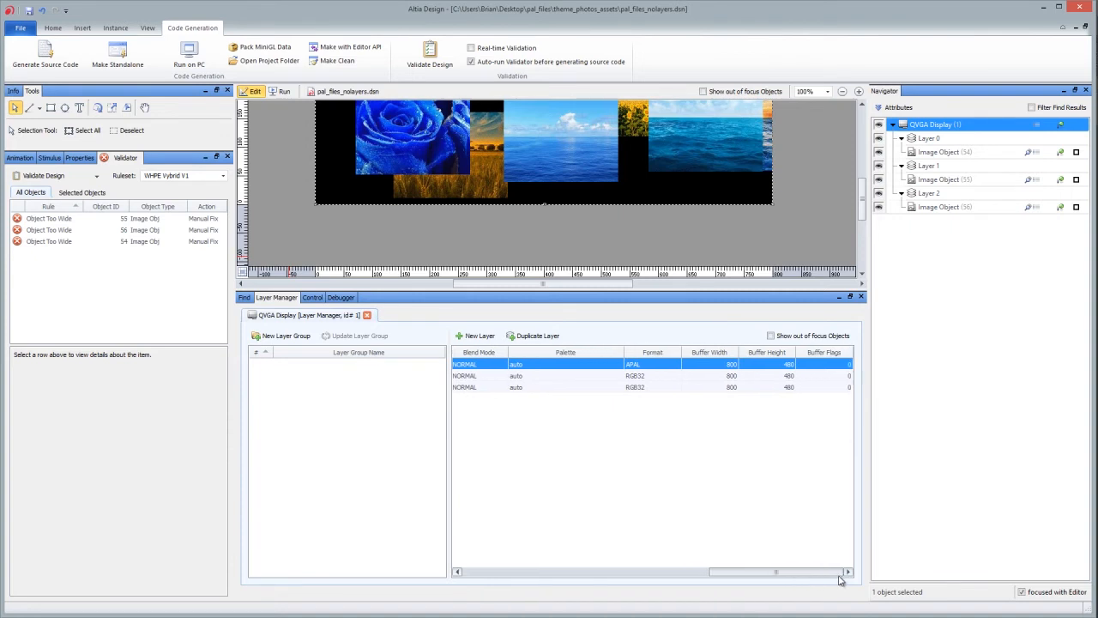
left_click_drag(841, 580, 615, 562)
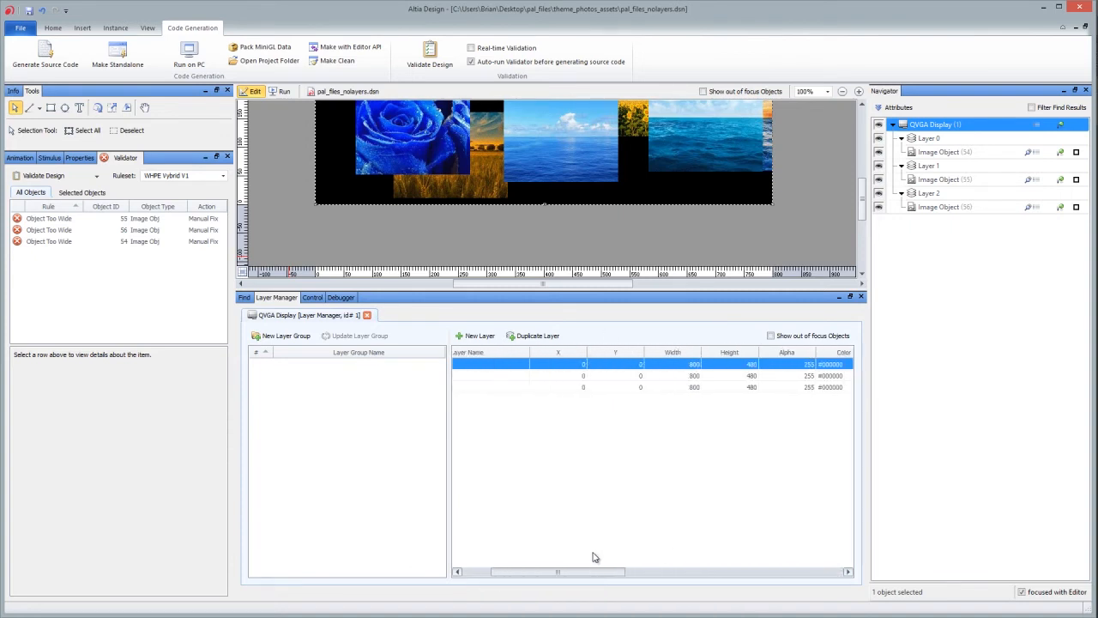
left_click(629, 365)
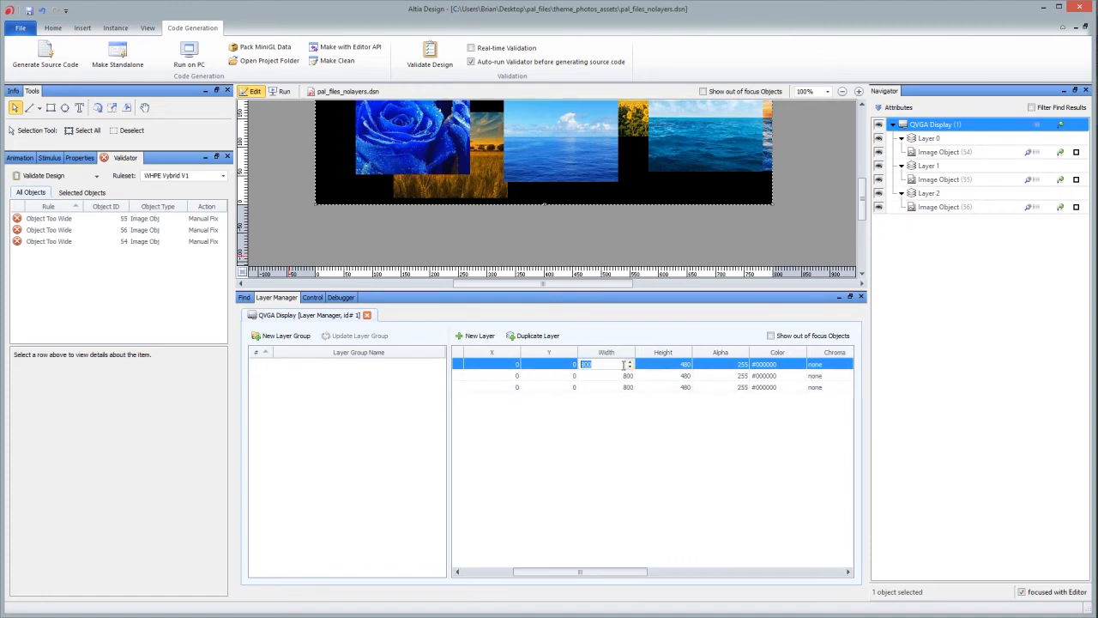
type("1200")
key("Return")
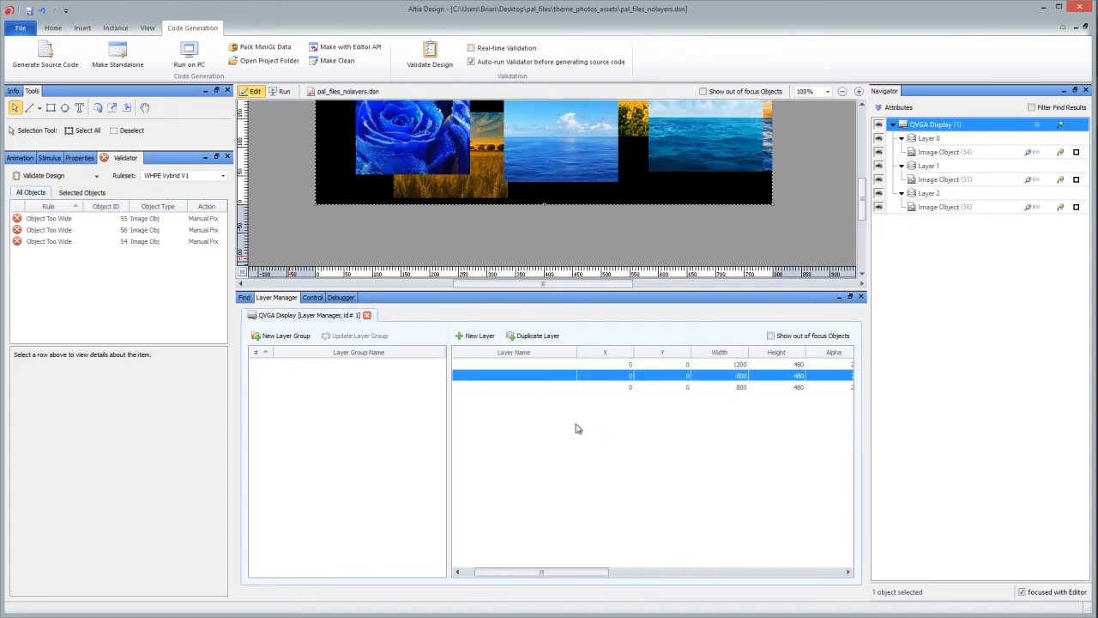
Step: Set the height of Layer 0 to 1200
mouse_move(576, 573)
left_mouse_down()
mouse_move(510, 572)
mouse_move(585, 574)
left_mouse_up()
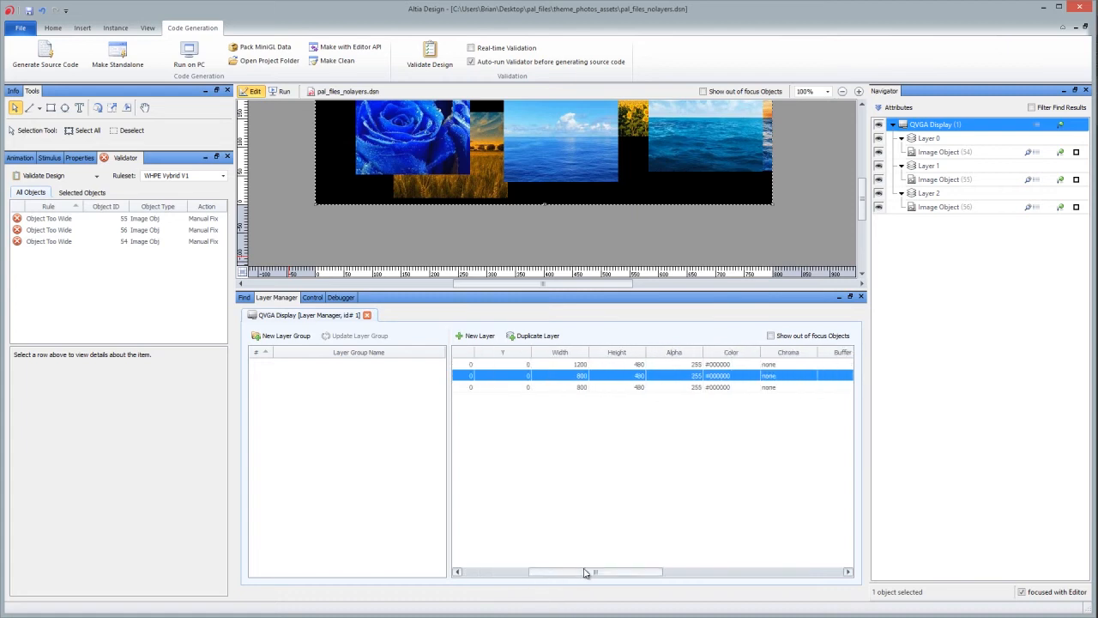
left_click(625, 363)
left_click(625, 364)
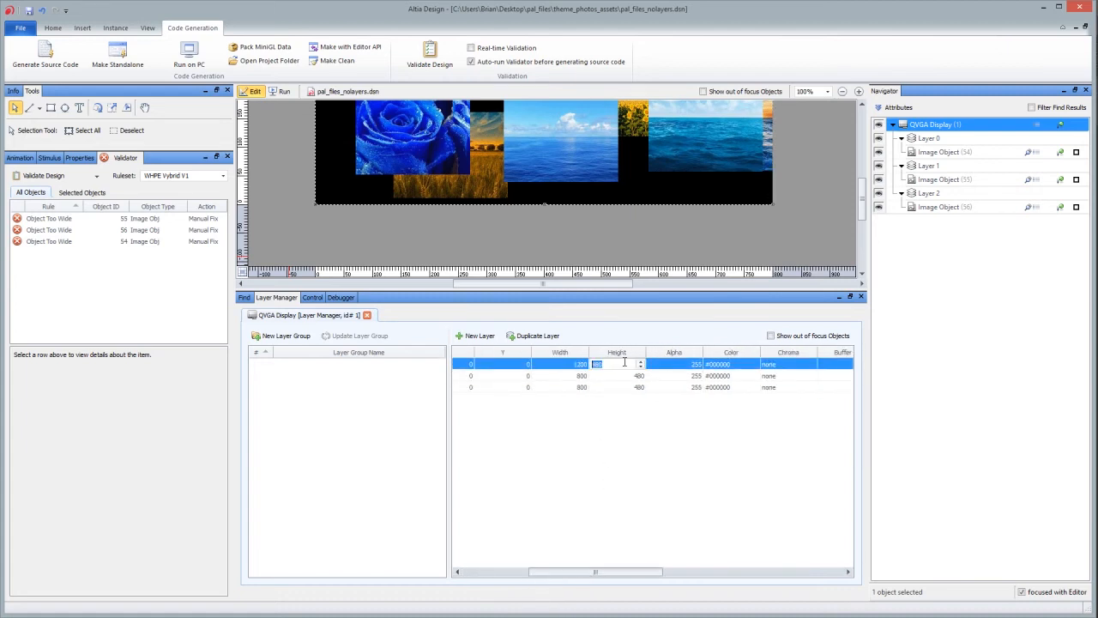
type("122")
type("0")
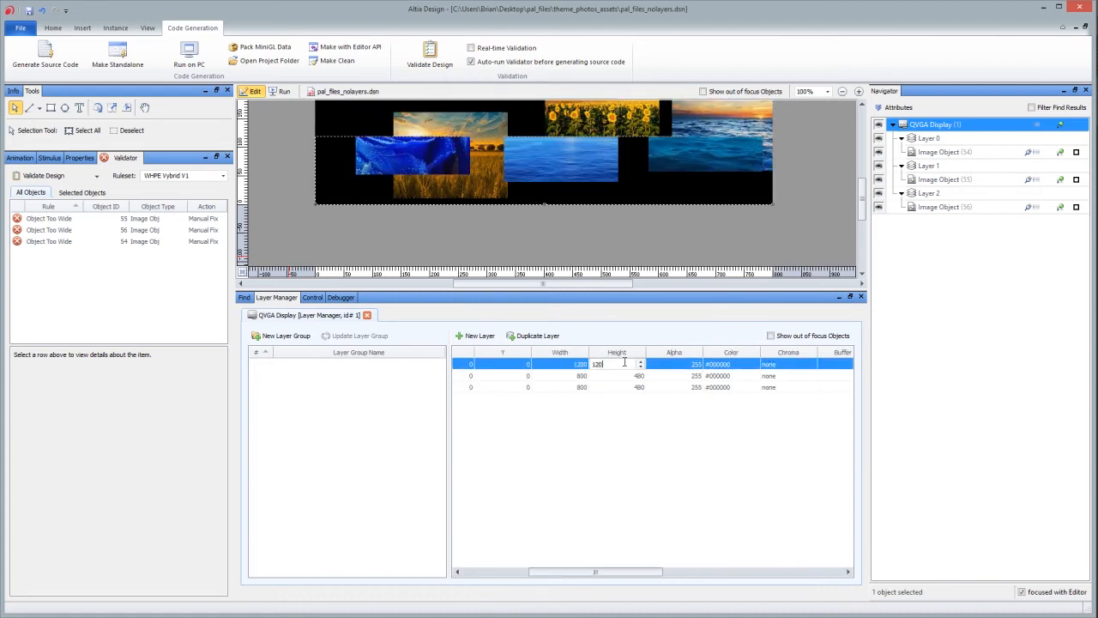
key("Return")
Step: Set the QVGA Display's Display Width and Display Height properties to 1200
left_click(79, 158)
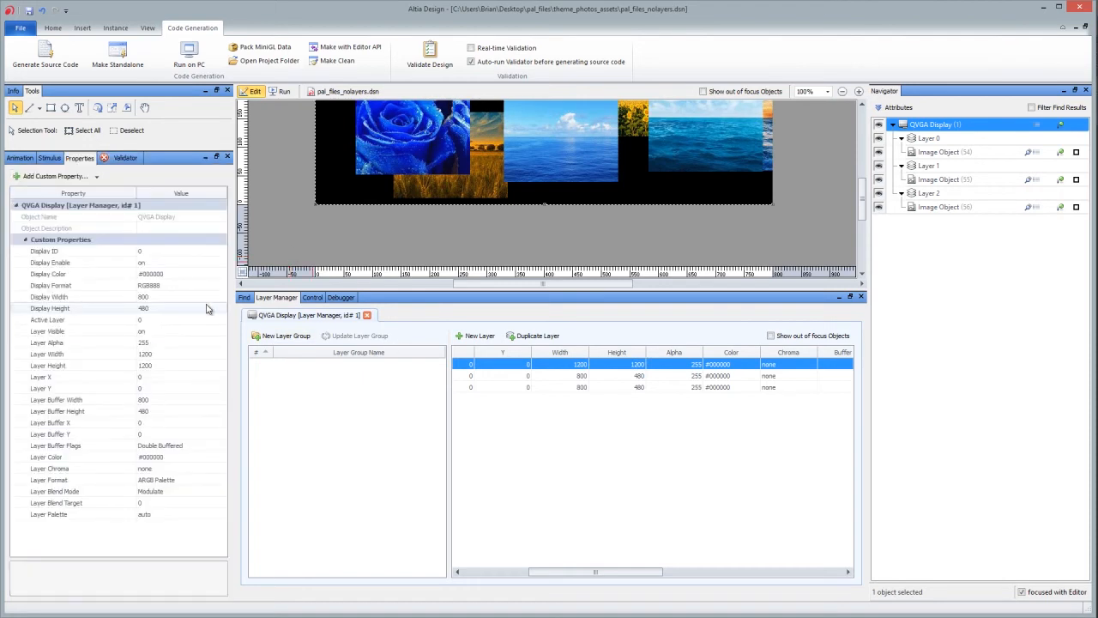
left_click(177, 298)
type("1200")
left_click(170, 307)
type("1200")
key("Return")
Step: Set the width of Layer 1 and Layer 2 to 1200
left_click(580, 377)
left_click(580, 378)
type("1200")
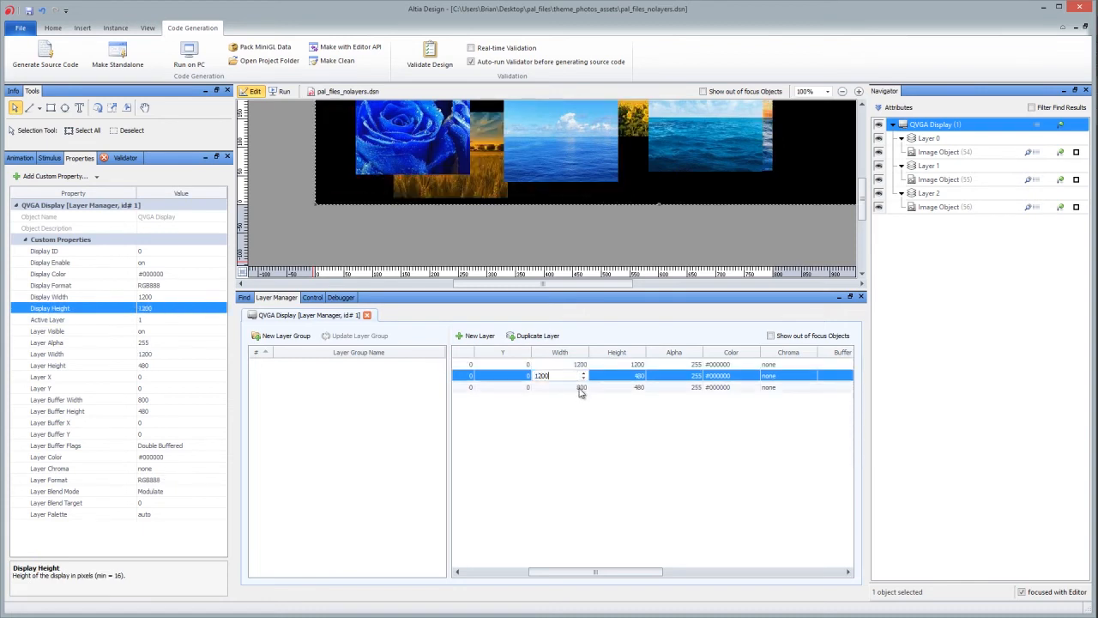
left_click(581, 387)
left_click(581, 388)
type("1200")
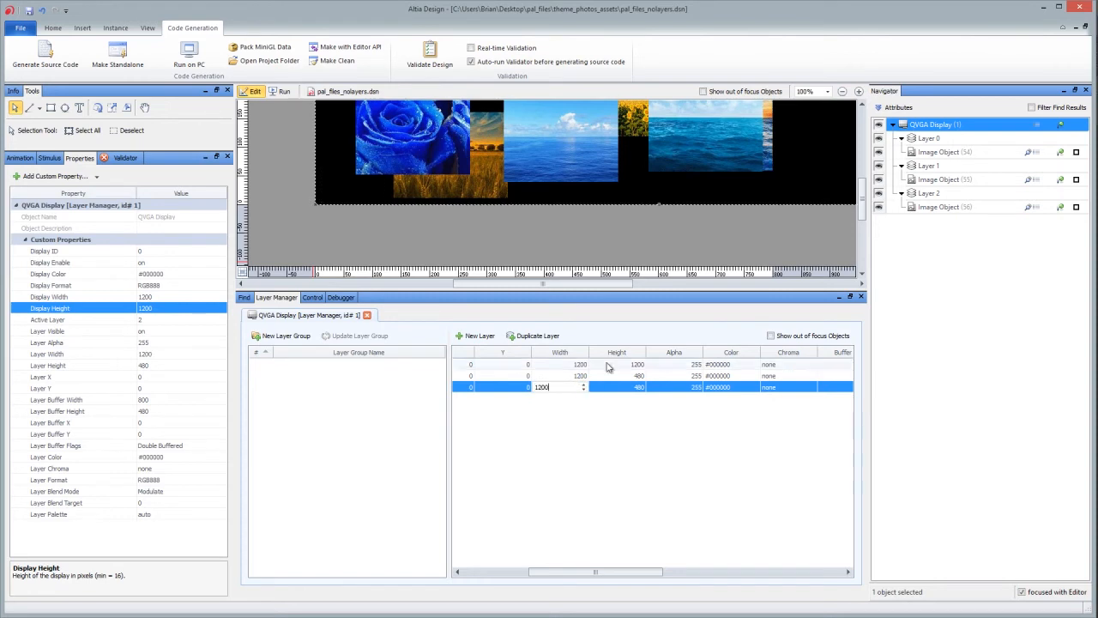
Step: Set the height of Layer 1 and Layer 2 to 1200
left_click(641, 377)
left_click(641, 377)
type("1200")
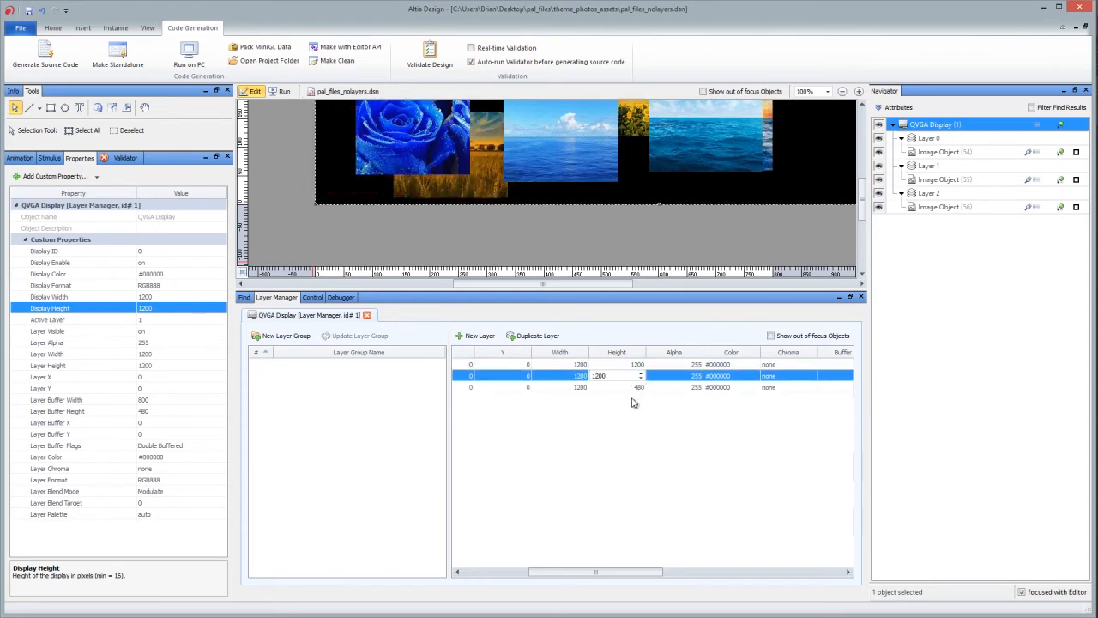
left_click(641, 388)
left_click(640, 388)
type("1200")
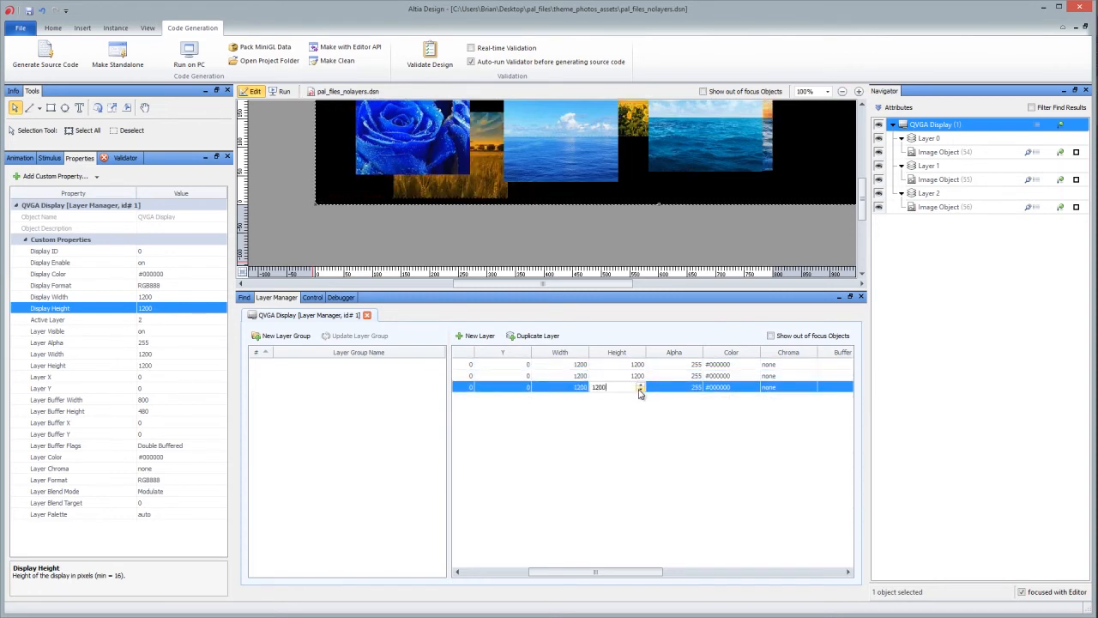
key("Return")
Step: Set the buffer width of all three layers to 1200
left_click_drag(613, 572, 794, 542)
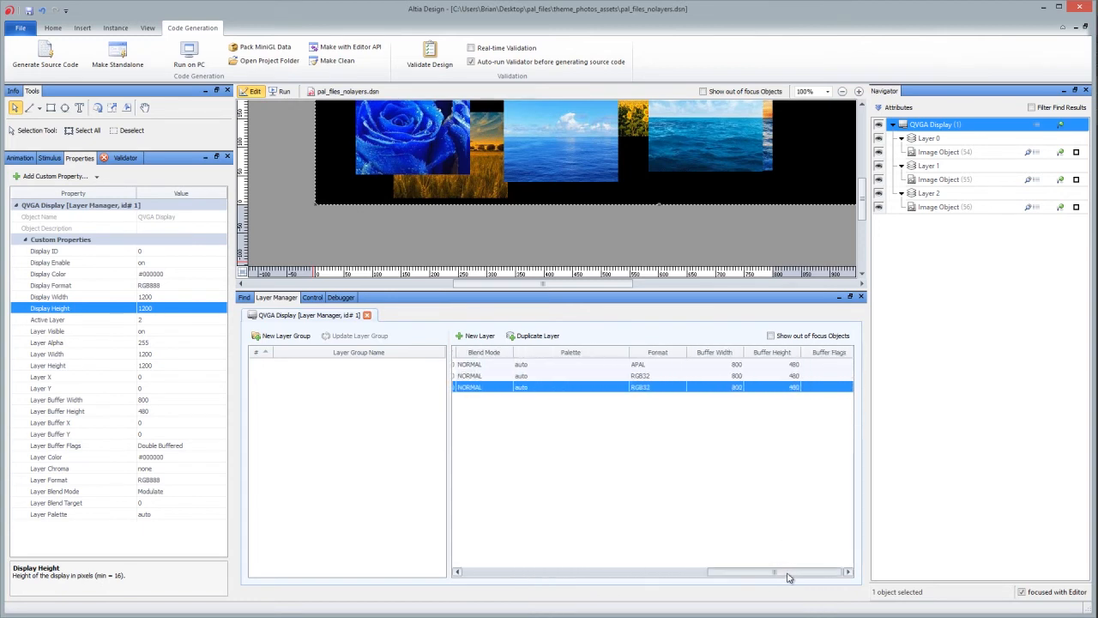
left_click(727, 364)
left_click(727, 364)
type("1200")
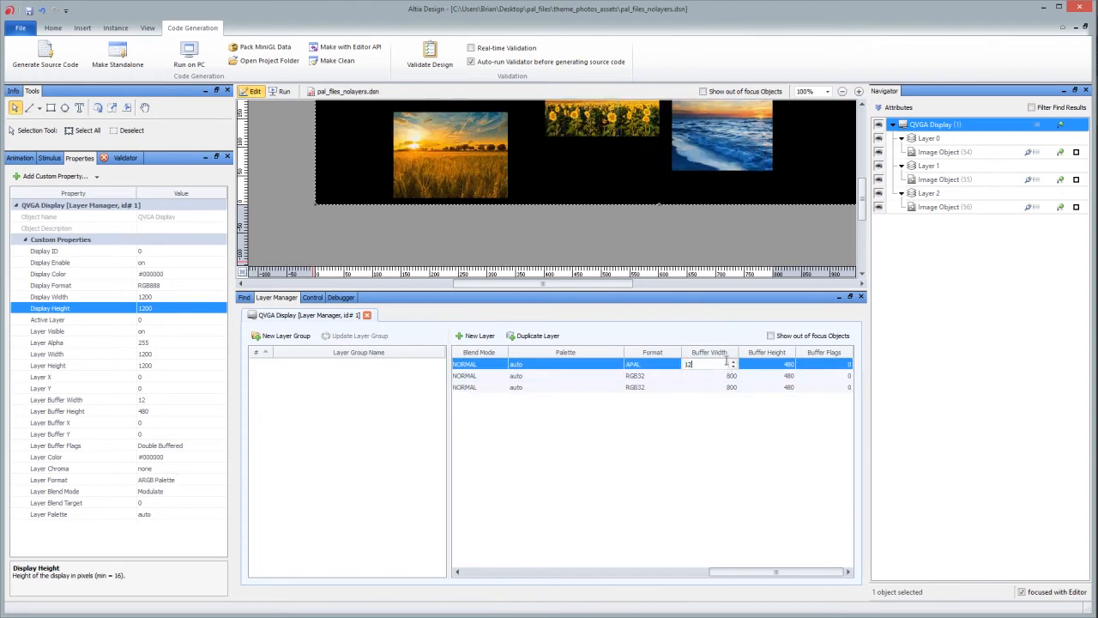
left_click(729, 378)
left_click(728, 379)
type("1200")
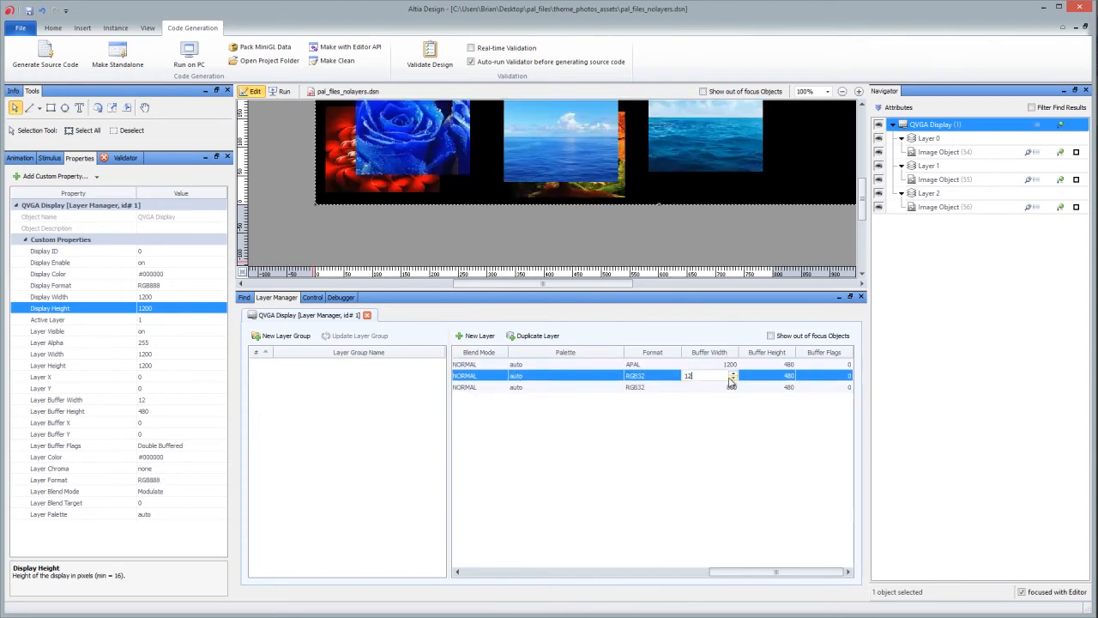
left_click(730, 387)
left_click(732, 390)
type("1200")
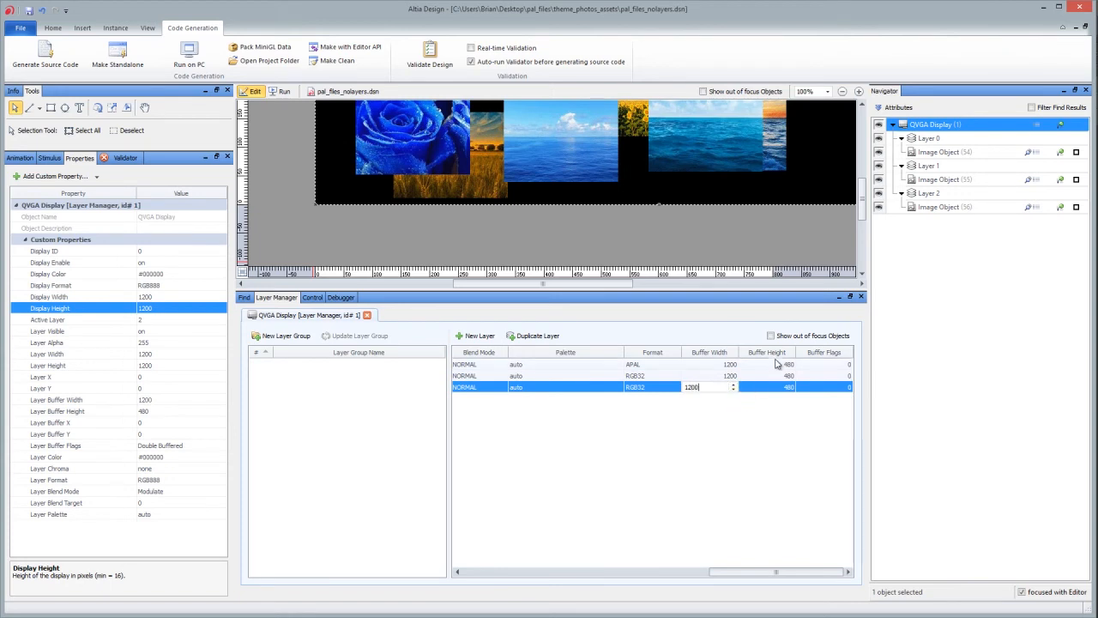
Step: Set the buffer height of all three layers to 1200
left_click(788, 364)
left_click(788, 364)
type("1200")
left_click(788, 376)
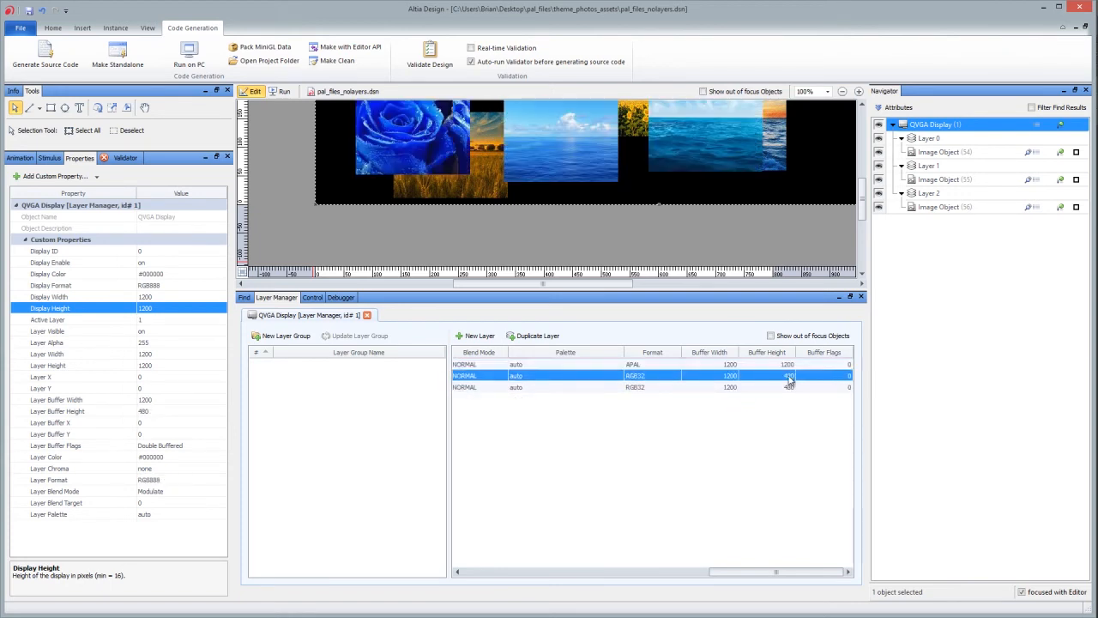
type("1200")
left_click(789, 387)
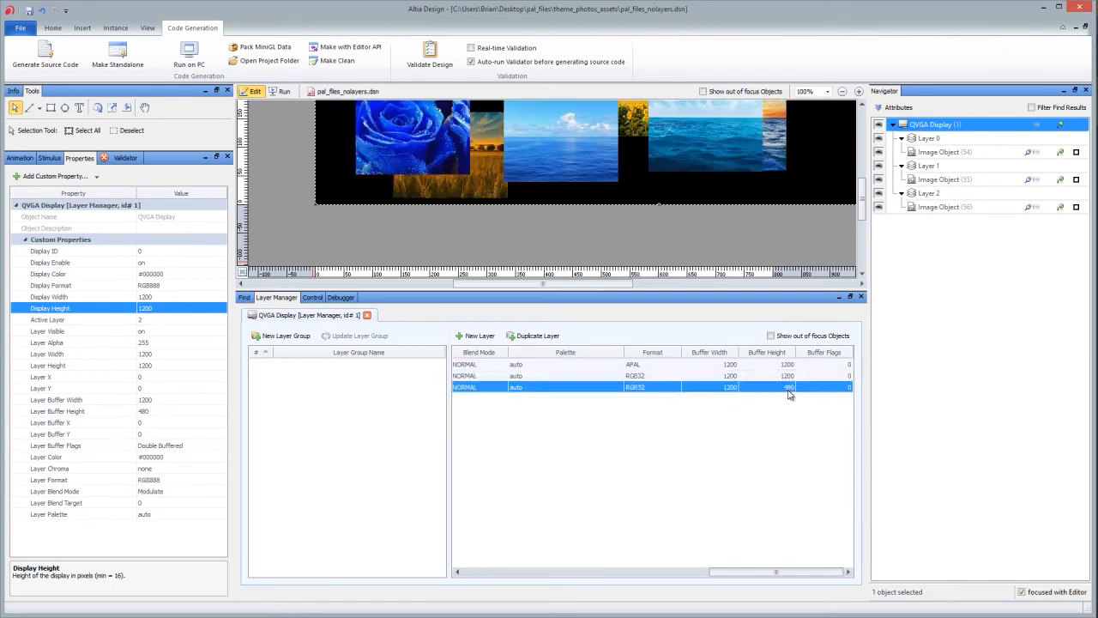
left_click(790, 387)
type("1200")
left_click(782, 448)
left_click_drag(779, 572, 464, 574)
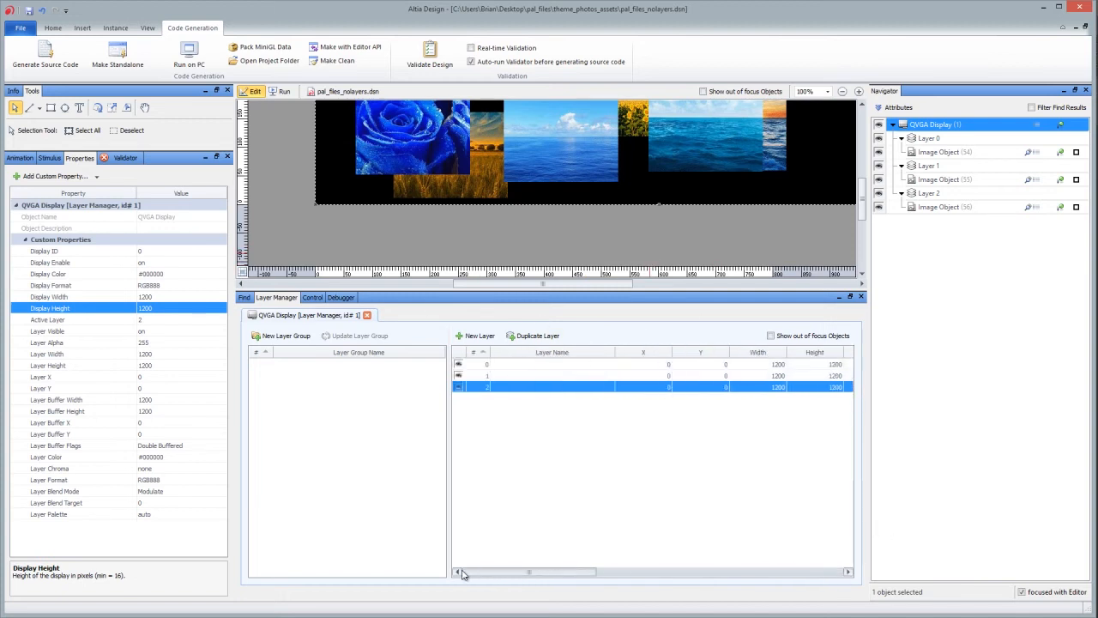
Step: Enlarge the design view and look through the image objects in Layers 0, 1 and 2 of the QVGA Display
left_click(755, 245)
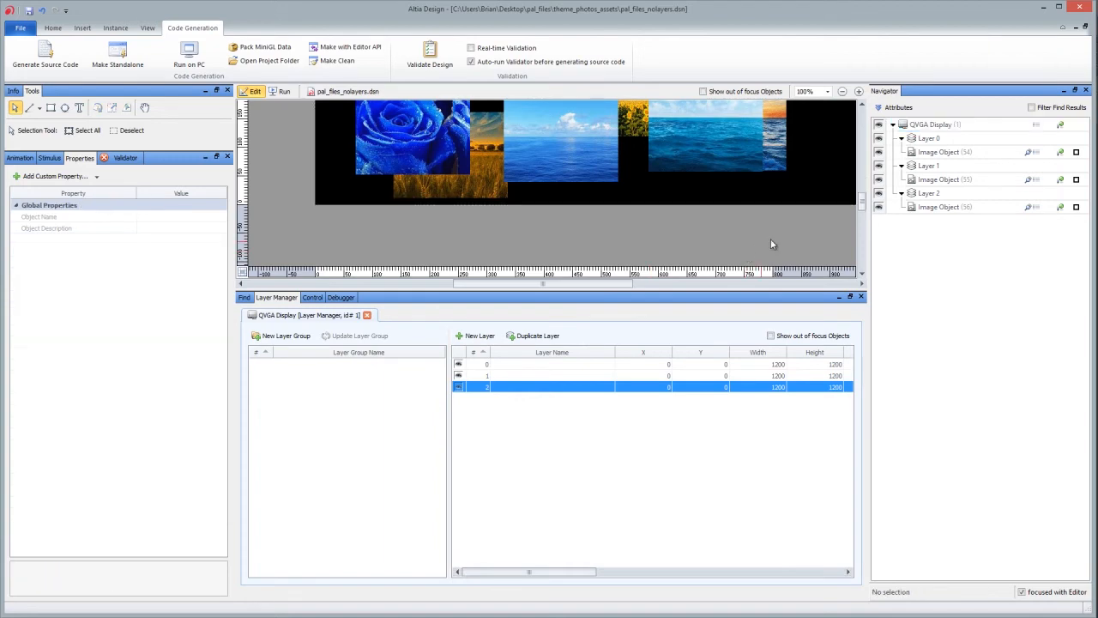
left_click(940, 125)
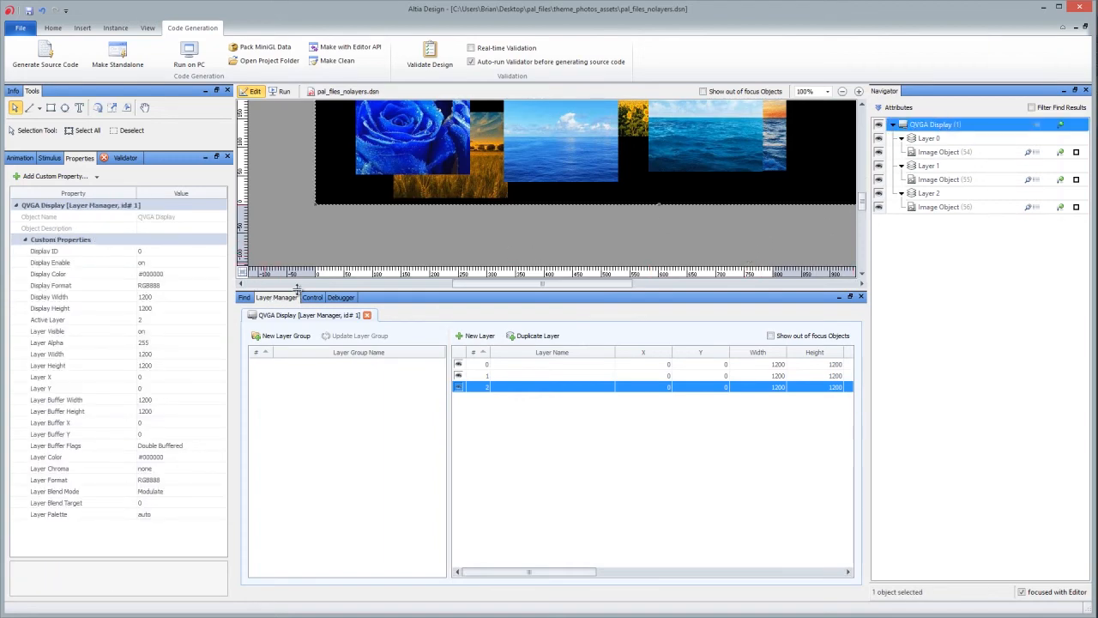
left_click_drag(298, 295, 304, 403)
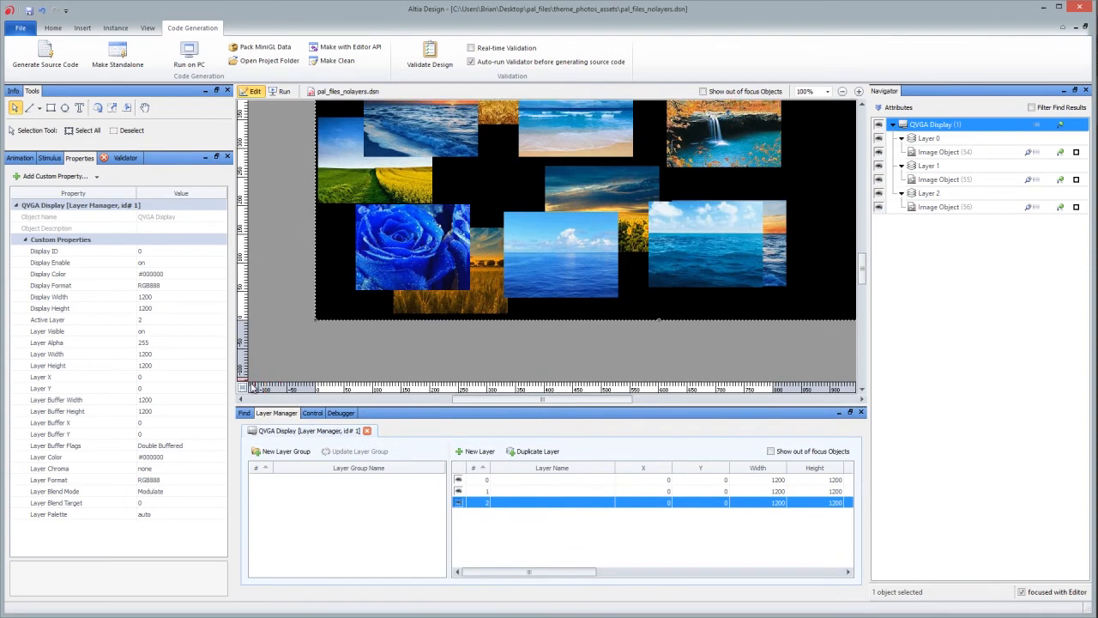
left_click(244, 388)
mouse_move(862, 258)
left_mouse_down()
mouse_move(877, 154)
mouse_move(863, 249)
left_mouse_up()
left_click(947, 155)
left_click(957, 178)
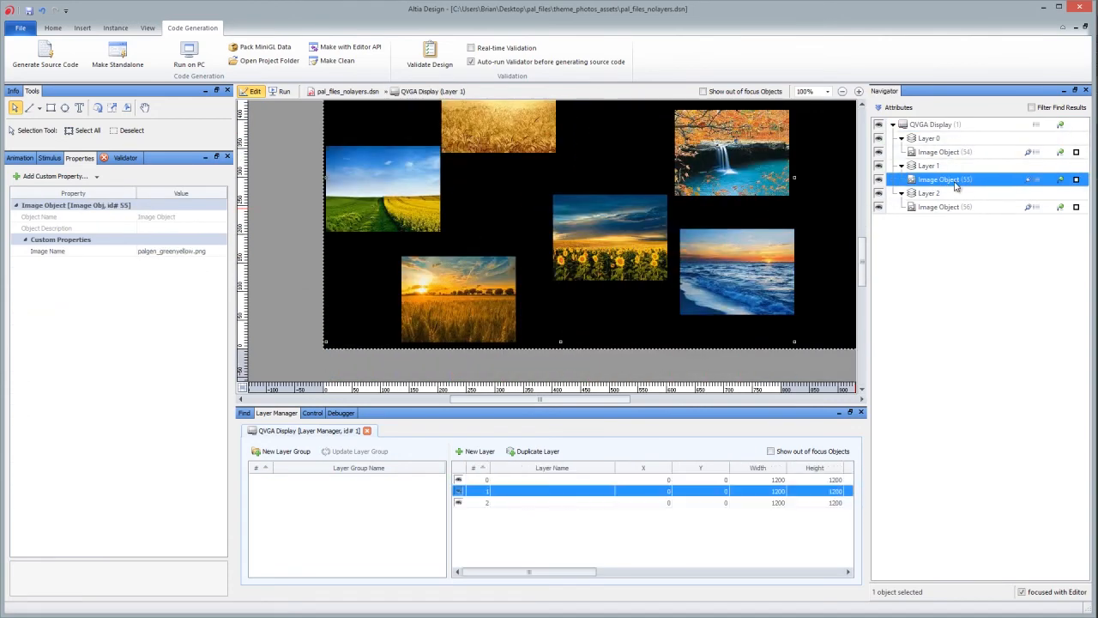
left_click(940, 207)
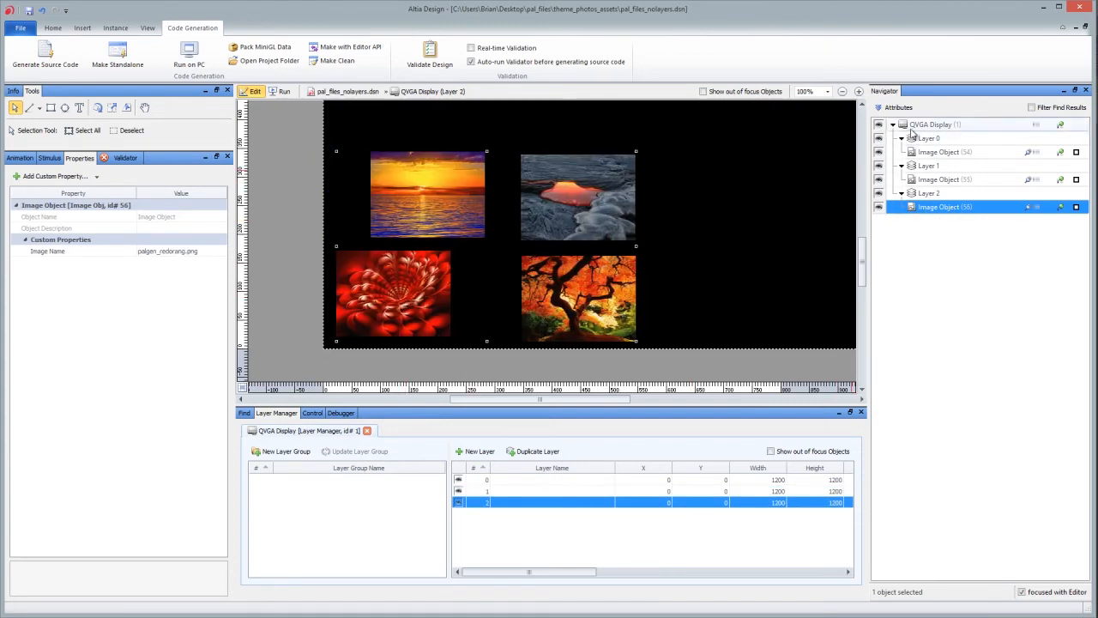
left_click(837, 186)
left_click(311, 236)
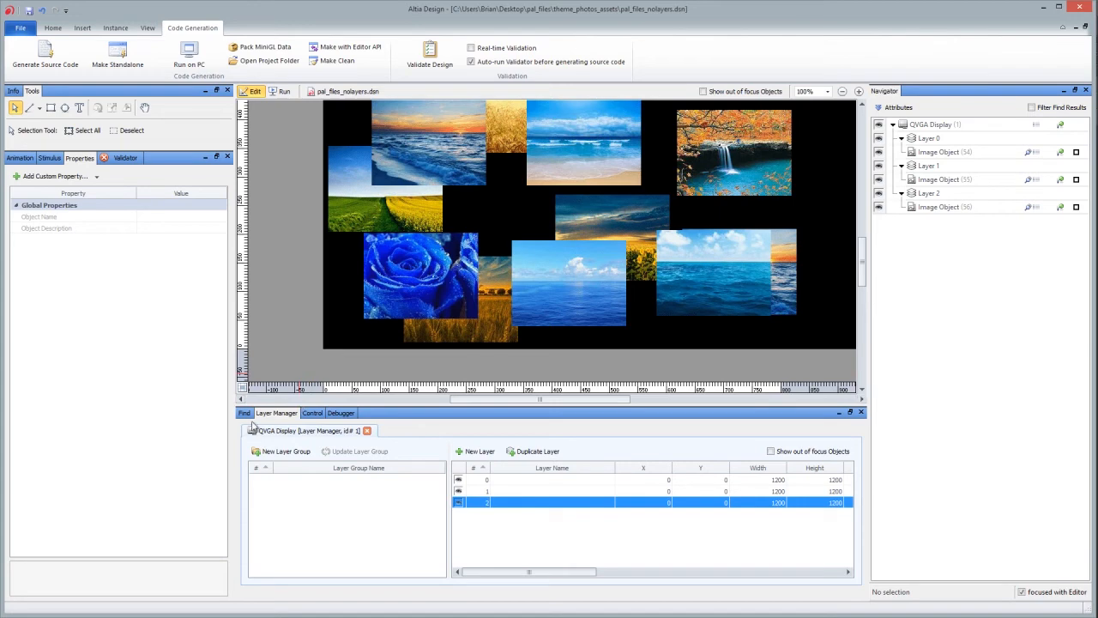
Step: Review the green-yellow object's error in the Validator and switch the ruleset to Generic Rule Specification
left_click(117, 160)
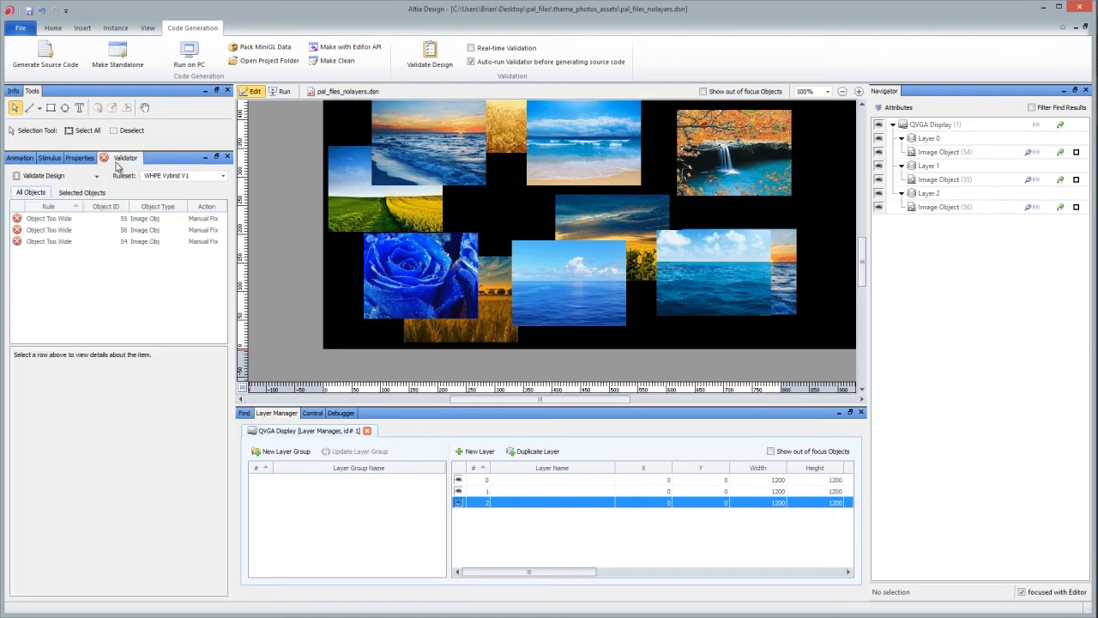
left_click(70, 223)
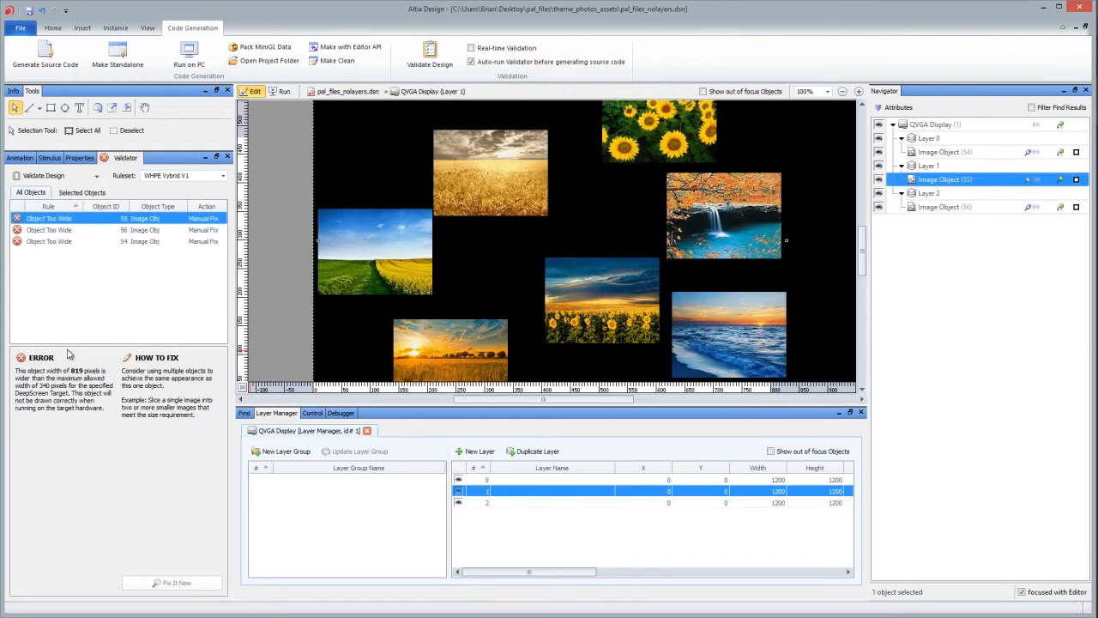
left_click(180, 177)
left_click(184, 253)
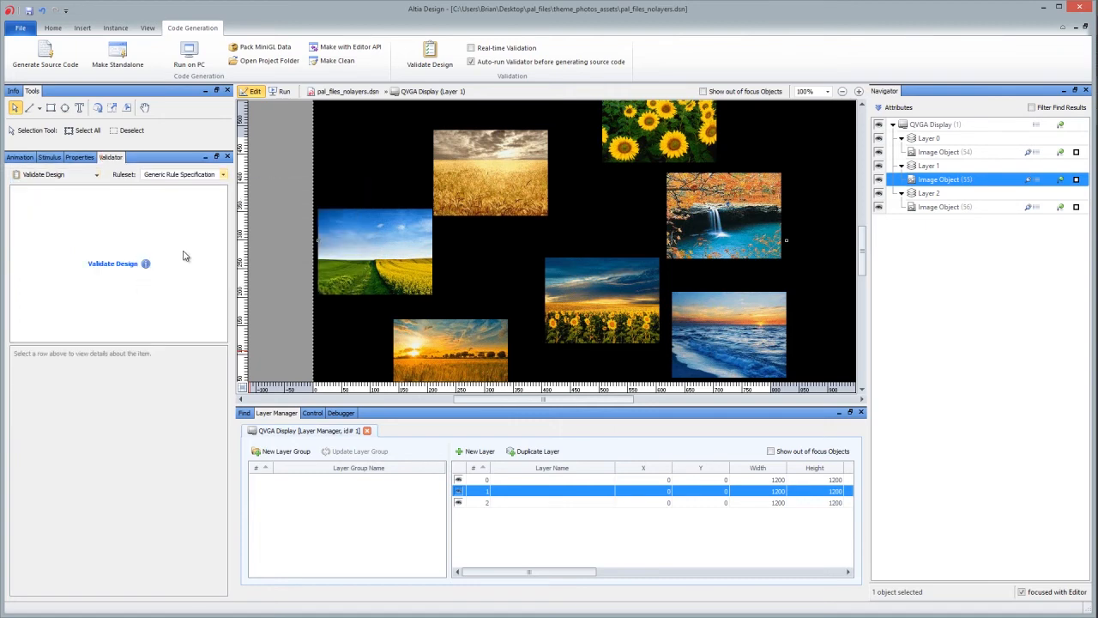
left_click(269, 237)
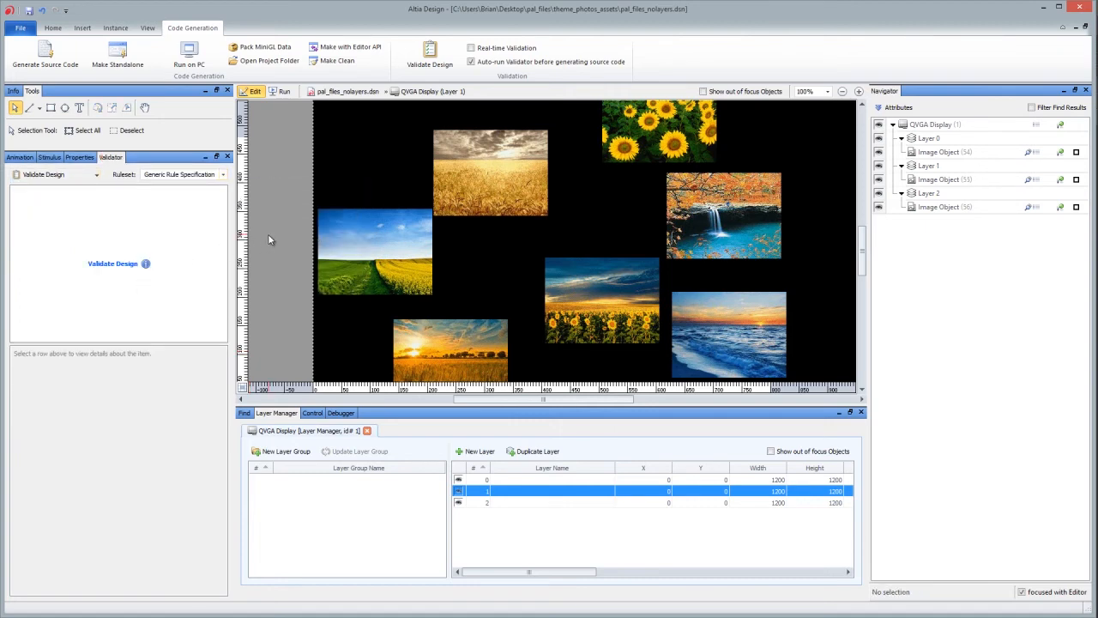
Step: Try to generate source code from the top level for the Freescale MPC5645S (Rainbow) Custom2D (v5.1.1) target and dismiss the error
left_click(35, 59)
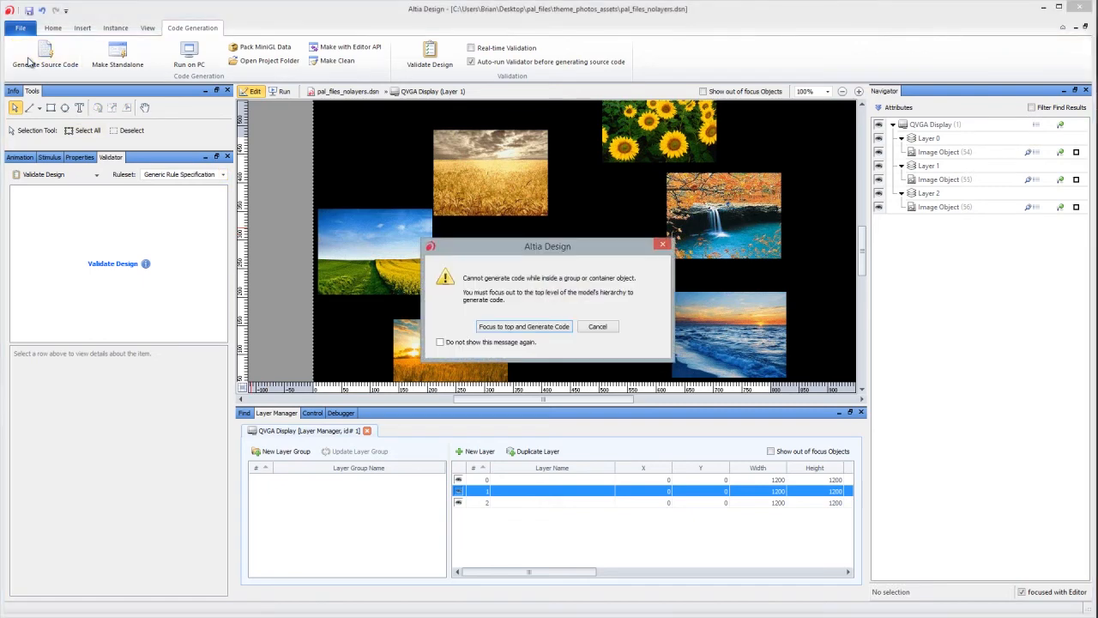
left_click(523, 327)
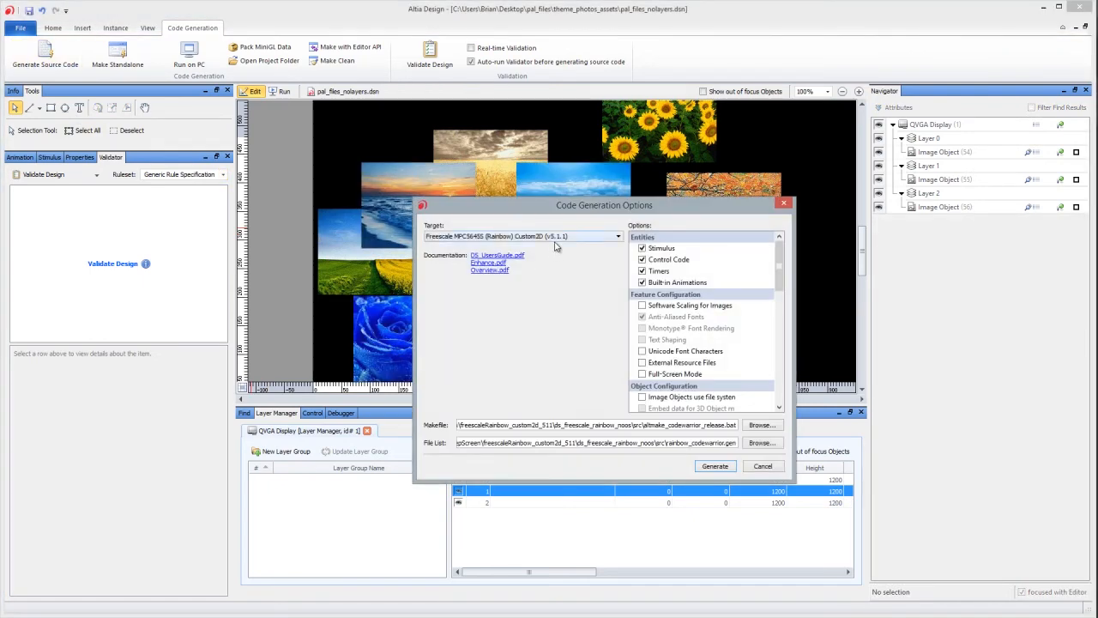
left_click(715, 466)
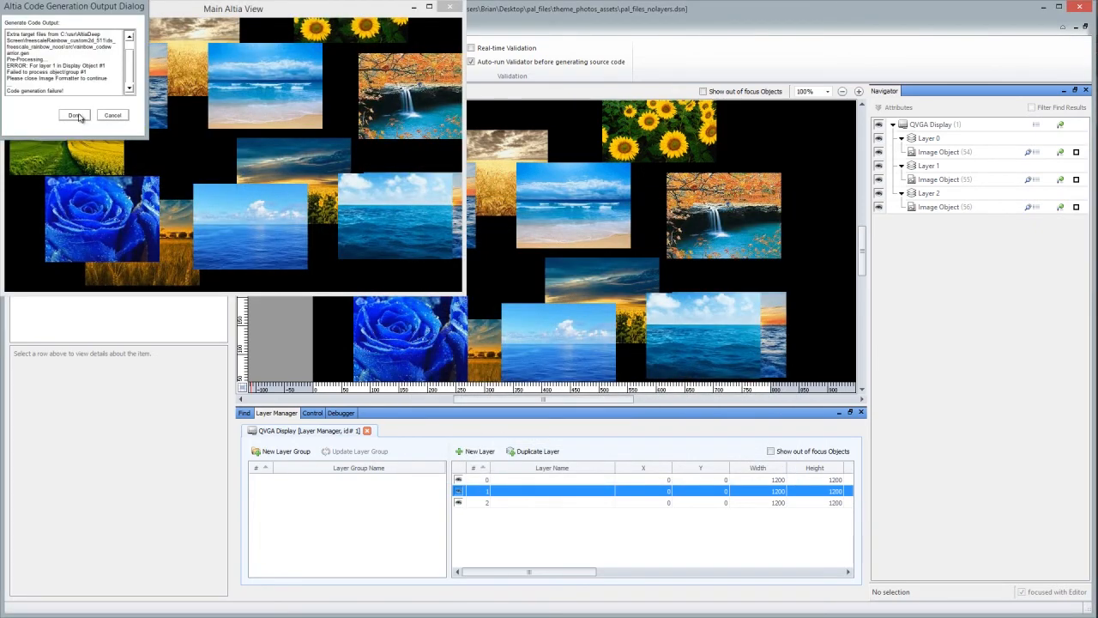
left_click(76, 115)
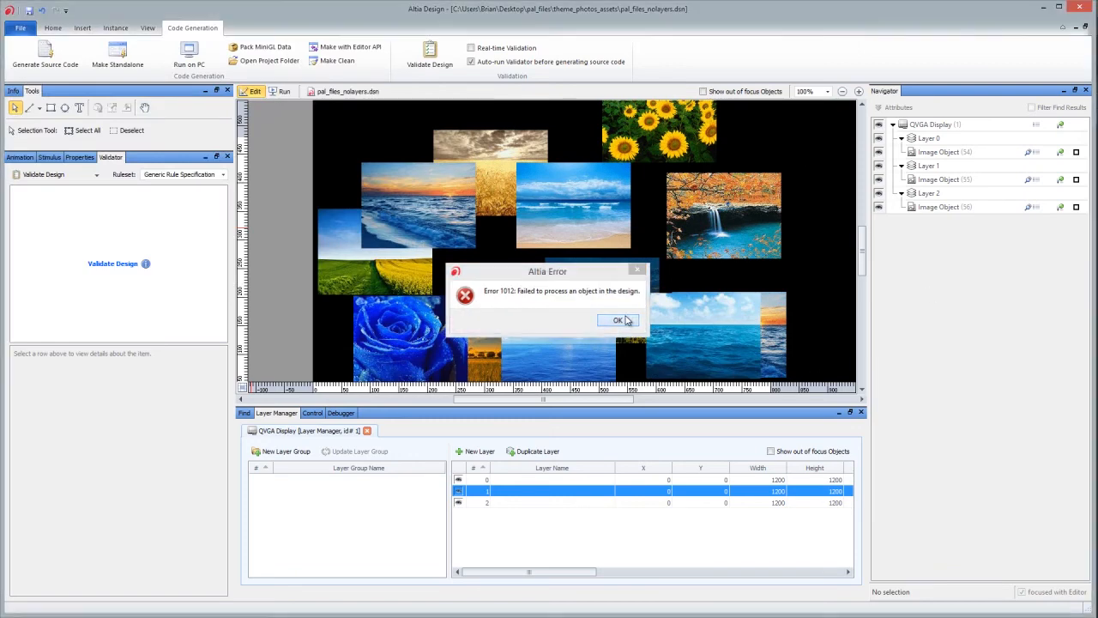
left_click(621, 319)
Step: Set the format of Layers 1 and 2 to APAL, keeping Layer 0's format on APAL
left_click_drag(580, 573, 824, 572)
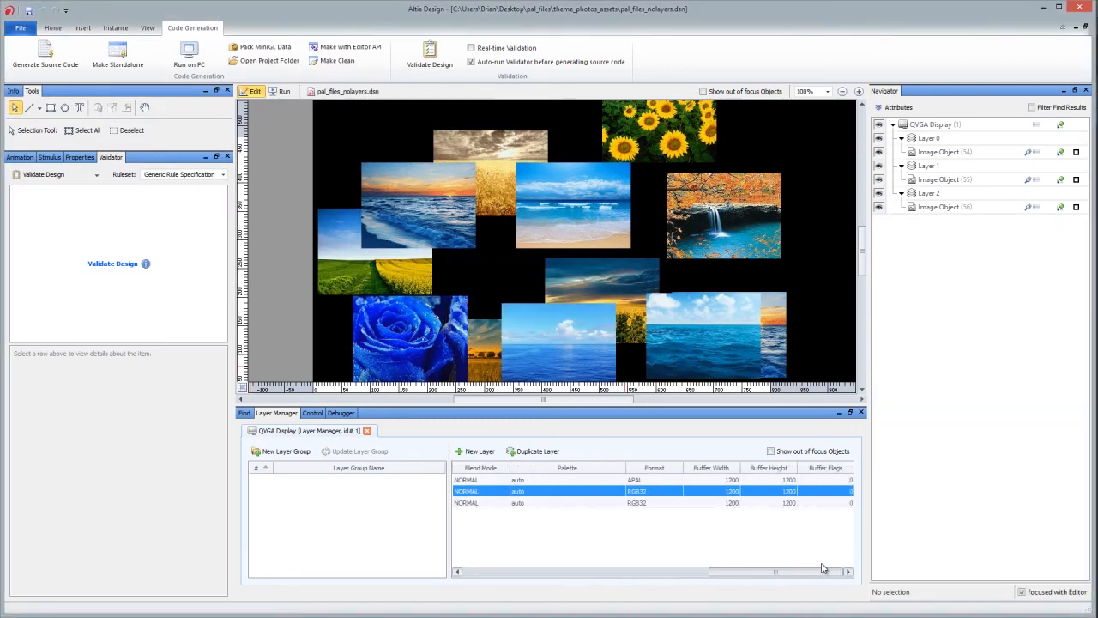
left_click(662, 495)
left_click(684, 491)
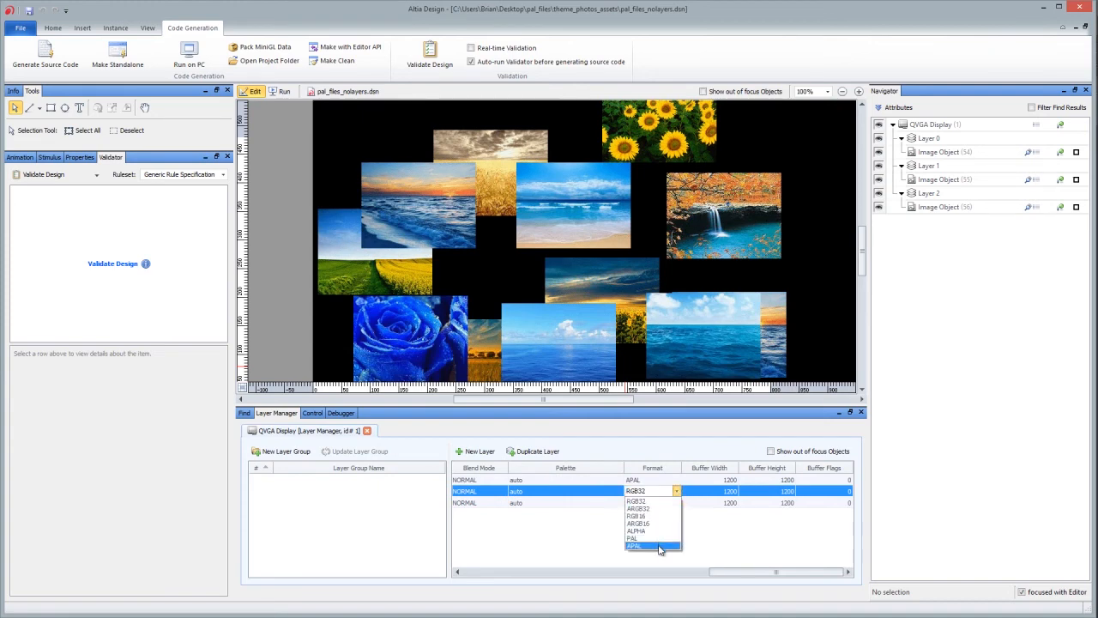
left_click(677, 504)
left_click(677, 504)
left_click(684, 503)
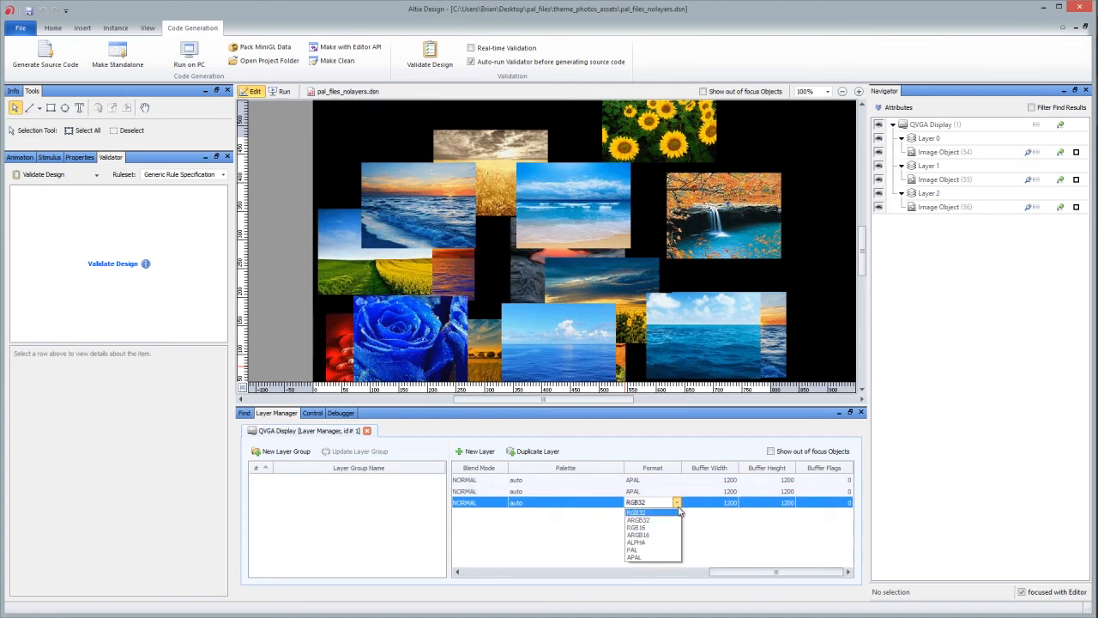
left_click(661, 563)
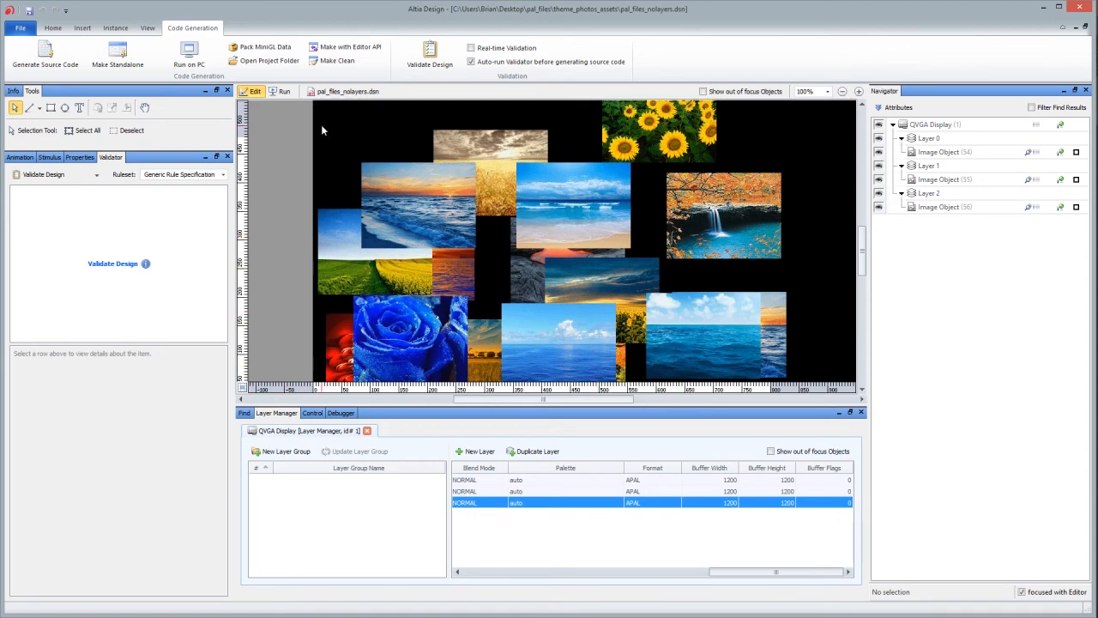
left_click(646, 481)
left_click(671, 481)
left_click(678, 480)
Step: Generate the source code for the design and close the code generation output
left_click(286, 271)
left_click(44, 54)
left_click(716, 470)
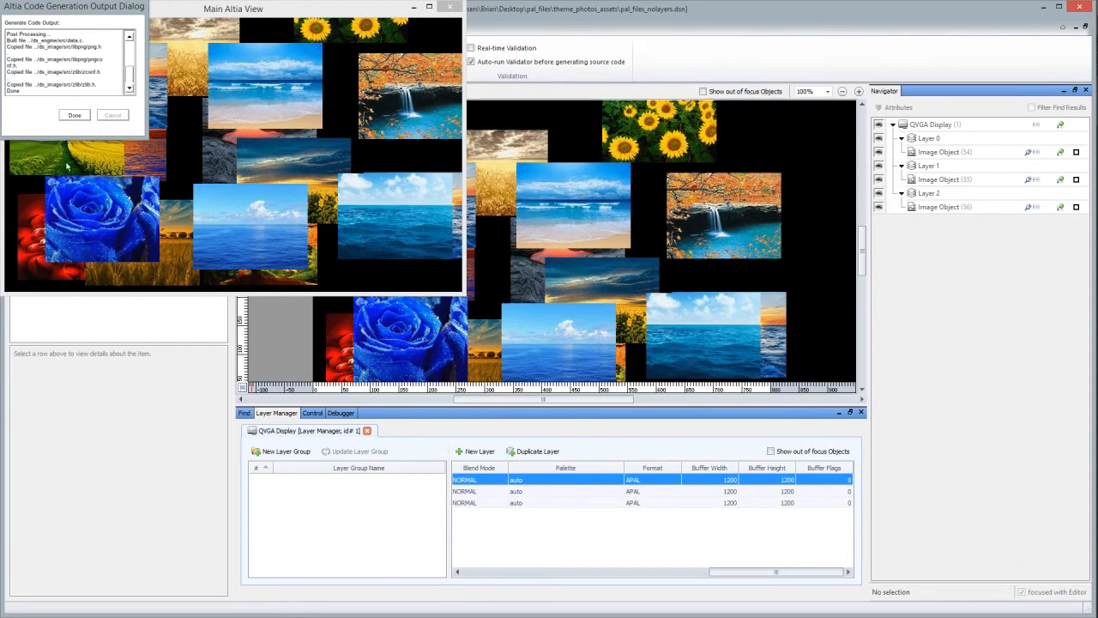
left_click(87, 115)
Step: Open the project folder sorted by modification date and select the generated pal_files_nolayers palette files for L0, L1 and L2
left_click(269, 60)
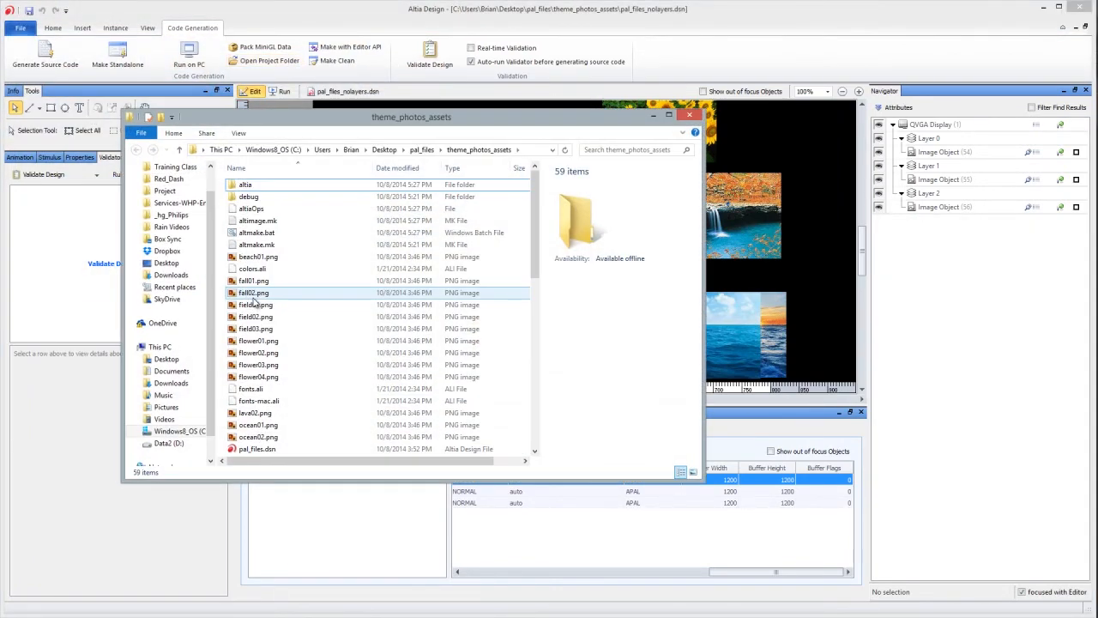
left_click(429, 169)
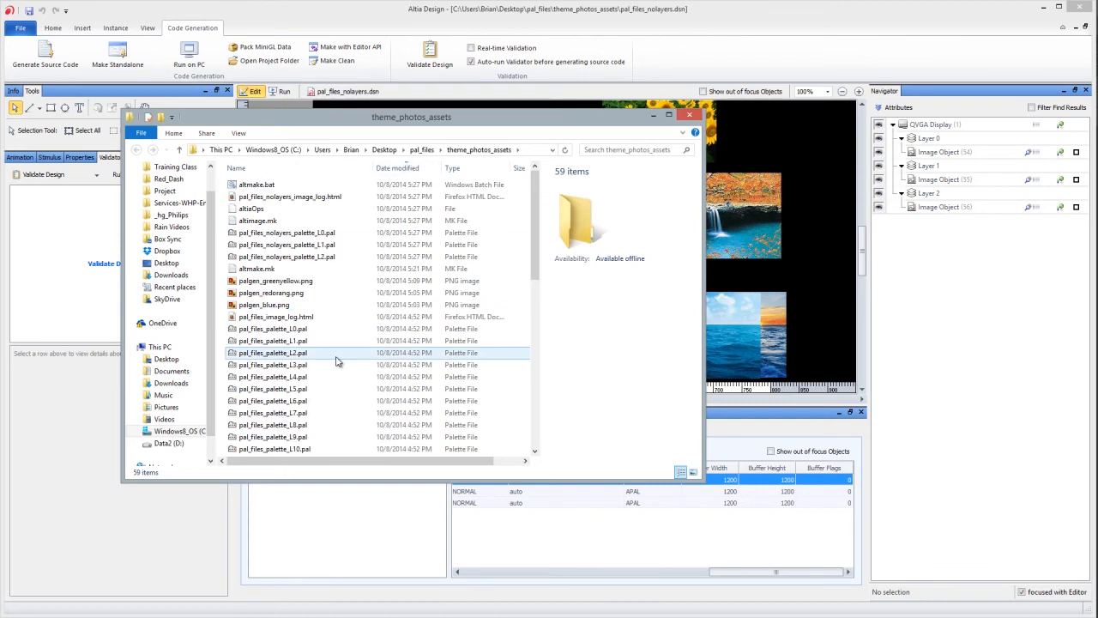
left_click(343, 331)
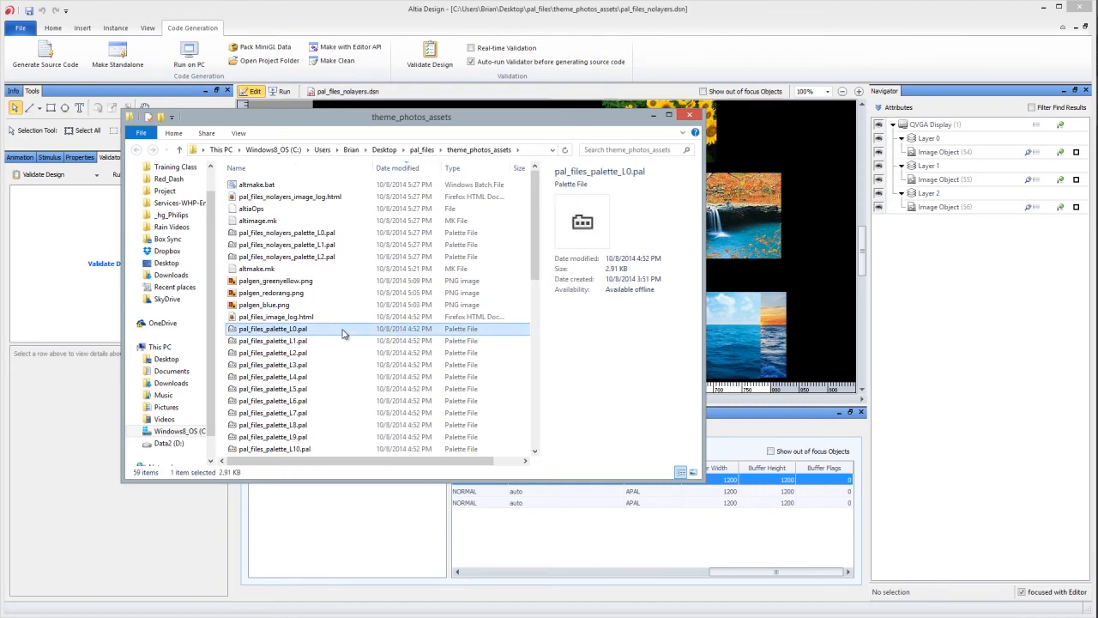
left_click(394, 169)
left_click(395, 168)
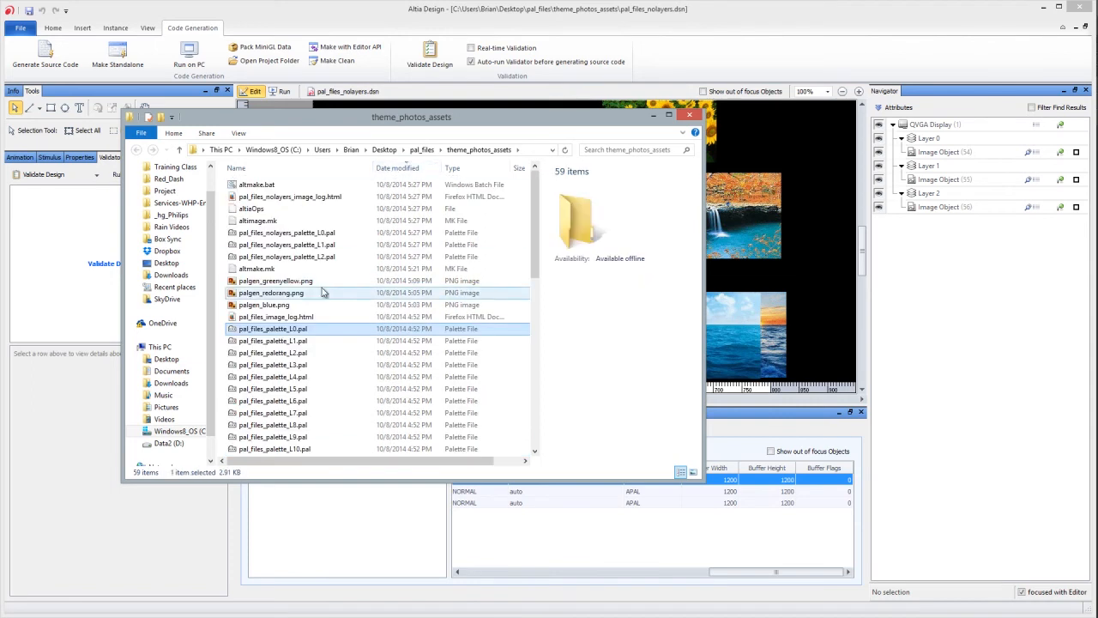
left_click(326, 233)
left_click(326, 246, "ctrl")
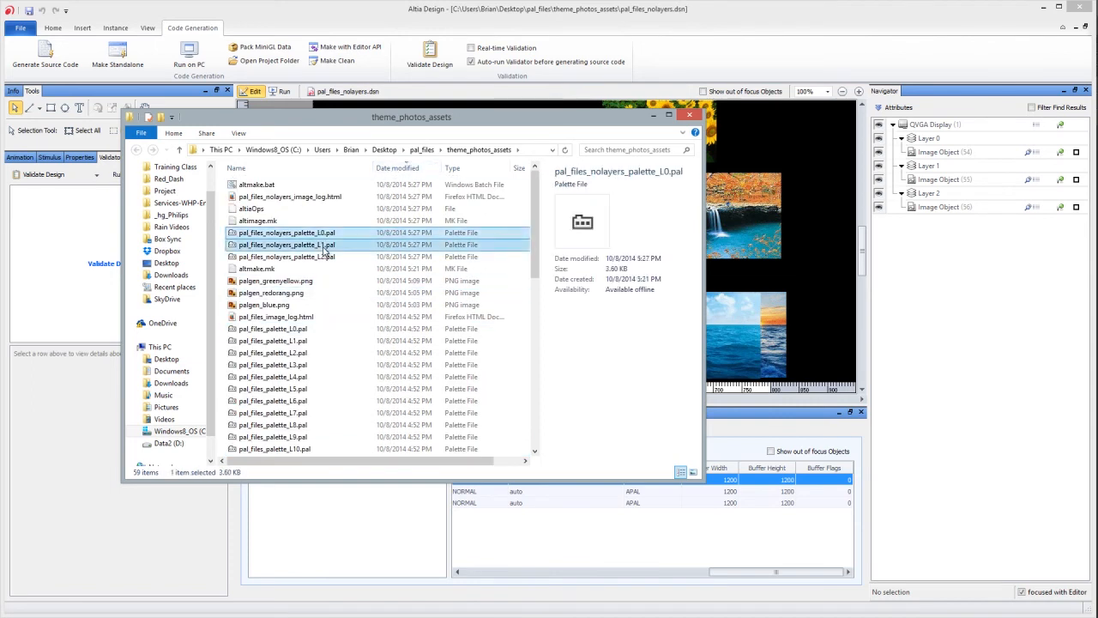
left_click(326, 257, "ctrl")
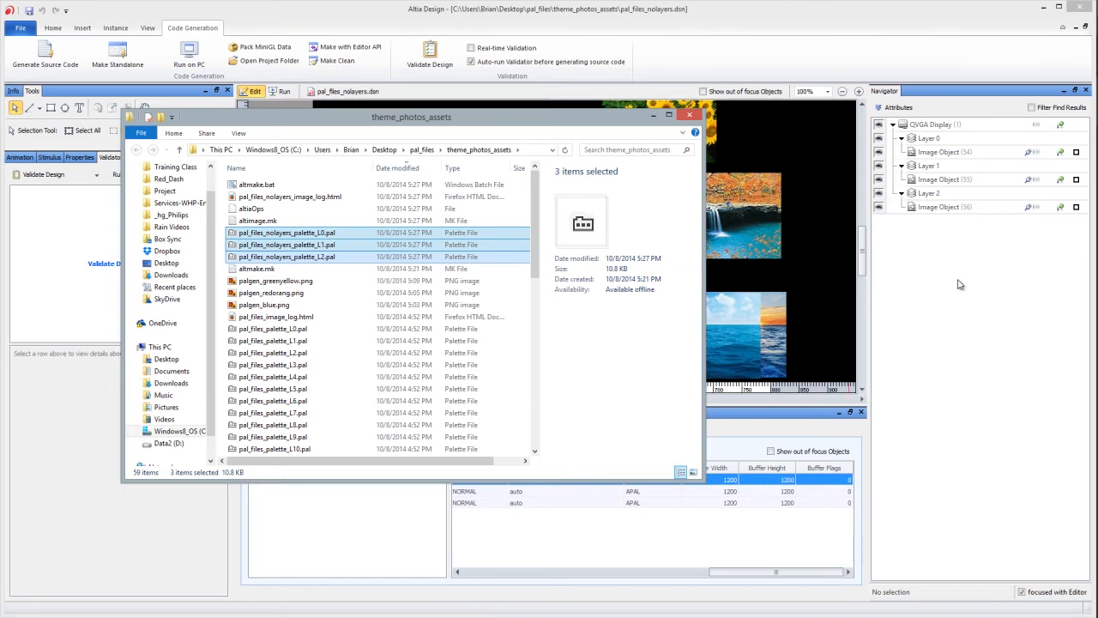
Step: Examine the image objects in Layers 0, 1 and 2 of the QVGA Display to match them to their palettes
left_click(965, 208)
left_click(964, 179)
left_click(966, 152)
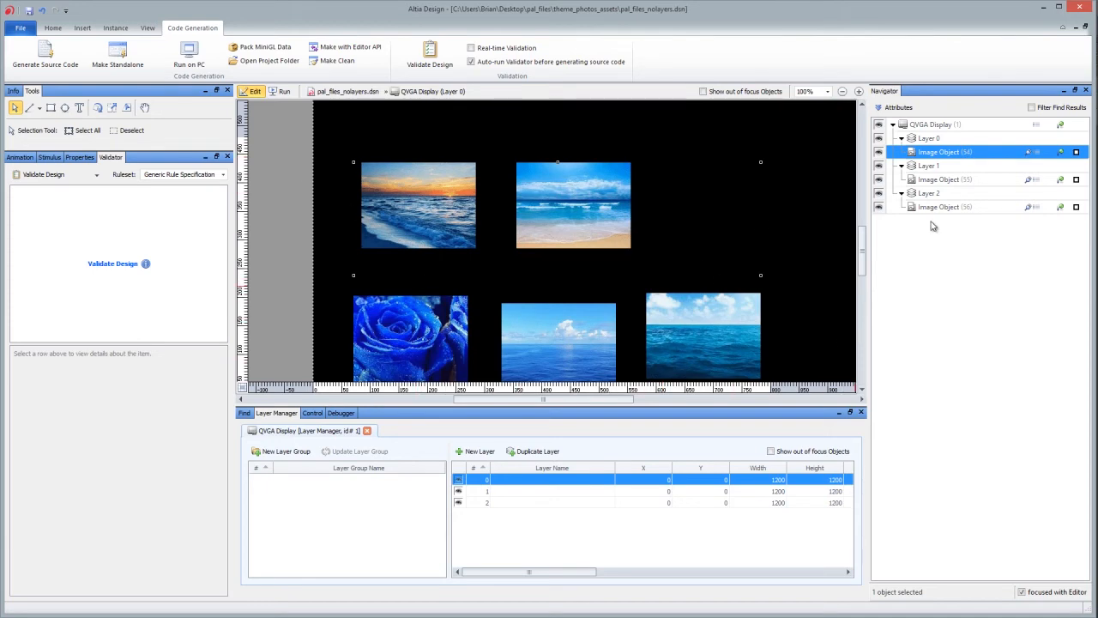
left_click(963, 178)
left_click(959, 206)
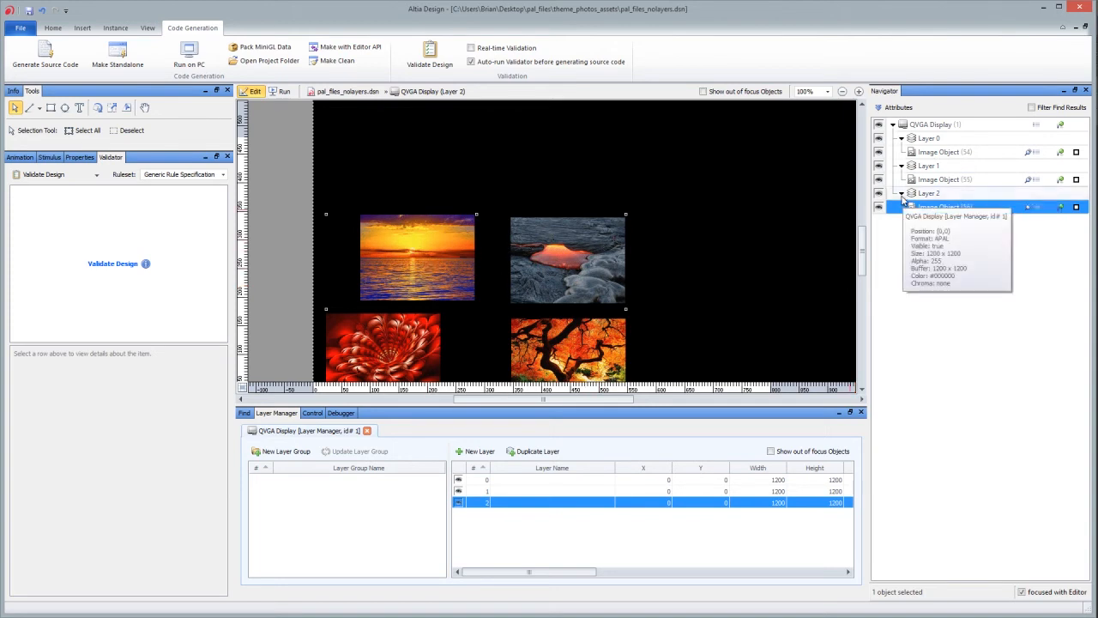
left_click(925, 178)
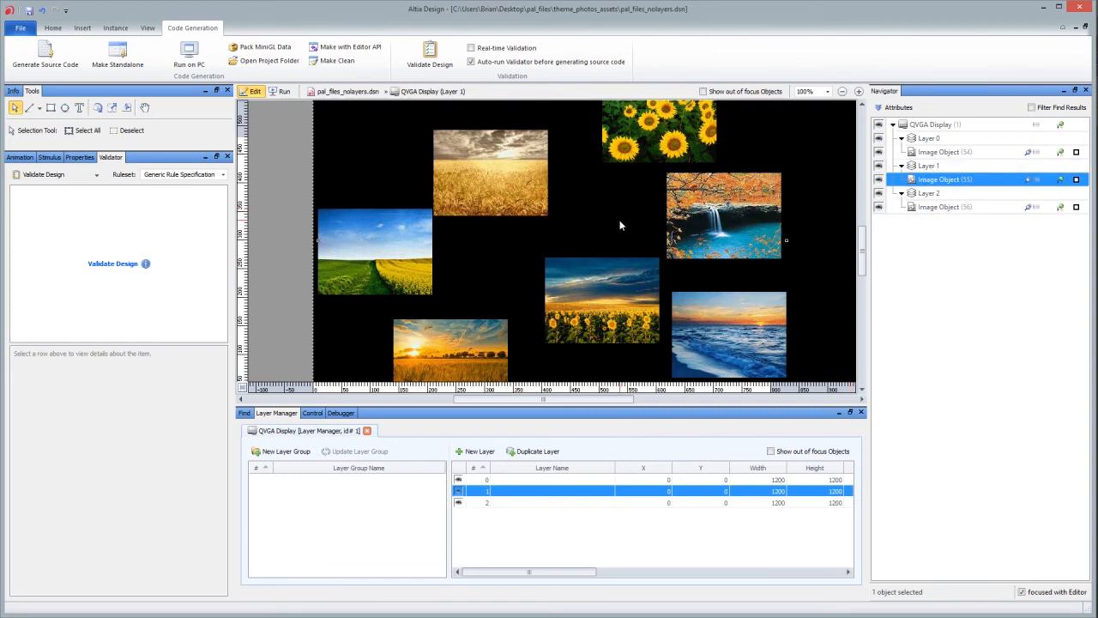
left_click(951, 152)
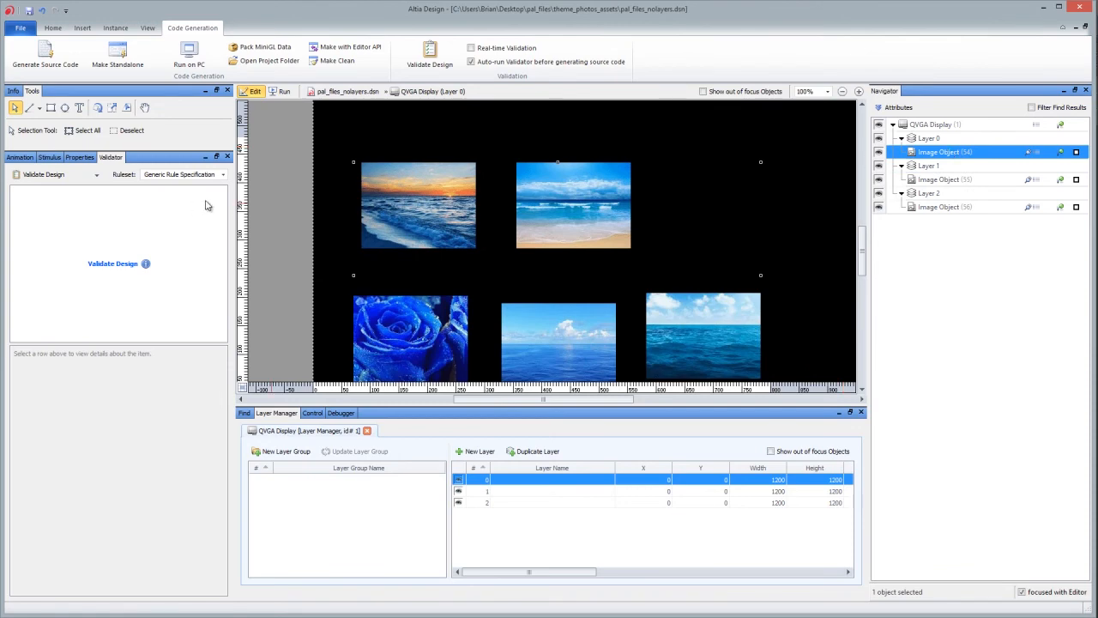
Step: Rename the palette file pal_files_nolayers_palette_L0.pal as my_blues.pal
left_click(297, 182)
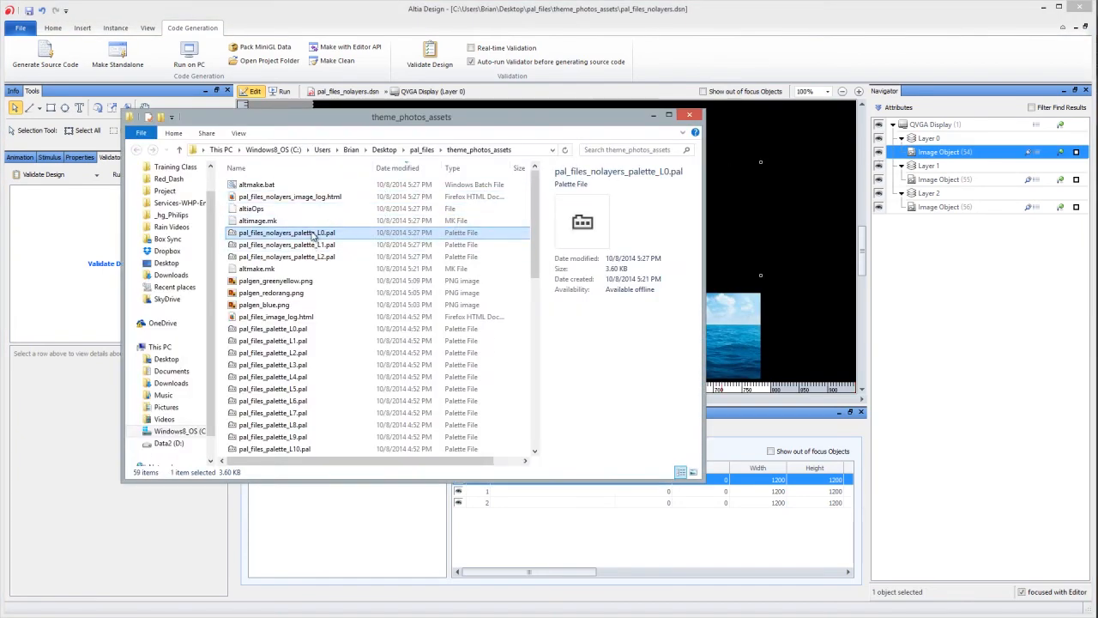
left_click(314, 237)
type("yblues")
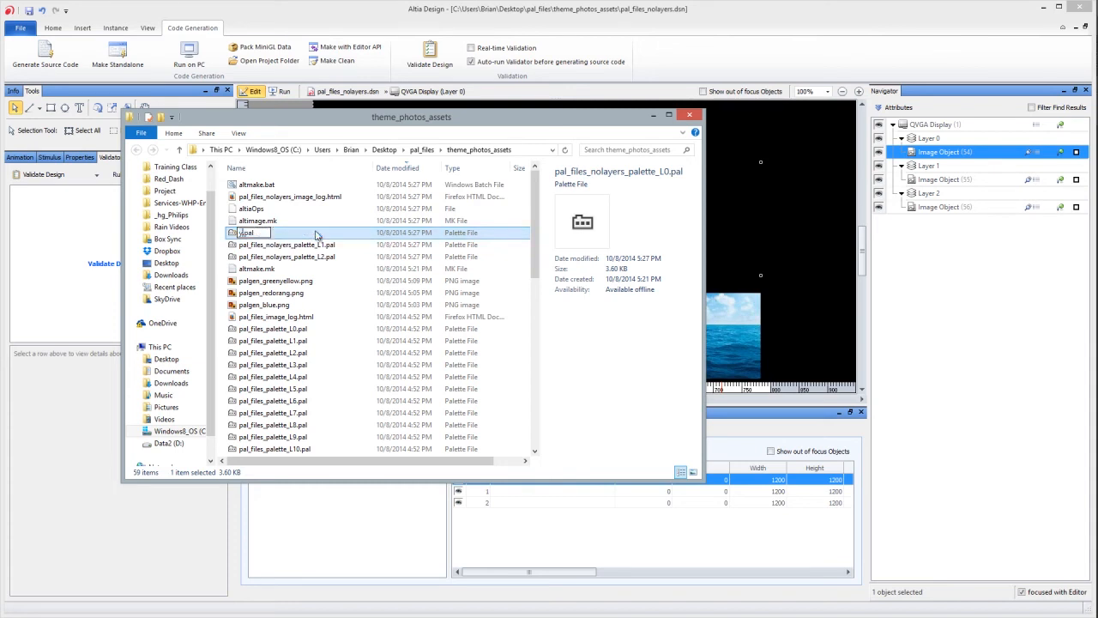
key("Home")
type("m")
key("Right")
type("_")
Step: Check the images in Layer 1 and rename pal_files_nolayers_palette_L1.pal as aqua_orange_tan.pal
left_click(307, 245)
left_click(938, 179)
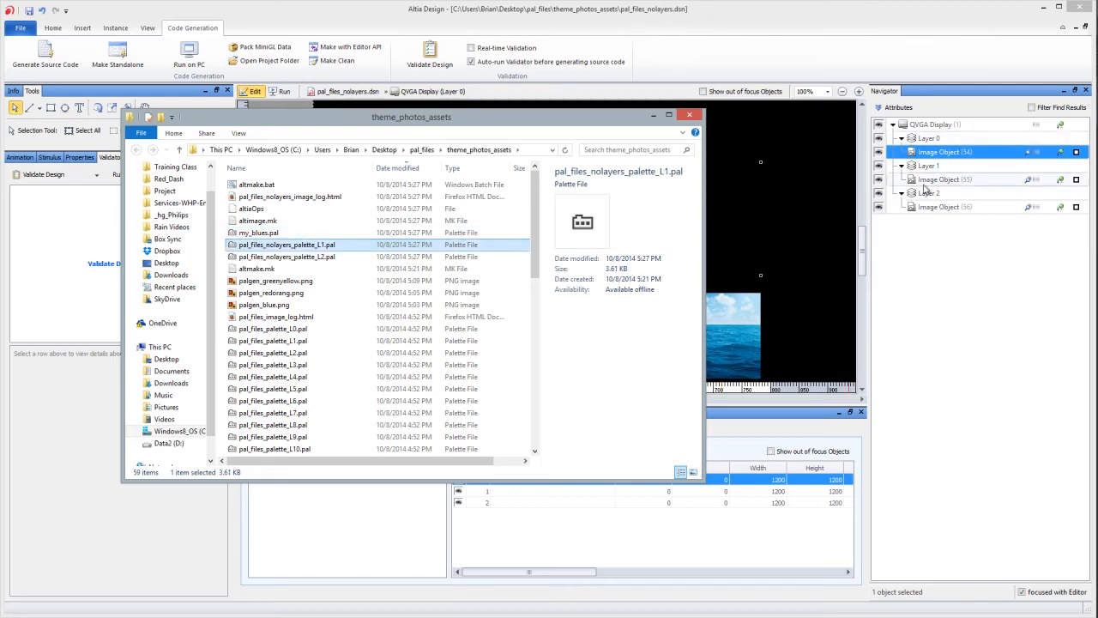
left_click(880, 181)
left_click(880, 181)
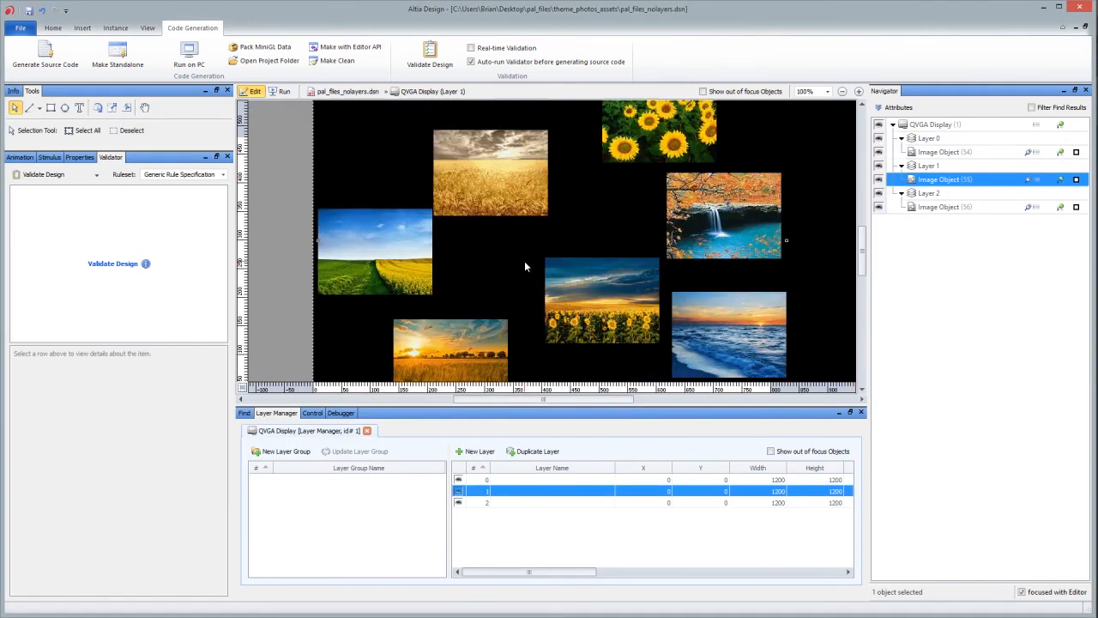
key("alt+Tab")
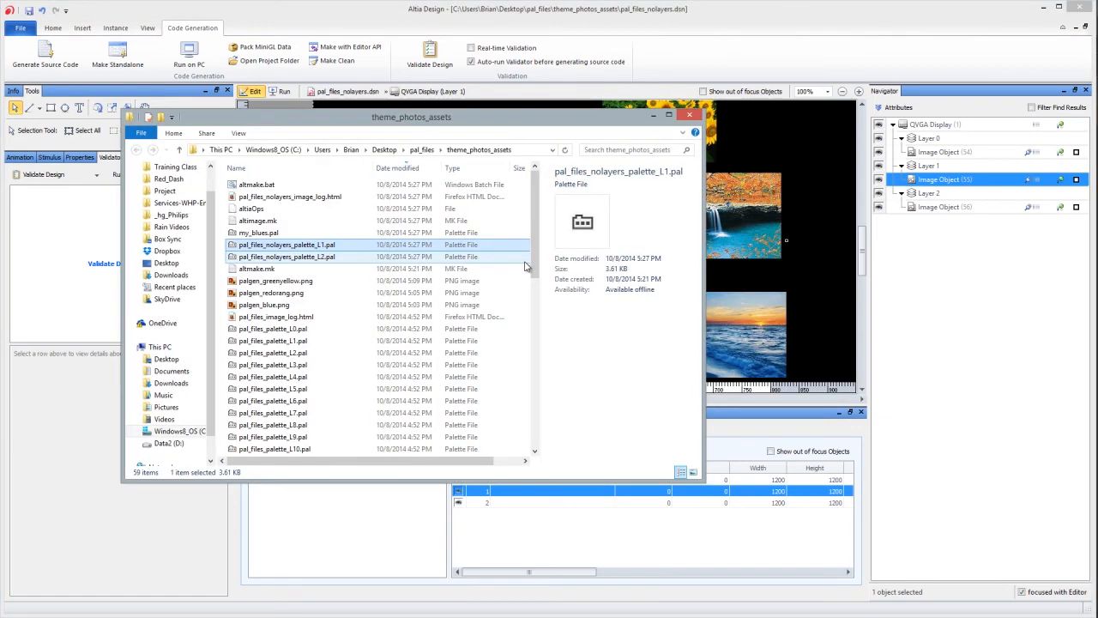
left_click(301, 247)
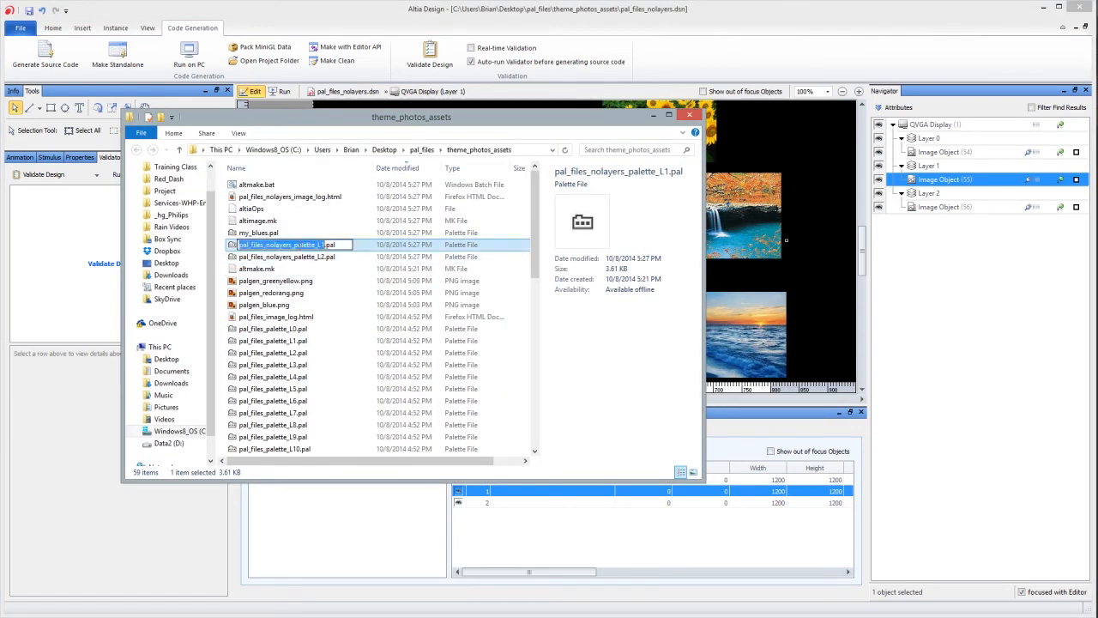
type("a")
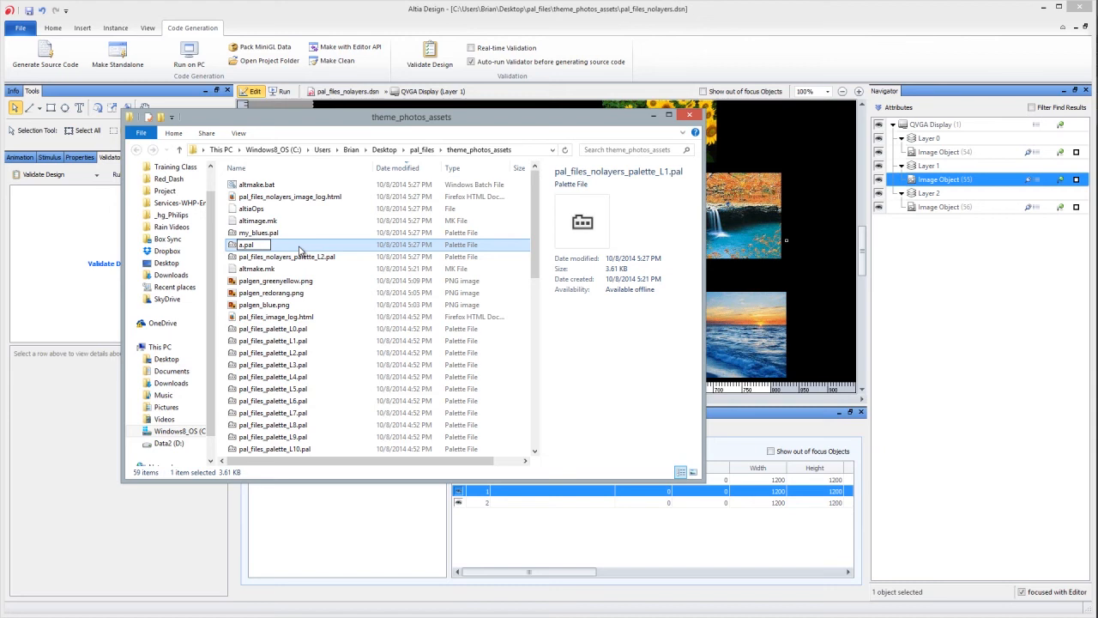
type("qua_orag")
key("BackSpace")
type("nge_tan")
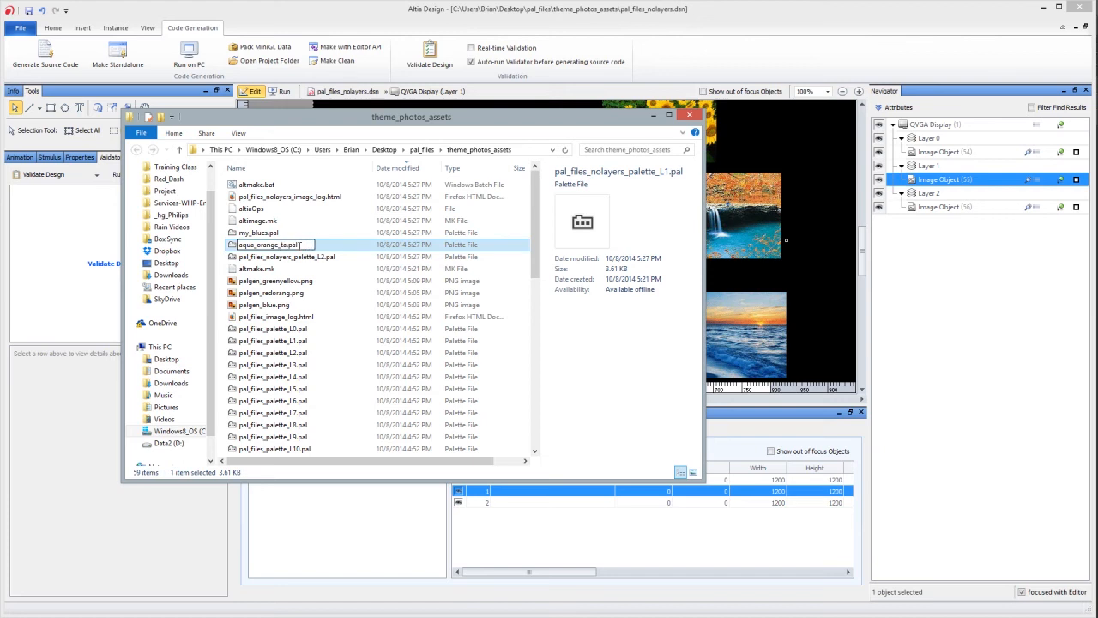
Step: Shorten the name of the my_blues.pal palette file to blues.pal
left_click(260, 233)
left_click(256, 235)
left_click(254, 247)
left_click(254, 247)
left_click(251, 247)
key("BackSpace")
key("BackSpace")
key("BackSpace")
key("Return")
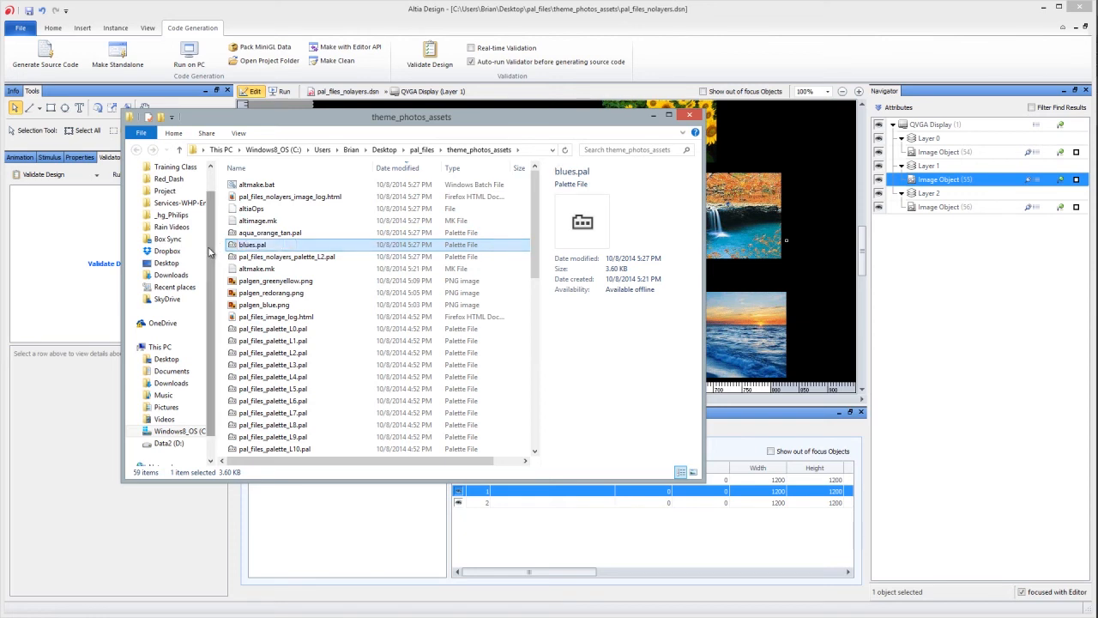
Step: Rename the palette file pal_files_nolayers_palette_L2.pal as reds.pal
left_click(296, 259)
left_click(297, 259)
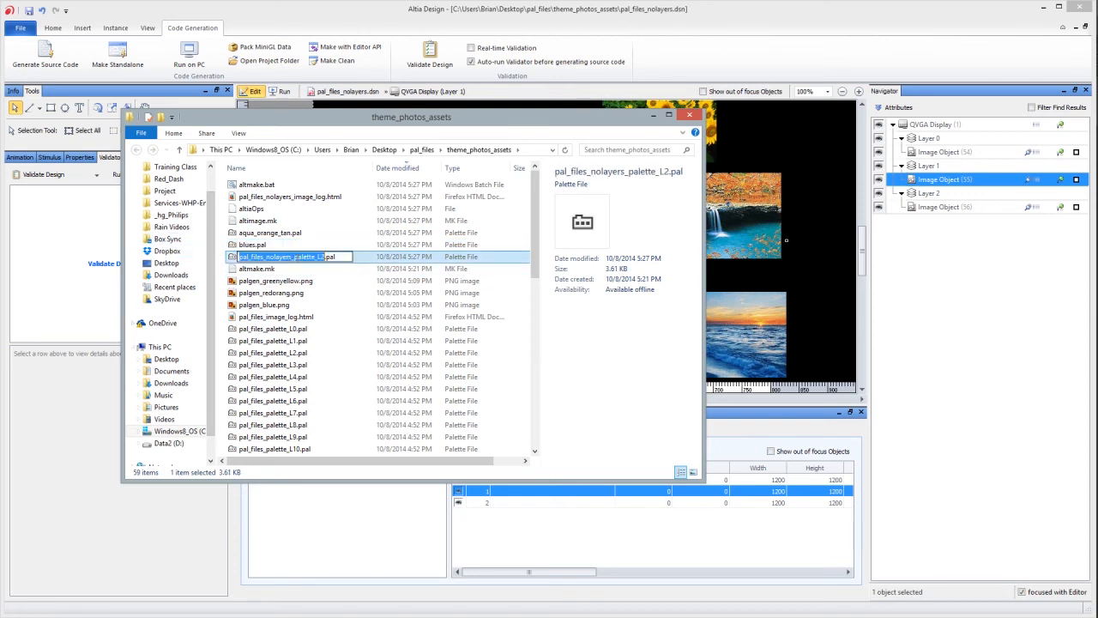
type("reds")
key("Return")
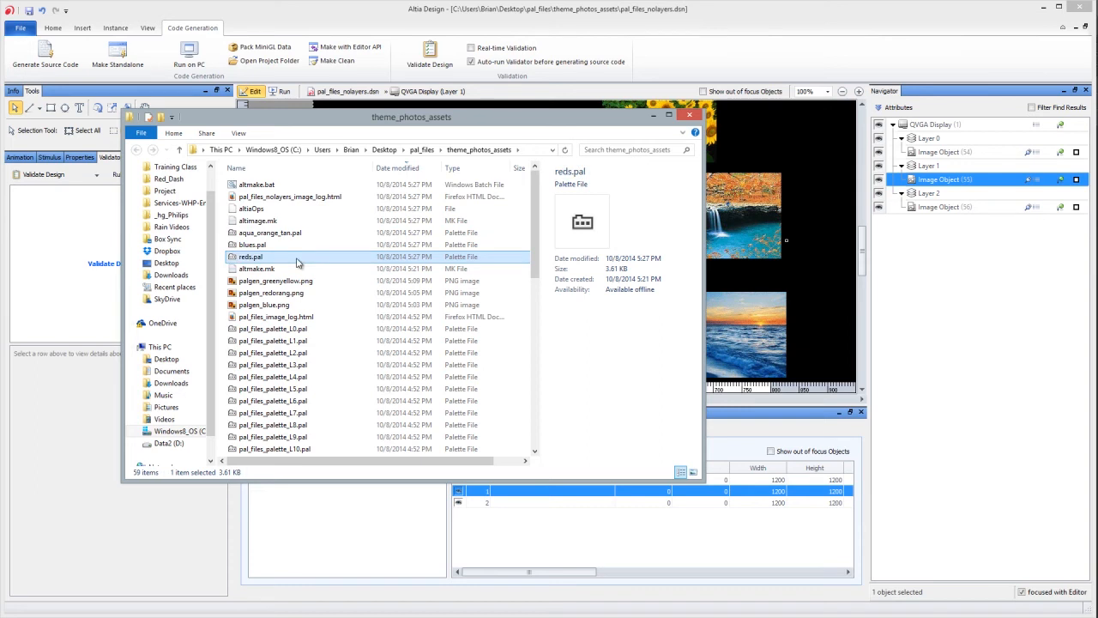
Step: Select the three renamed palette files aqua_orange_tan.pal, blues.pal and reds.pal together
left_click(275, 234)
left_click(287, 257)
left_click(287, 248, "ctrl")
left_click(293, 234)
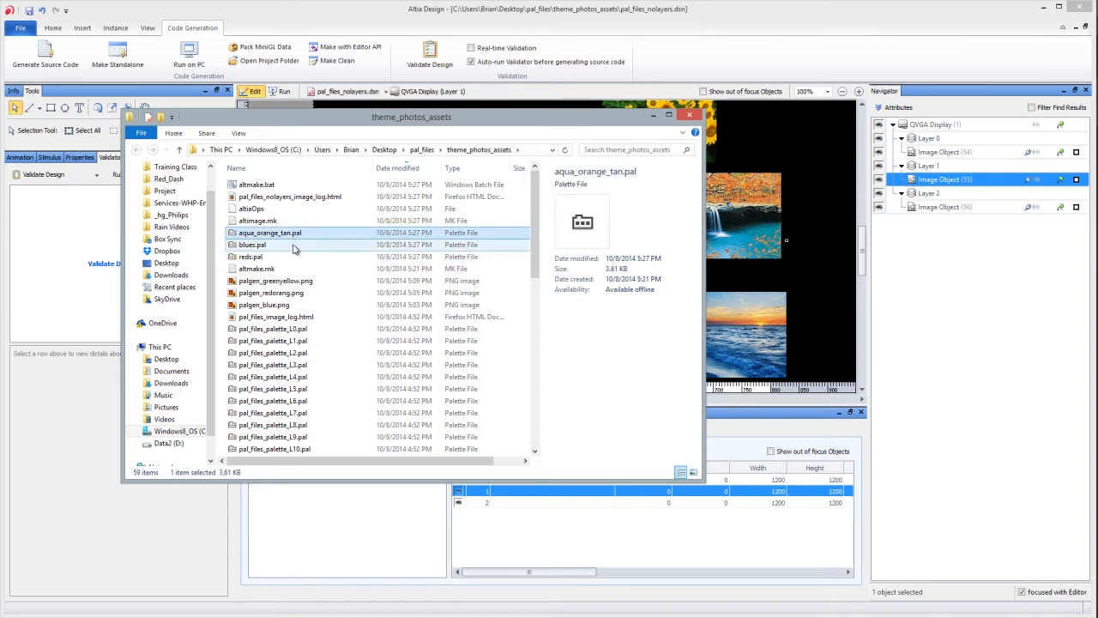
left_click(294, 258, "shift")
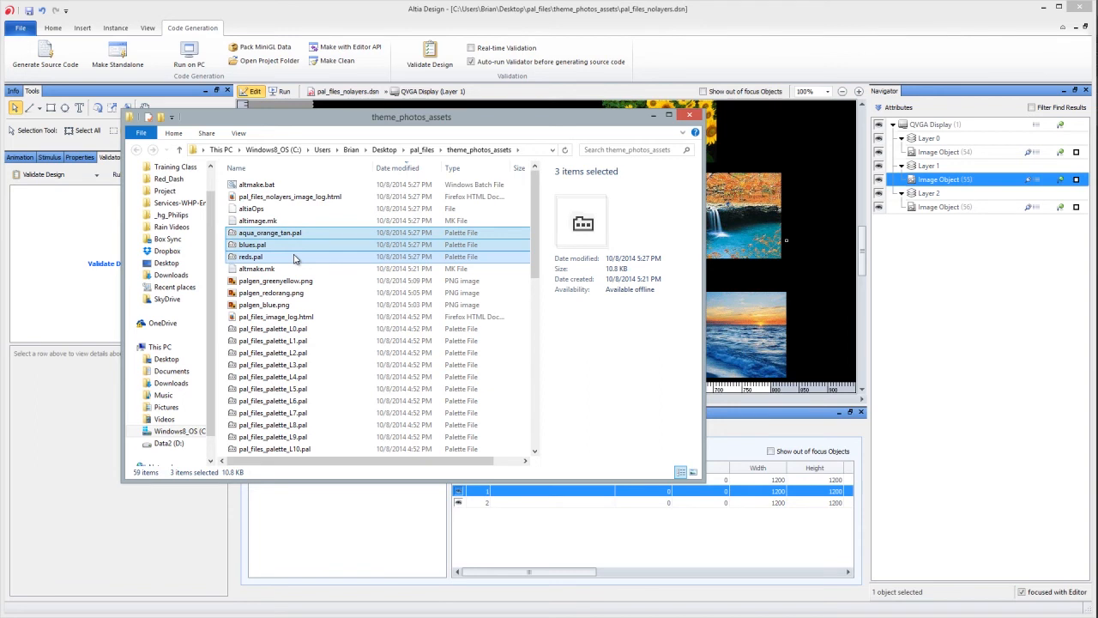
Step: Open data.c from the altia subfolder in Notepad++ and reload its modified contents
left_click(318, 167)
double_click(292, 186)
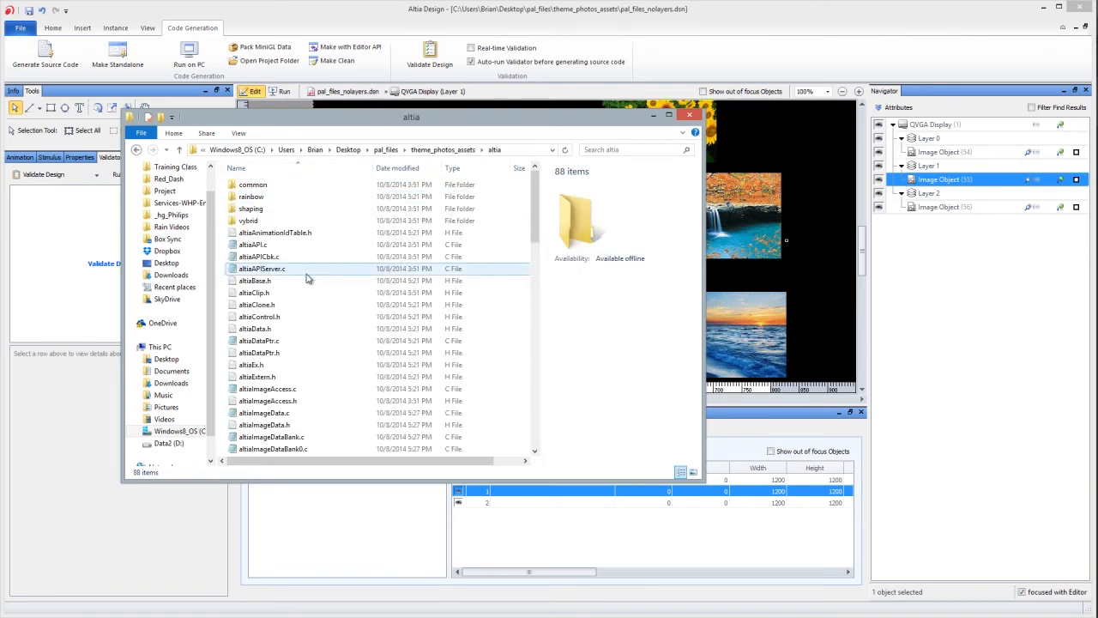
left_click(308, 281)
key("d")
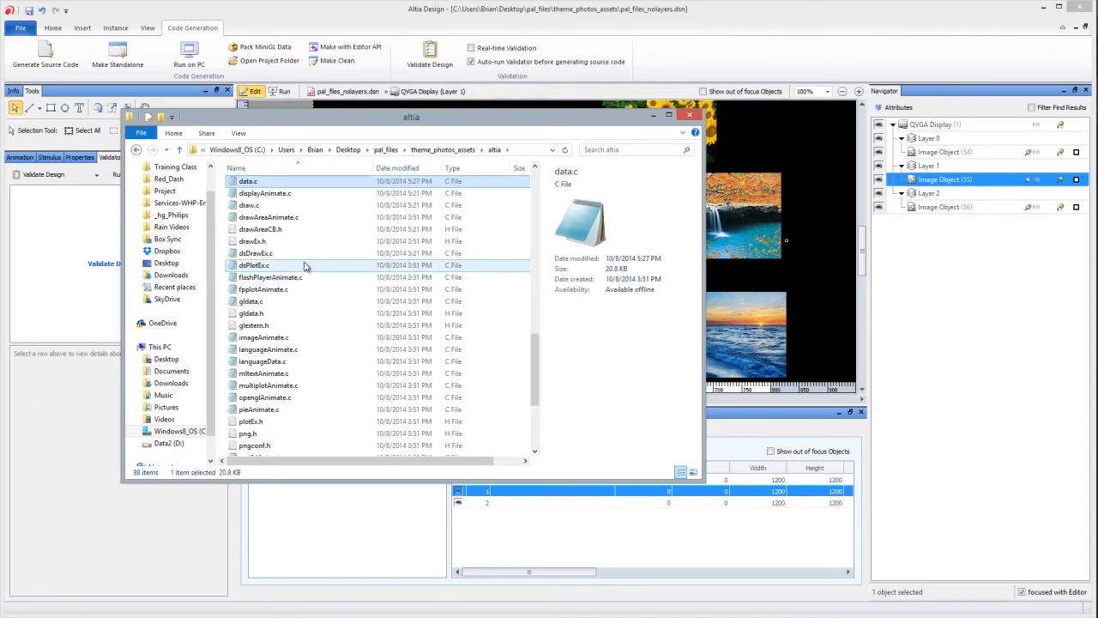
right_click(289, 178)
left_click(339, 211)
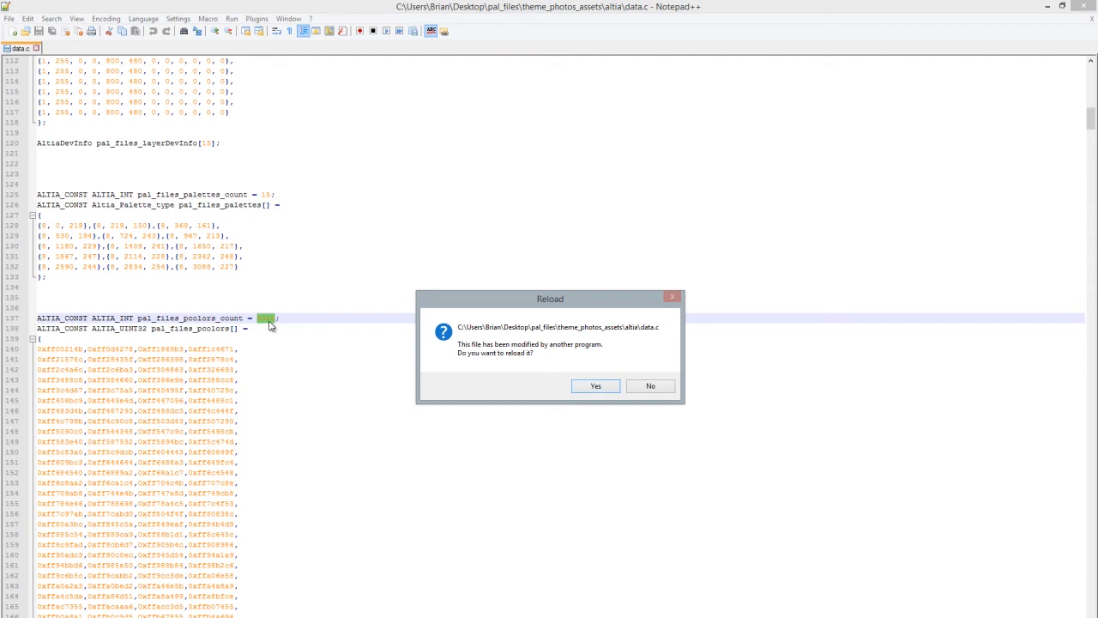
left_click(587, 390)
Step: Examine the pal_files_nolayers palettes count and pcolors count in data.c
scroll(164, 435, "up", 11)
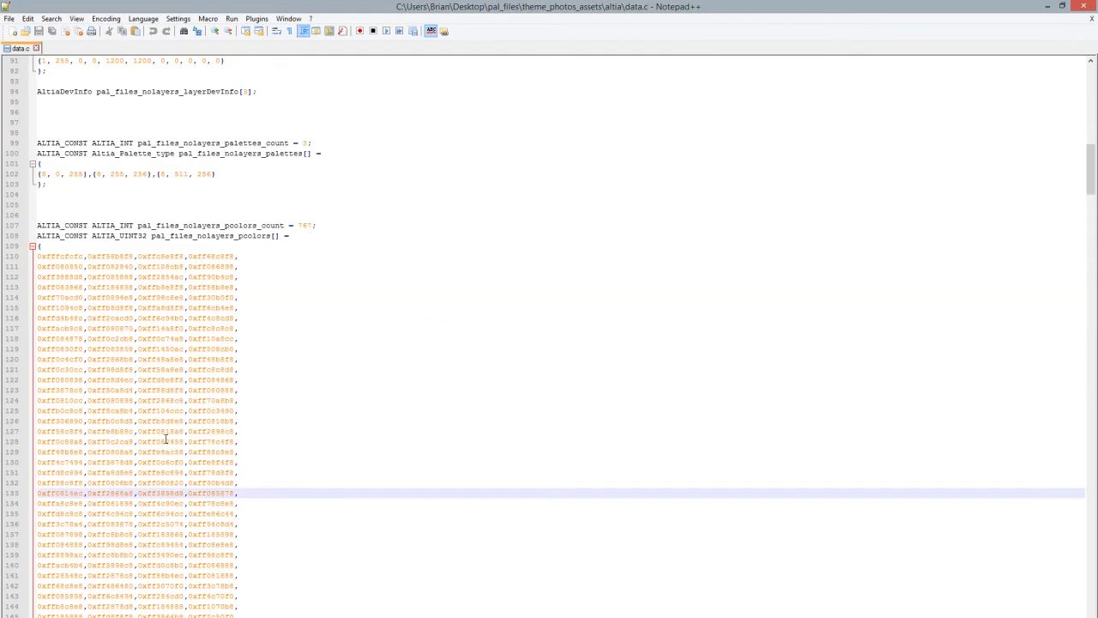
double_click(305, 349)
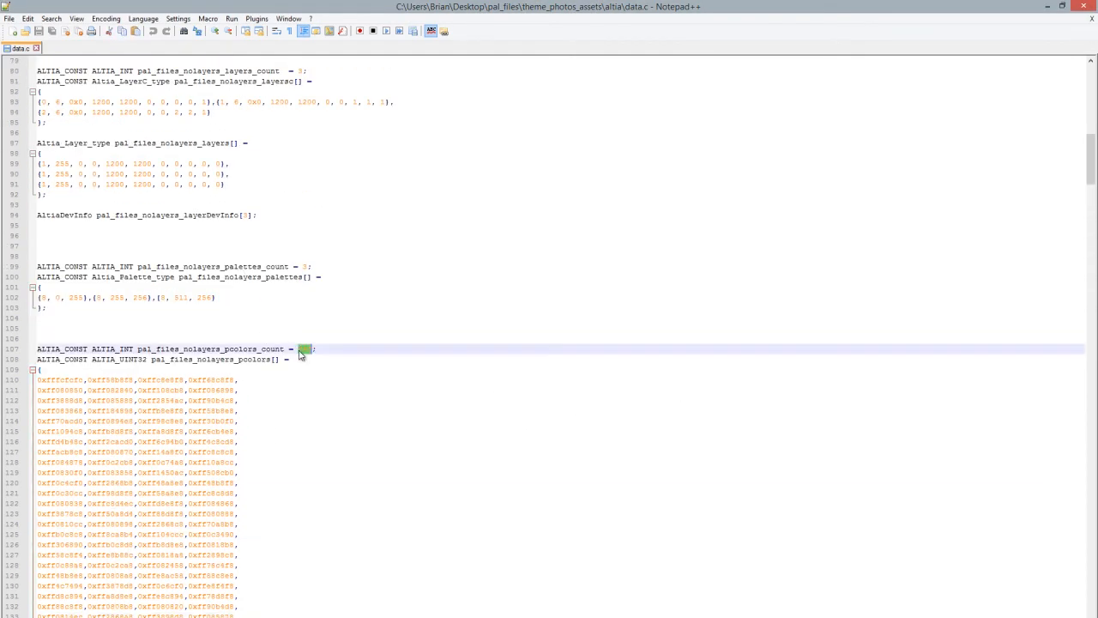
double_click(306, 266)
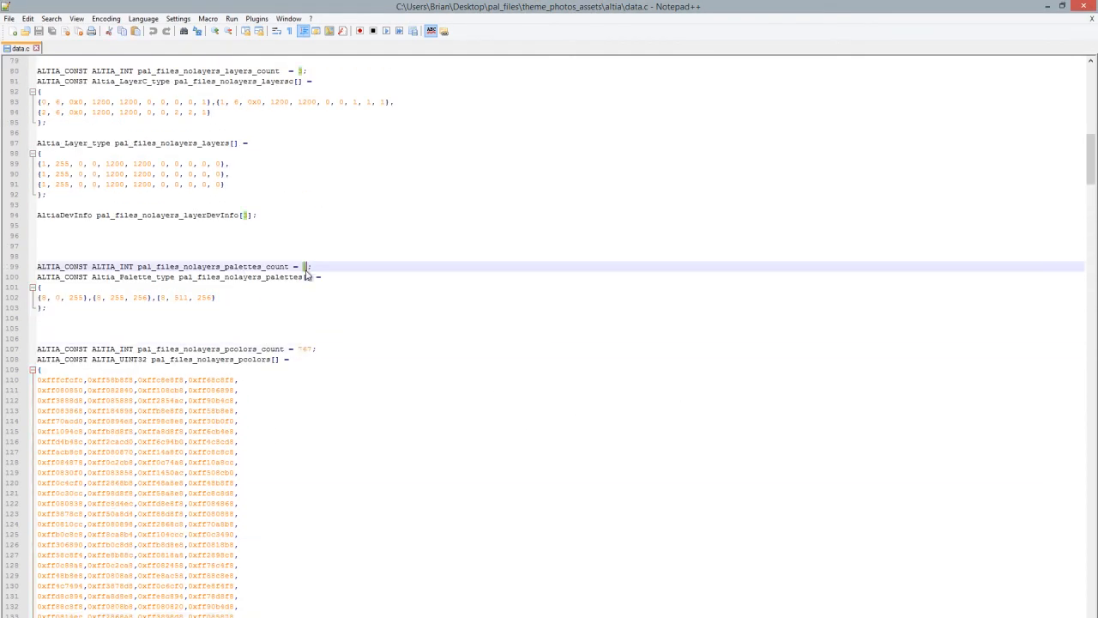
double_click(305, 348)
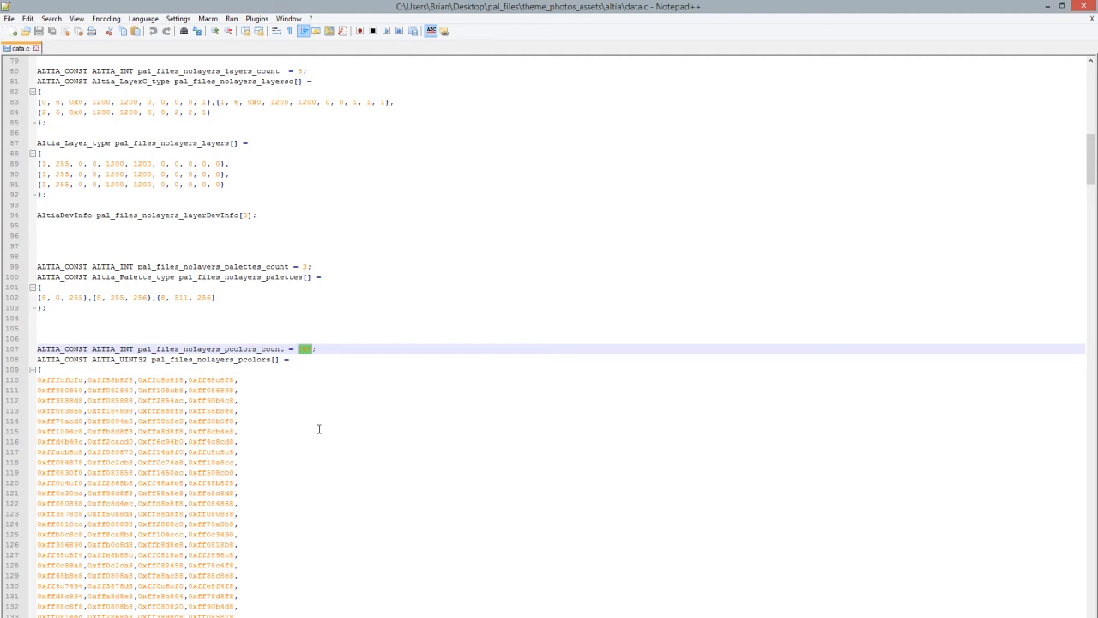
Step: Compare the number of palettes with the total palette colour count in data.c
type("76")
double_click(304, 266)
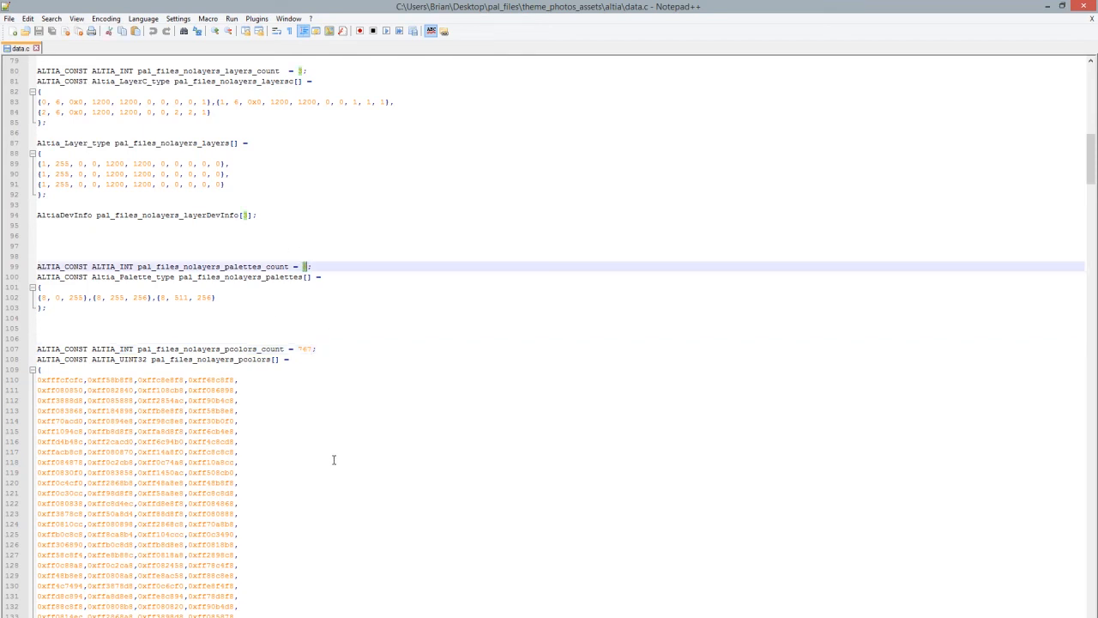
double_click(304, 350)
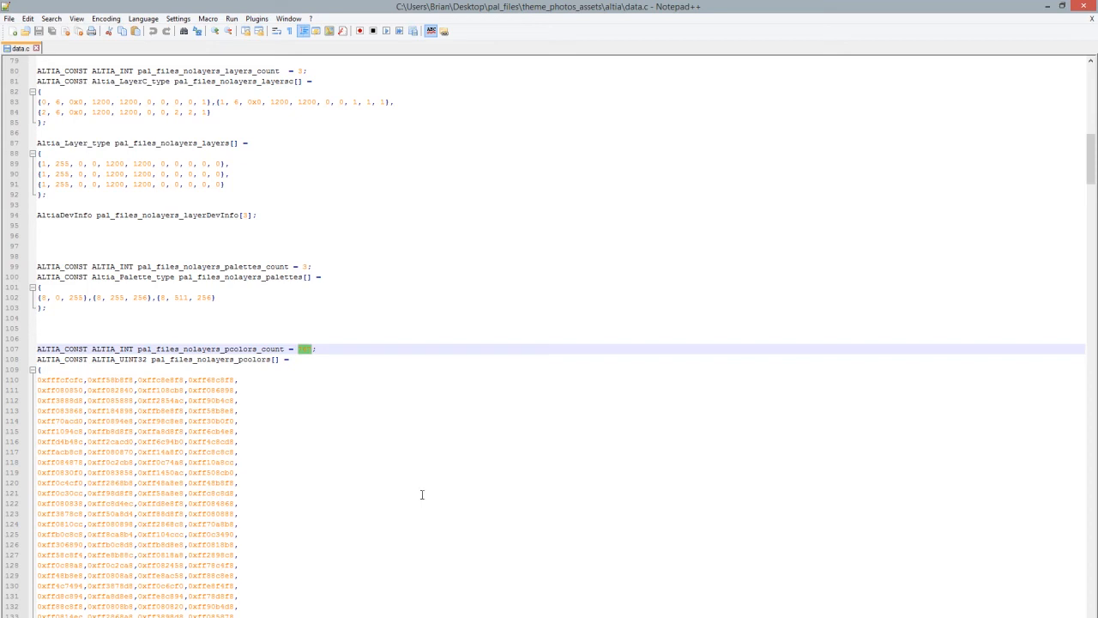
left_click(532, 481)
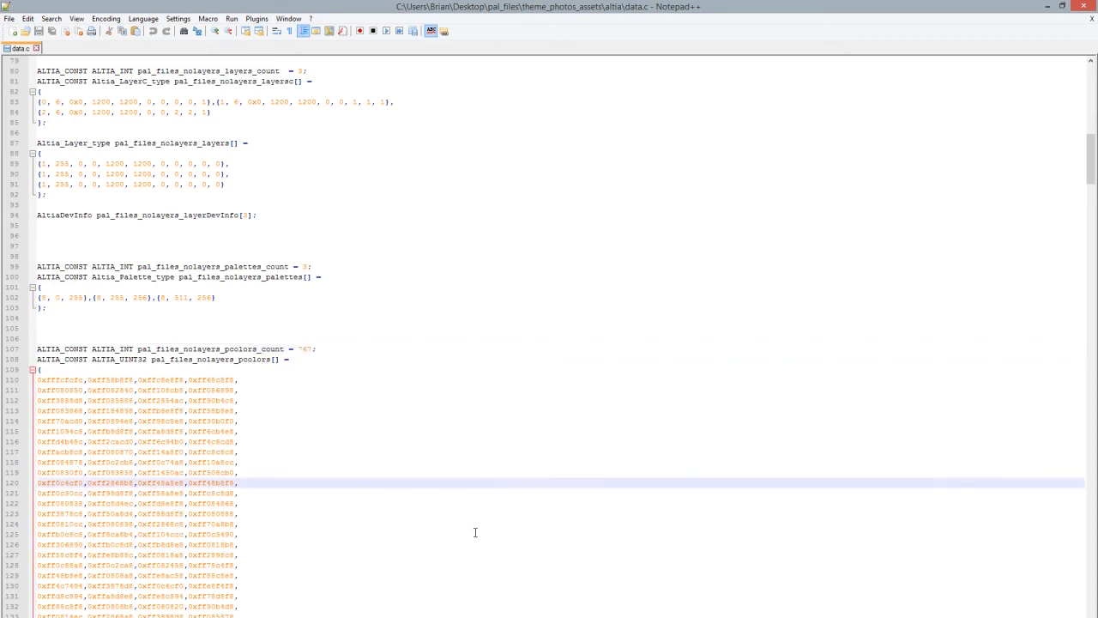
scroll(475, 532, "up", 6)
scroll(475, 532, "down", 4)
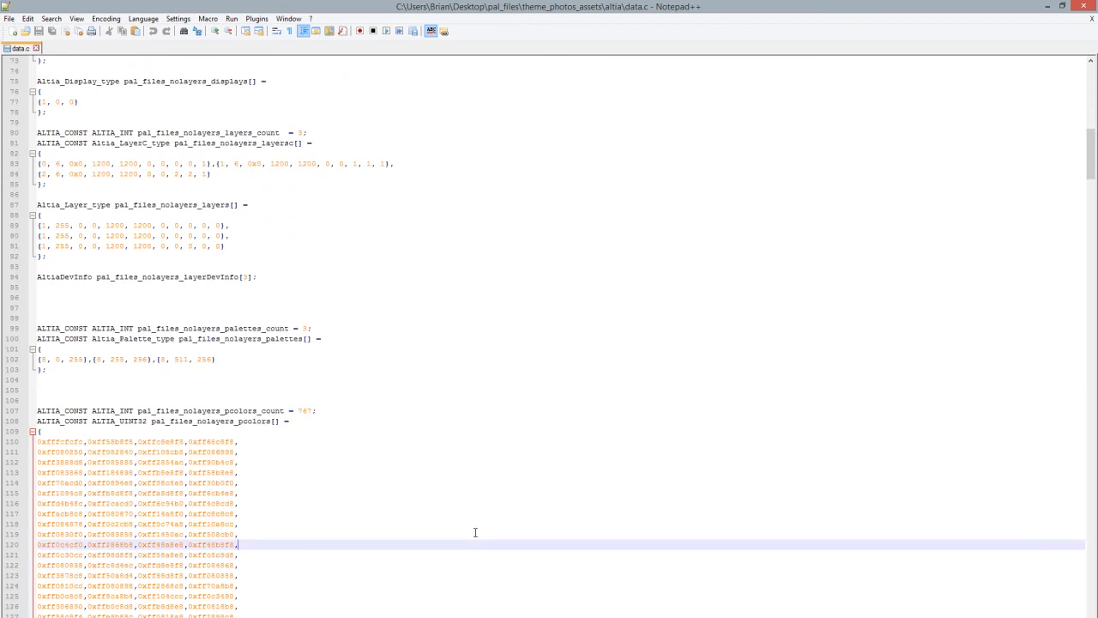
double_click(306, 411)
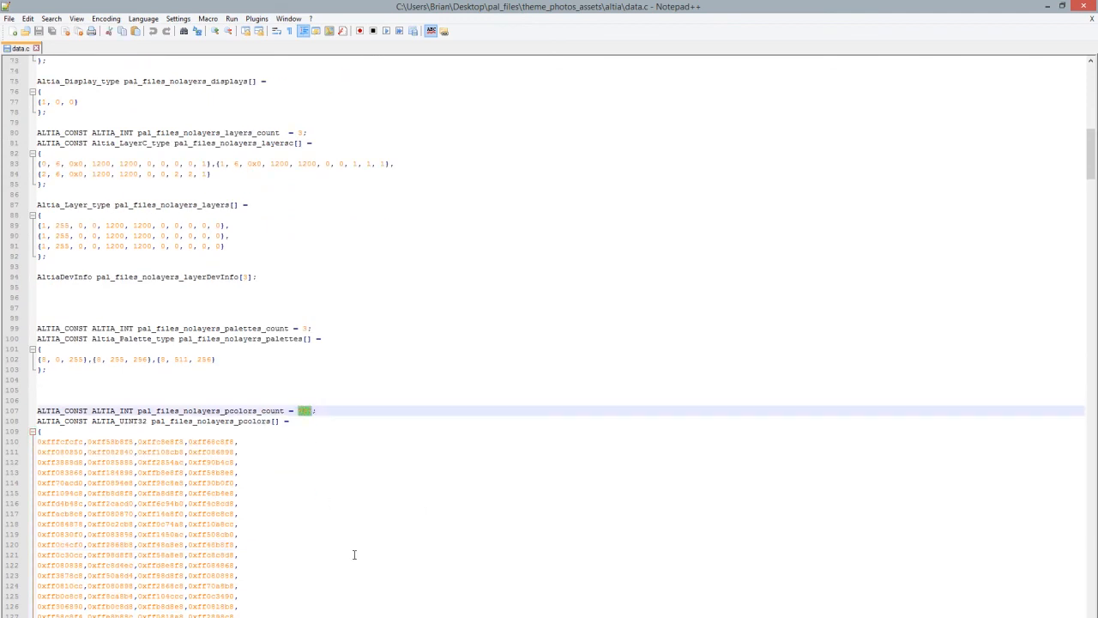
Step: Switch to Altia Design and view the image groups on Layer 1 and Layer 2, toggling the visibility of Layer 2's image object
key("alt+Tab")
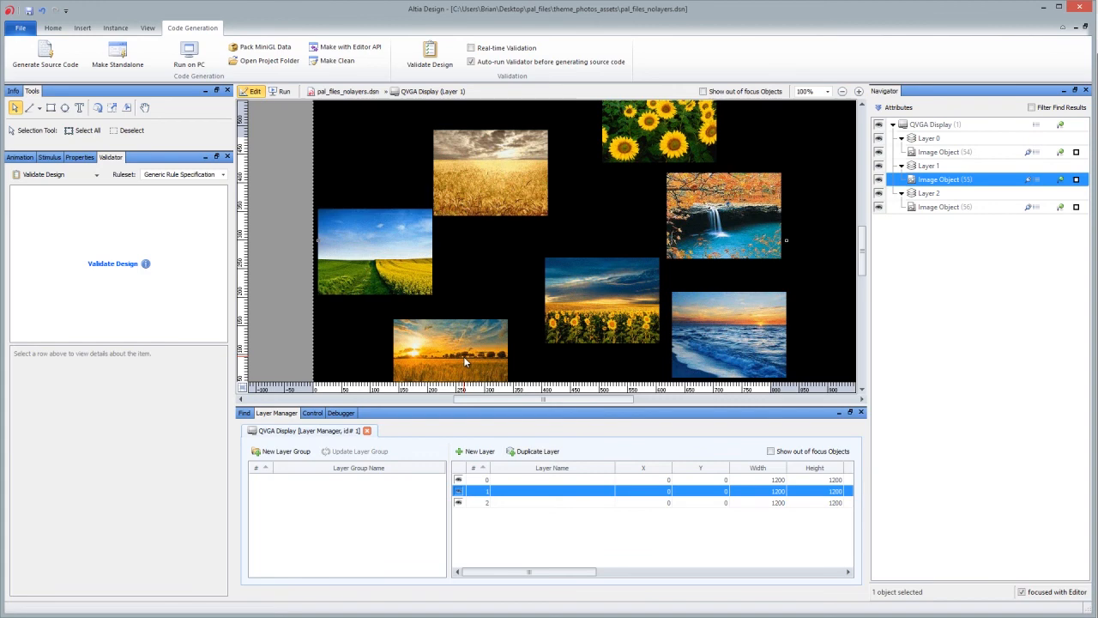
left_click(257, 261)
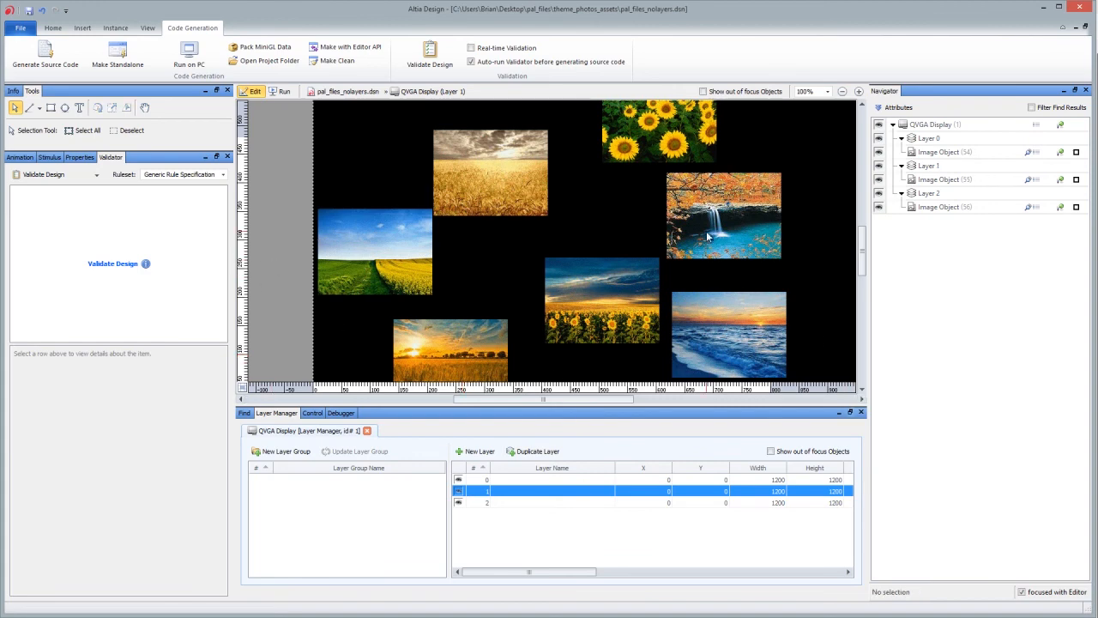
left_click(578, 343)
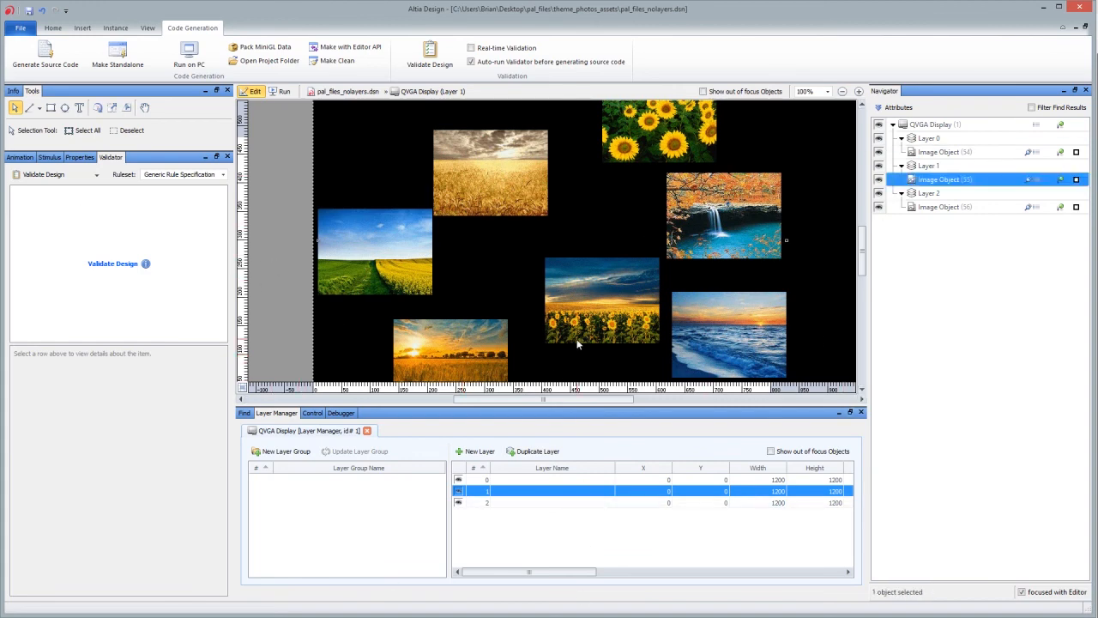
left_click(942, 207)
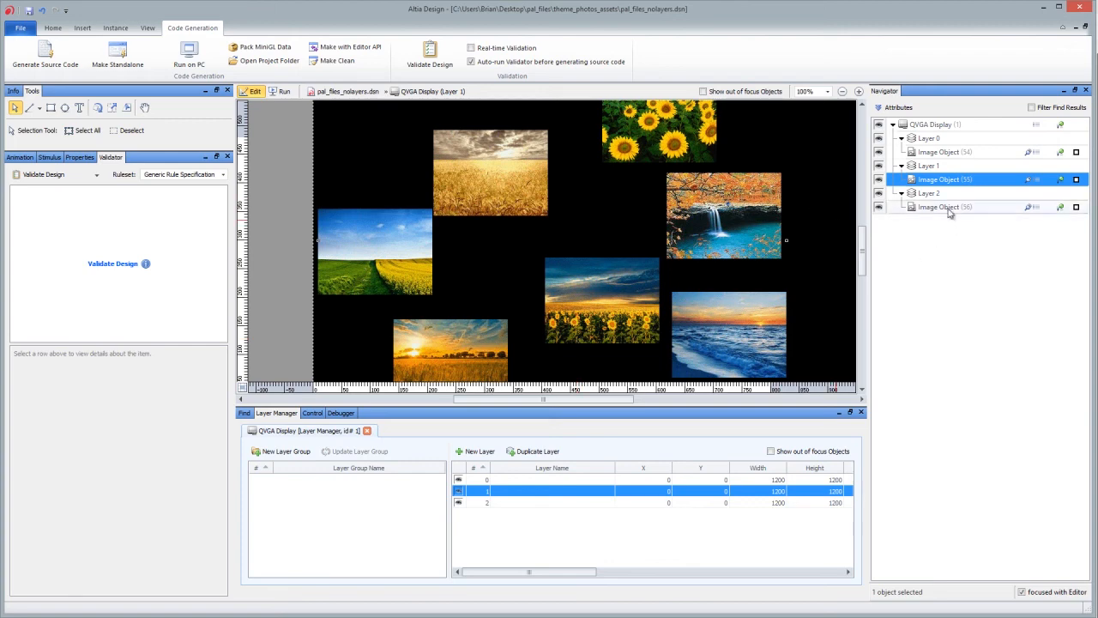
left_click(877, 208)
double_click(877, 208)
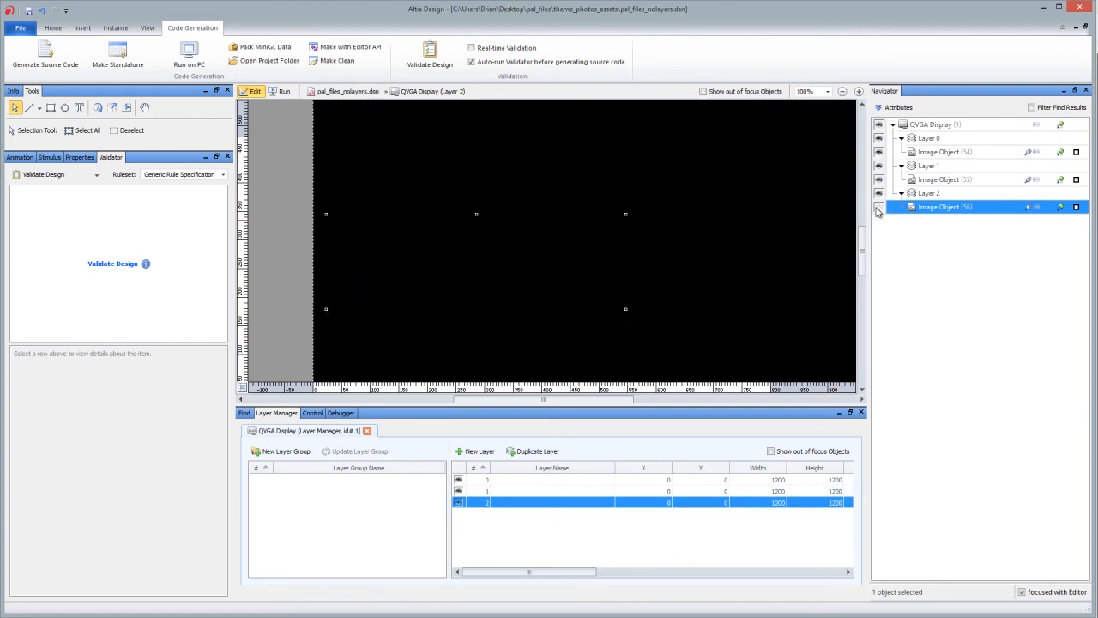
left_click(877, 209)
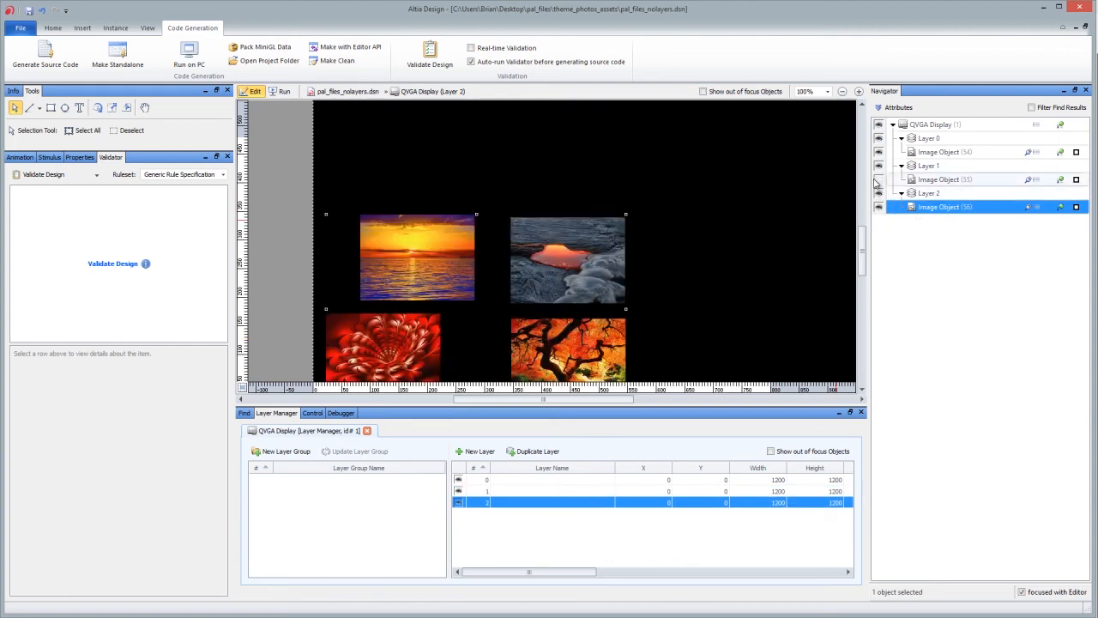
Step: Toggle the visibility of the Layer 1 and Layer 0 image objects to view their image groups
left_click(877, 179)
left_click(877, 179)
left_click(878, 152)
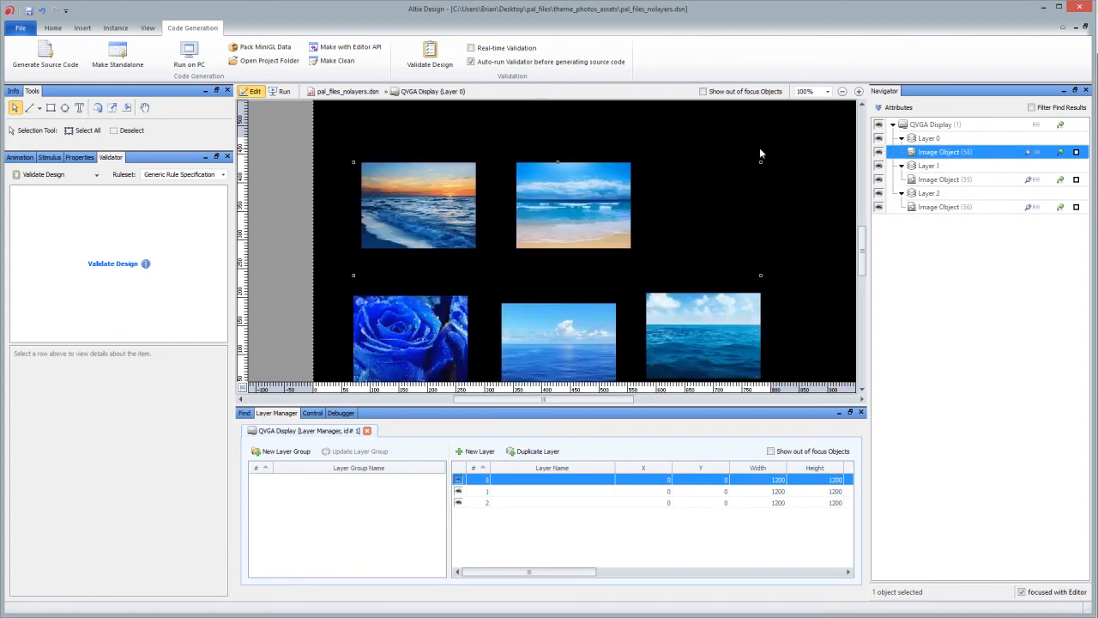
left_click(880, 153)
left_click(880, 153)
double_click(879, 153)
Step: Review the image groups on Layer 1 and Layer 2 again by toggling each image object off and back on
left_click(944, 182)
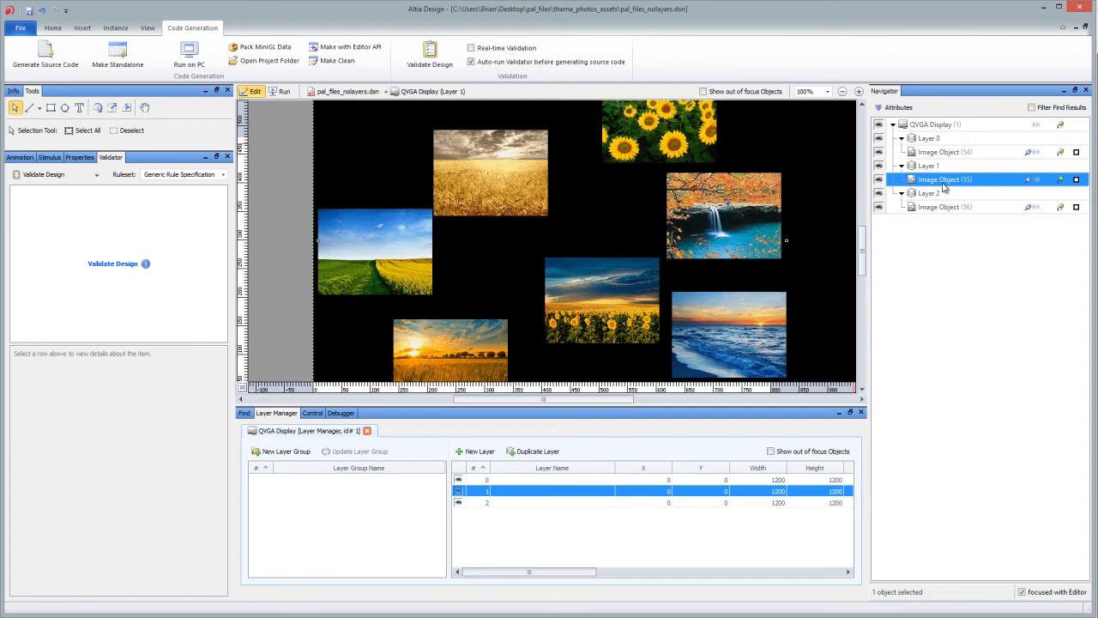
double_click(879, 180)
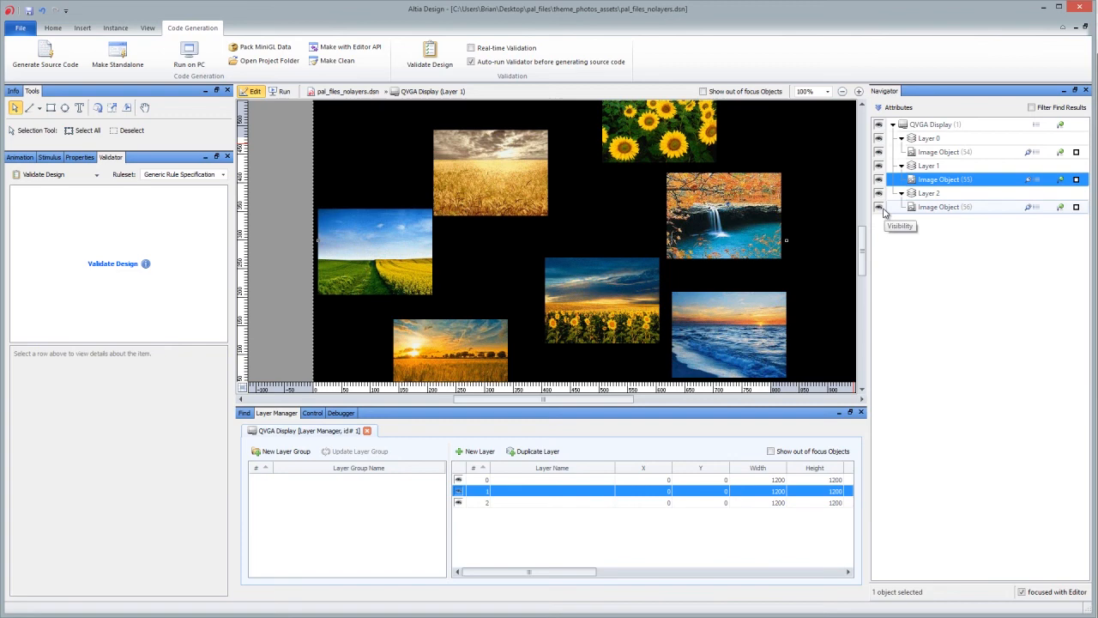
left_click(934, 208)
left_click(882, 211)
left_click(881, 210)
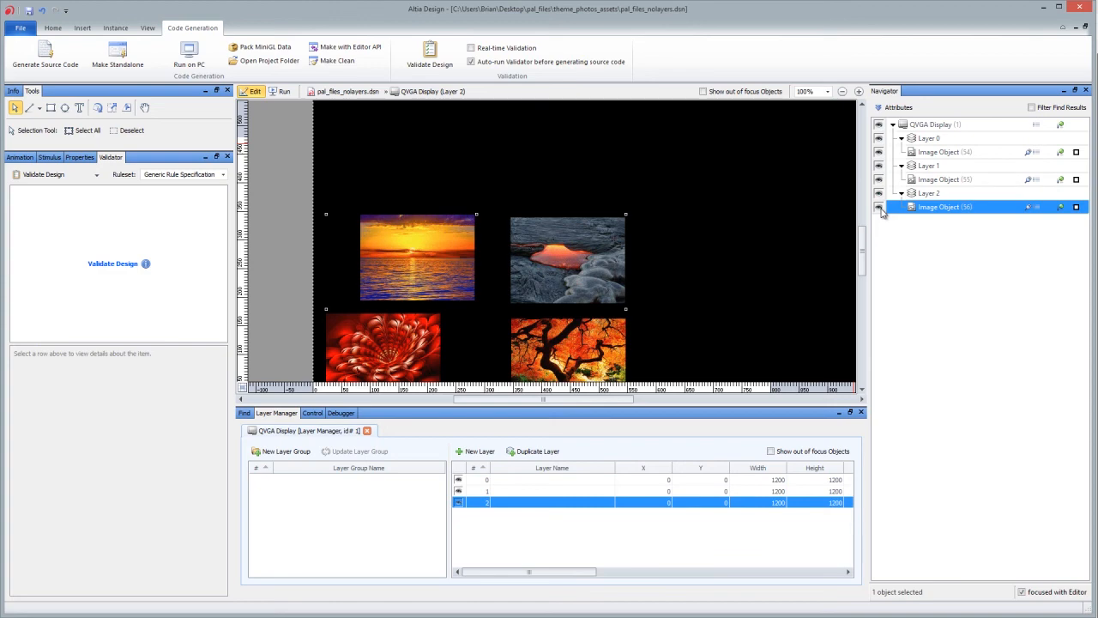
Step: Open the recent design pal_files.dsn in place of the current design
left_click(21, 29)
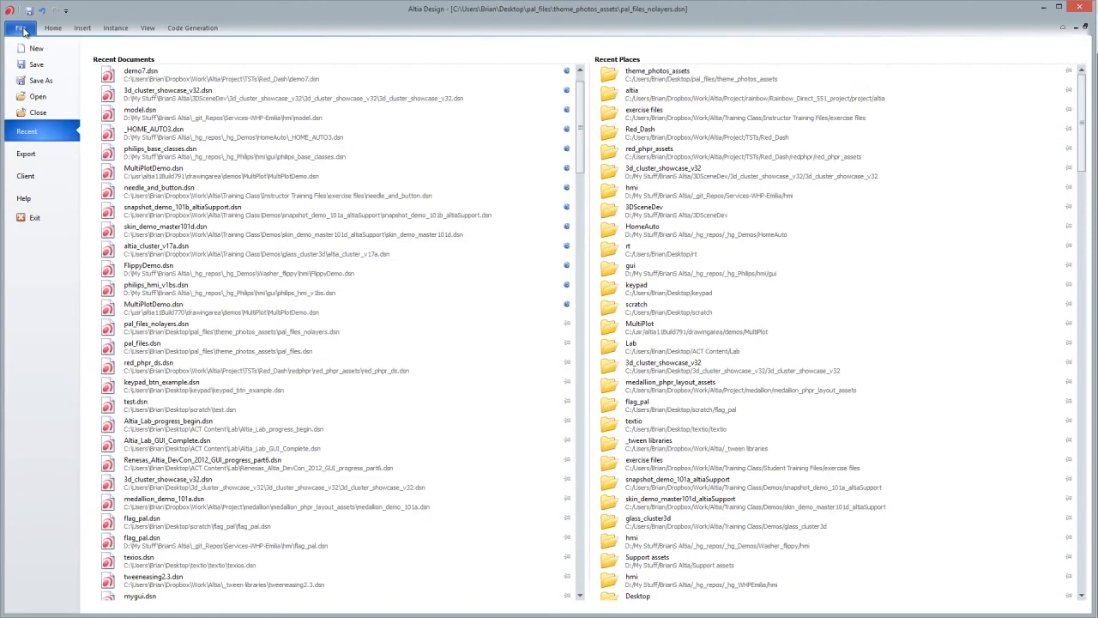
left_click(442, 352)
left_click(621, 325)
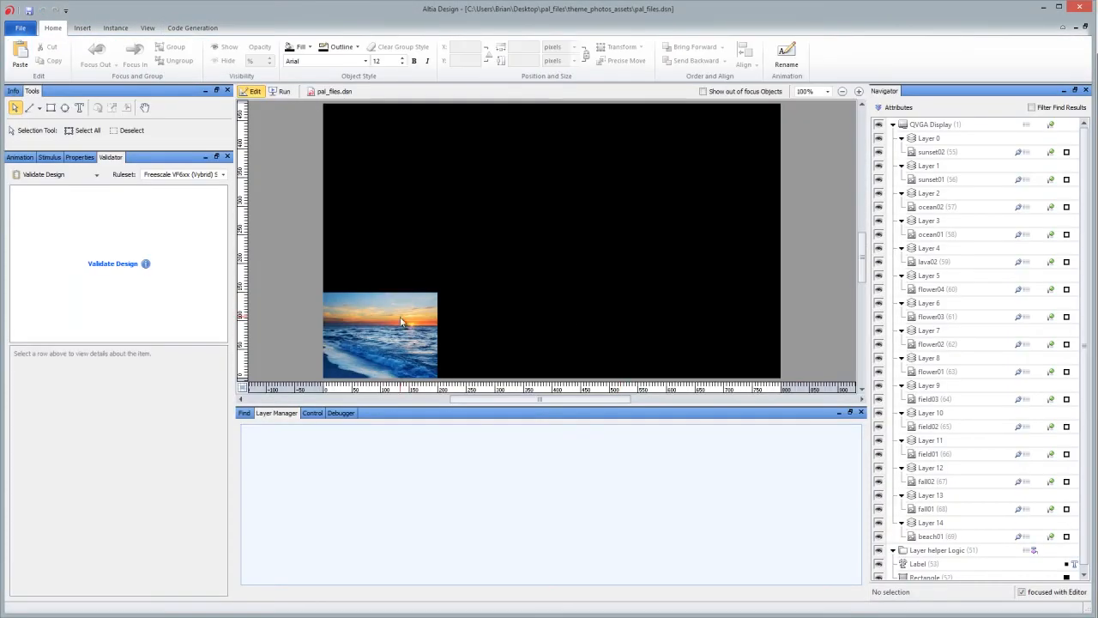
Step: View the sunset01, ocean02 and ocean01 images and the palette and format values of their layers
left_click(973, 179)
left_click(971, 210)
left_click(961, 234)
left_click(660, 514)
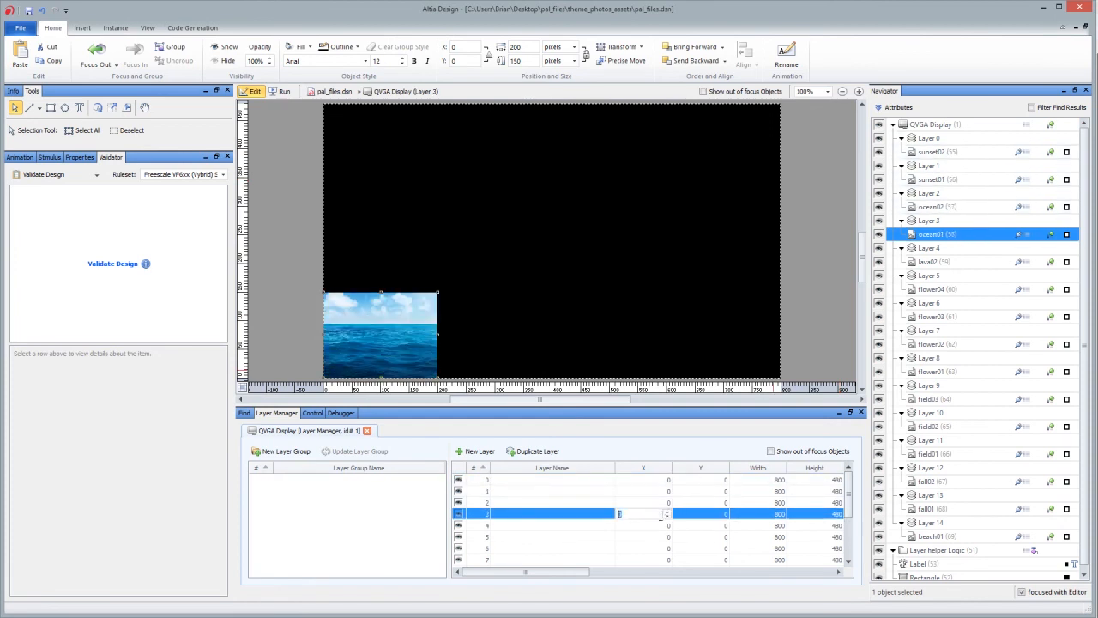
type("3")
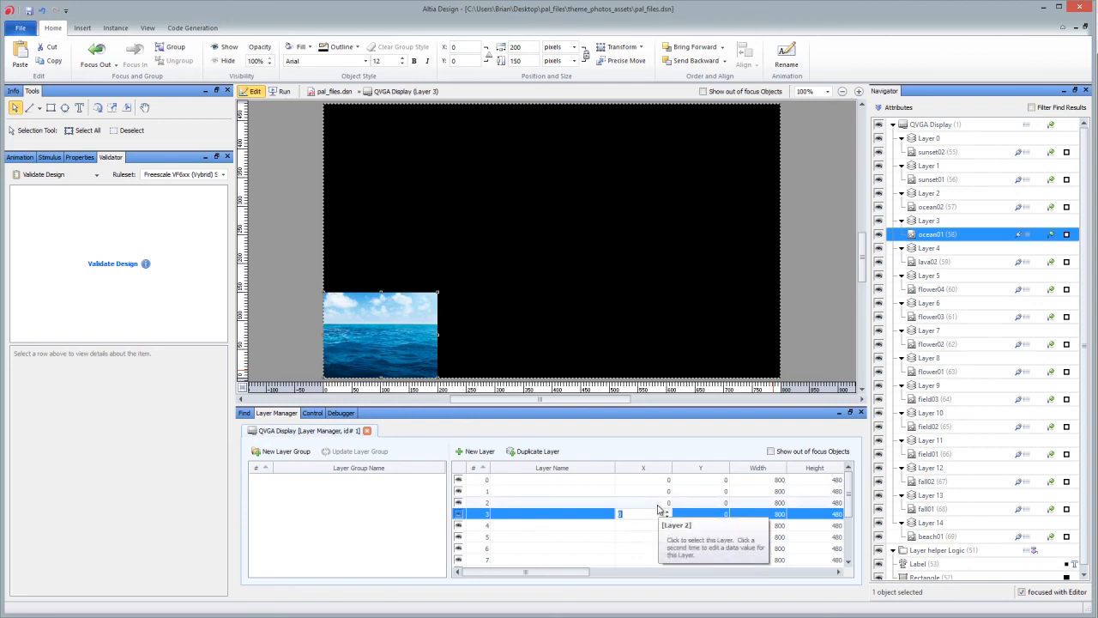
left_click_drag(584, 572, 826, 575)
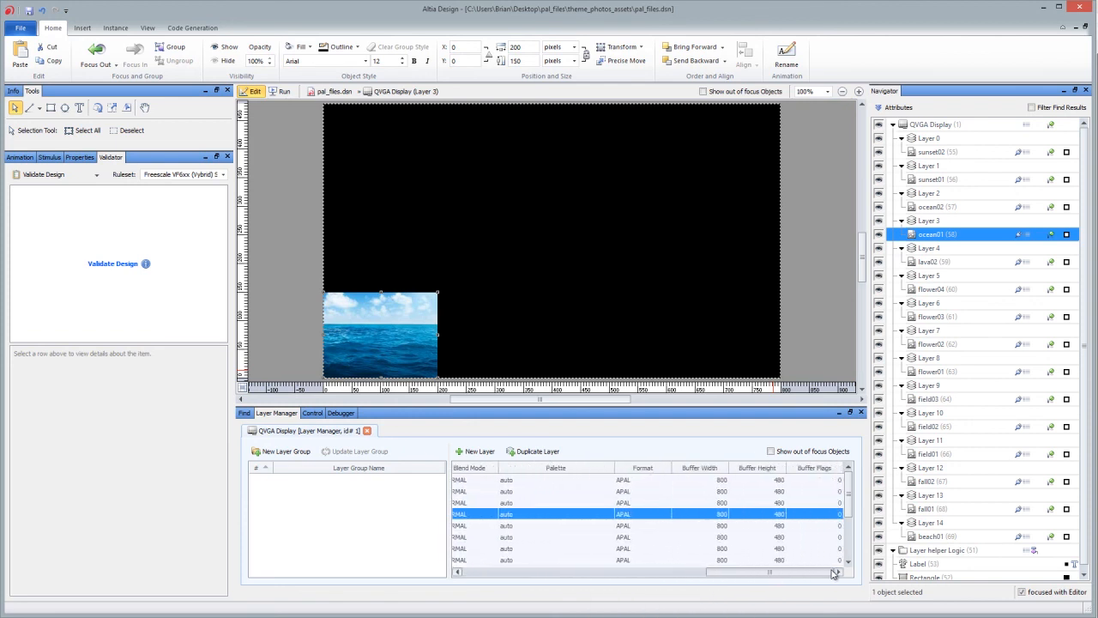
Step: Inspect Layer 0's palette and format settings and select its sunset02 image
left_click(542, 479)
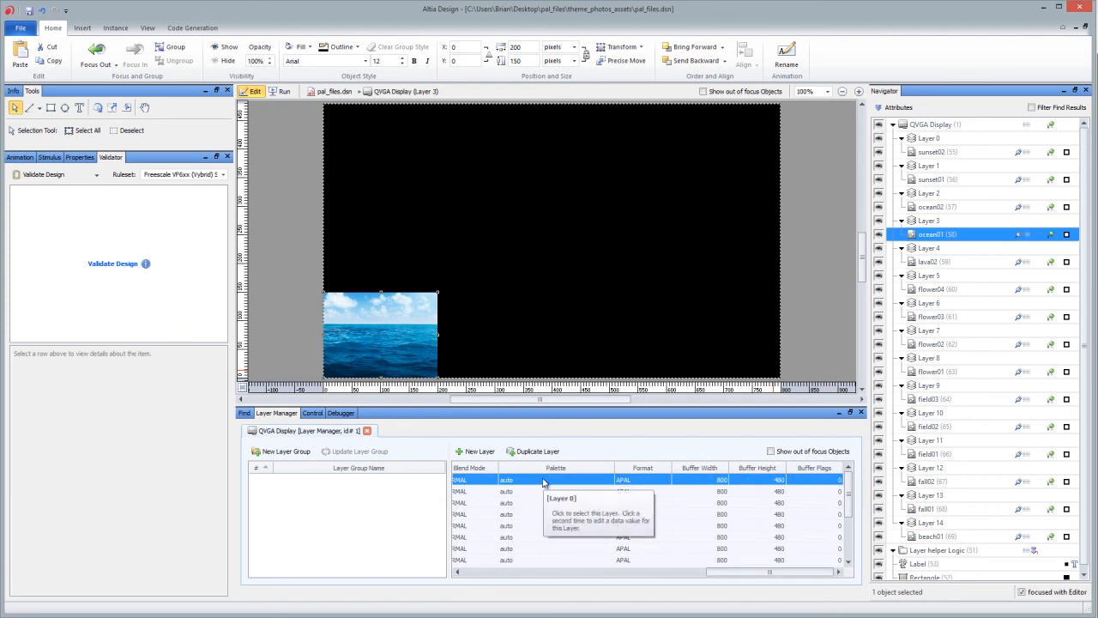
left_click(544, 480)
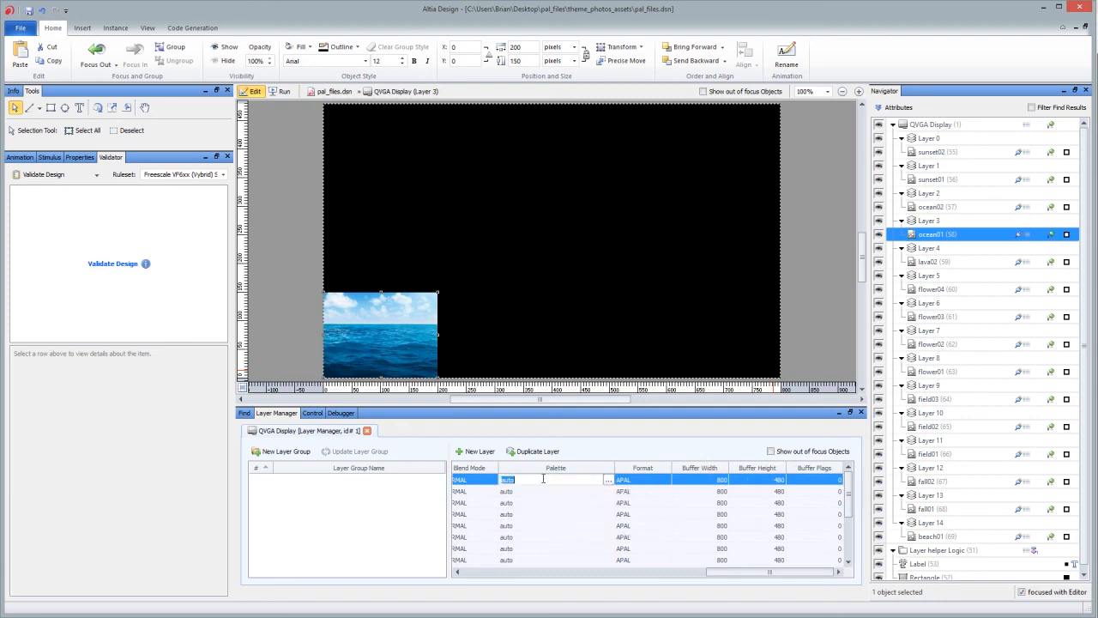
left_click(543, 480)
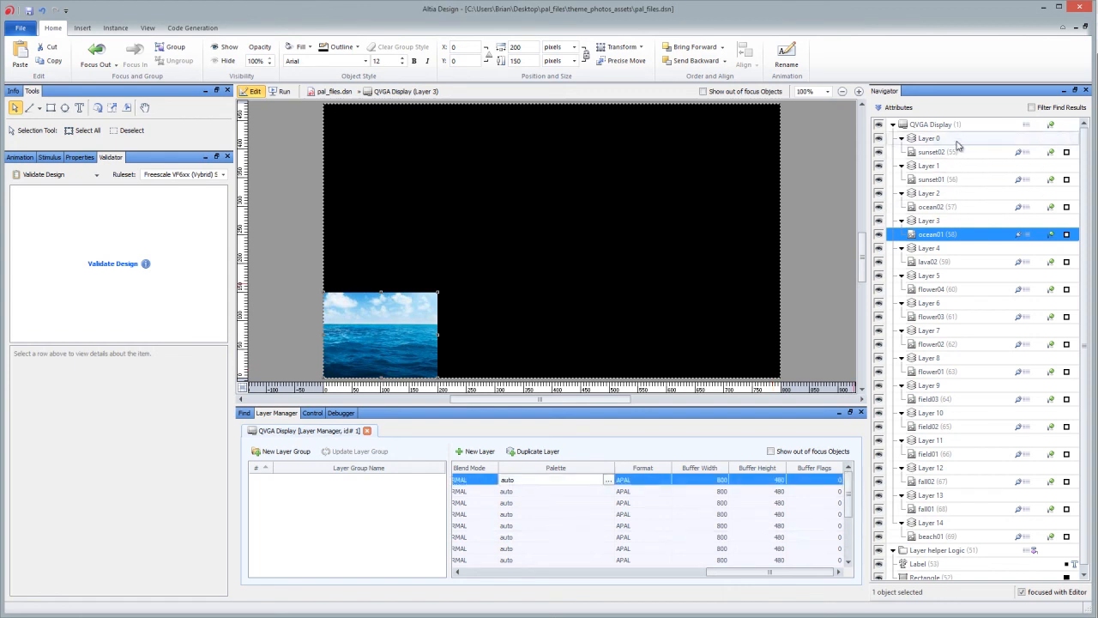
left_click(636, 481)
left_click(668, 481)
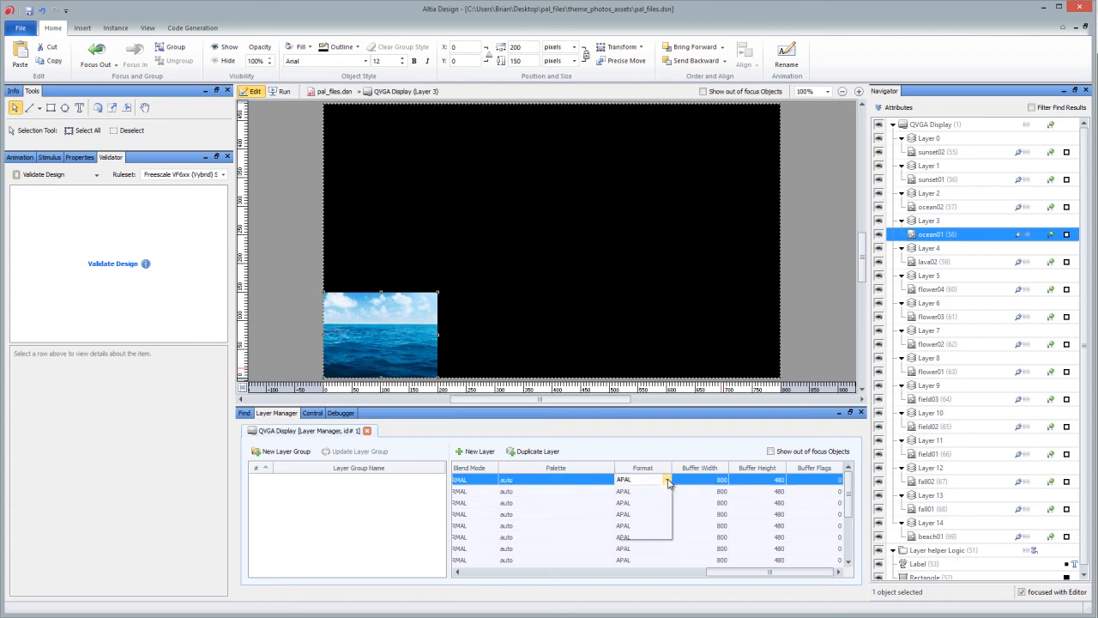
left_click(668, 480)
left_click(943, 153)
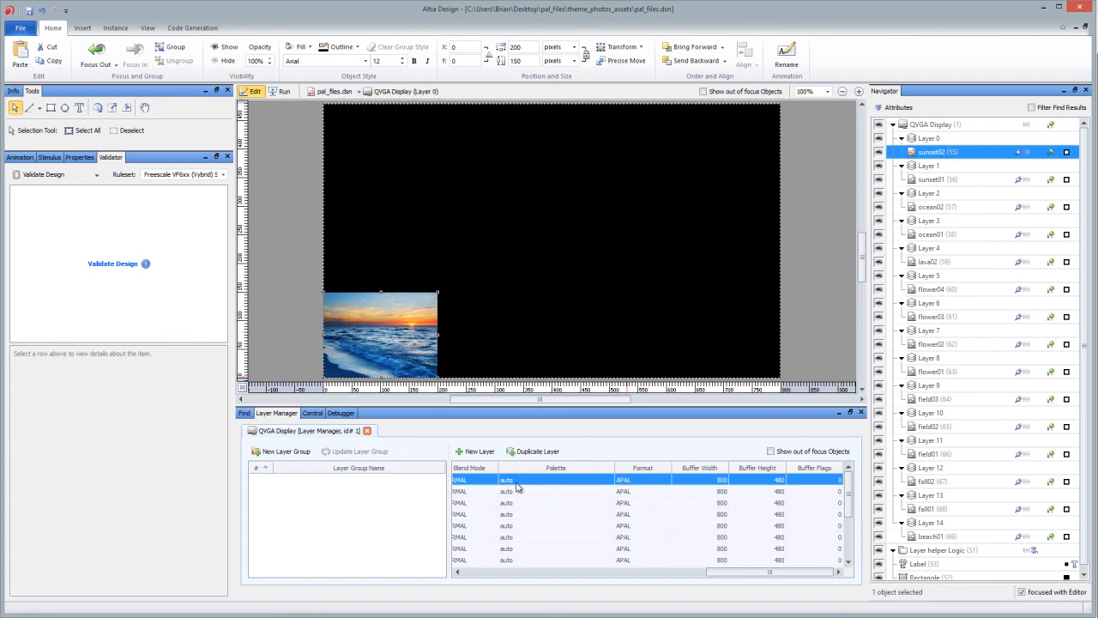
Step: Copy the full file name aqua_orange_tan.pal from the theme_photos_assets folder and close the folder window
mouse_move(197, 617)
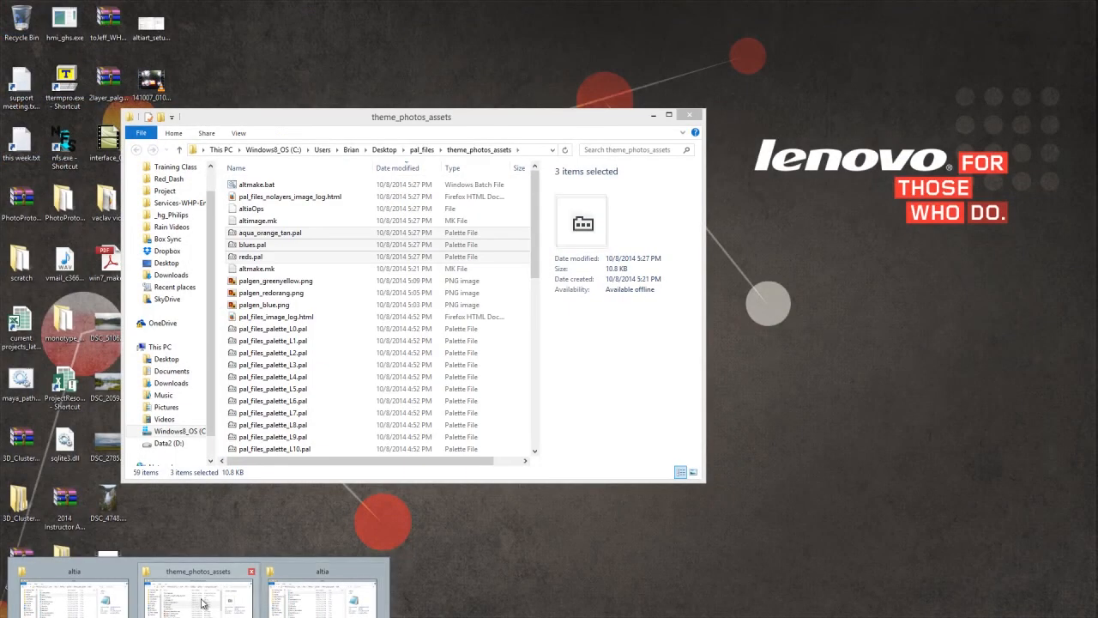
left_click(198, 594)
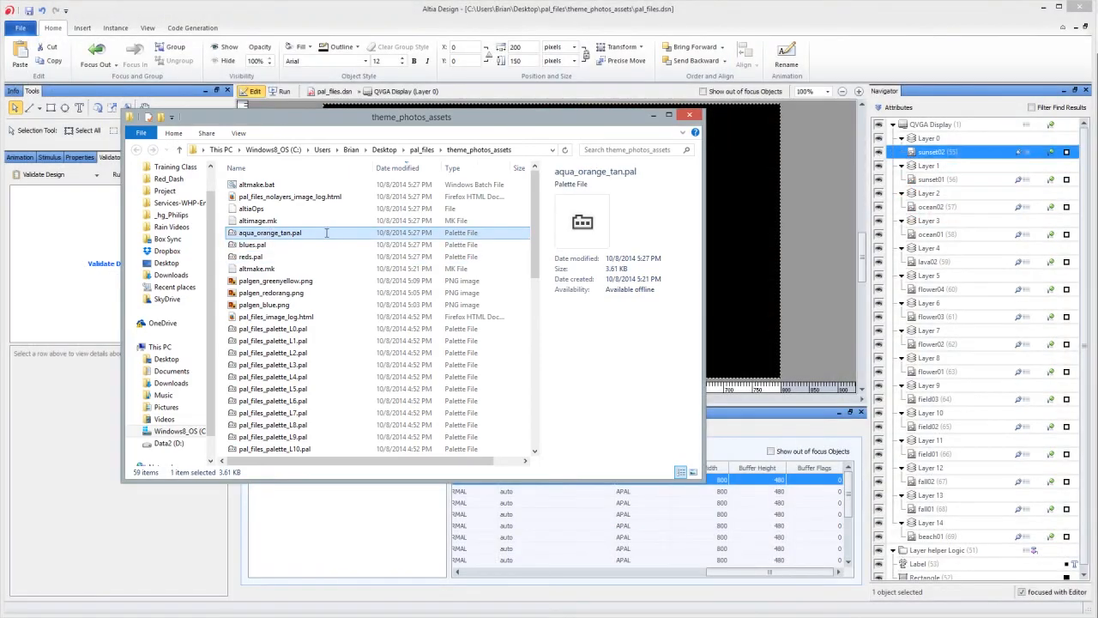
double_click(307, 231)
left_click(308, 233)
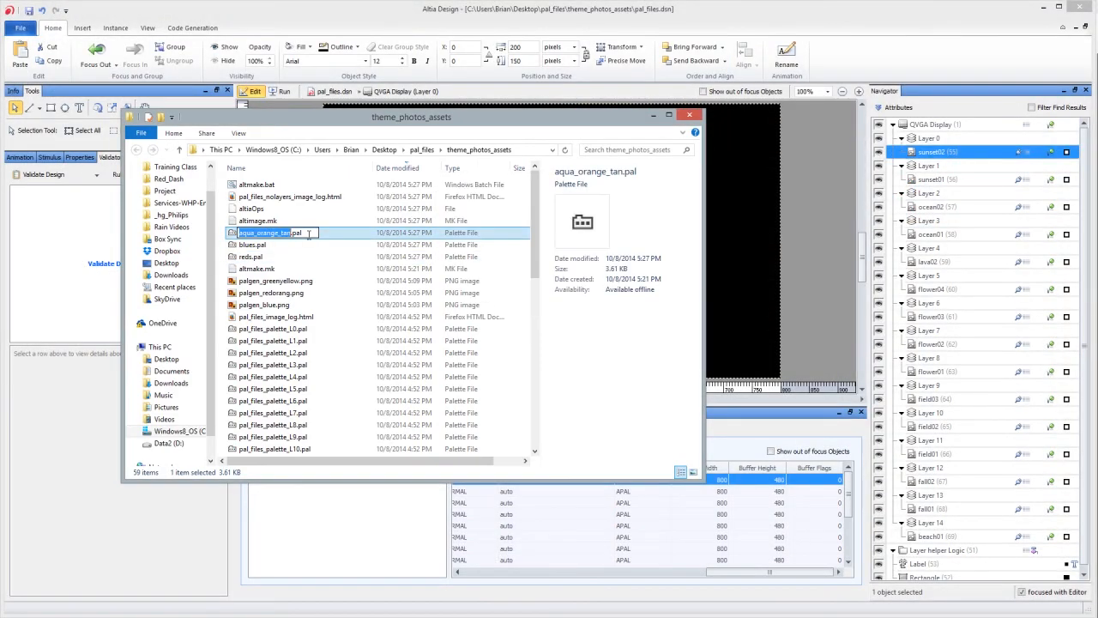
key("ctrl+a")
key("ctrl+c")
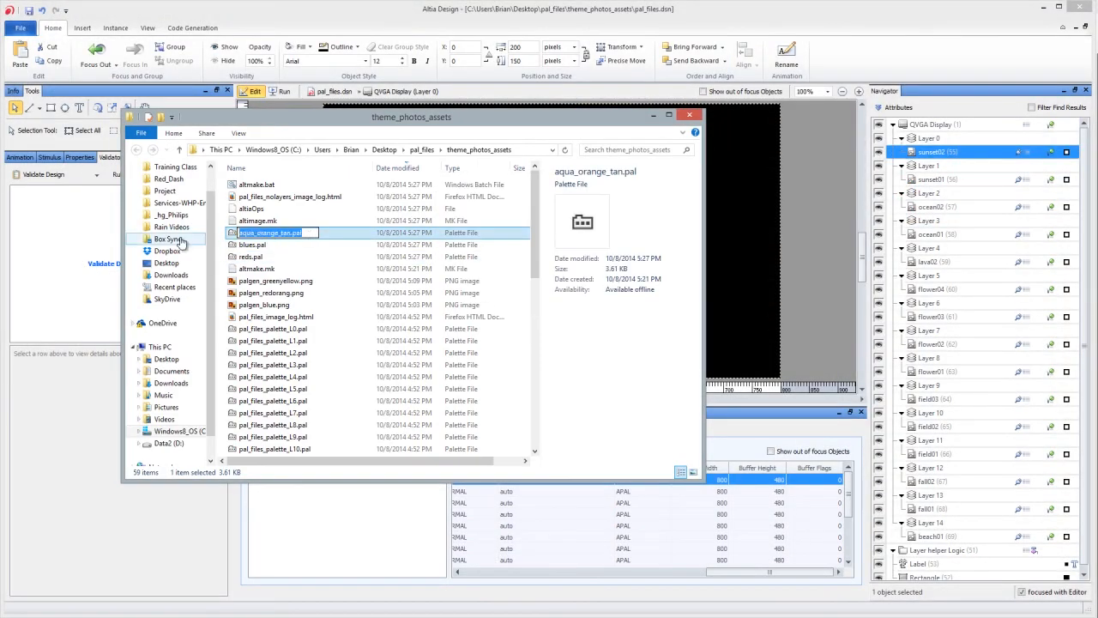
left_click(765, 437)
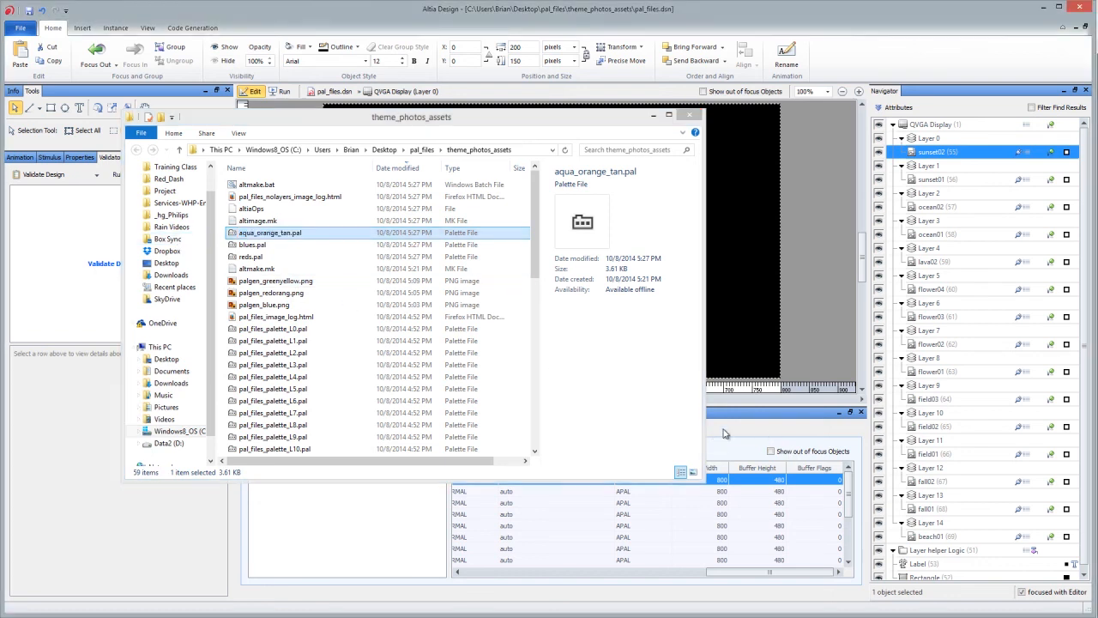
left_click(689, 116)
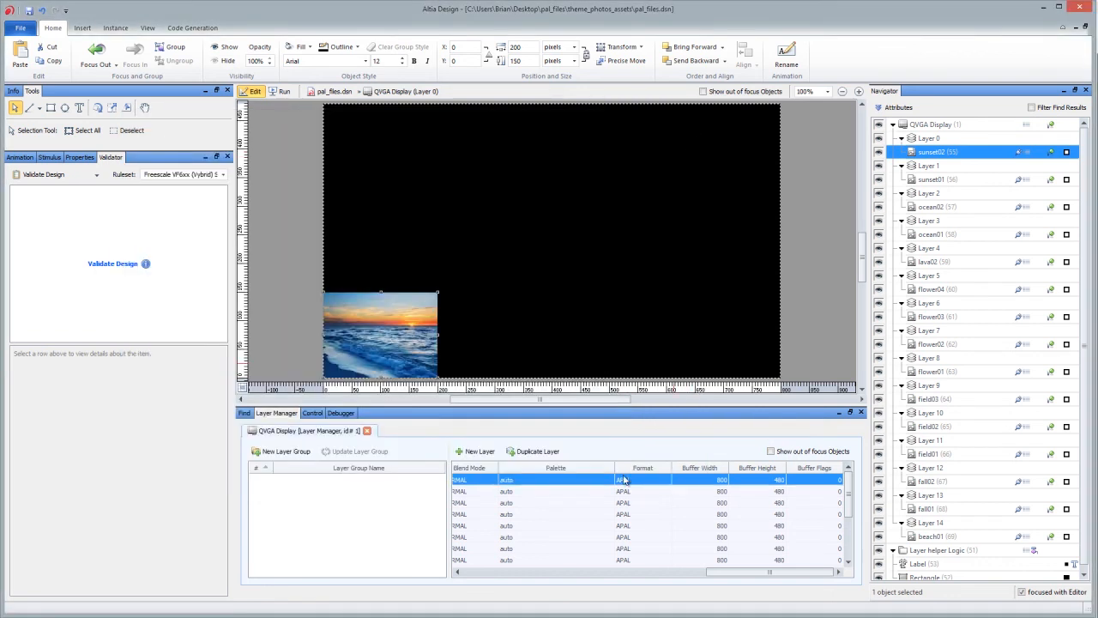
Step: Set Layer 0's palette to aqua_orange_tan.pal and show the properties of the QVGA Display
left_click(534, 481)
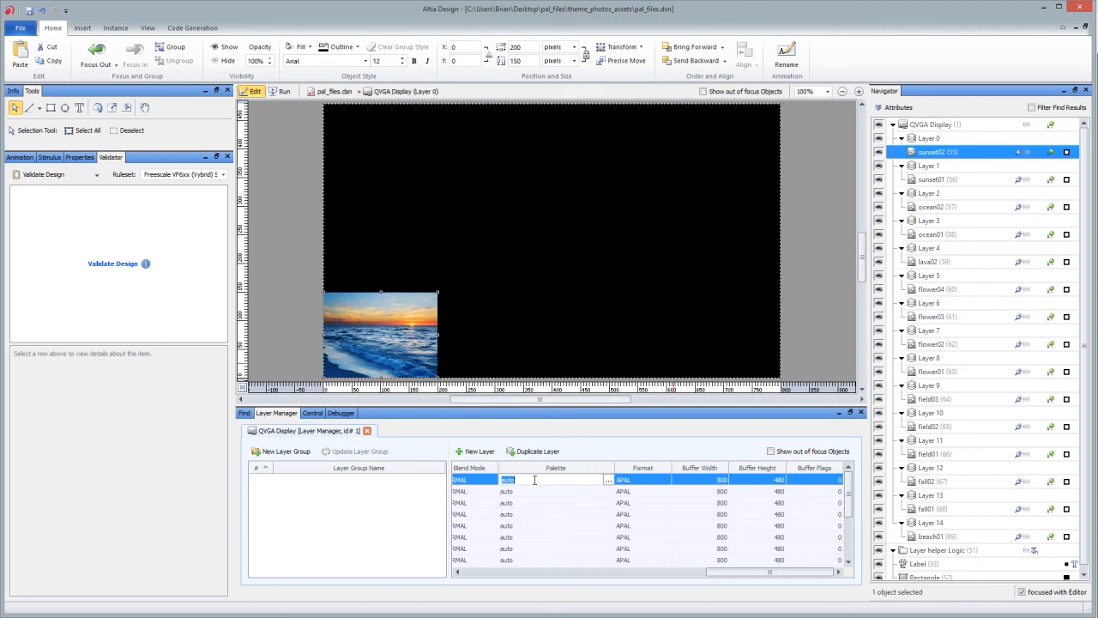
key("ctrl+v")
key("Return")
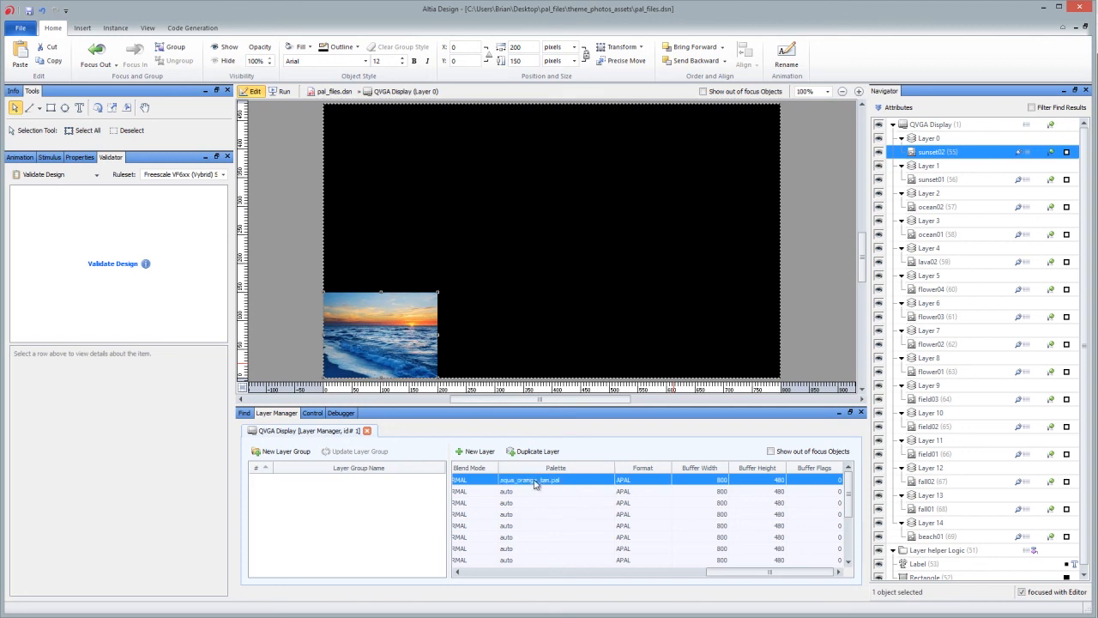
left_click(79, 157)
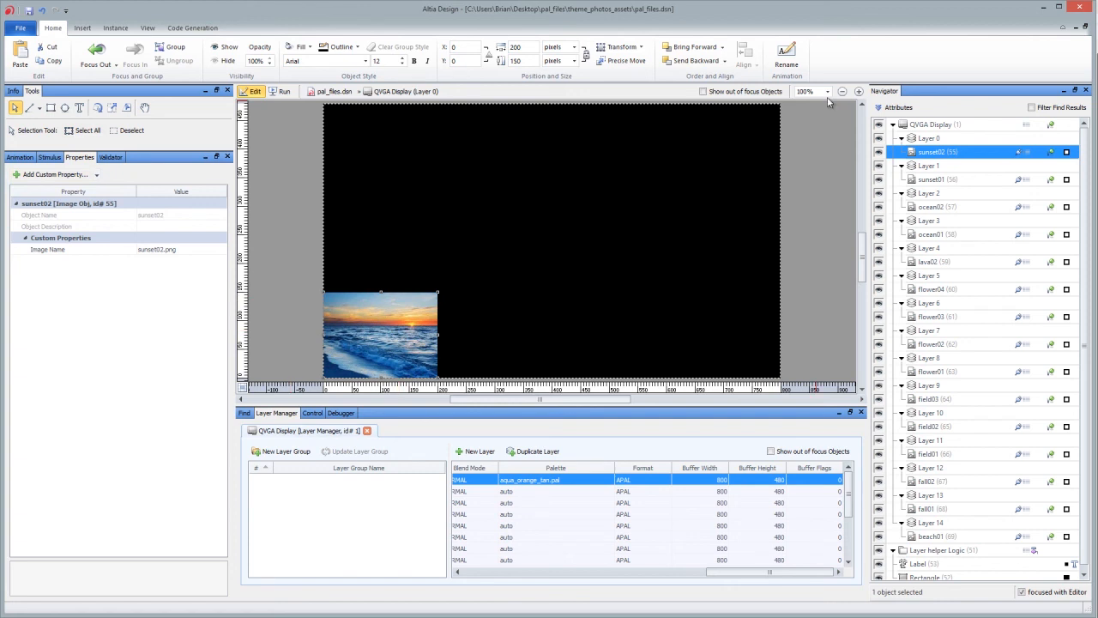
left_click(927, 125)
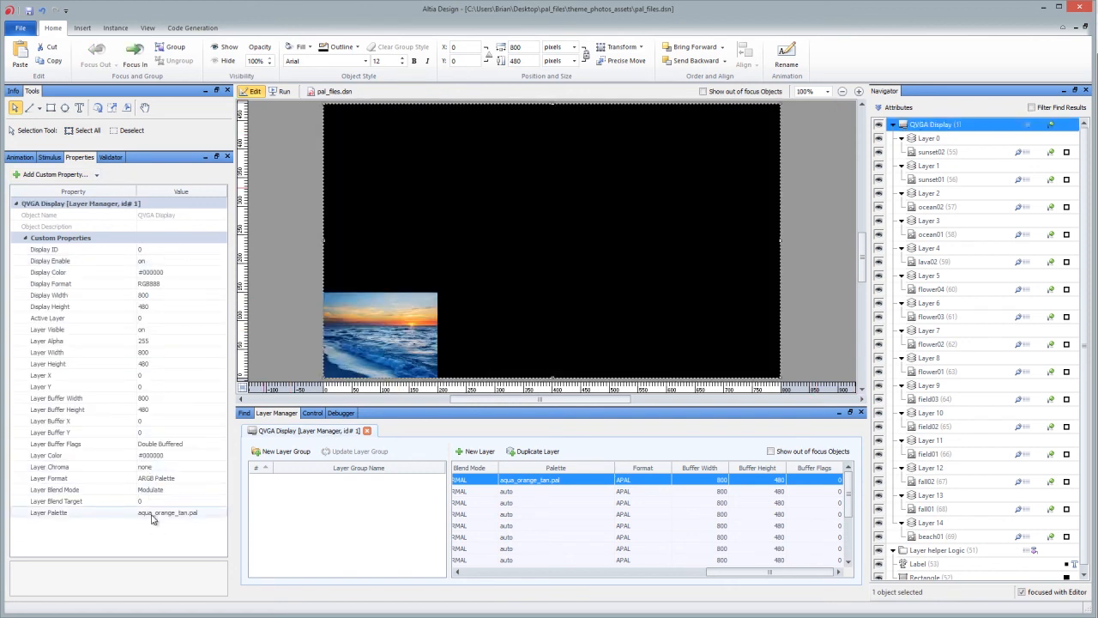
Step: Check the sunset01 and ocean02 images, and set the palette of Layer 1, which holds sunset01, to reds.pal
left_click(538, 491)
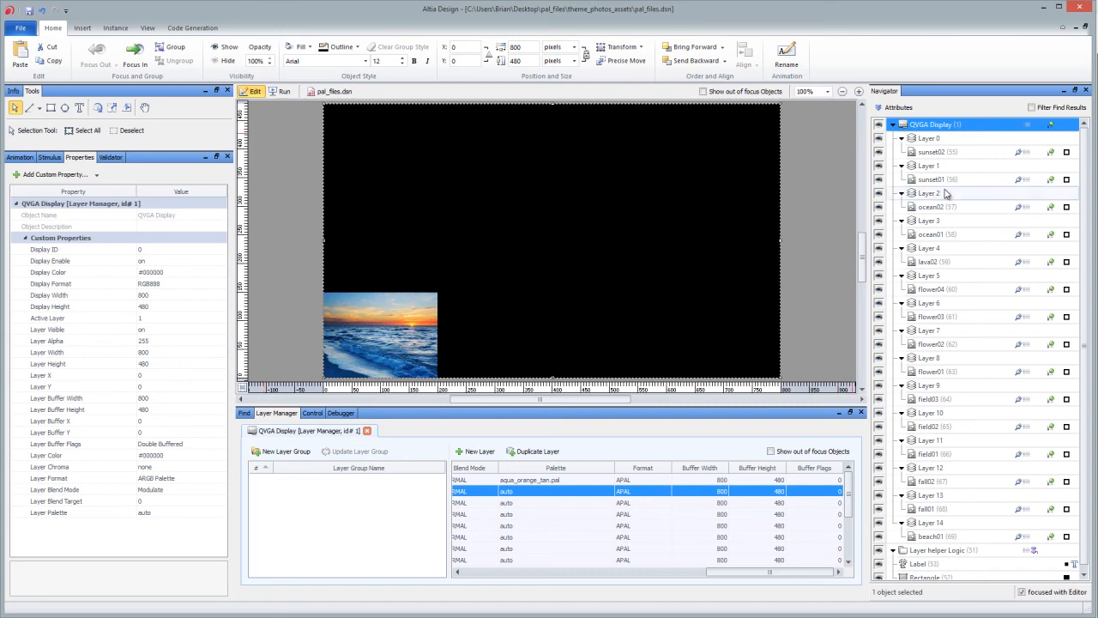
left_click_drag(738, 572, 773, 583)
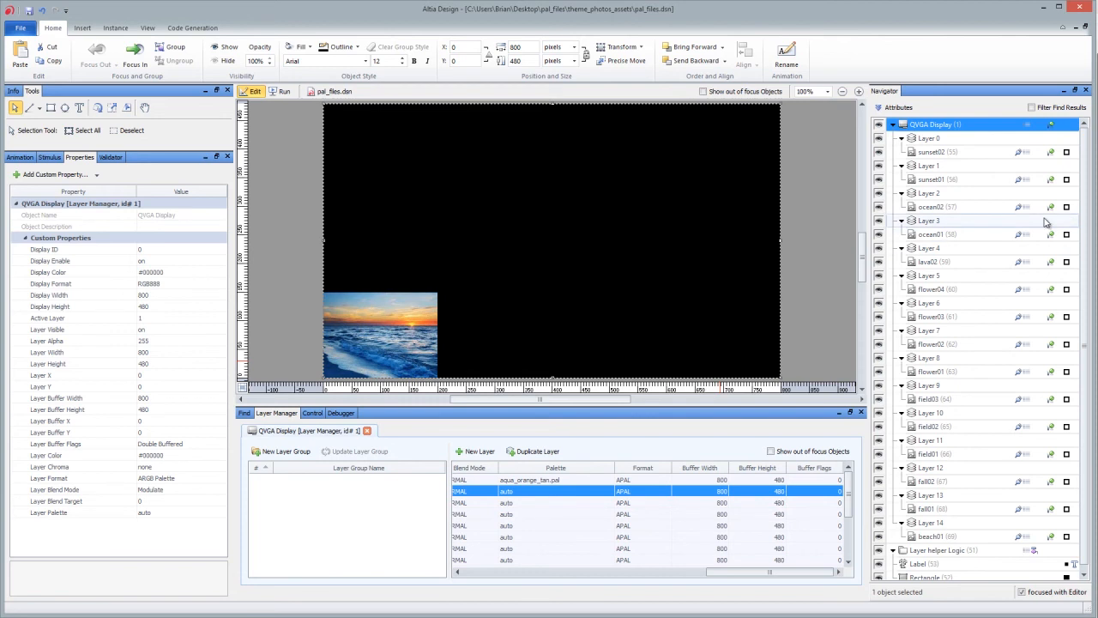
left_click(987, 181)
left_click(975, 208)
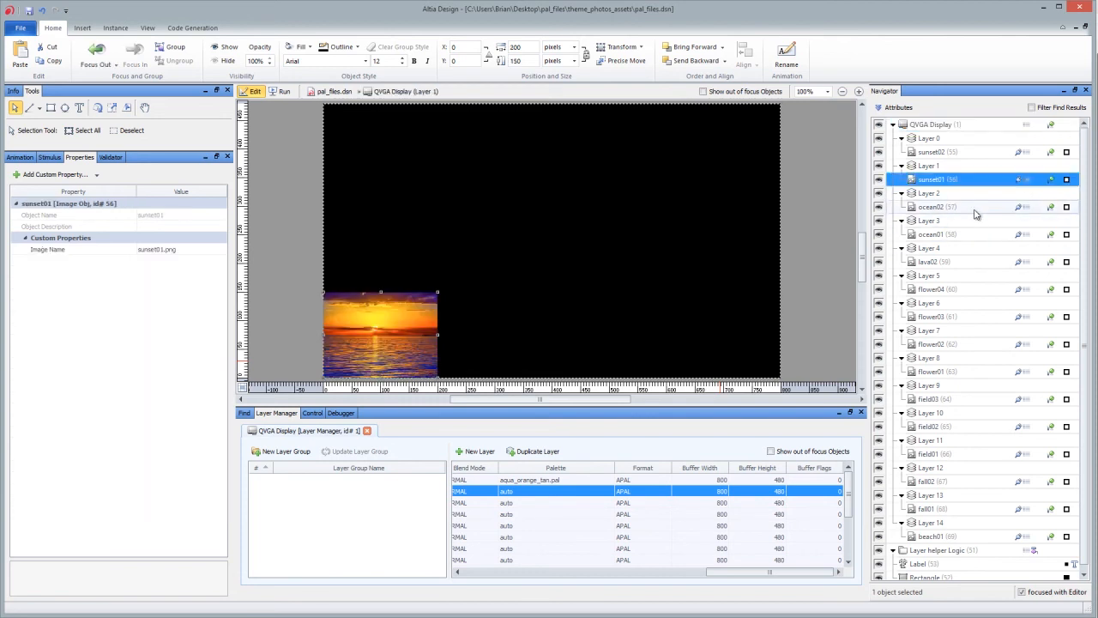
left_click(968, 182)
left_click(974, 210)
left_click(965, 181)
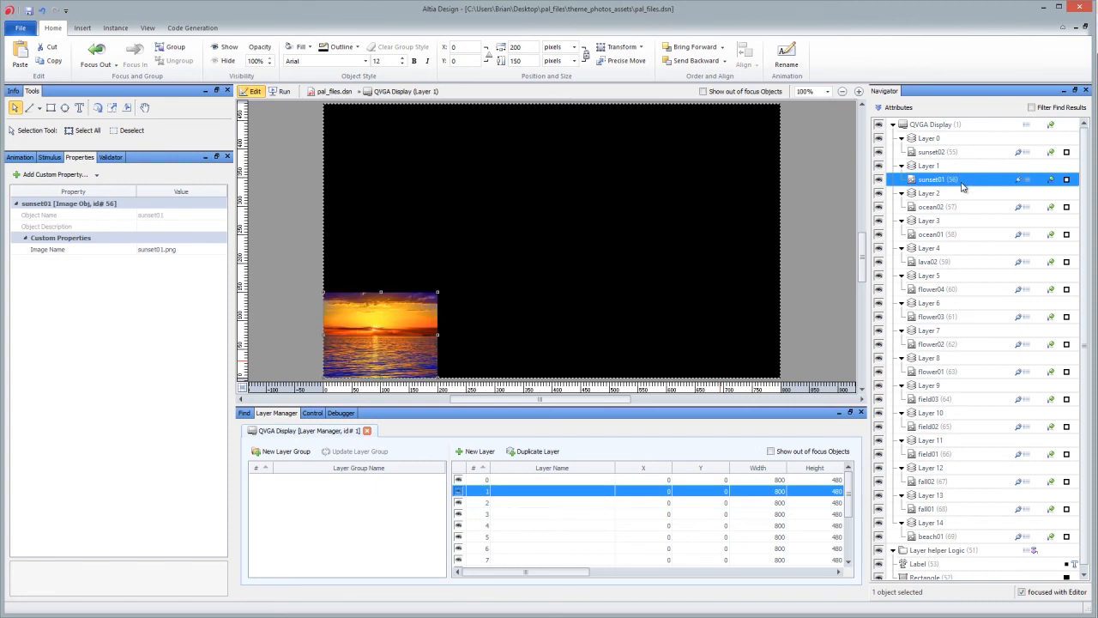
left_click_drag(524, 573, 762, 573)
left_click(548, 490)
type("red")
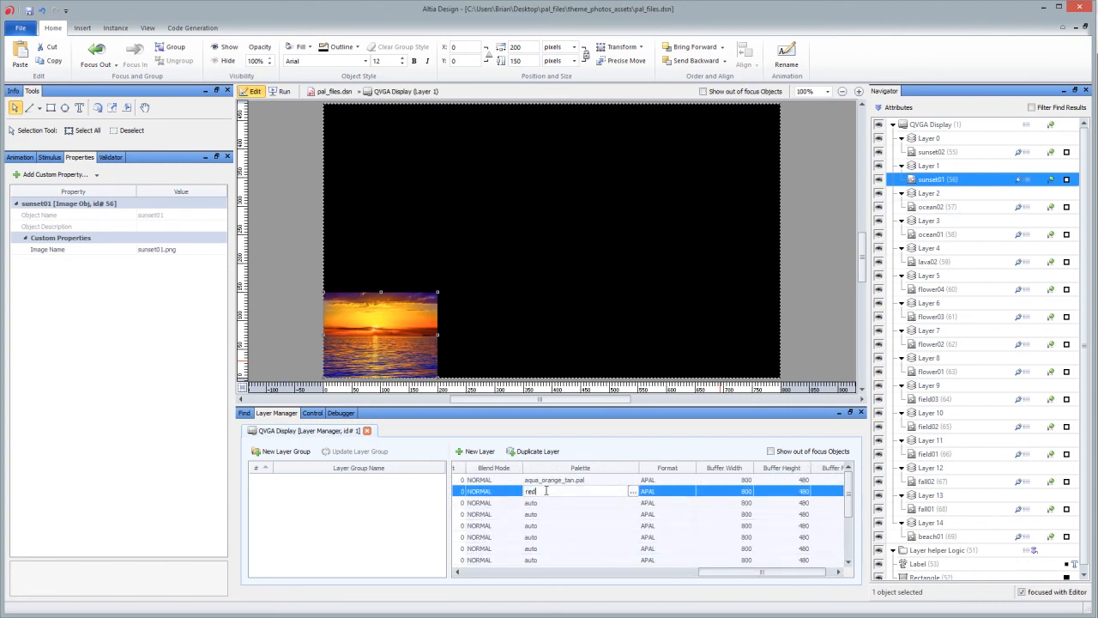
type("s.pal")
key("Return")
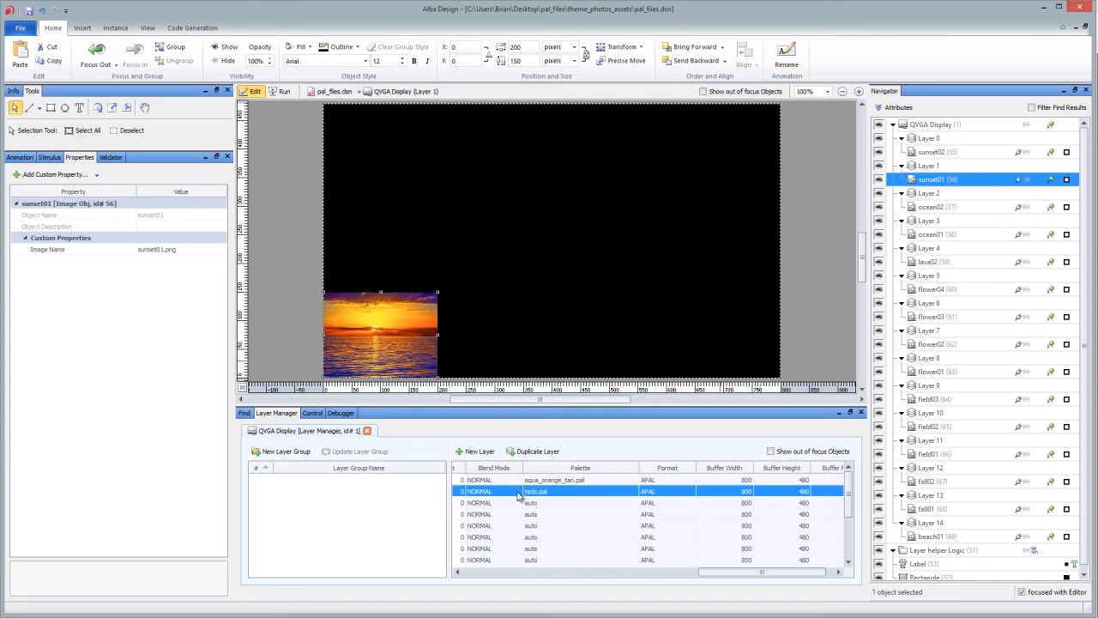
Step: Set the palette of Layer 2, which holds the ocean02 image, to blues.pal
left_click(932, 206)
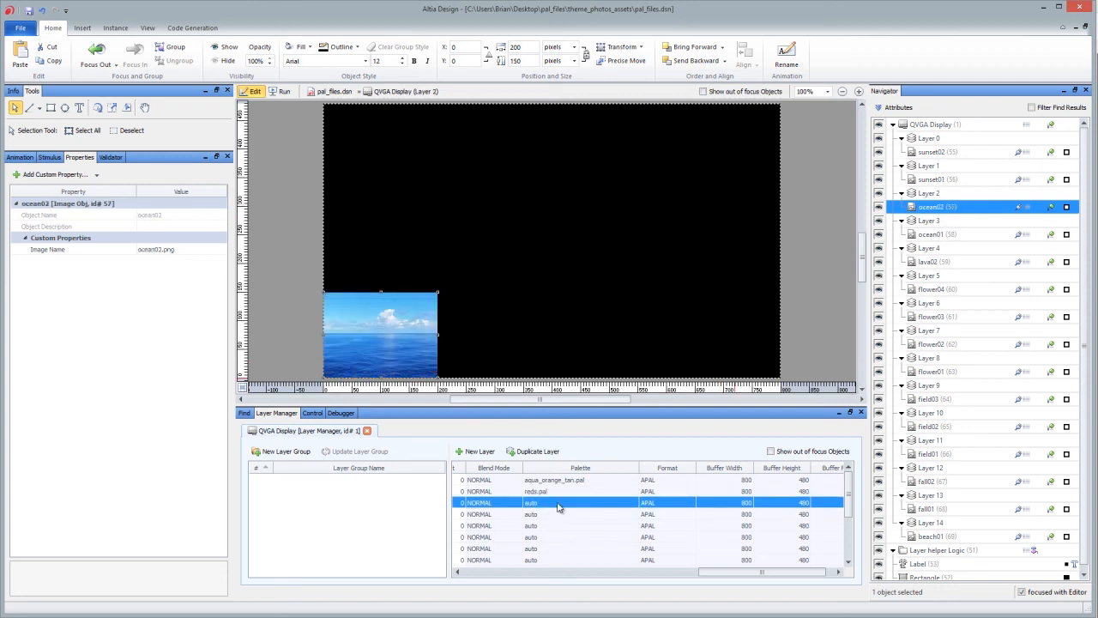
left_click(558, 503)
type("blues.pal")
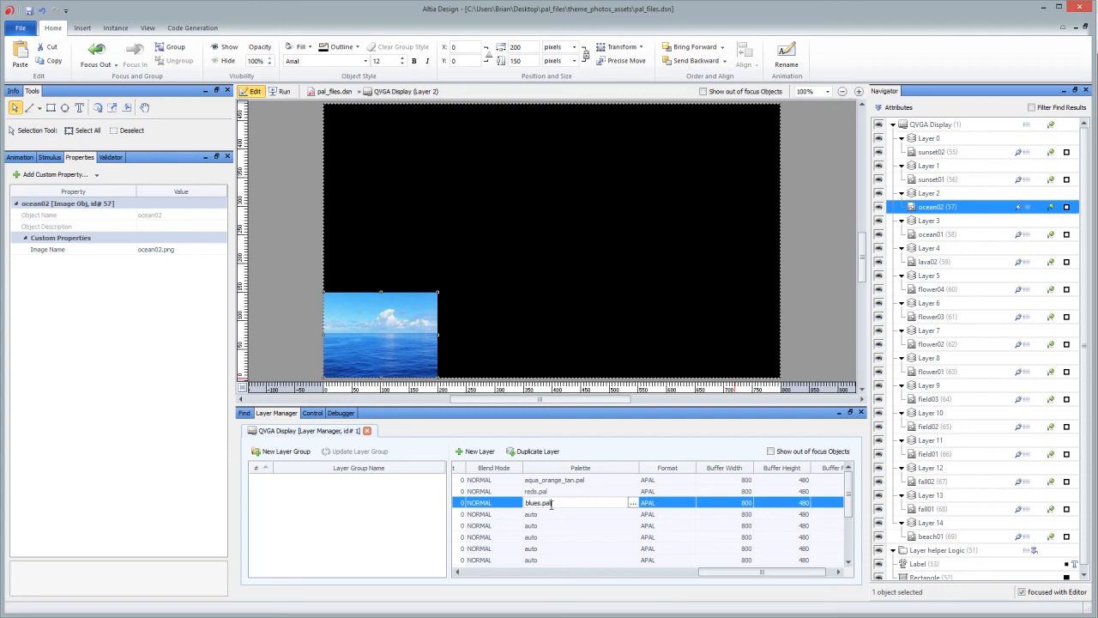
key("Return")
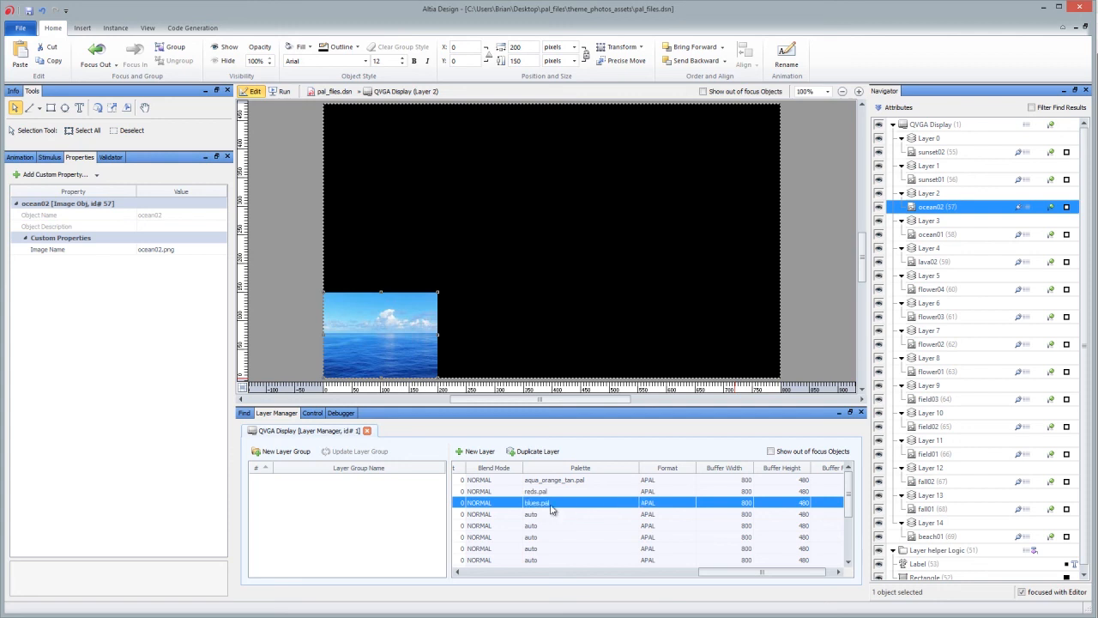
Step: Set the palette of Layer 3, which holds the ocean01 image, to blues.pal
left_click(543, 514)
left_click(542, 514)
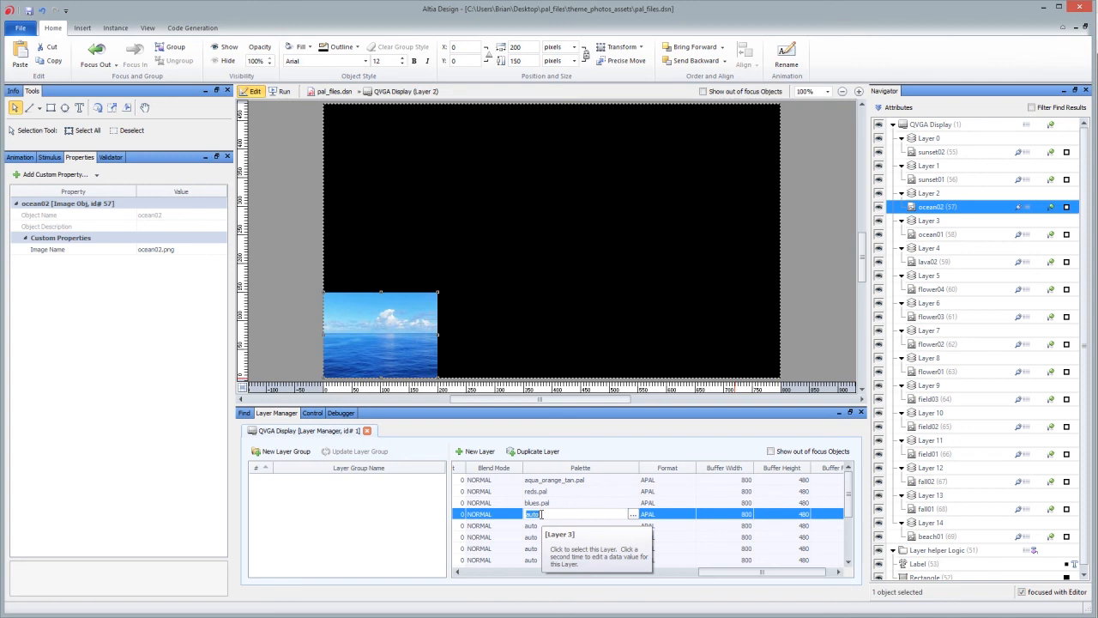
left_click(542, 513)
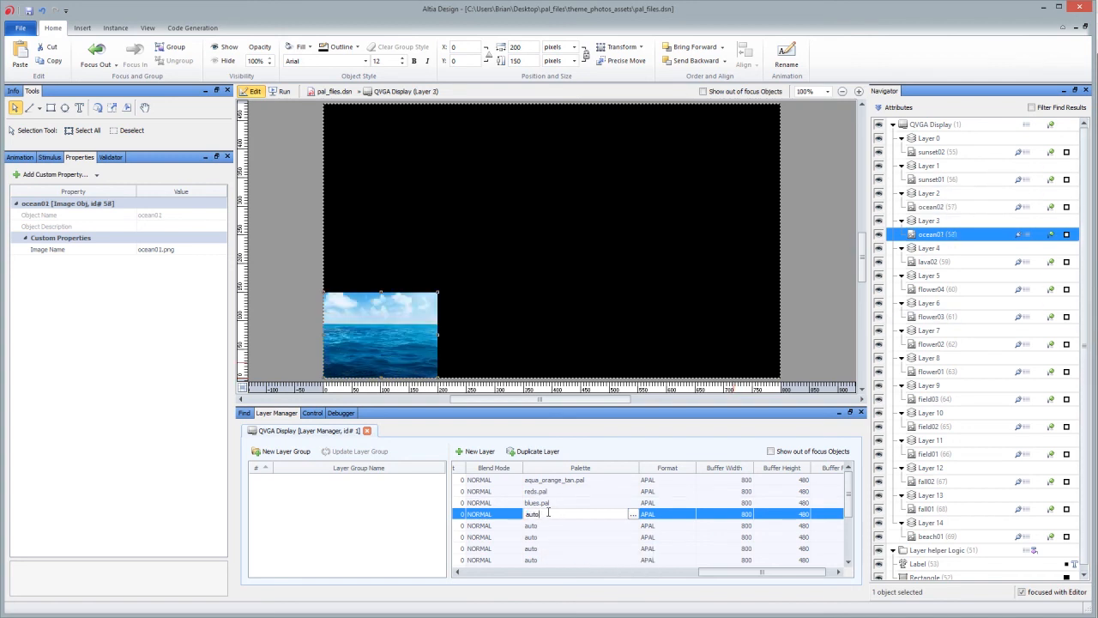
key("ctrl+a")
type("b")
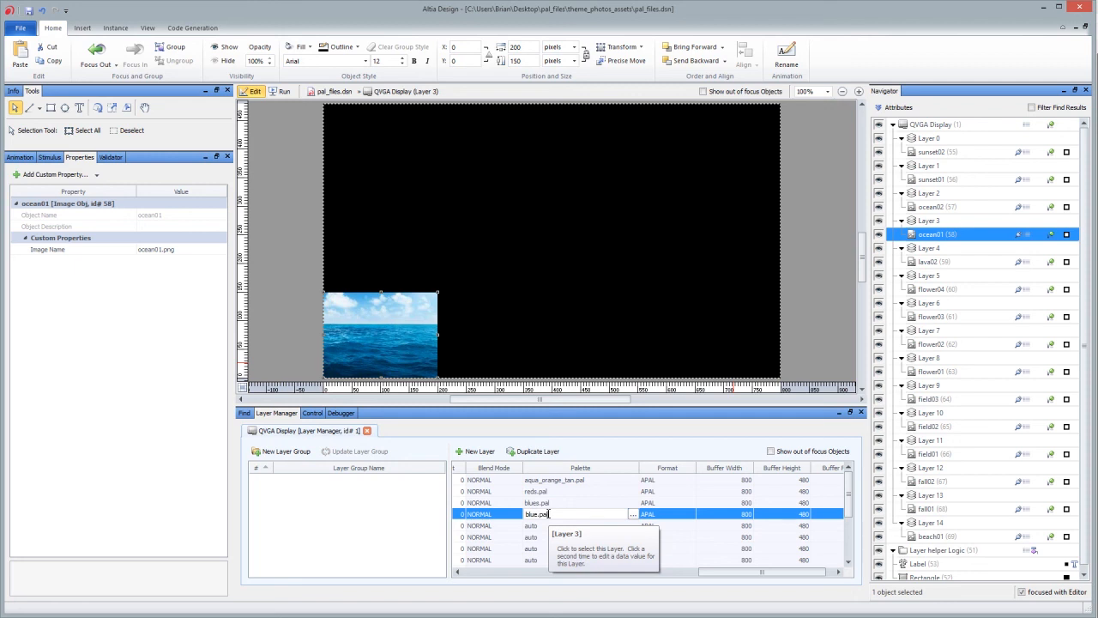
key("Return")
left_click(536, 514)
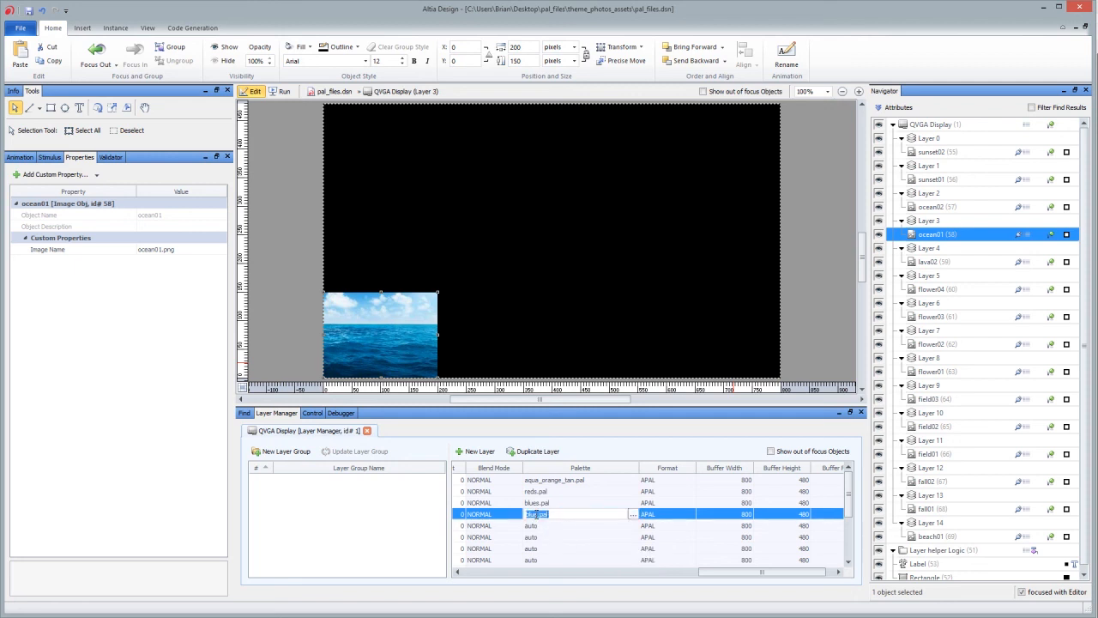
type("s")
key("Return")
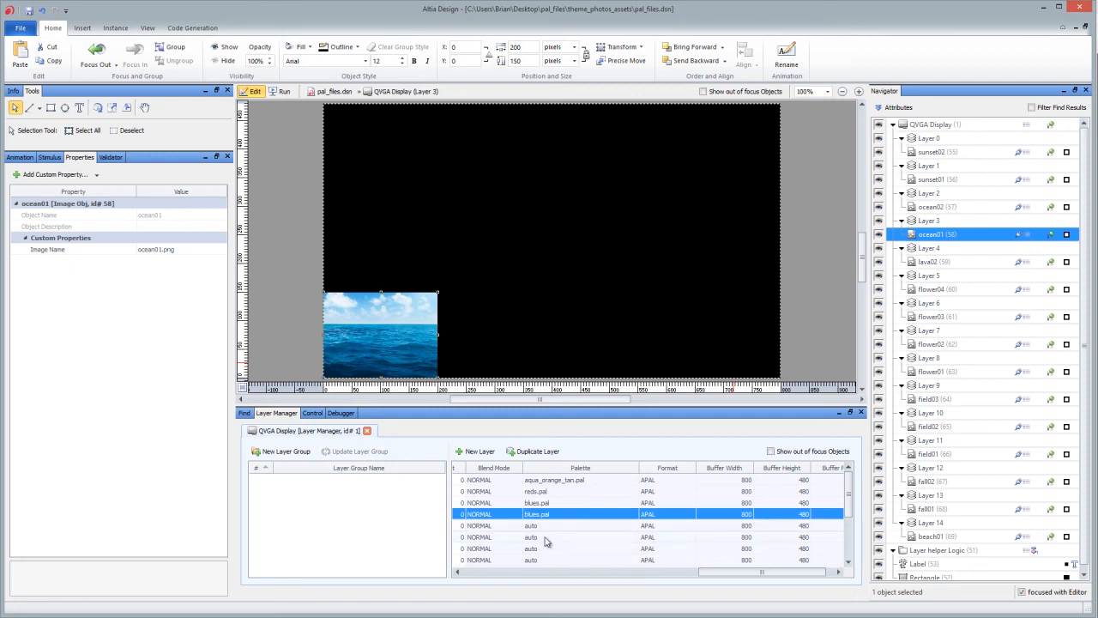
Step: Select the lava02 image and set Layer 4's palette to reds.pal
left_click(554, 525)
left_click(966, 261)
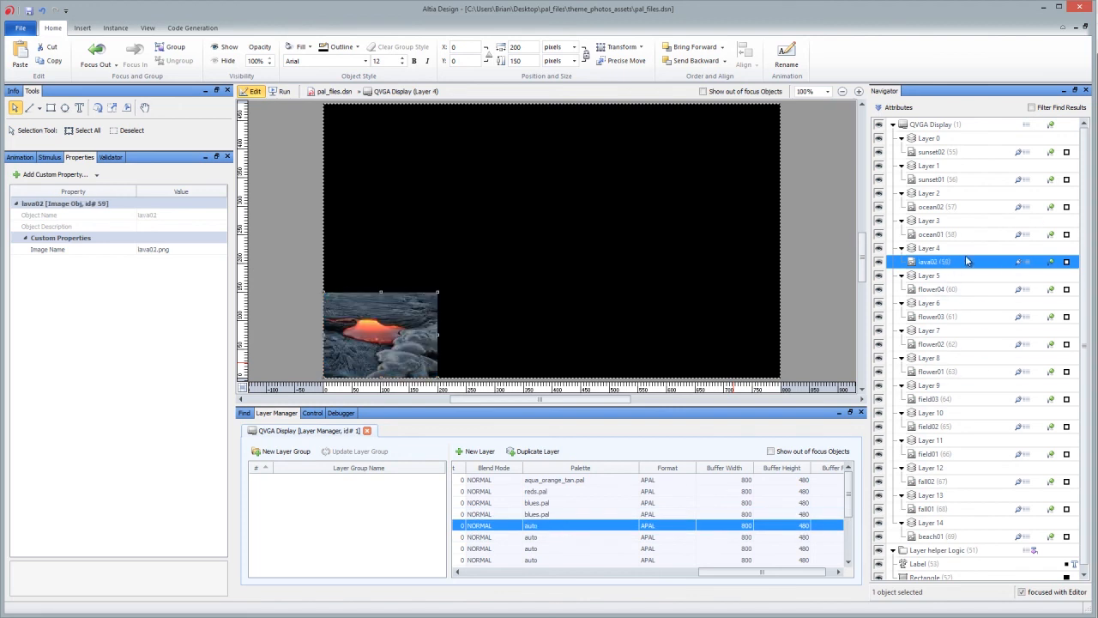
left_click(554, 525)
type("reds.pal")
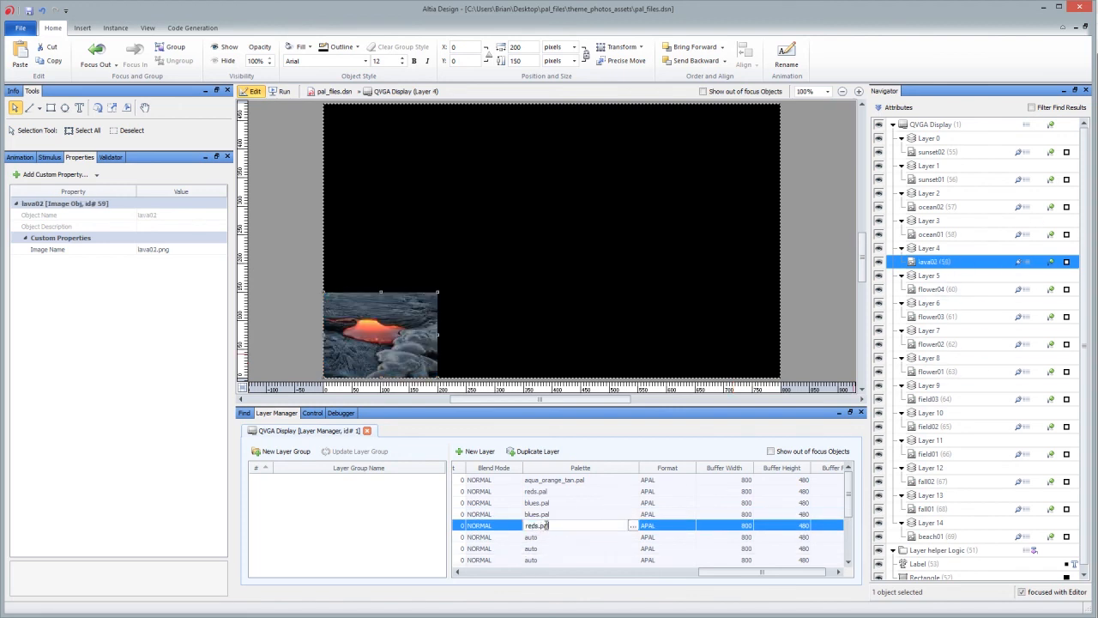
key("Return")
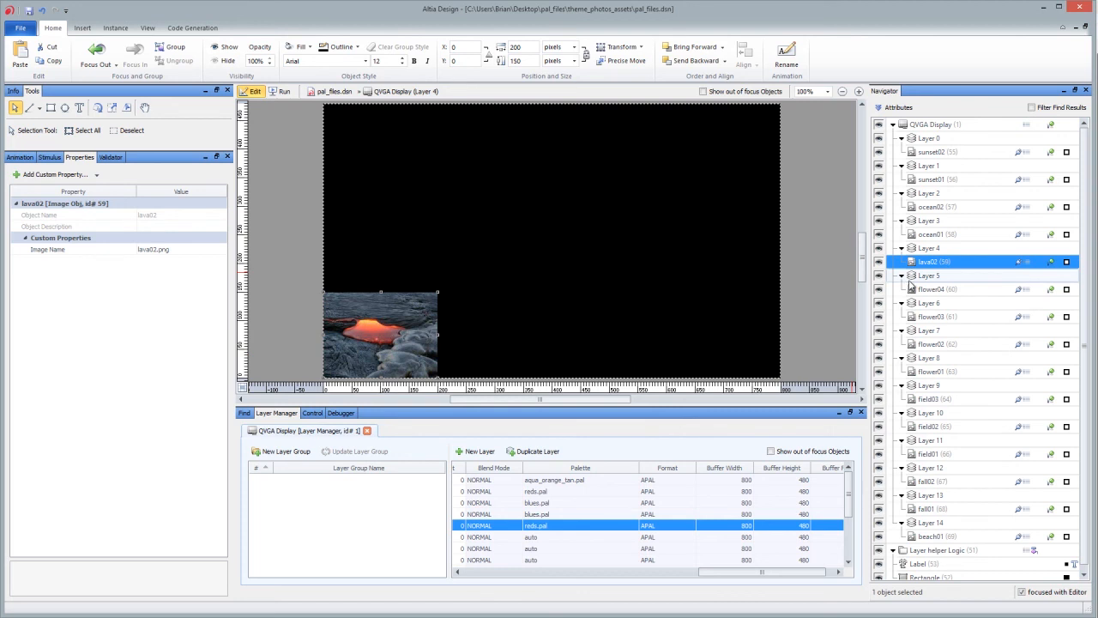
Step: Set the palette of Layer 5, which holds the flower04 image, to reds.pal
left_click(553, 538)
left_click(551, 537)
type("red")
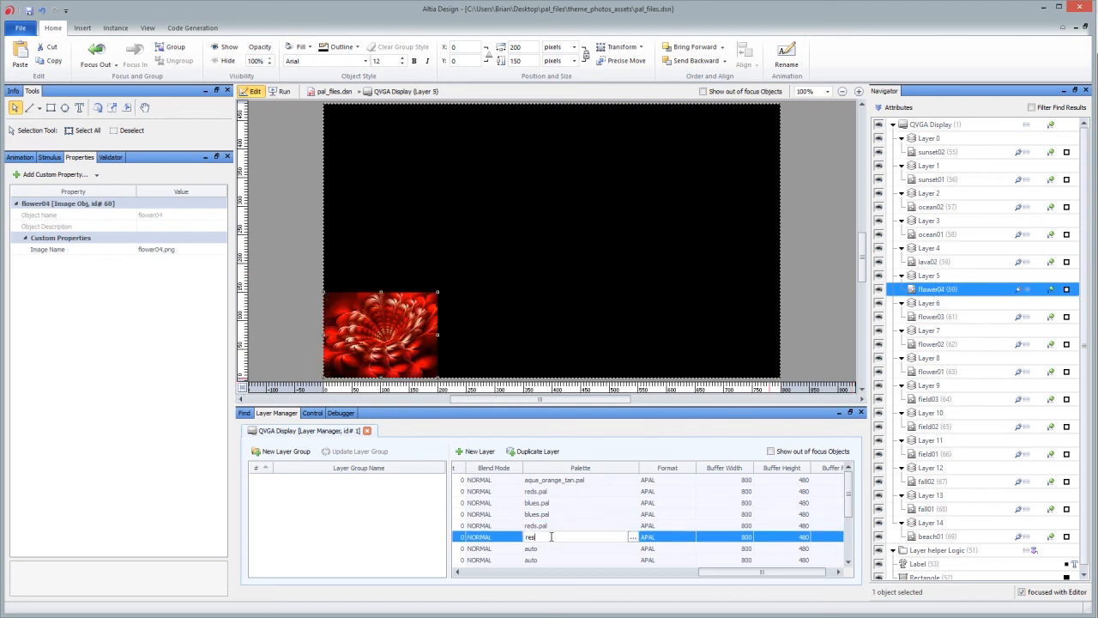
type(".pal")
key("Return")
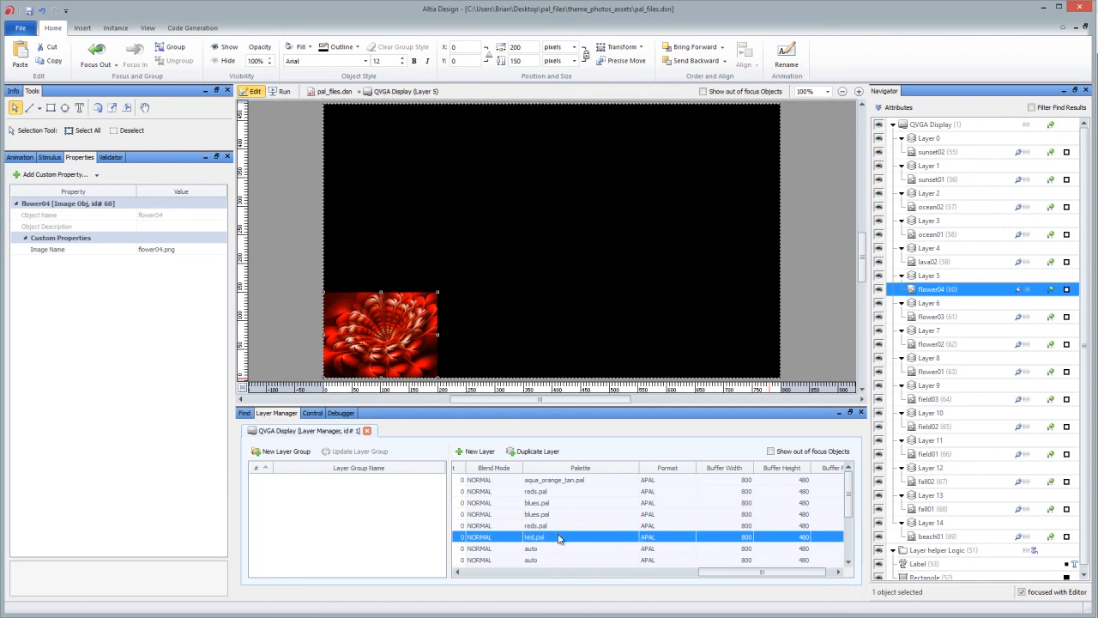
left_click(534, 536)
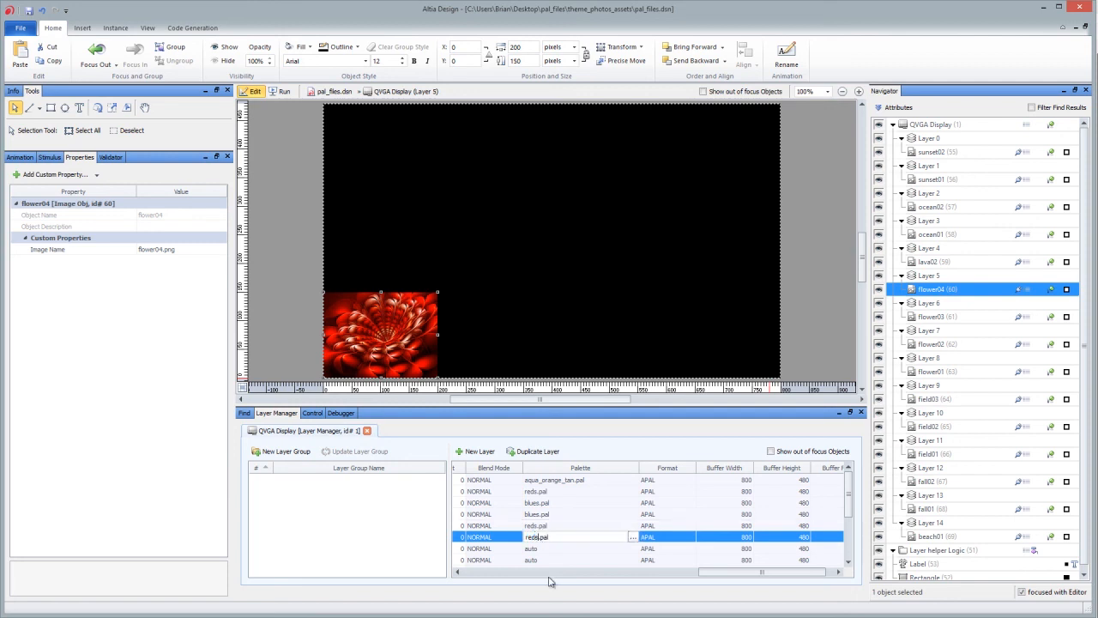
key("Return")
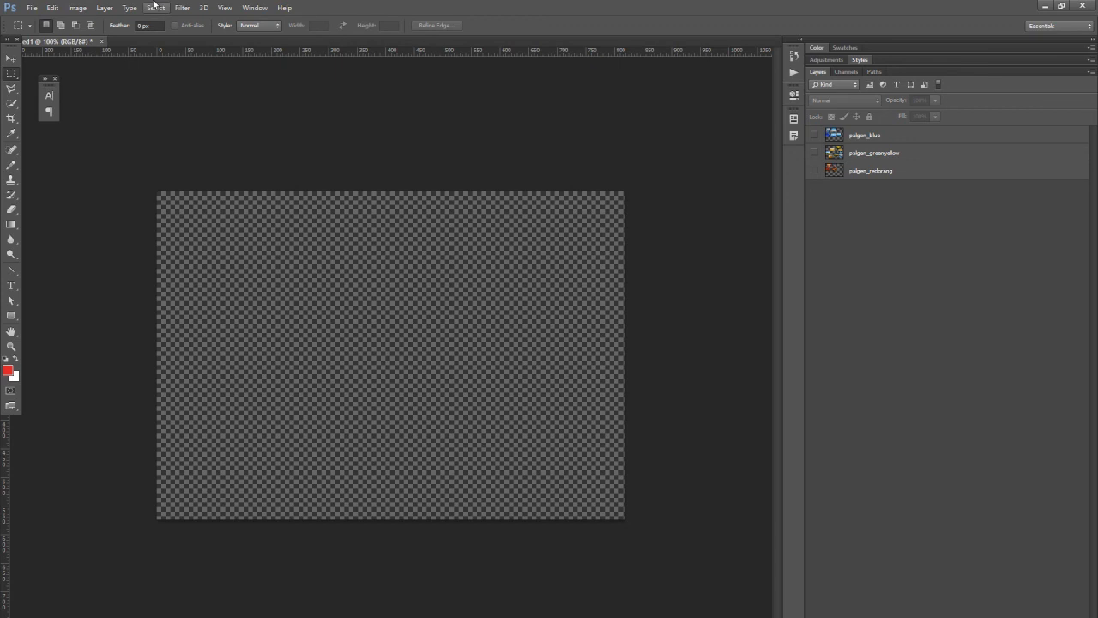
Step: Switch to Photoshop, open the recent file theme_photos.psd and hide all of its image layers from sunset02 up to beach01
left_click(33, 8)
mouse_move(96, 88)
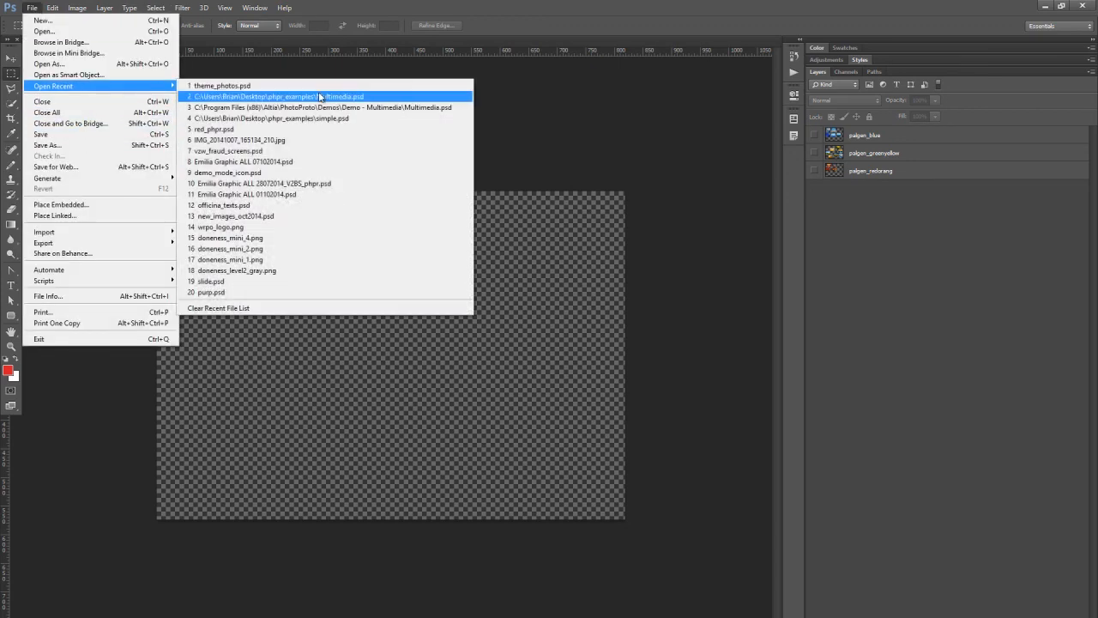
left_click(320, 89)
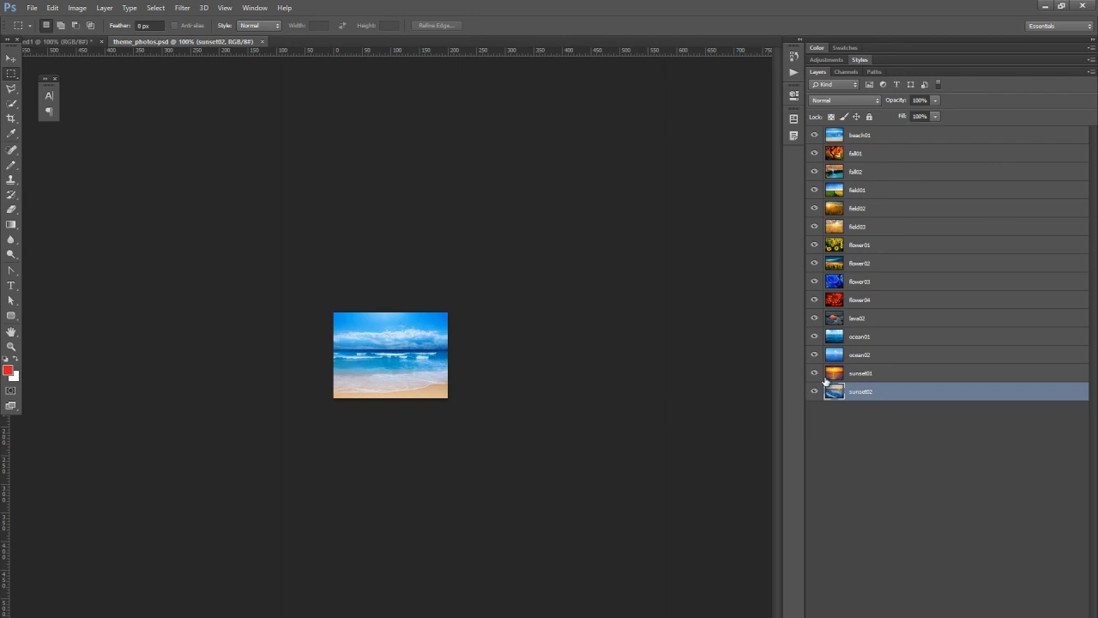
left_click_drag(815, 392, 814, 152)
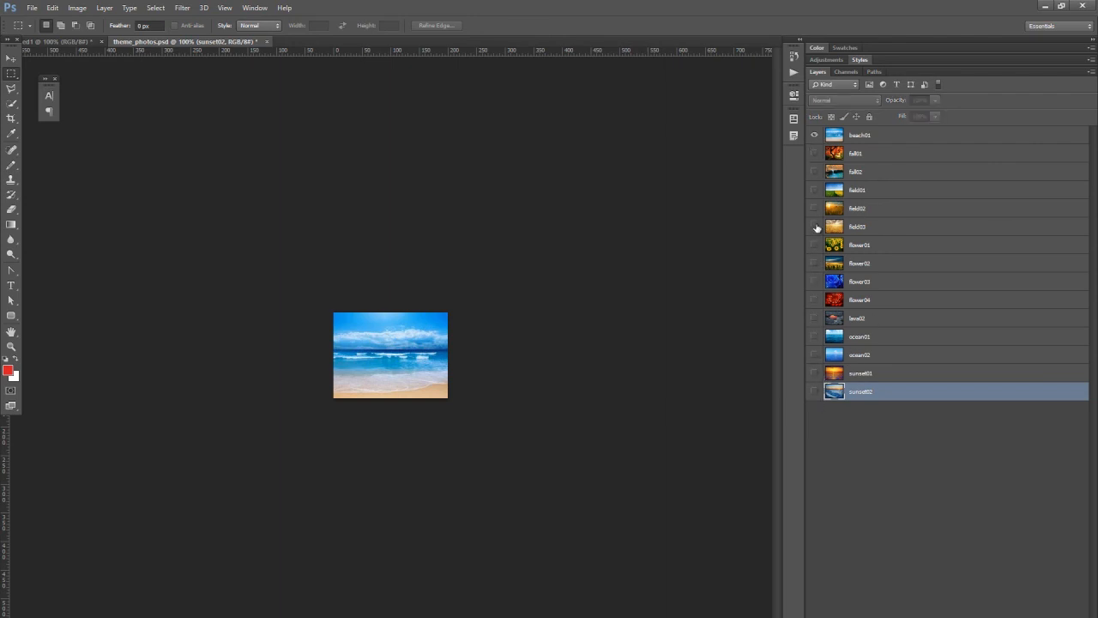
left_click(814, 135)
left_click(30, 6)
mouse_move(76, 281)
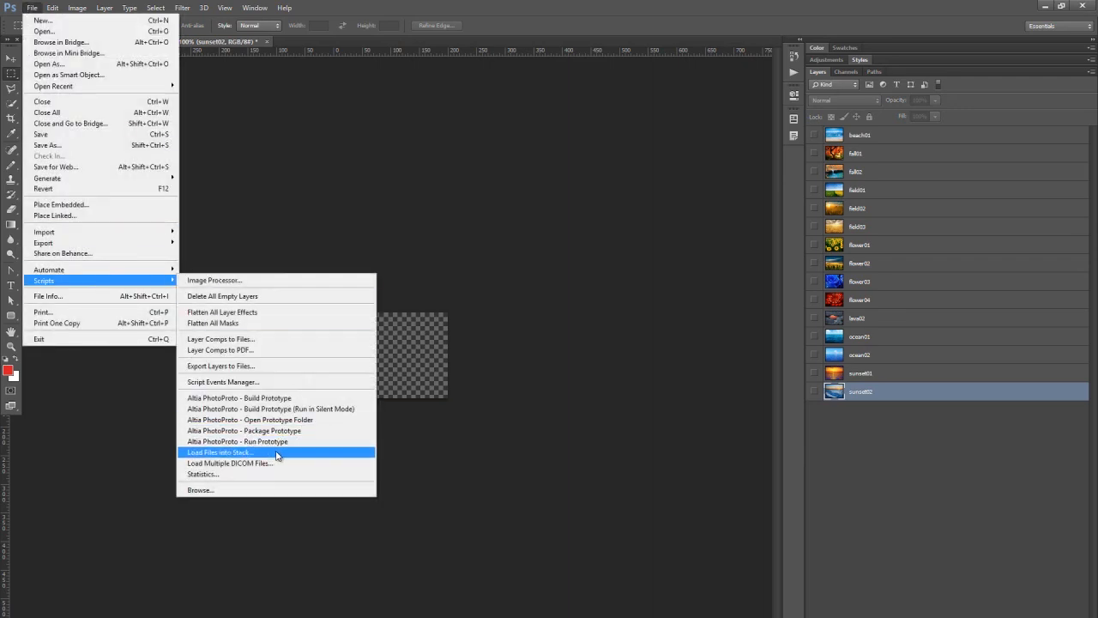
left_click(418, 134)
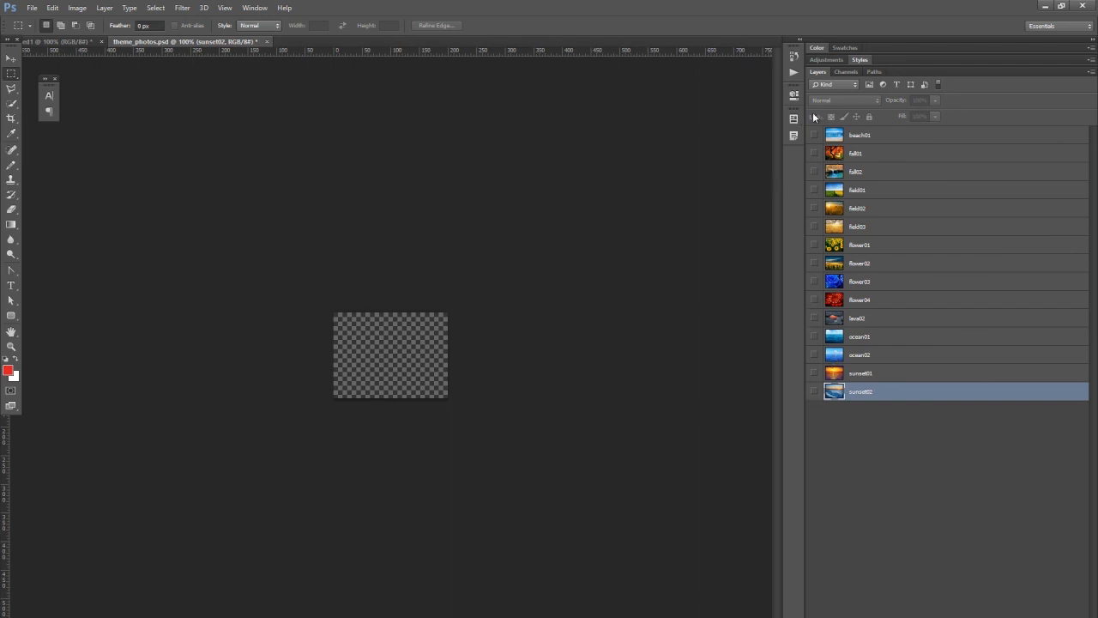
Step: In the other Photoshop document, show and hide the palgen_blue, palgen_greenyellow and palgen_redorang layers to examine how the images are grouped by colour
left_click(89, 42)
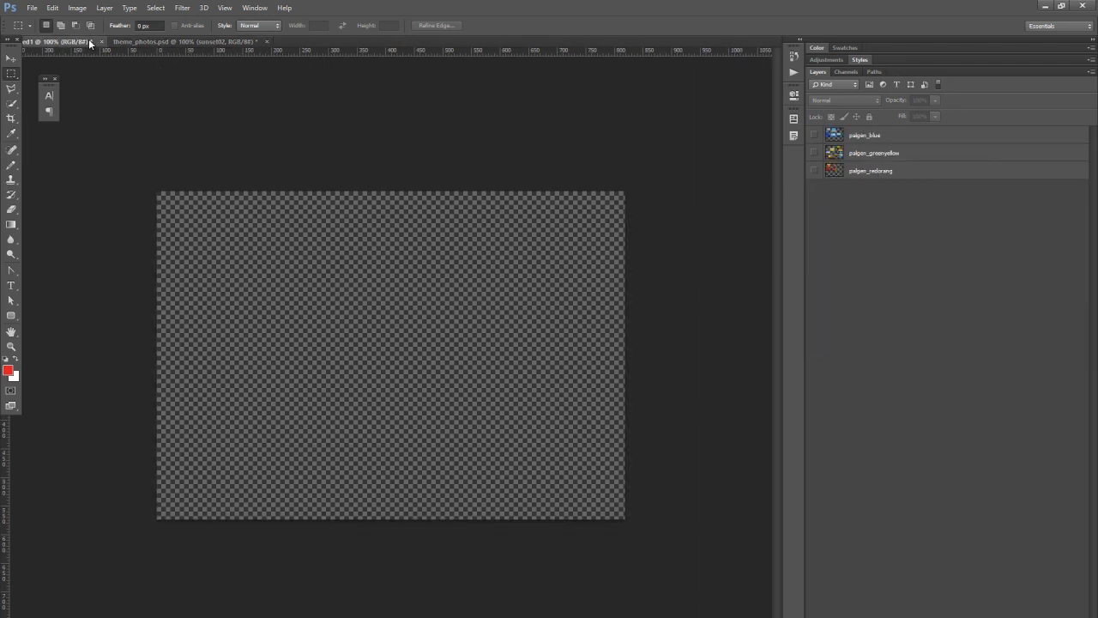
left_click(814, 135)
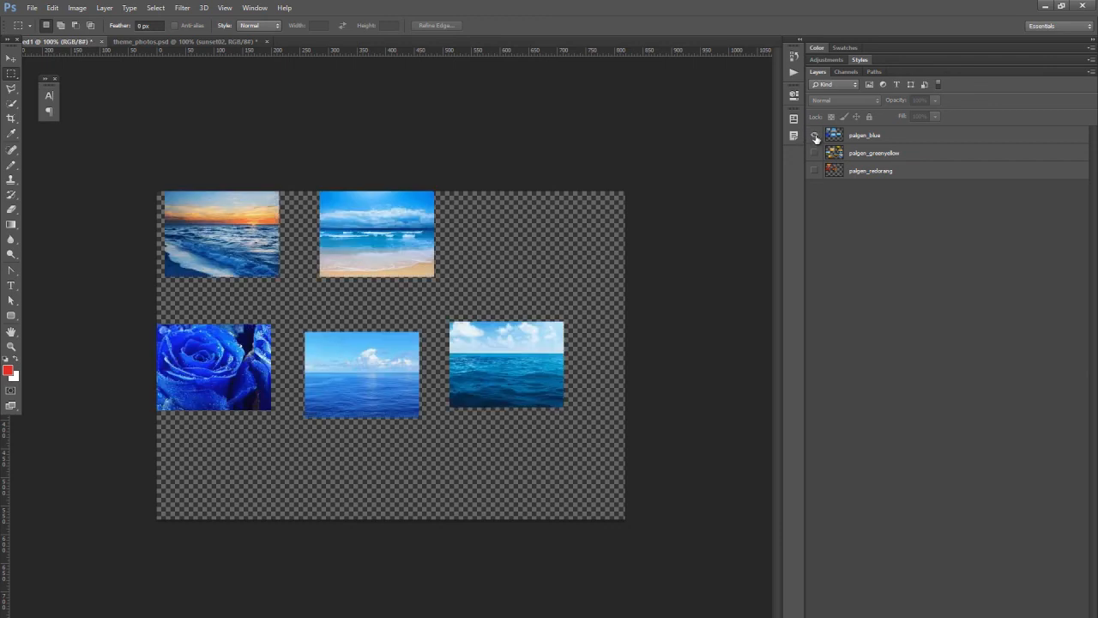
left_click(814, 134)
left_click(814, 153)
left_click(814, 153)
left_click(814, 171)
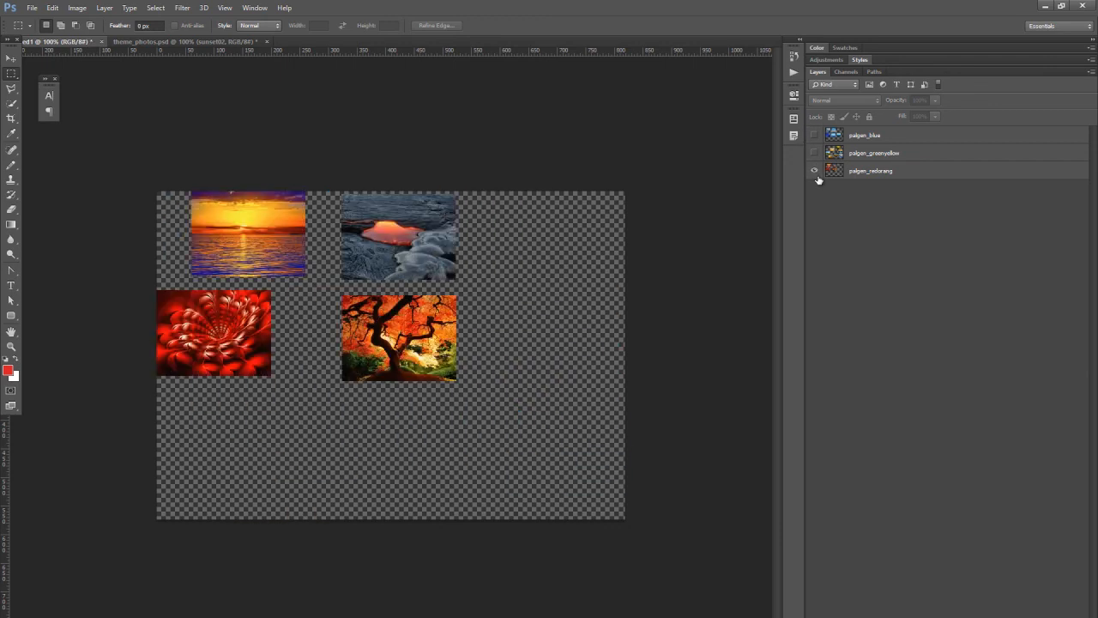
left_click(815, 172)
left_click(813, 153)
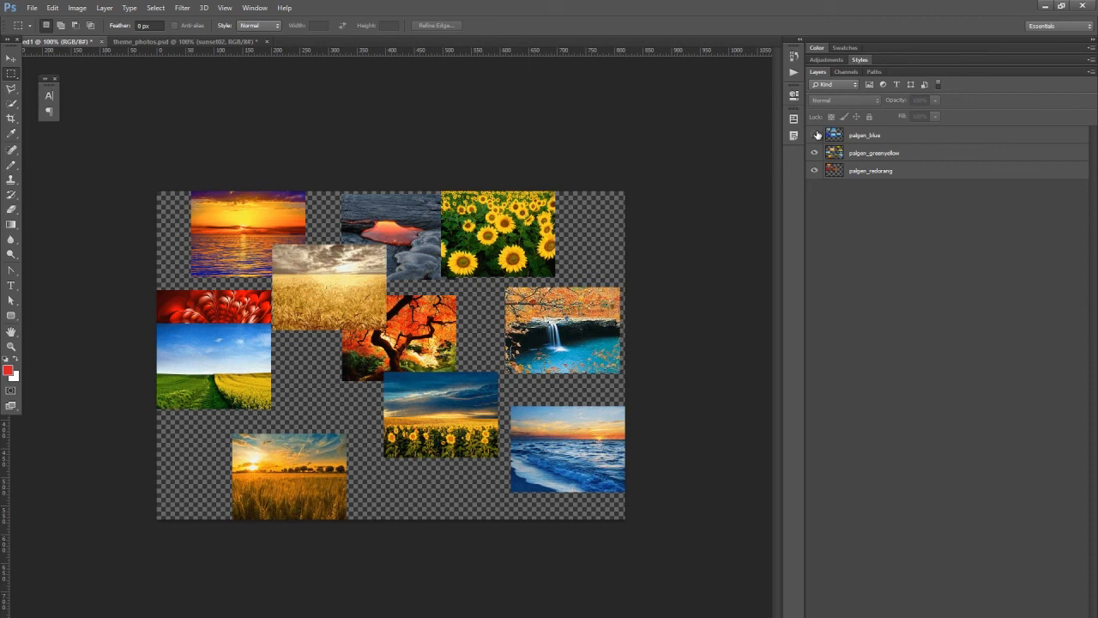
left_click(813, 134)
left_click(813, 152)
left_click(814, 135)
left_click(813, 171)
left_click(814, 171)
left_click(814, 153, "alt")
left_click(816, 153)
left_click(815, 136)
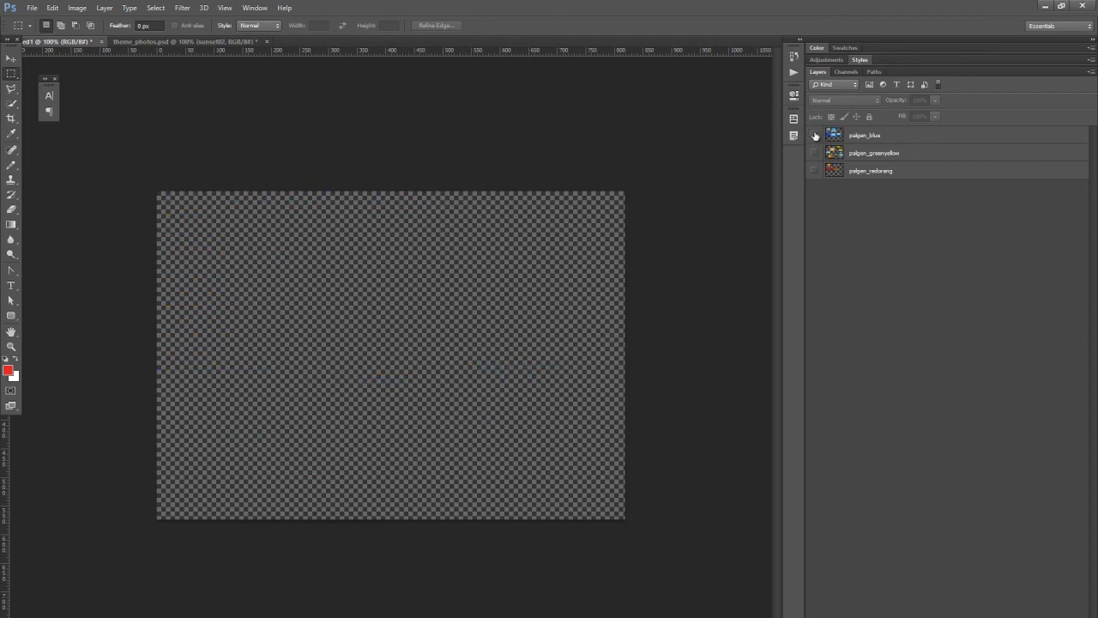
left_click(814, 170)
left_click(814, 171)
left_click(813, 153)
left_click(813, 153)
left_click(813, 136)
left_click(813, 135)
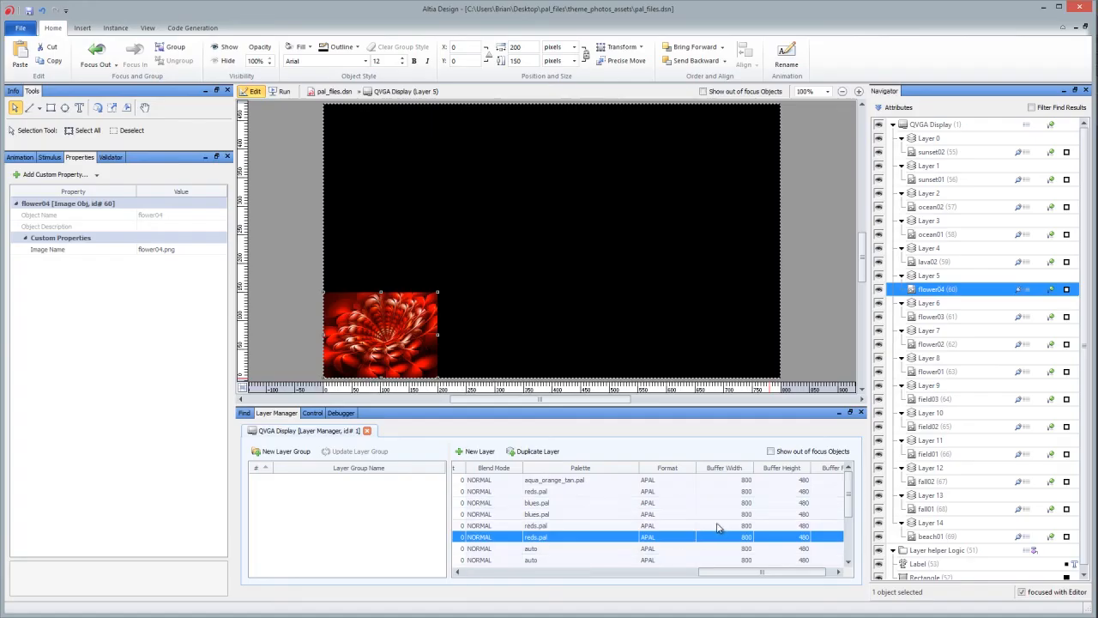
Step: Switch back to Altia Design and review the palettes assigned in the layer list
scroll(539, 549, "down", 3)
scroll(539, 549, "up", 3)
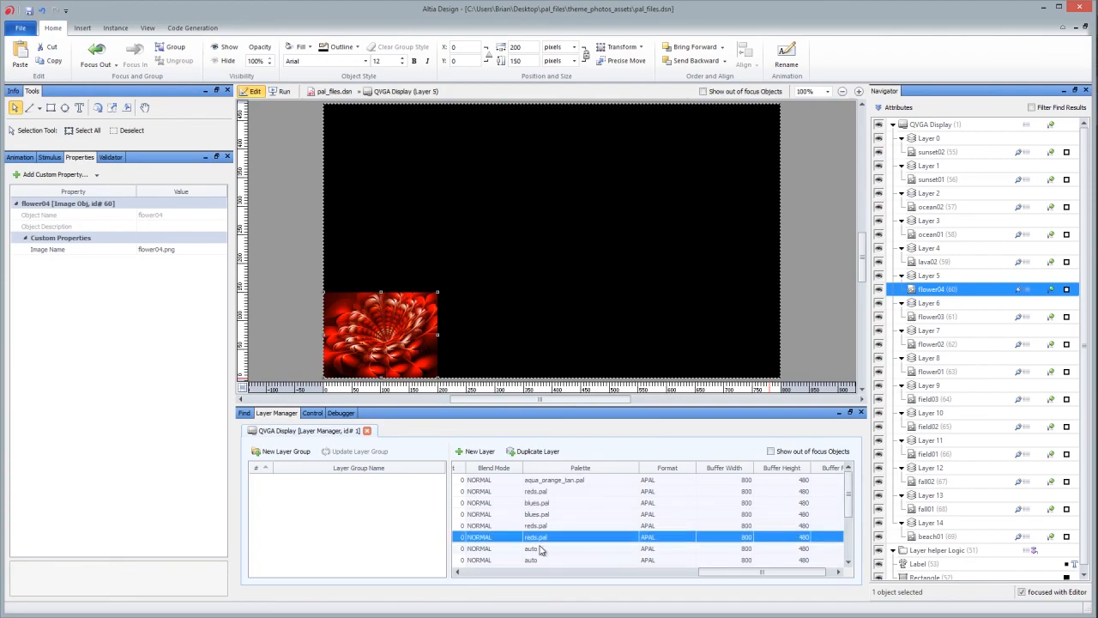